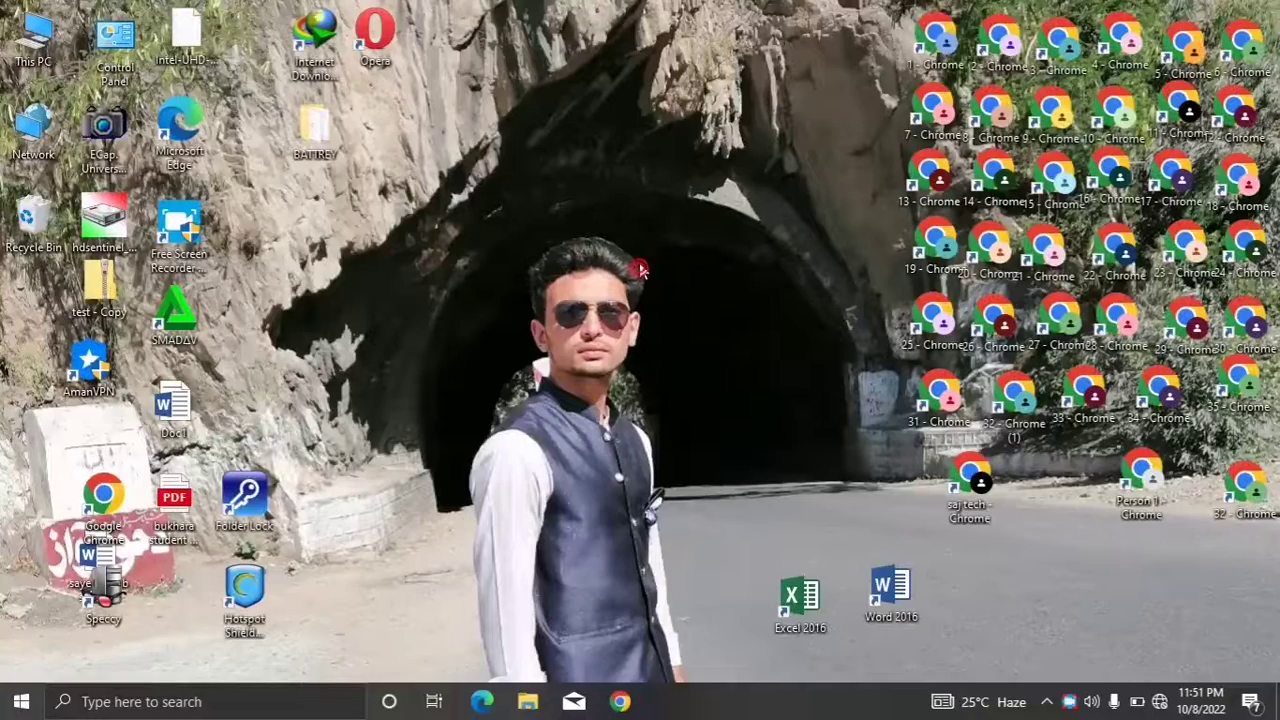
Launch Word 2016 from the desktop icon and create a new blank document, Document1.
{"action": "left_click_drag", "start_coordinate": [930, 262], "coordinate": [897, 268]}
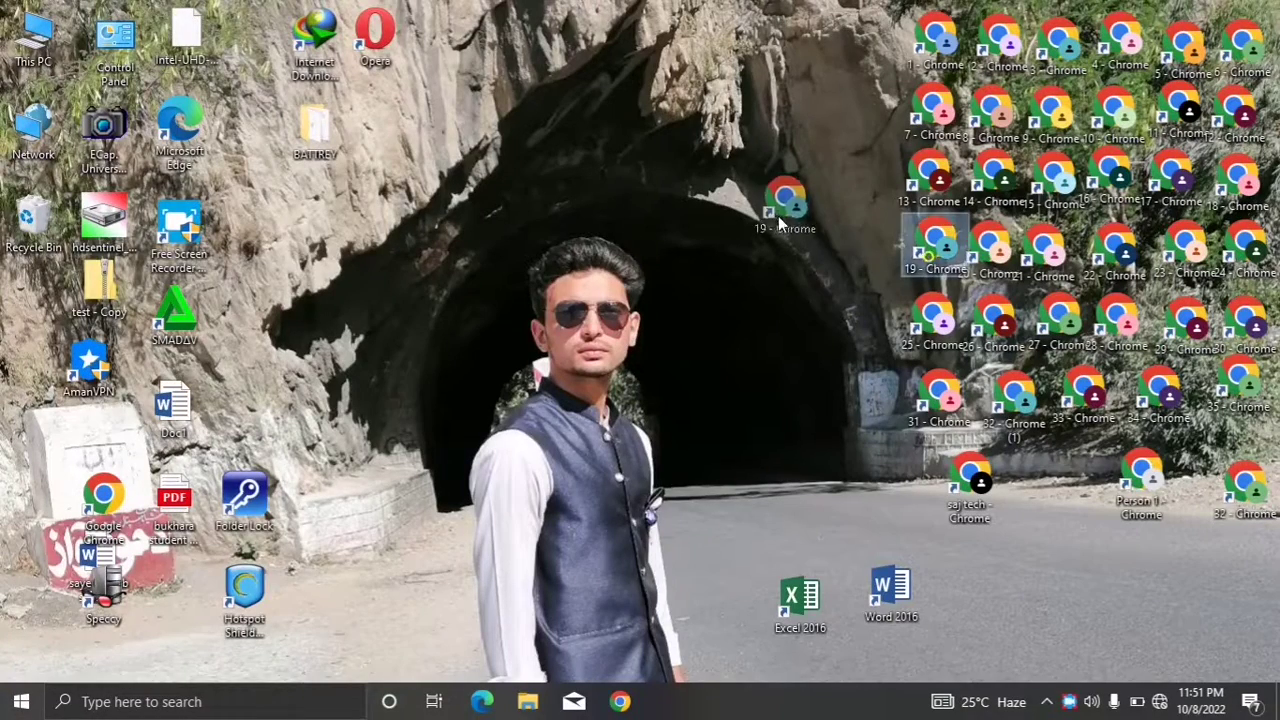
{"action": "left_click", "coordinate": [789, 464]}
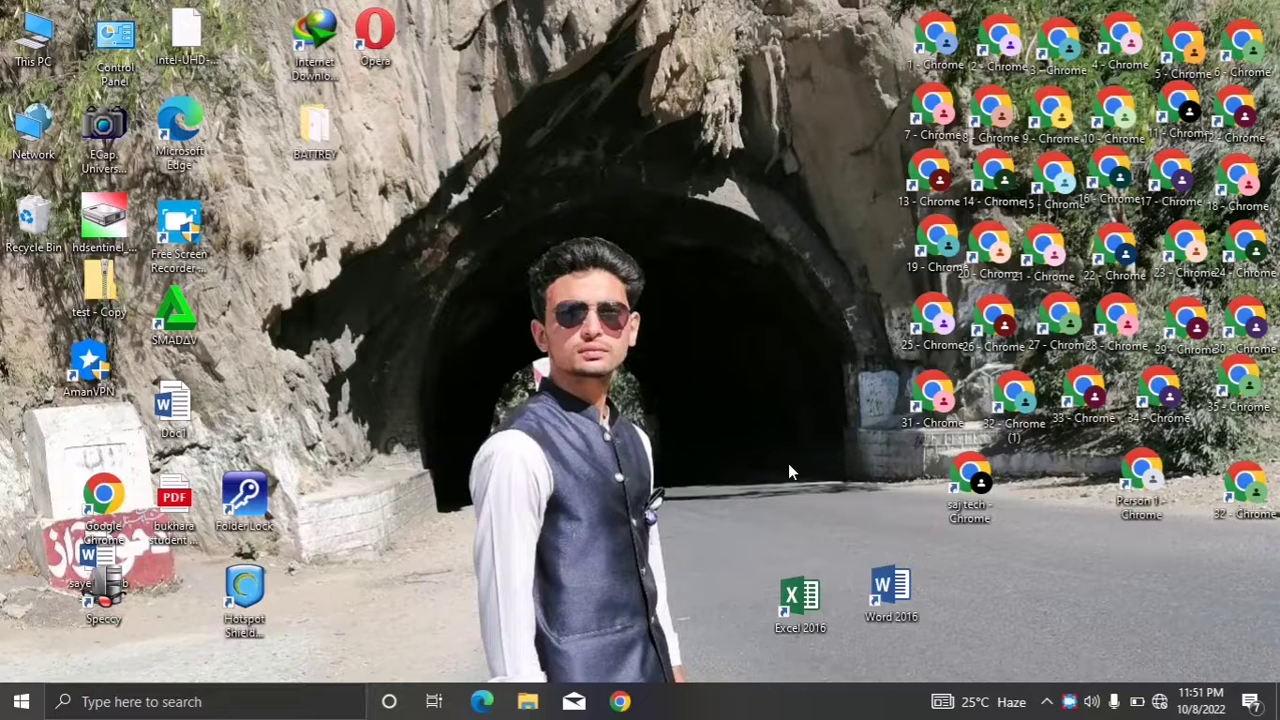
{"action": "double_click", "coordinate": [897, 603]}
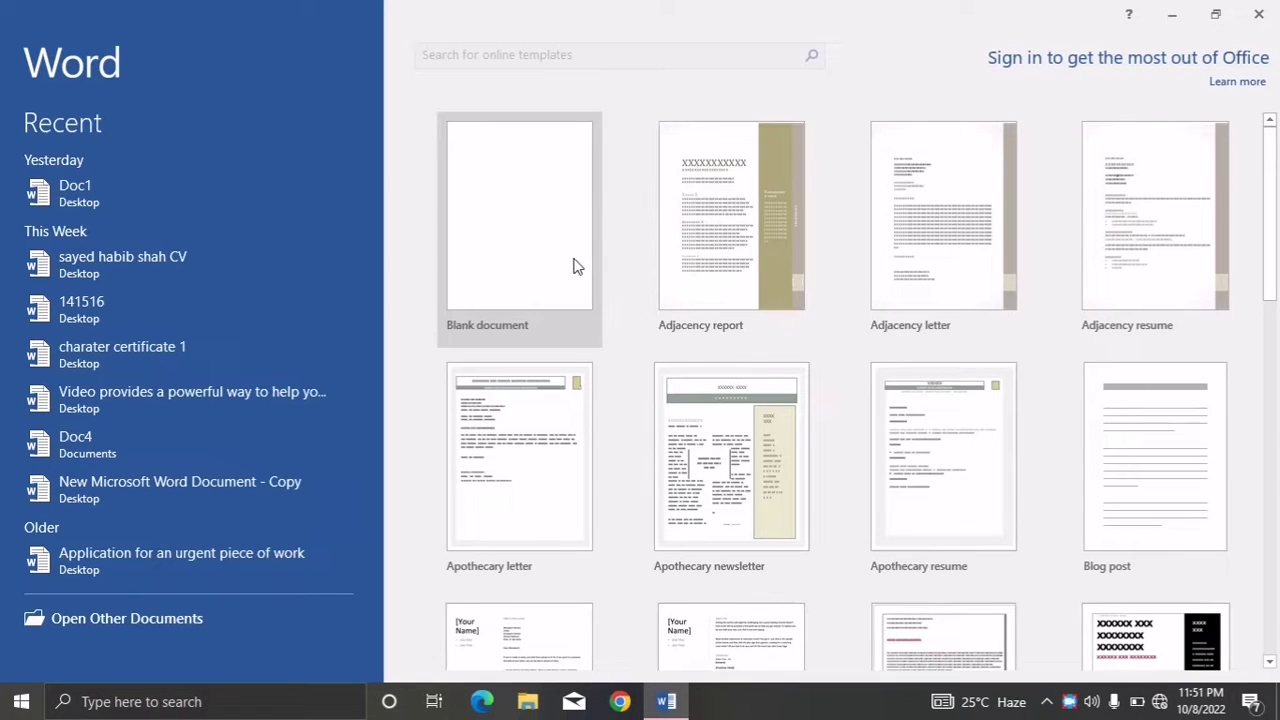
{"action": "left_click", "coordinate": [563, 263]}
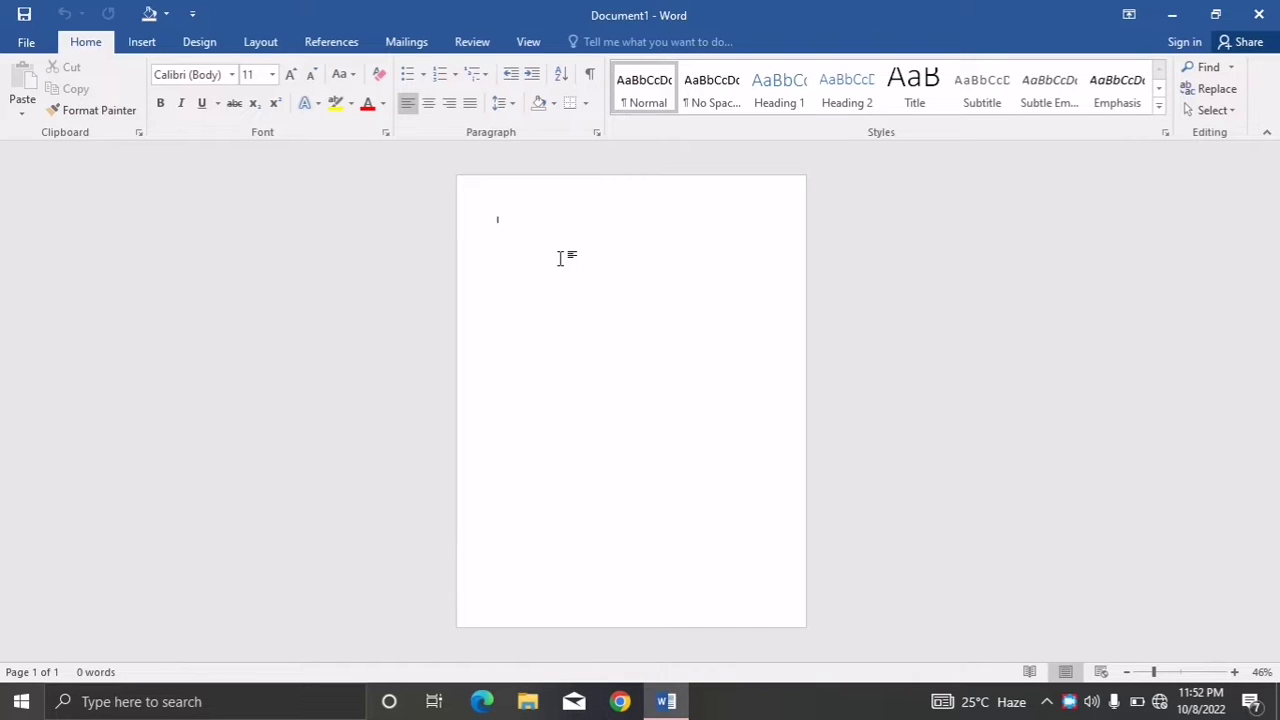
Set the page size to A4 (8.27" x 11.69") in portrait orientation.
{"action": "left_click", "coordinate": [262, 48]}
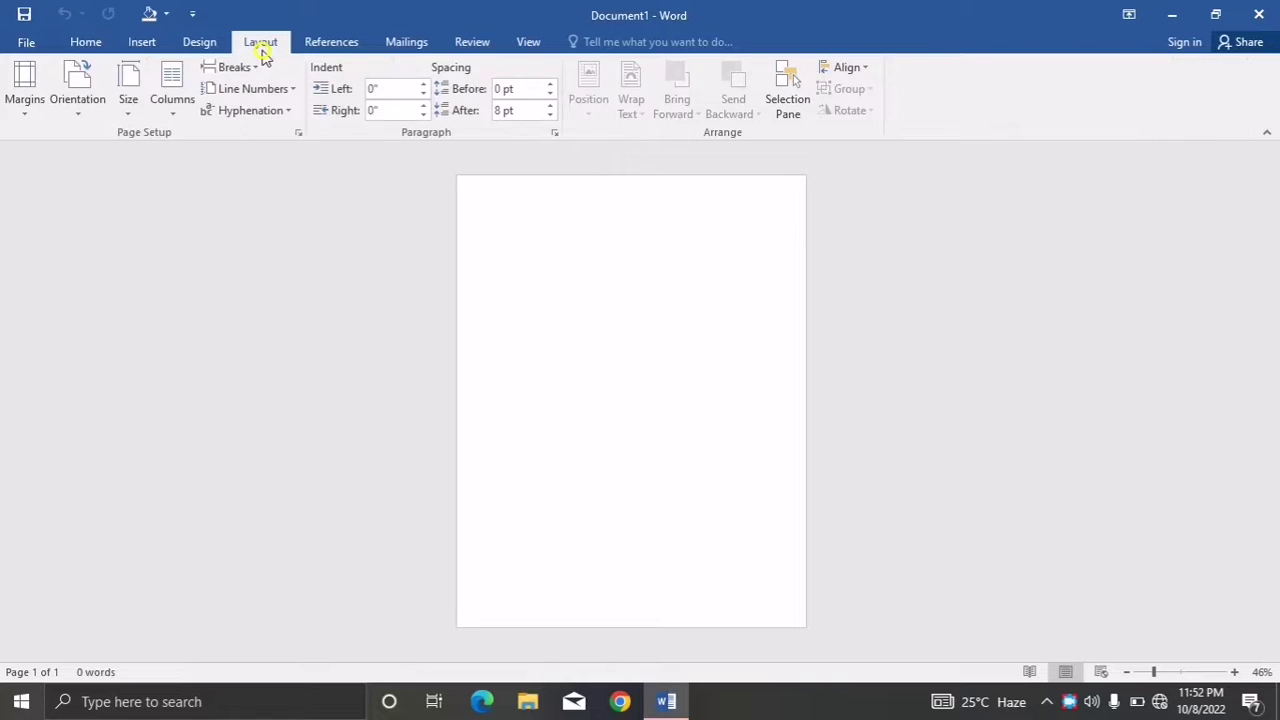
{"action": "left_click", "coordinate": [89, 116]}
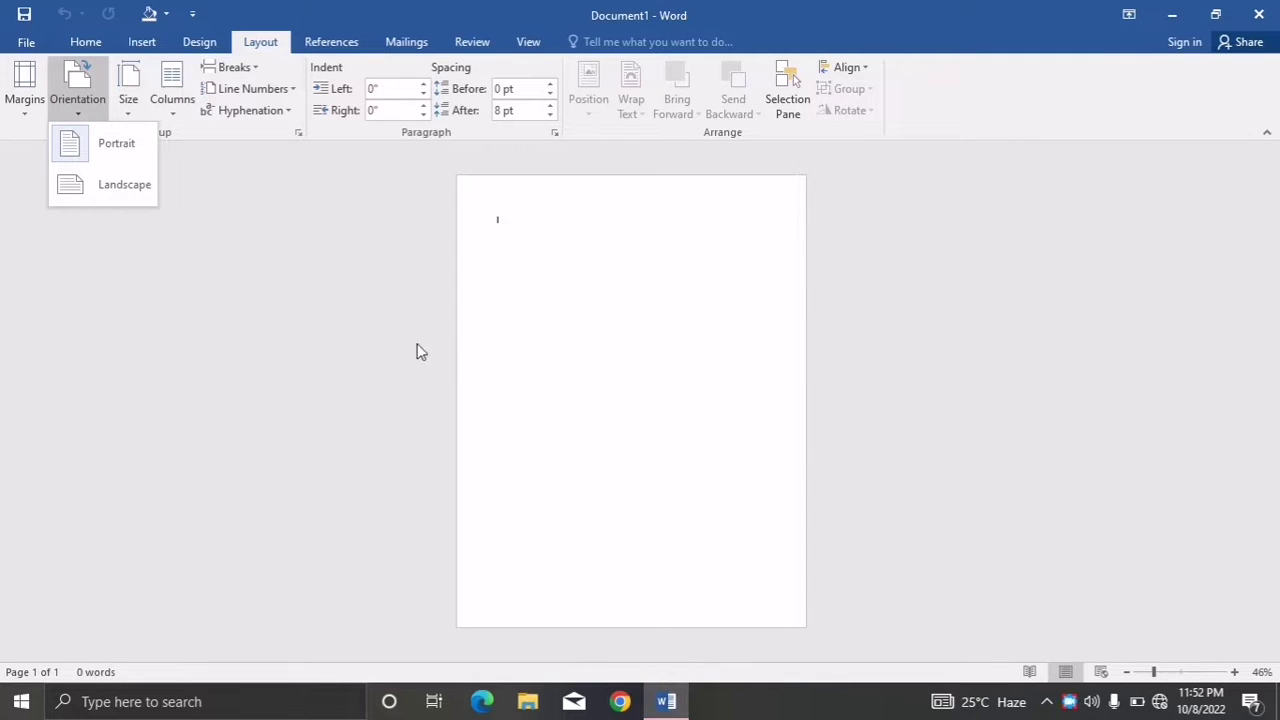
{"action": "left_click", "coordinate": [132, 92]}
{"action": "left_click", "coordinate": [132, 92]}
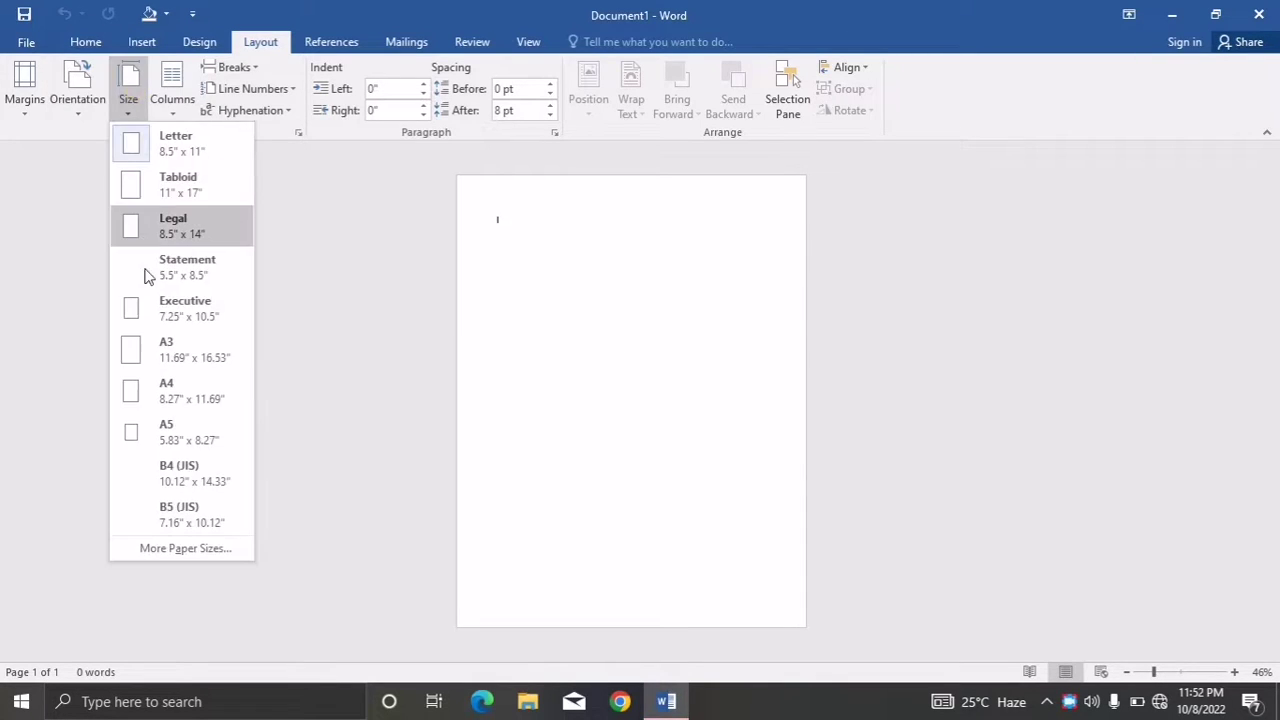
{"action": "left_click", "coordinate": [176, 408]}
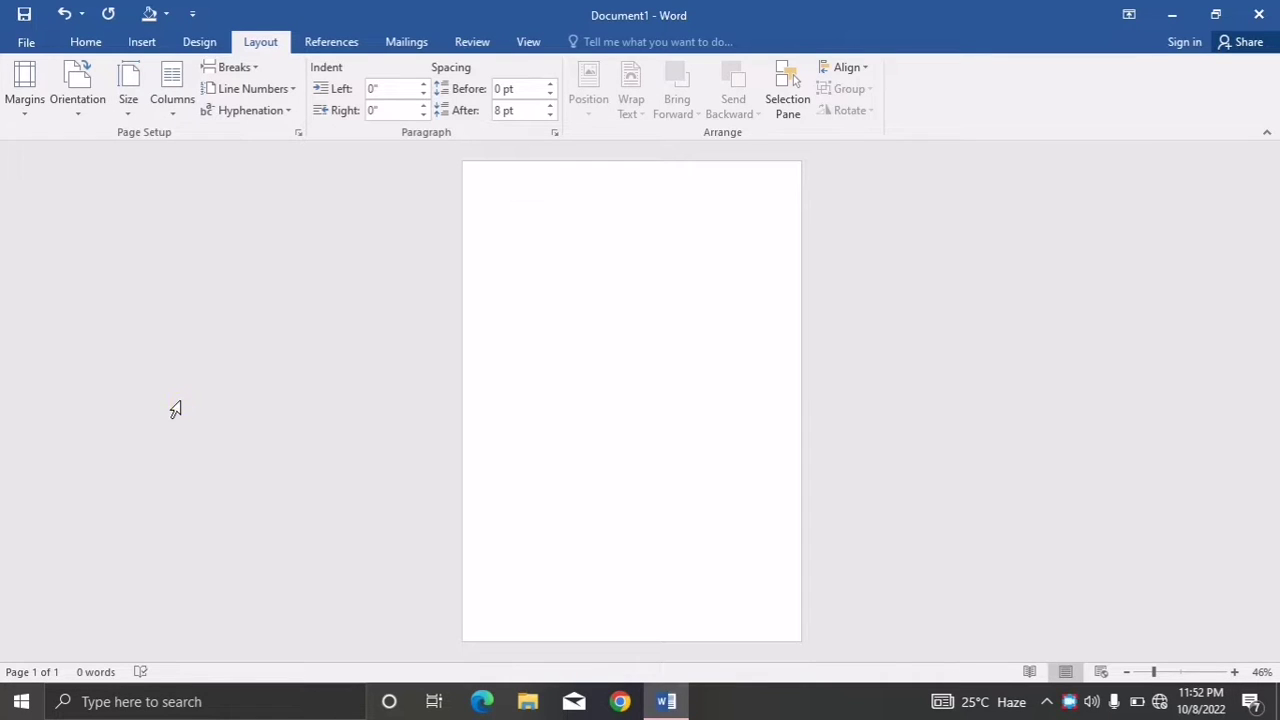
Draw a blue rectangle from the page's top-left corner across the full width to mid-height.
{"action": "left_click", "coordinate": [143, 48]}
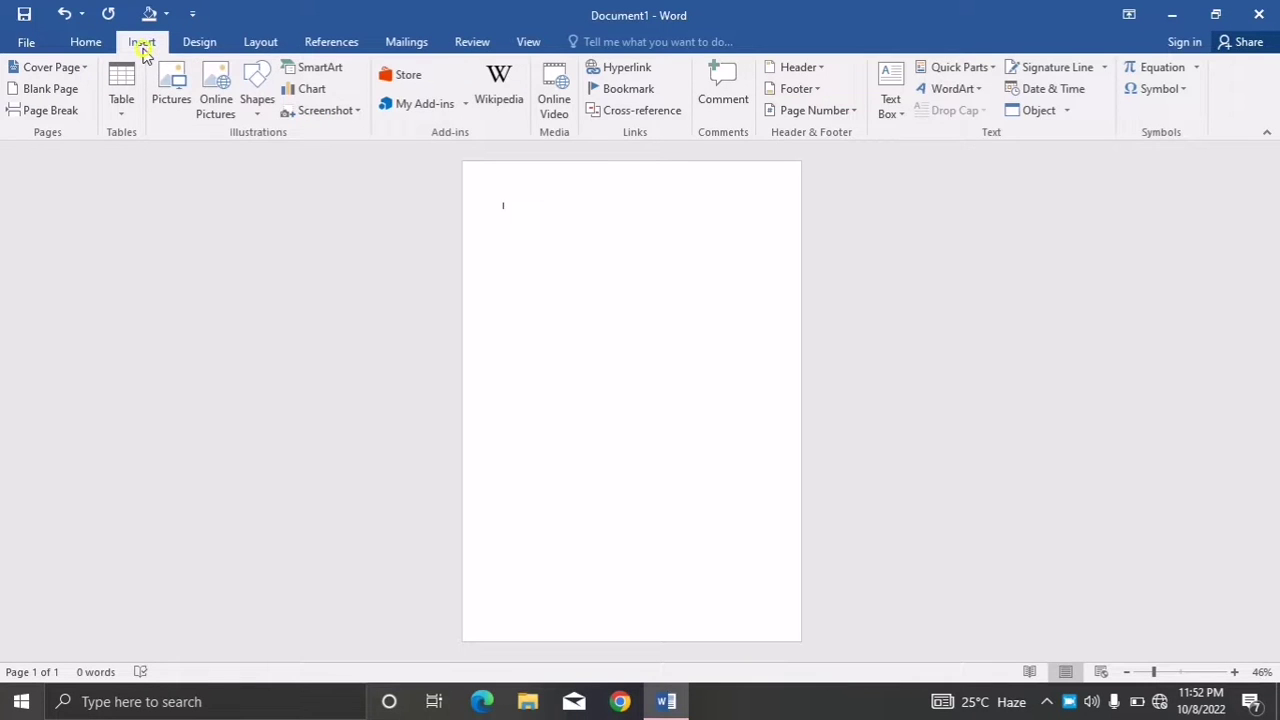
{"action": "left_click", "coordinate": [259, 109]}
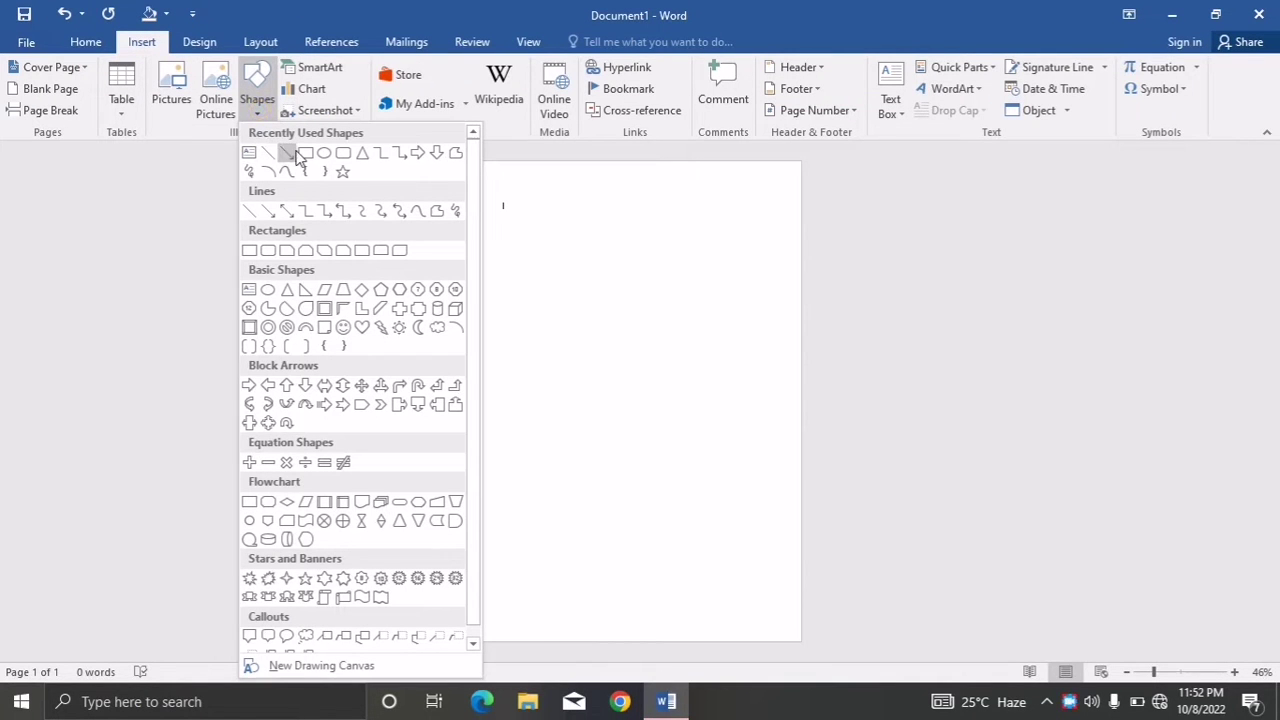
{"action": "left_click", "coordinate": [305, 155]}
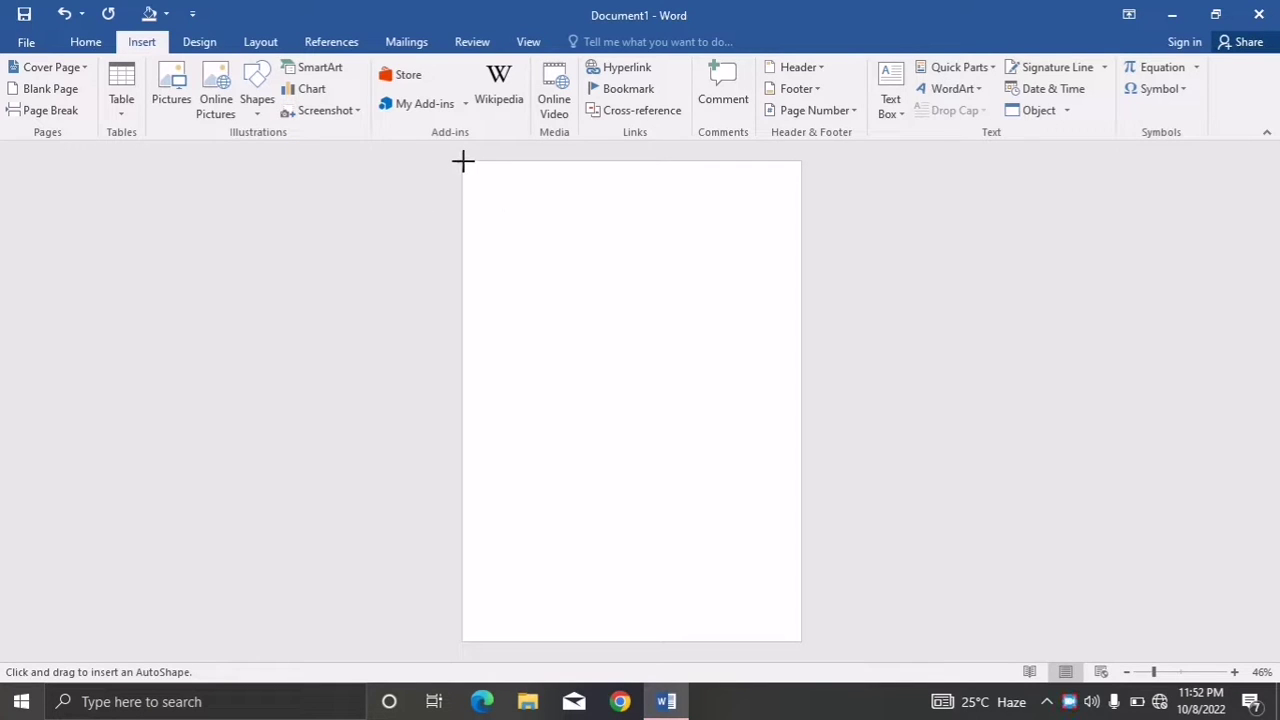
{"action": "left_click_drag", "start_coordinate": [462, 160], "coordinate": [798, 406]}
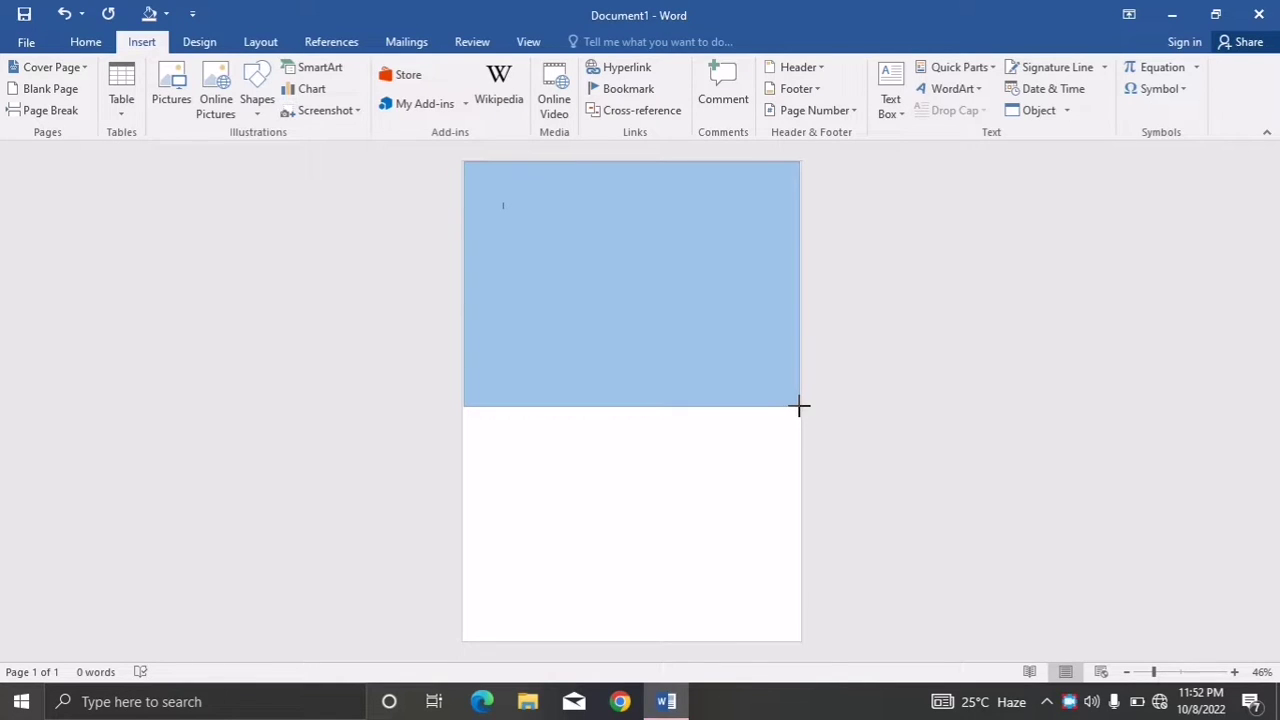
{"action": "left_click_drag", "start_coordinate": [799, 406], "coordinate": [800, 406]}
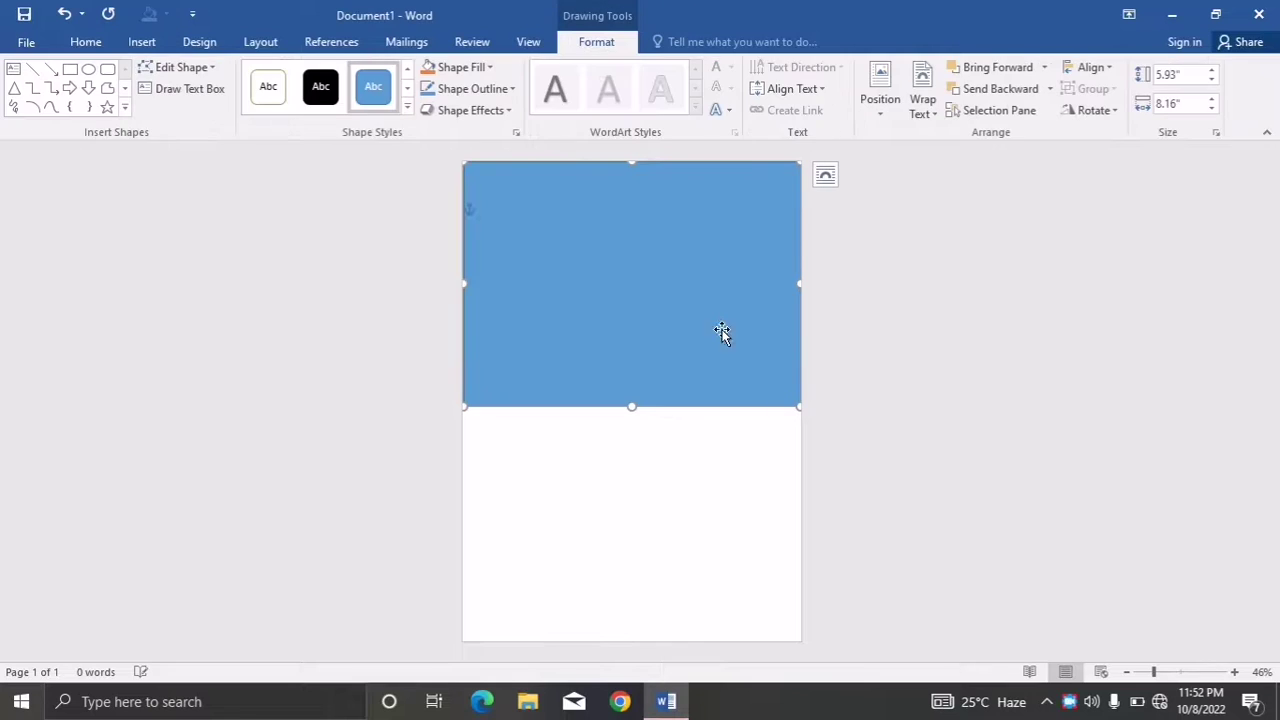
{"action": "left_click", "coordinate": [462, 286]}
{"action": "left_click", "coordinate": [580, 467]}
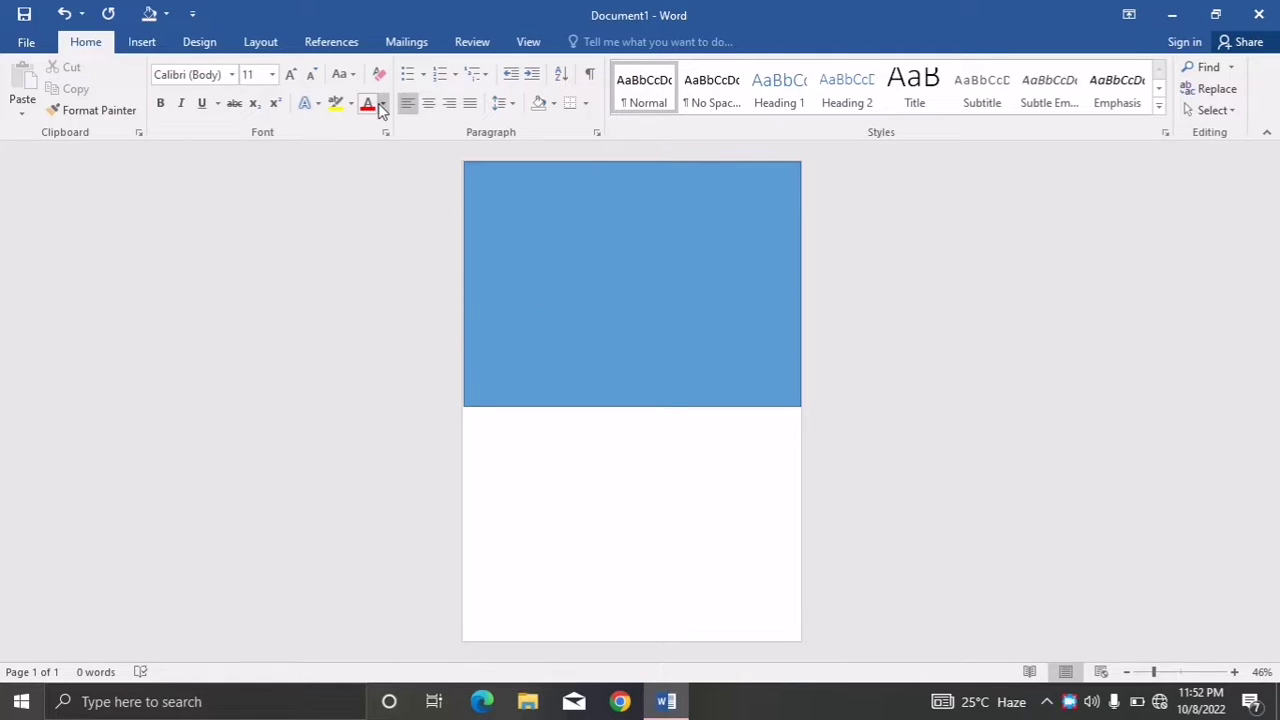
Draw a 6.34-inch circle centred horizontally, overlapping the header's lower edge, and keep it upright.
{"action": "left_click", "coordinate": [564, 266]}
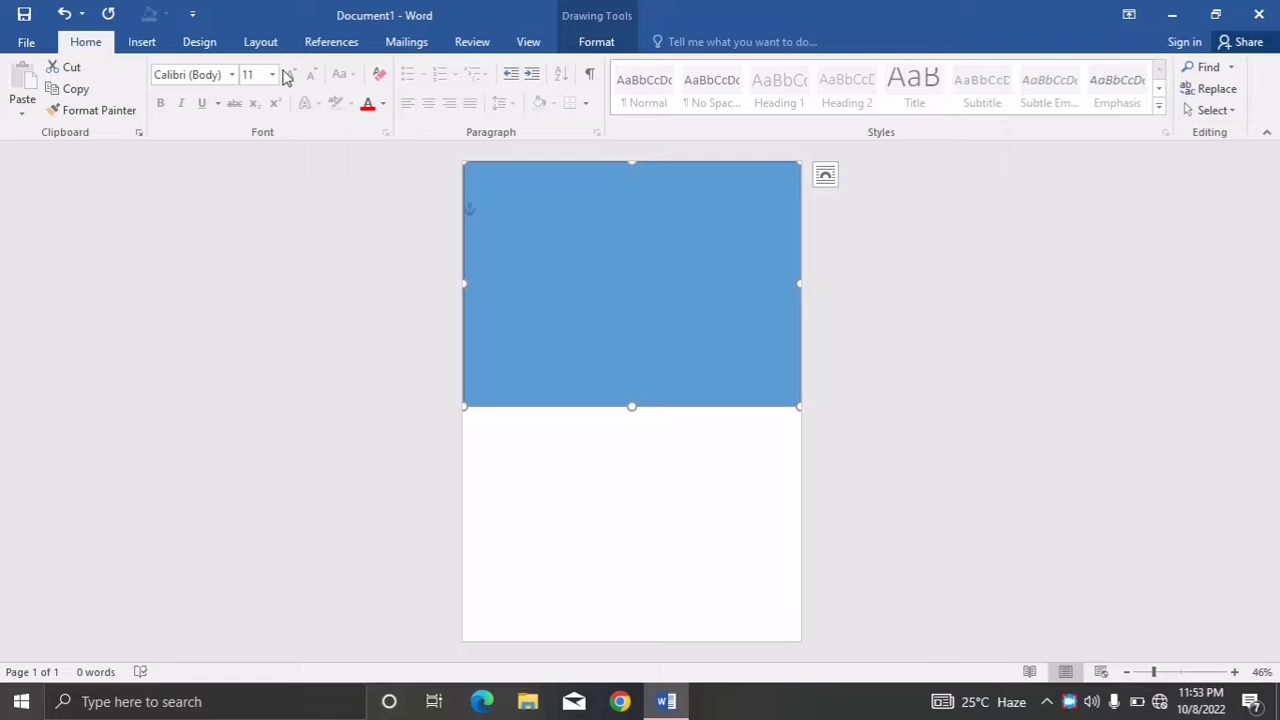
{"action": "left_click", "coordinate": [141, 42]}
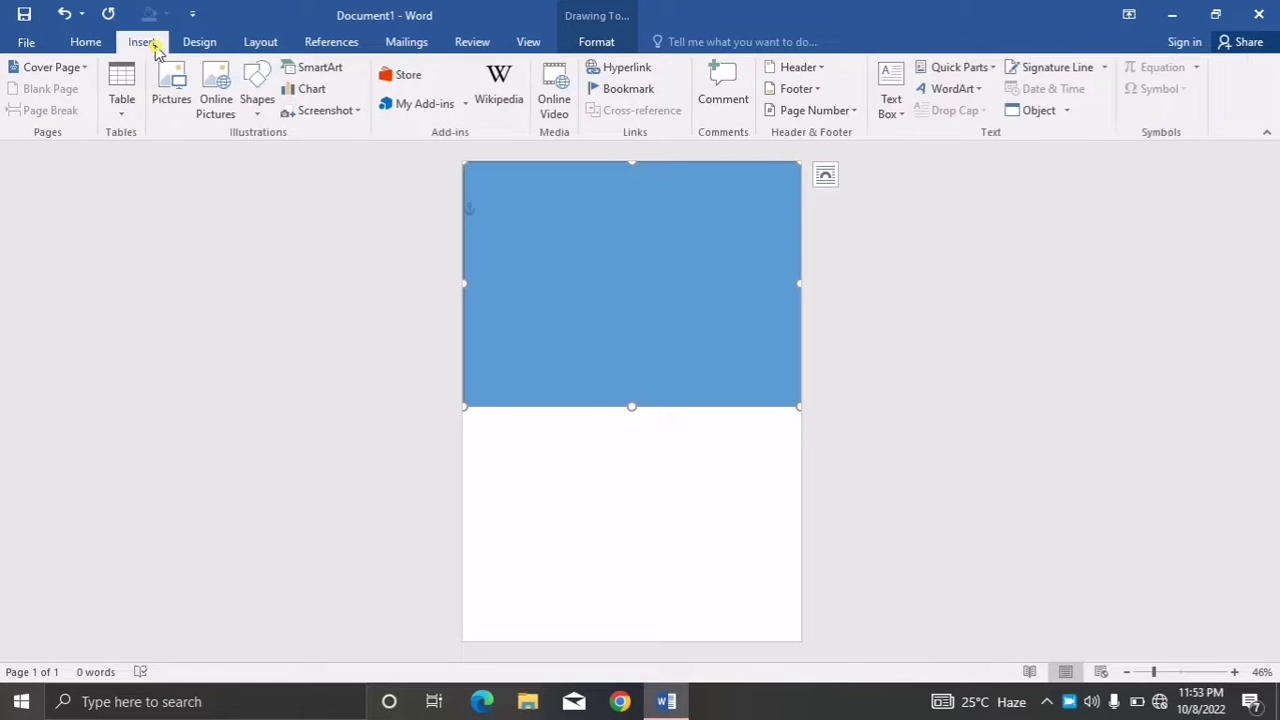
{"action": "left_click", "coordinate": [256, 115]}
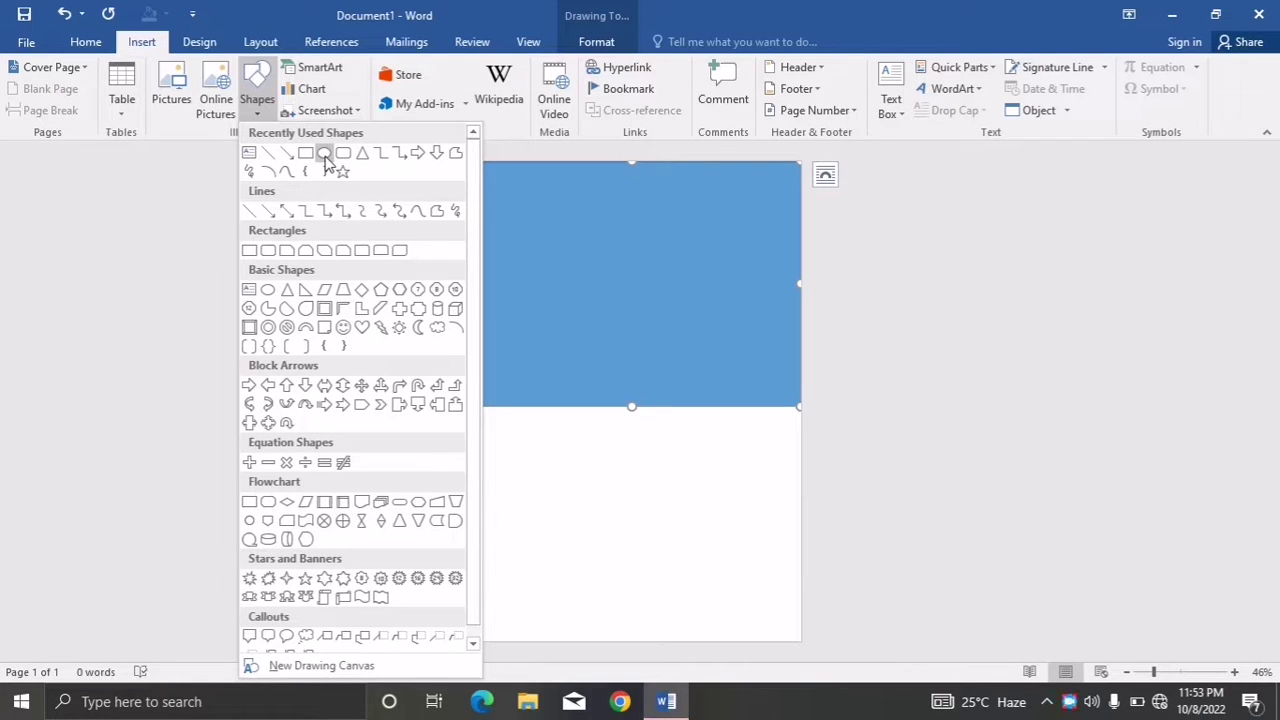
{"action": "left_click", "coordinate": [325, 155]}
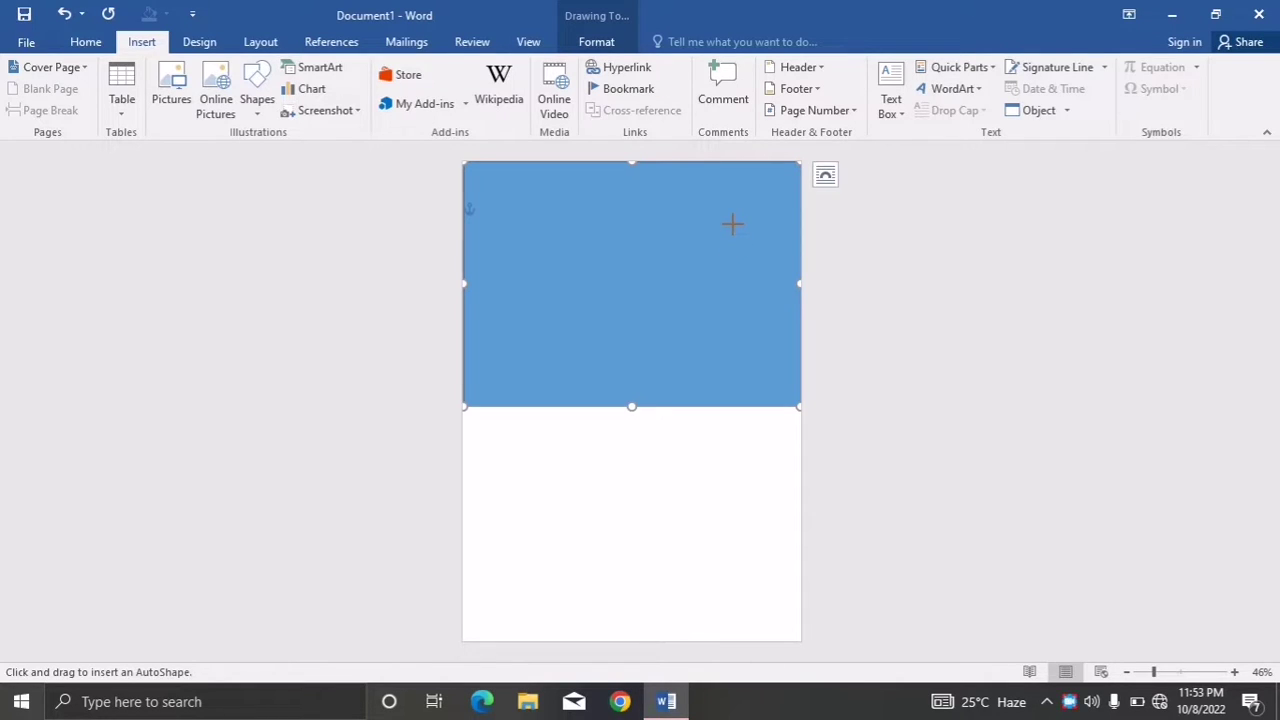
{"action": "mouse_move", "coordinate": [732, 224]}
{"action": "left_mouse_down"}
{"action": "mouse_move", "coordinate": [584, 393]}
{"action": "mouse_move", "coordinate": [538, 485]}
{"action": "left_mouse_up"}
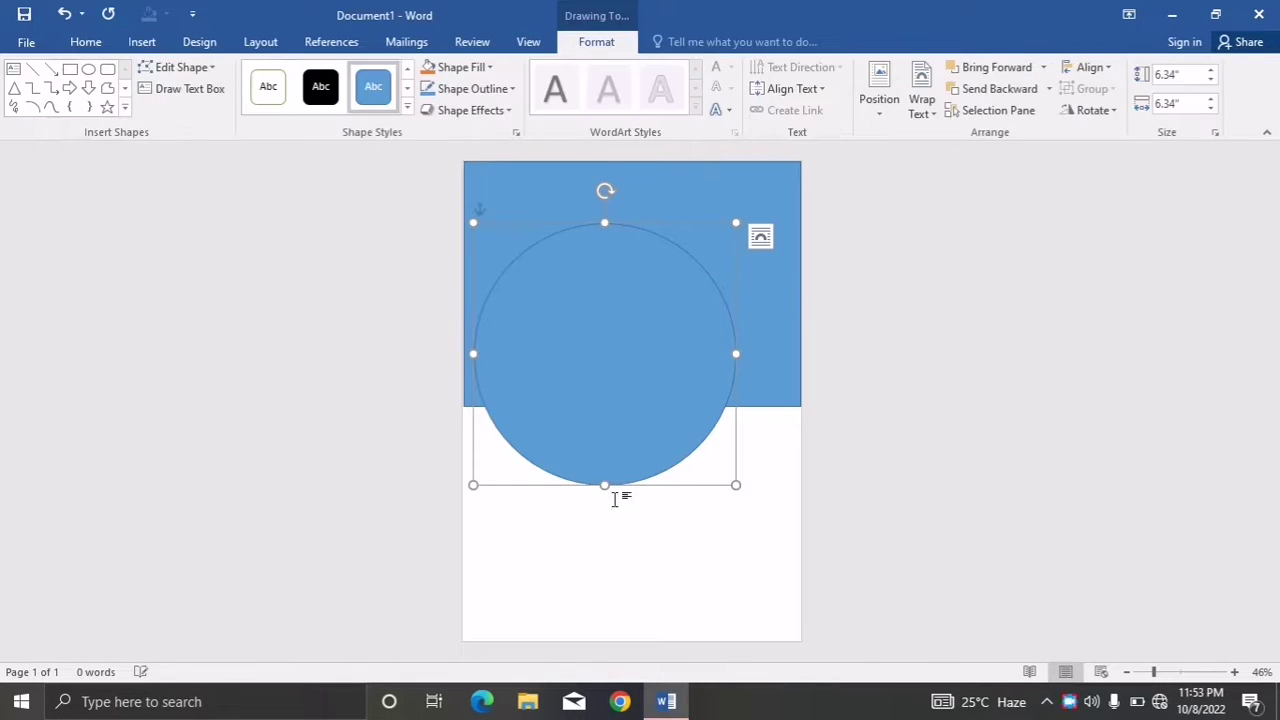
{"action": "left_click_drag", "start_coordinate": [605, 193], "coordinate": [686, 485]}
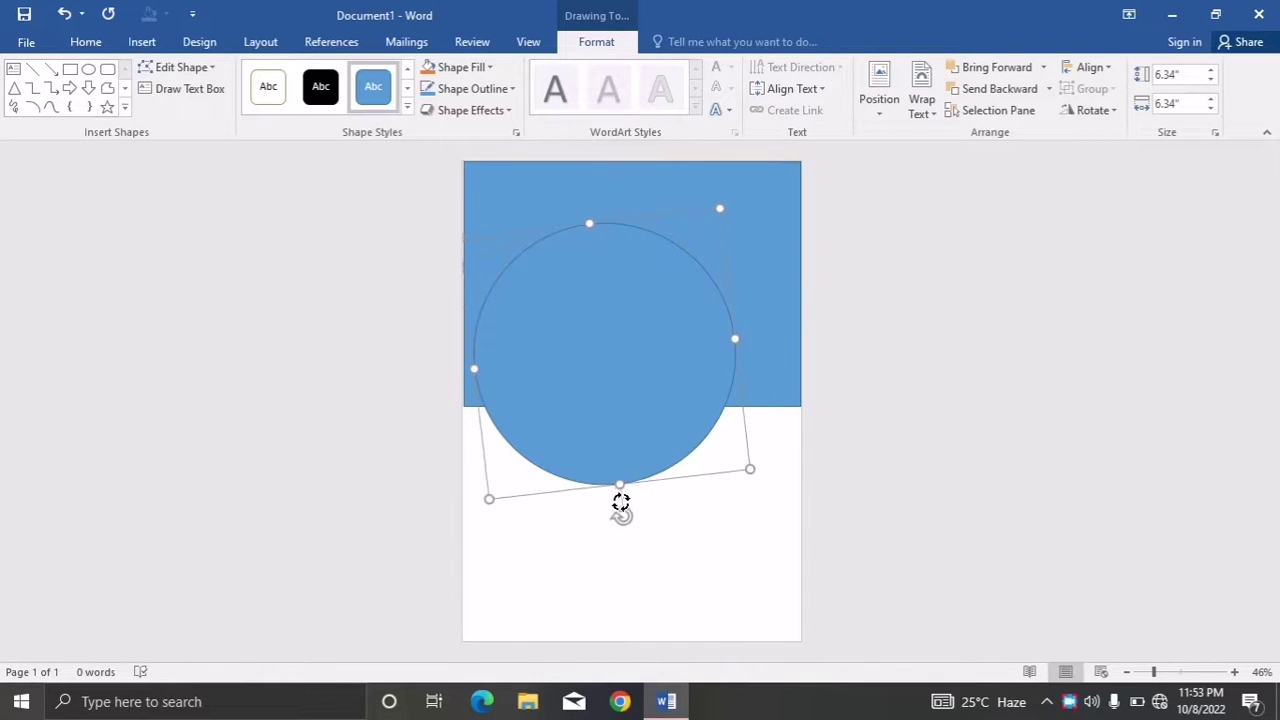
{"action": "left_click_drag", "start_coordinate": [686, 485], "coordinate": [601, 514]}
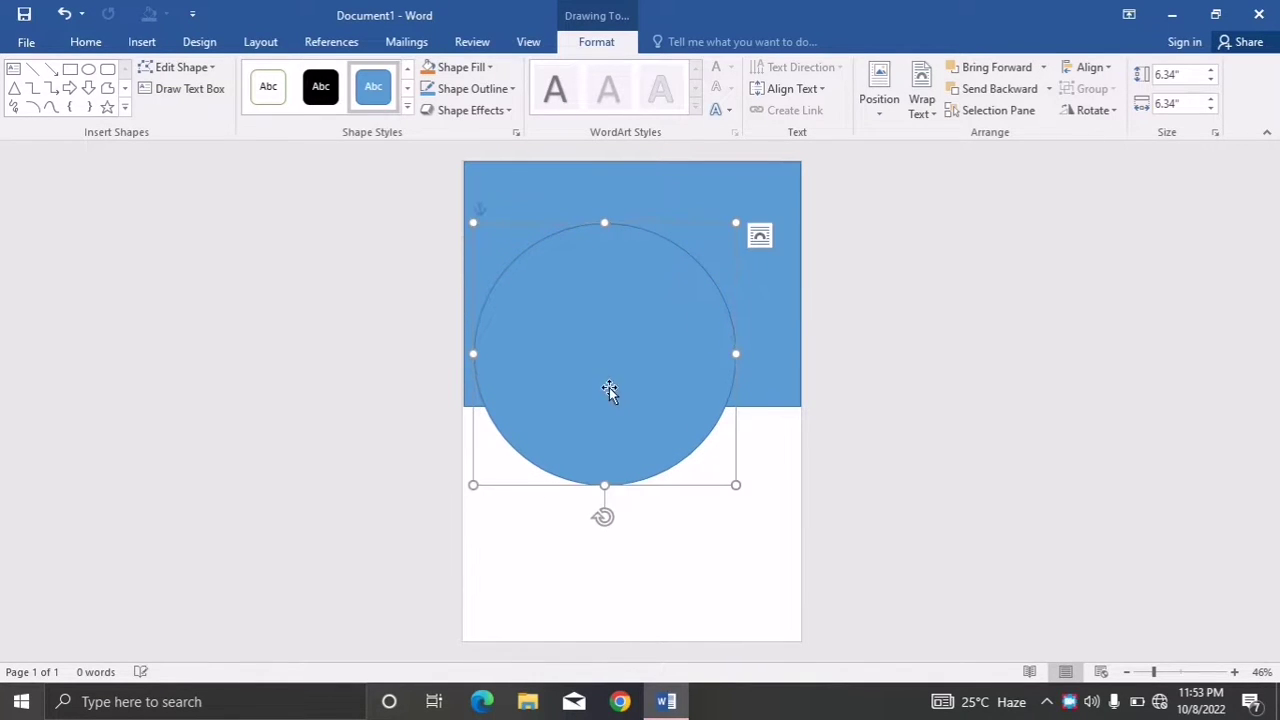
Give the large circle a white fill and no outline.
{"action": "right_click", "coordinate": [605, 326]}
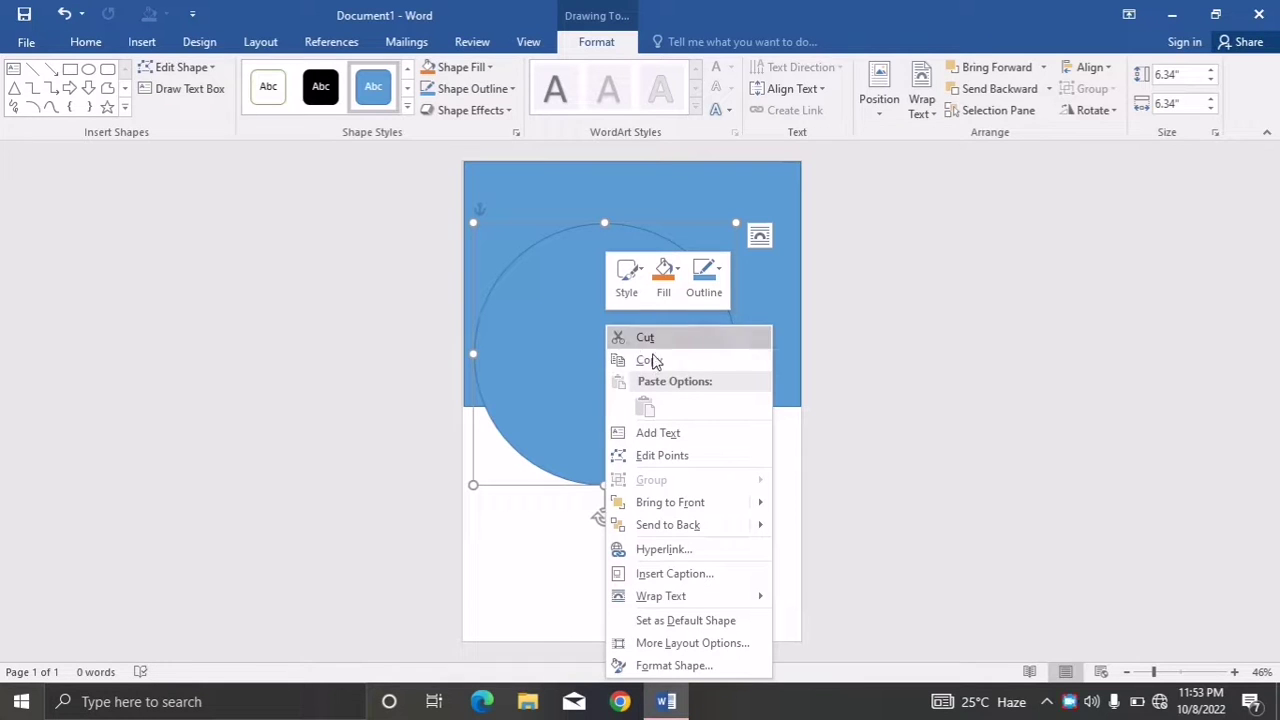
{"action": "left_click", "coordinate": [585, 388]}
{"action": "right_click", "coordinate": [583, 387]}
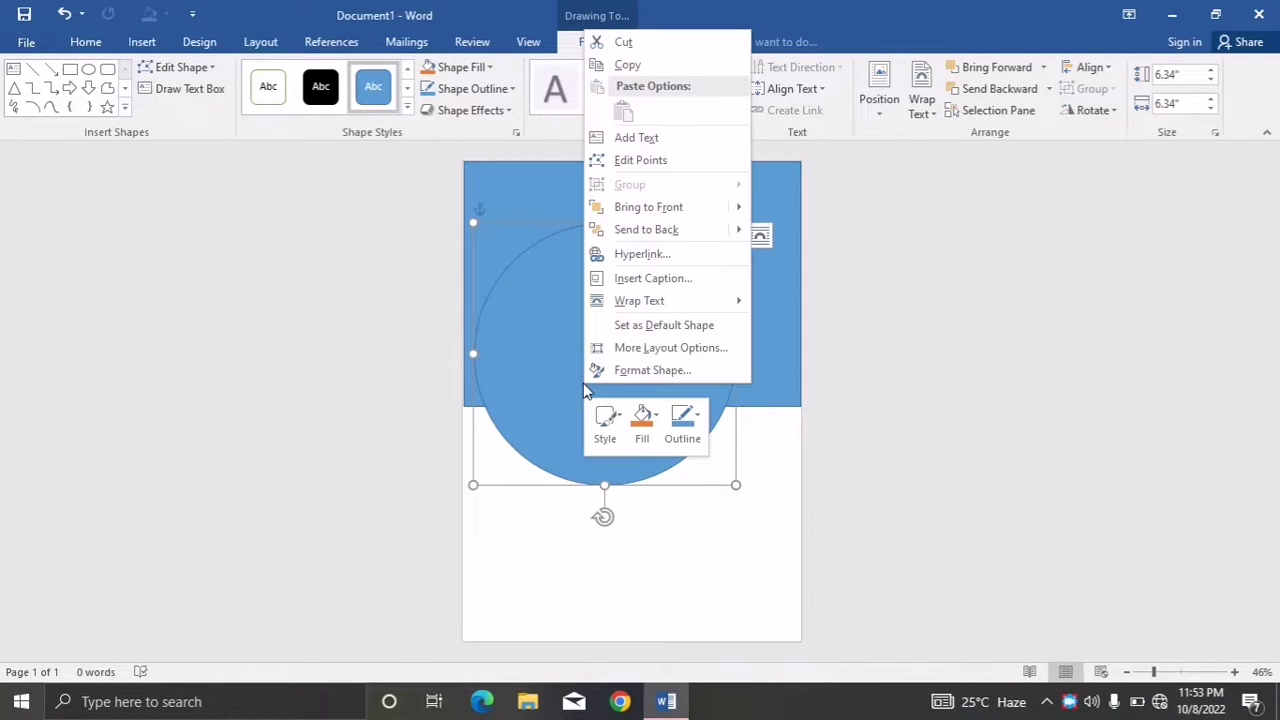
{"action": "left_click", "coordinate": [643, 428]}
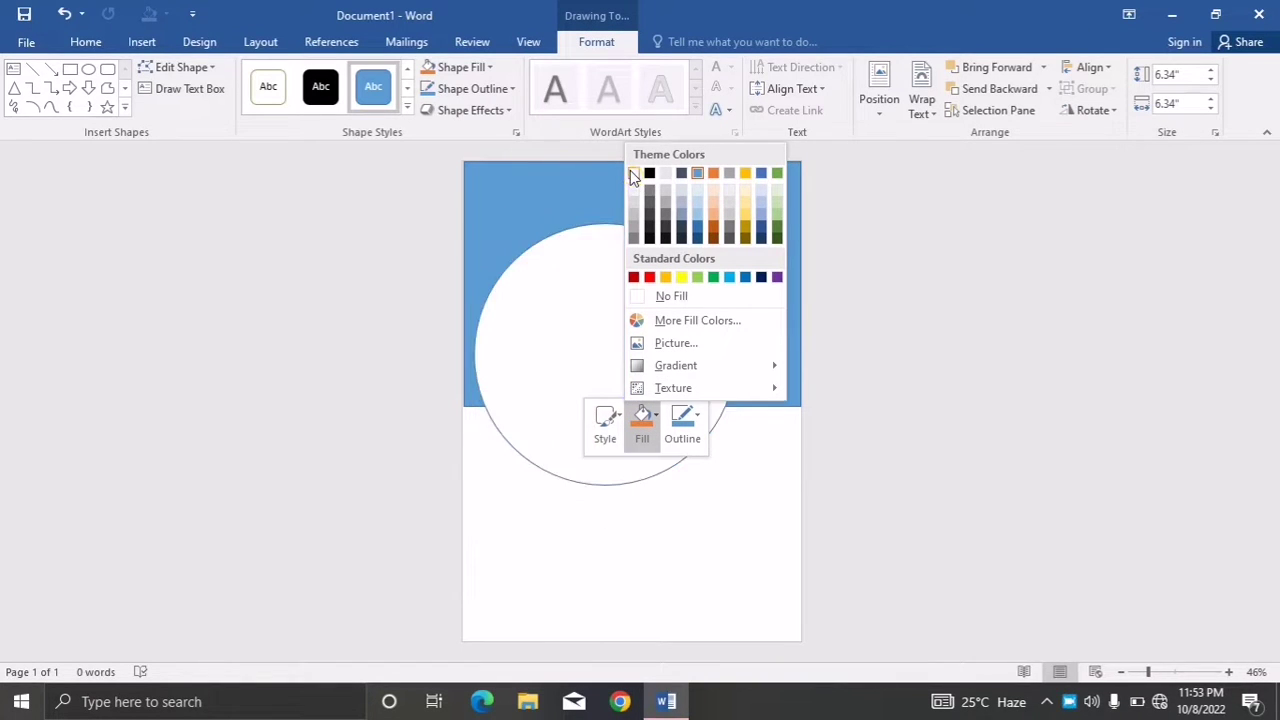
{"action": "left_click", "coordinate": [633, 174]}
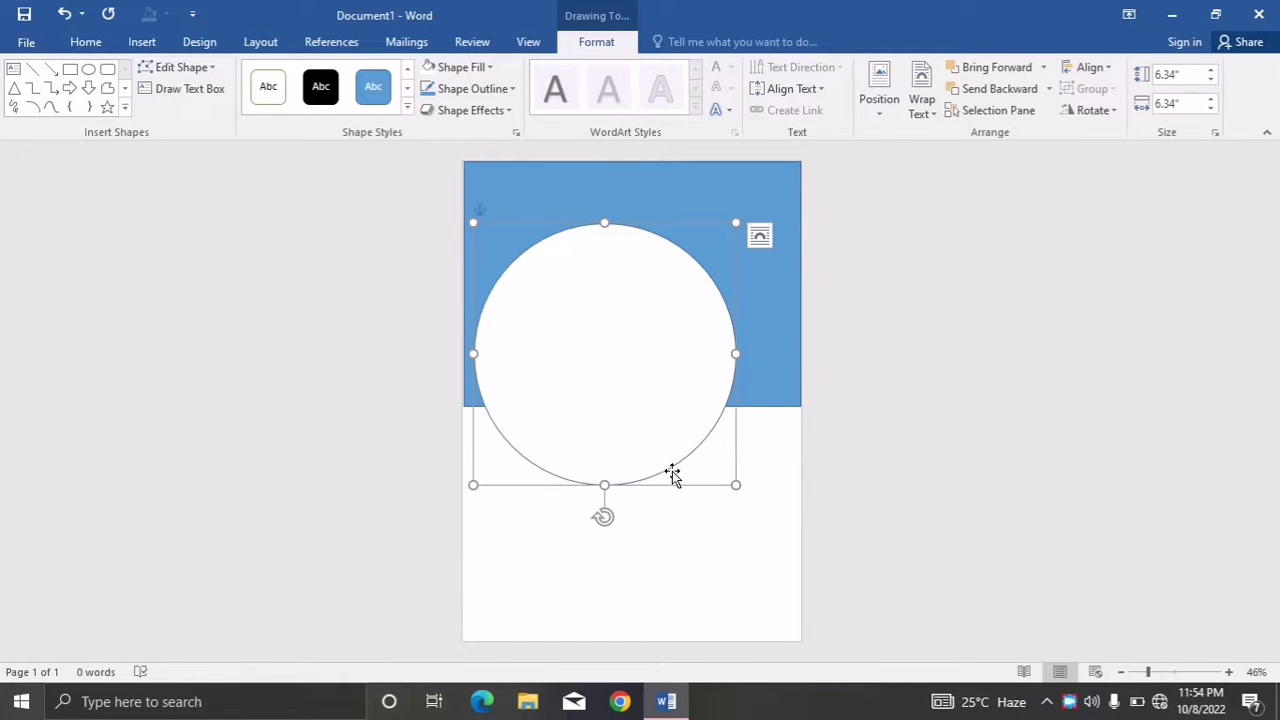
{"action": "left_click", "coordinate": [500, 90]}
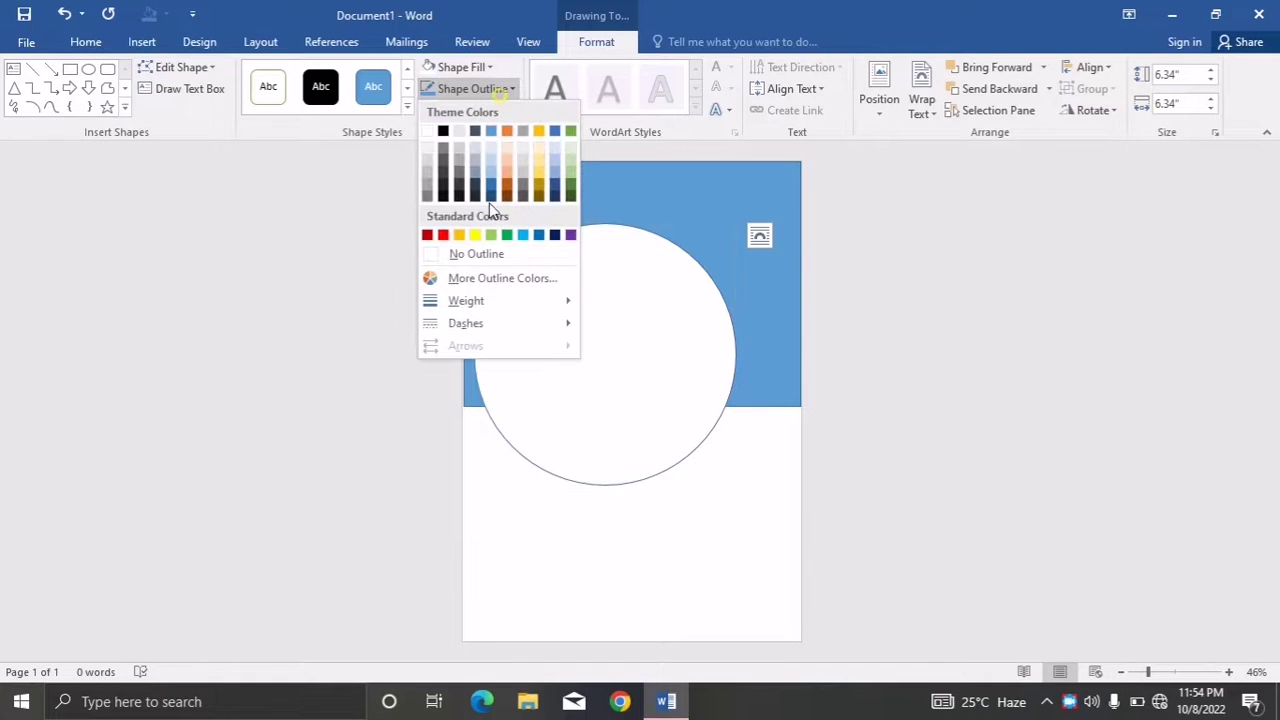
{"action": "left_click", "coordinate": [480, 255]}
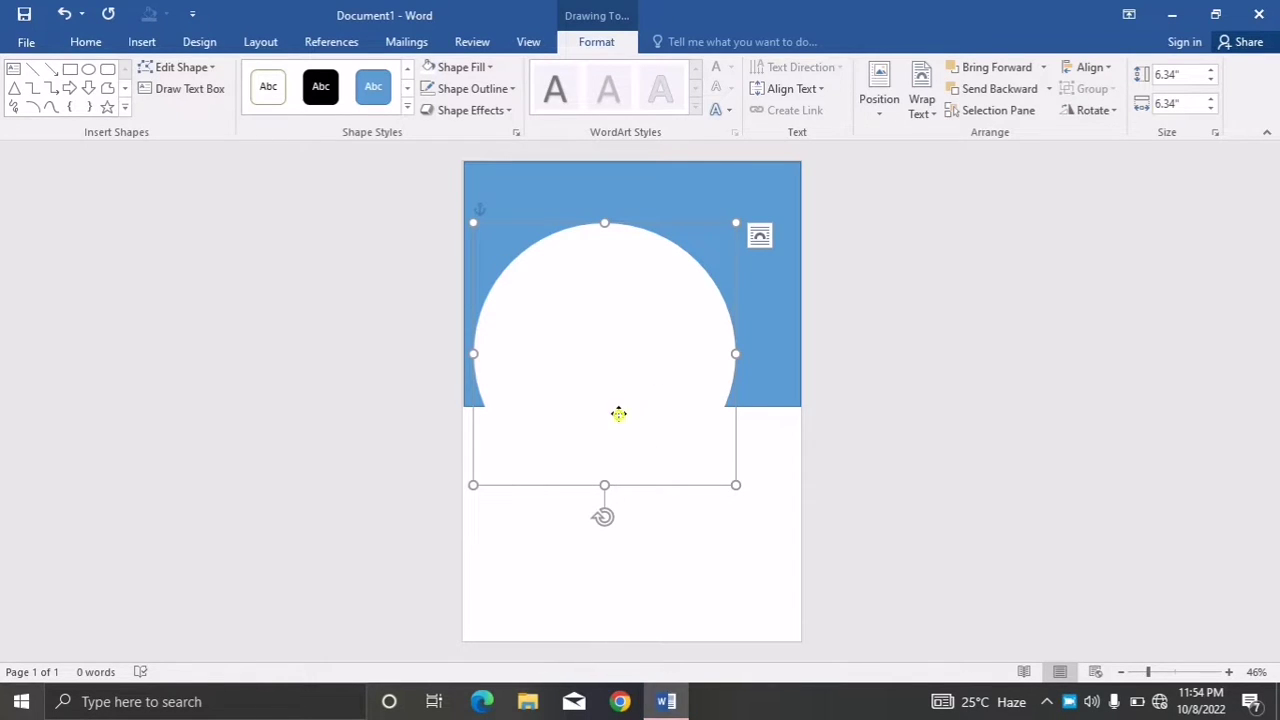
Shift and stretch the white circle to 7.75" by 6.34", notching the header's right side.
{"action": "left_click_drag", "start_coordinate": [618, 414], "coordinate": [758, 390]}
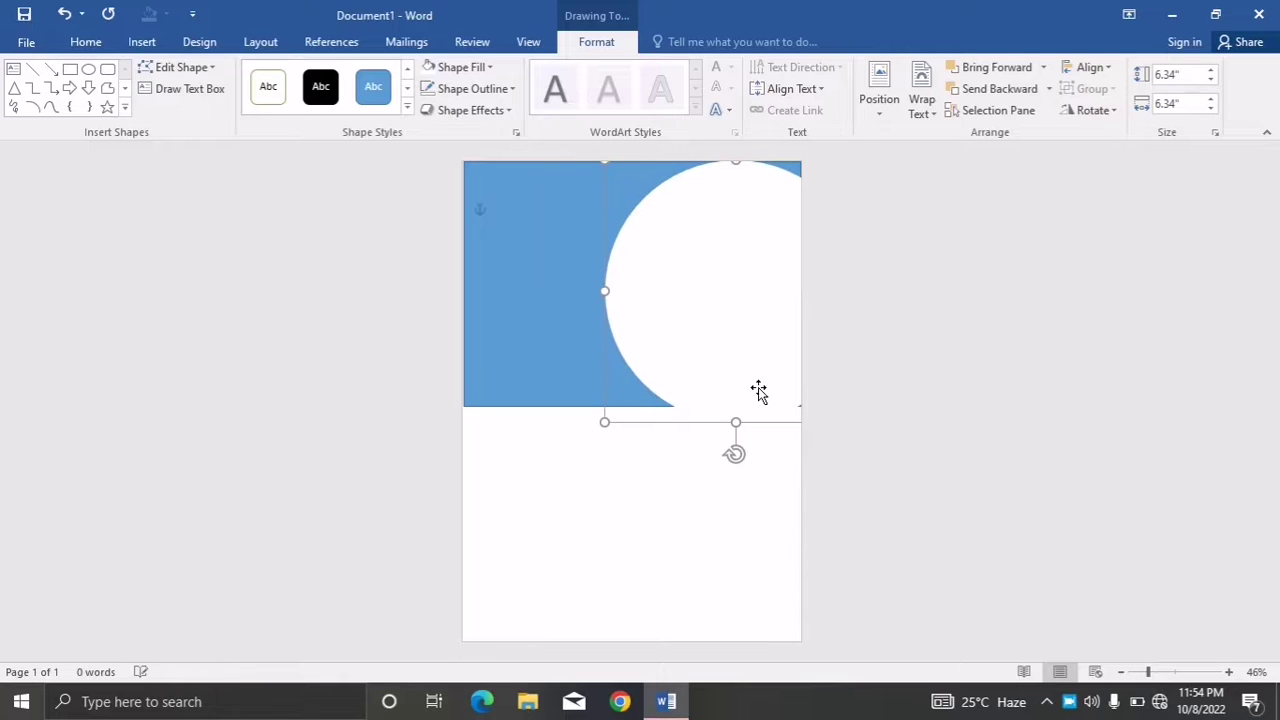
{"action": "mouse_move", "coordinate": [735, 422]}
{"action": "left_mouse_down"}
{"action": "mouse_move", "coordinate": [735, 480]}
{"action": "mouse_move", "coordinate": [771, 509]}
{"action": "left_mouse_up"}
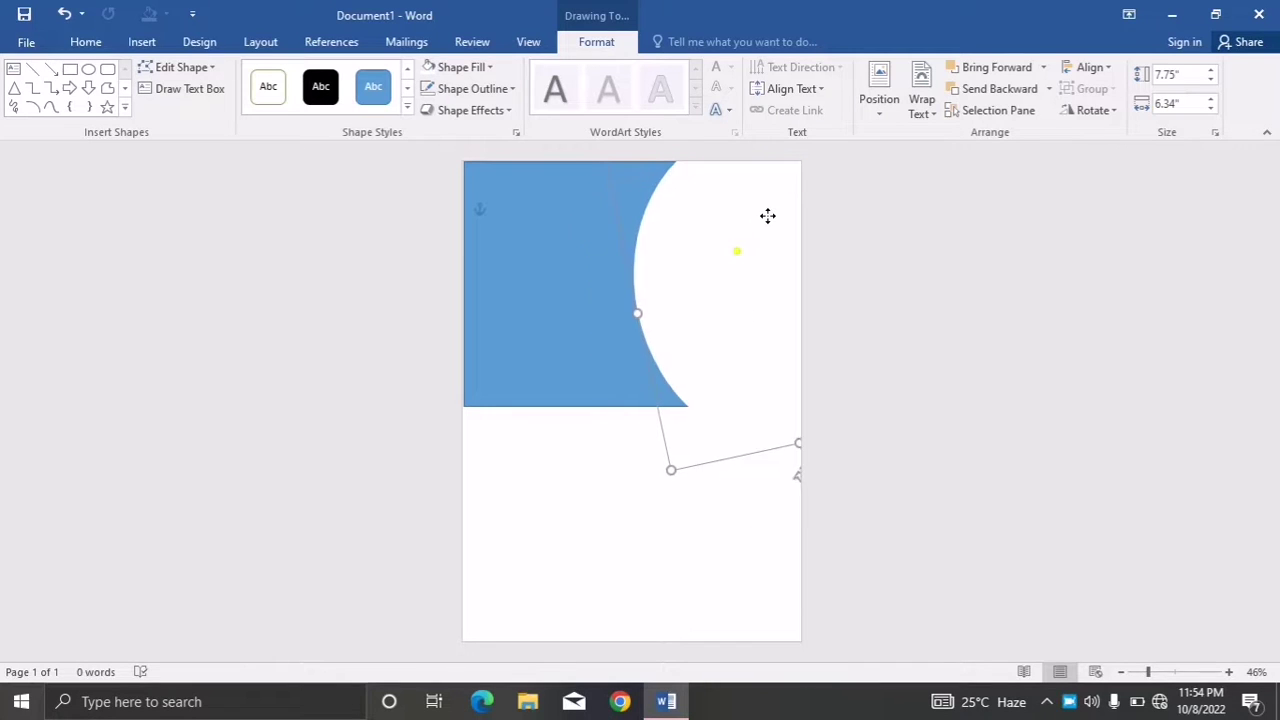
{"action": "mouse_move", "coordinate": [767, 216]}
{"action": "left_mouse_down"}
{"action": "mouse_move", "coordinate": [811, 217]}
{"action": "mouse_move", "coordinate": [794, 230]}
{"action": "left_mouse_up"}
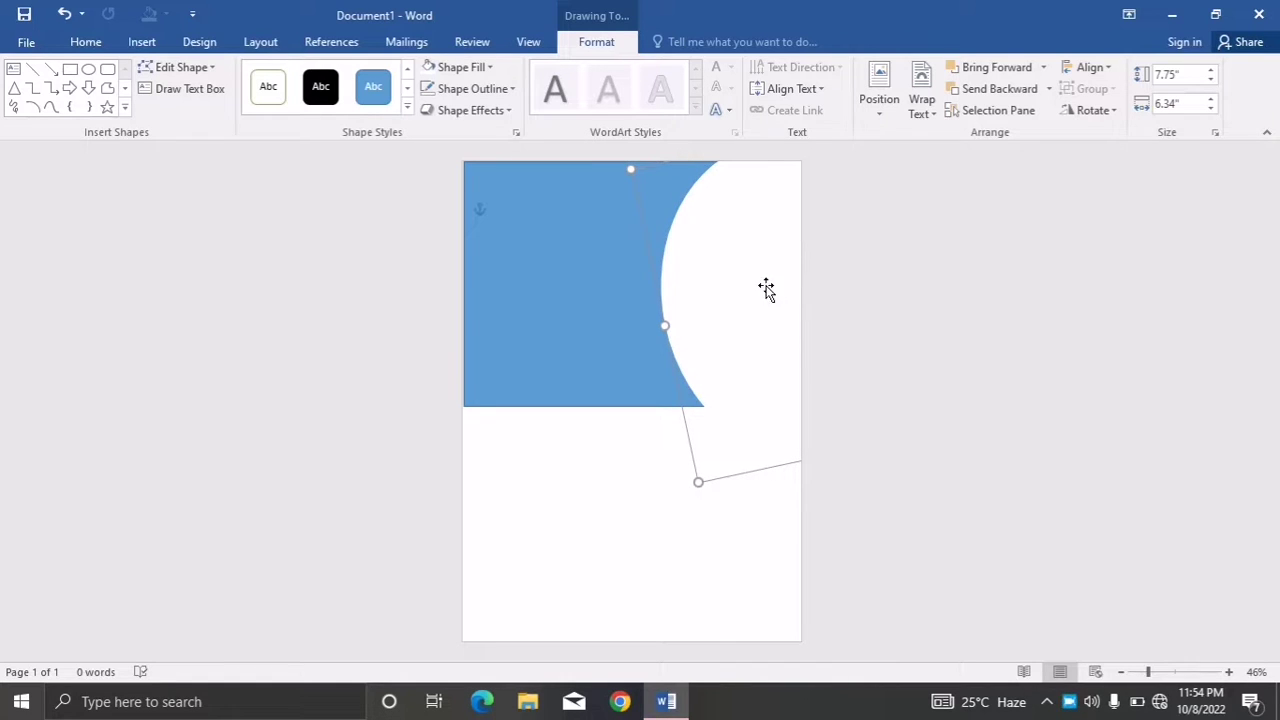
{"action": "left_click", "coordinate": [724, 512]}
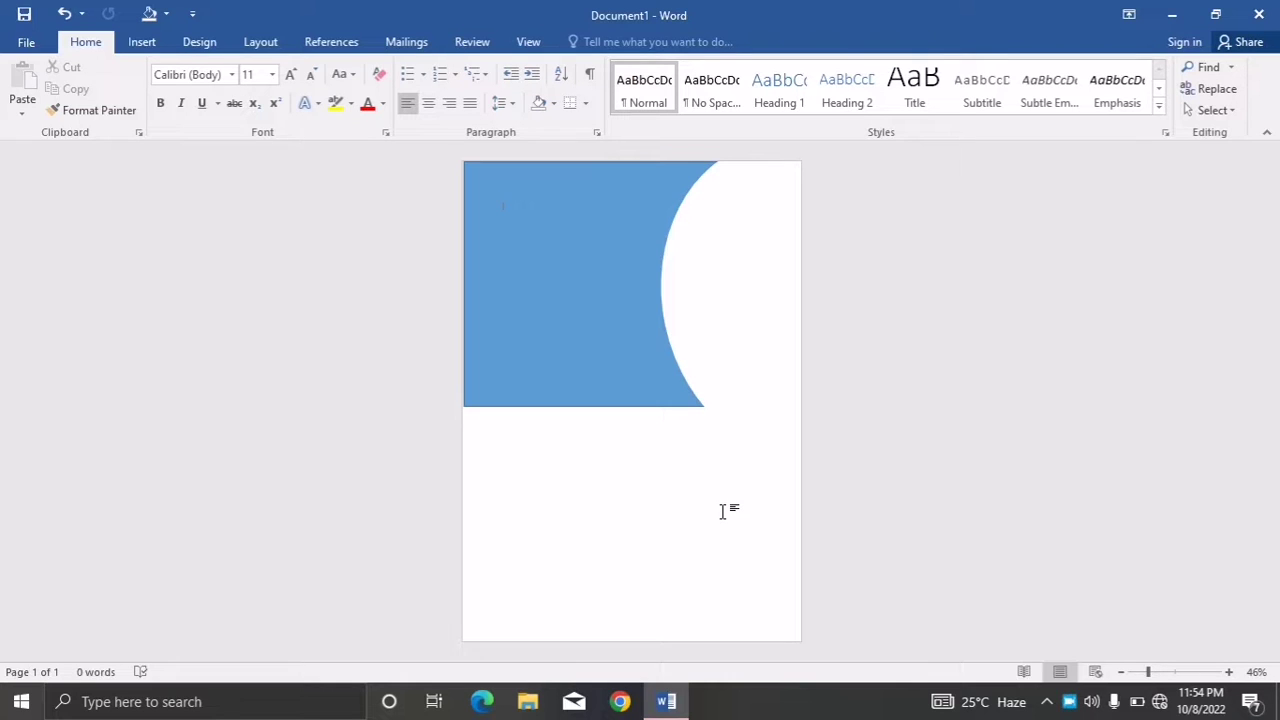
Draw a new oval and move it up onto the blue header.
{"action": "left_click", "coordinate": [143, 43]}
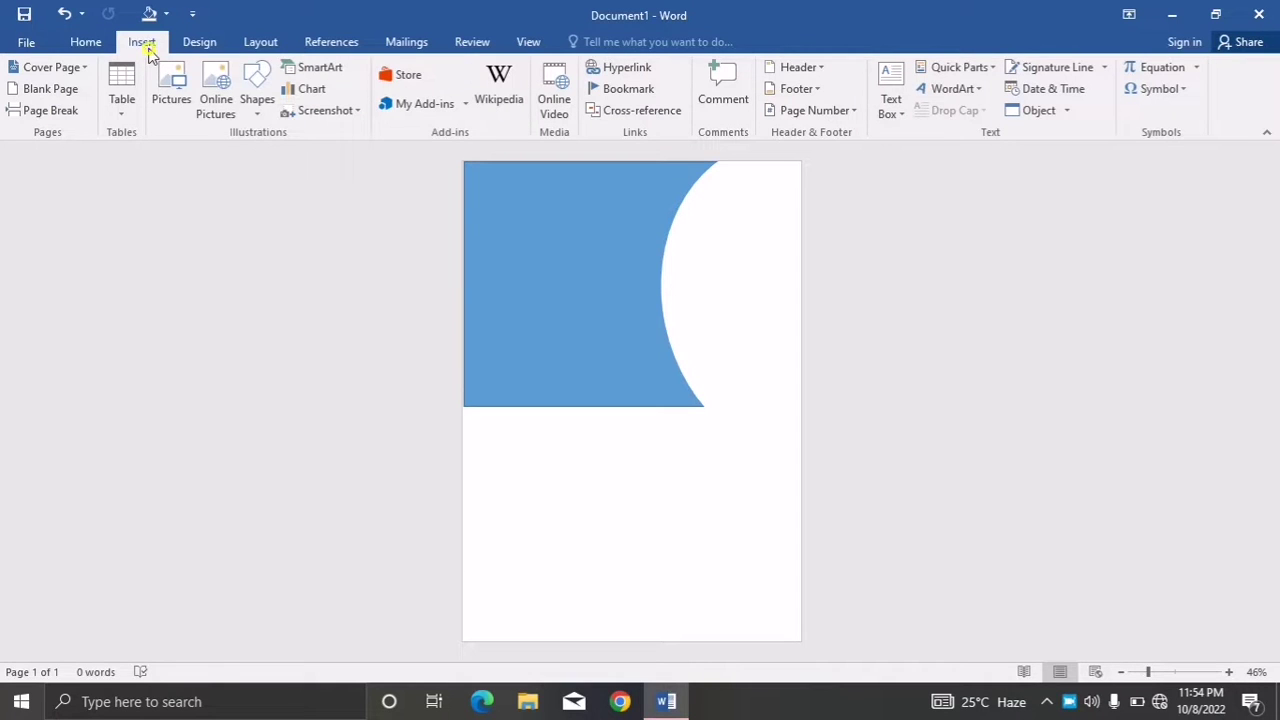
{"action": "left_click", "coordinate": [258, 115]}
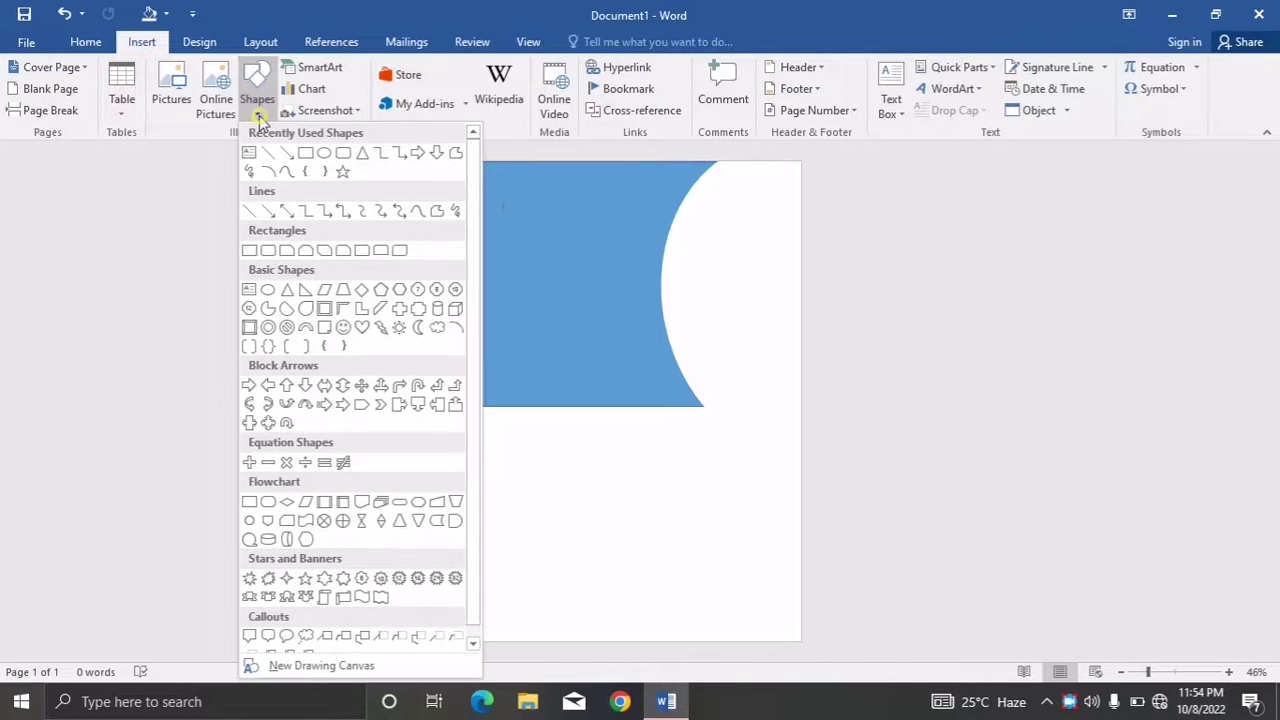
{"action": "left_click", "coordinate": [326, 156]}
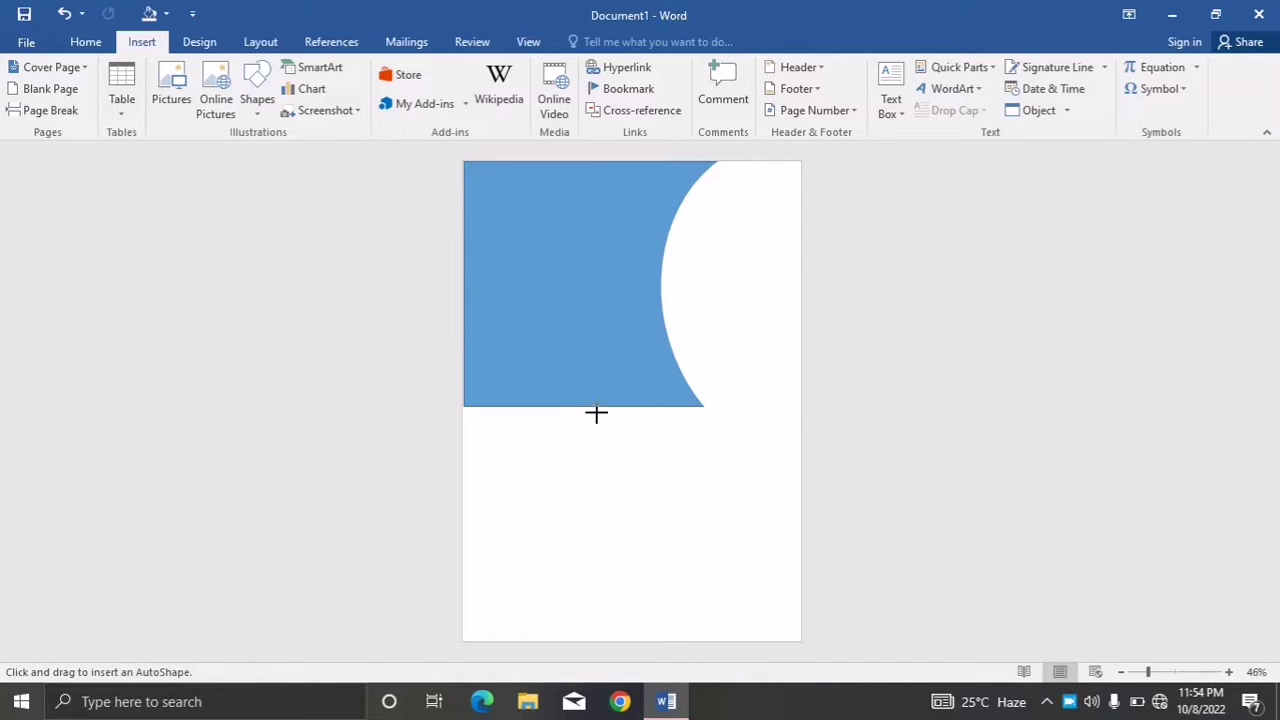
{"action": "left_click_drag", "start_coordinate": [603, 282], "coordinate": [619, 421]}
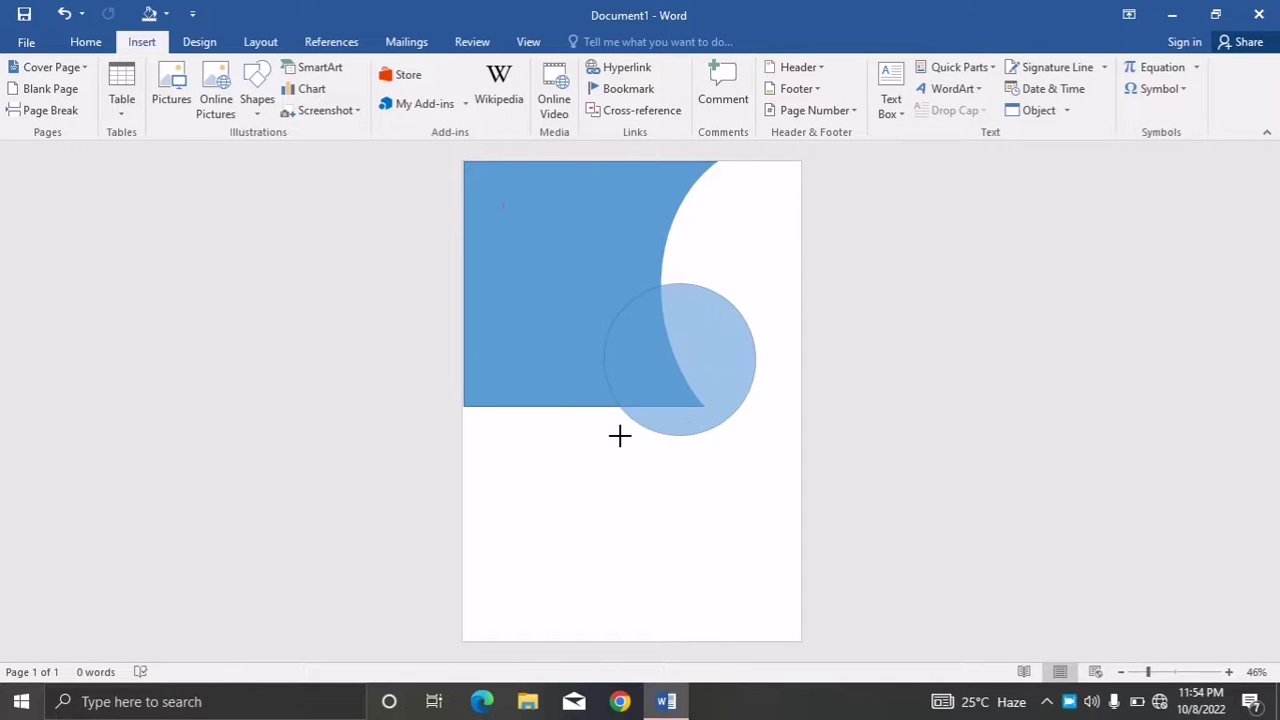
{"action": "left_click_drag", "start_coordinate": [619, 421], "coordinate": [622, 452]}
{"action": "left_click_drag", "start_coordinate": [679, 358], "coordinate": [594, 309]}
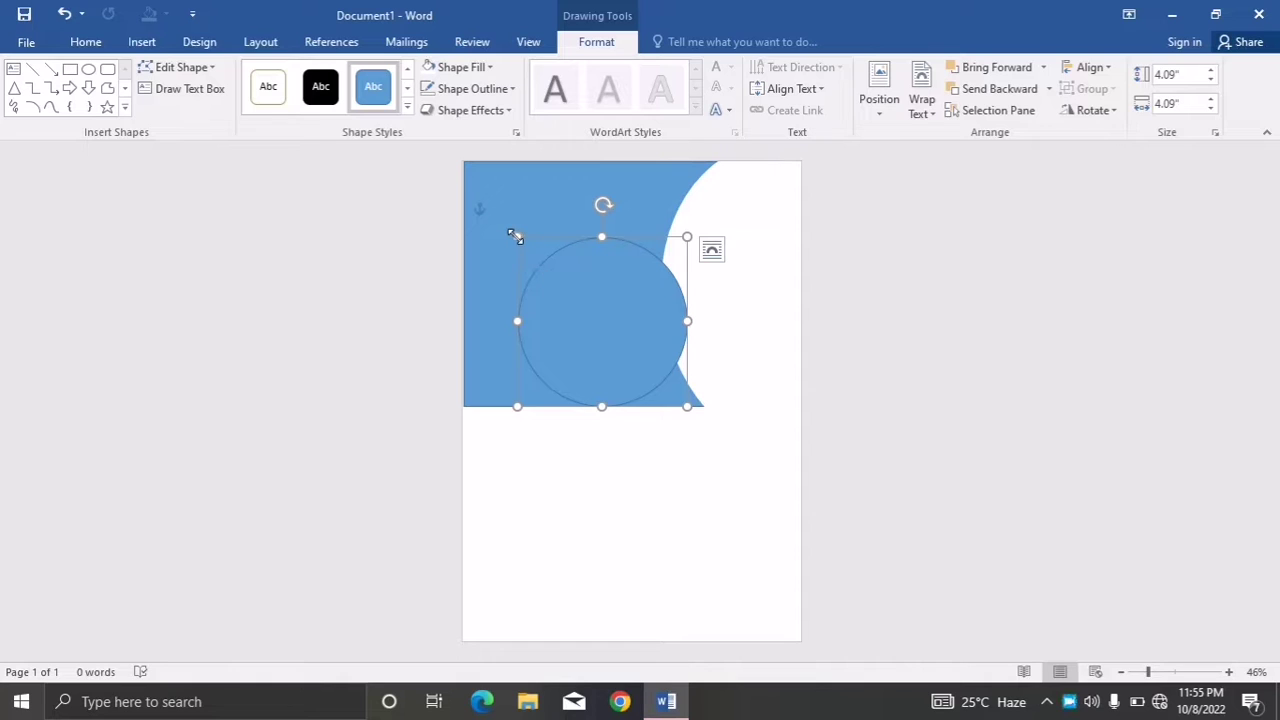
Resize the circle to 3.83" and nudge it to touch the header's lower edge.
{"action": "left_click_drag", "start_coordinate": [515, 236], "coordinate": [517, 238]}
{"action": "left_click_drag", "start_coordinate": [518, 241], "coordinate": [527, 254]}
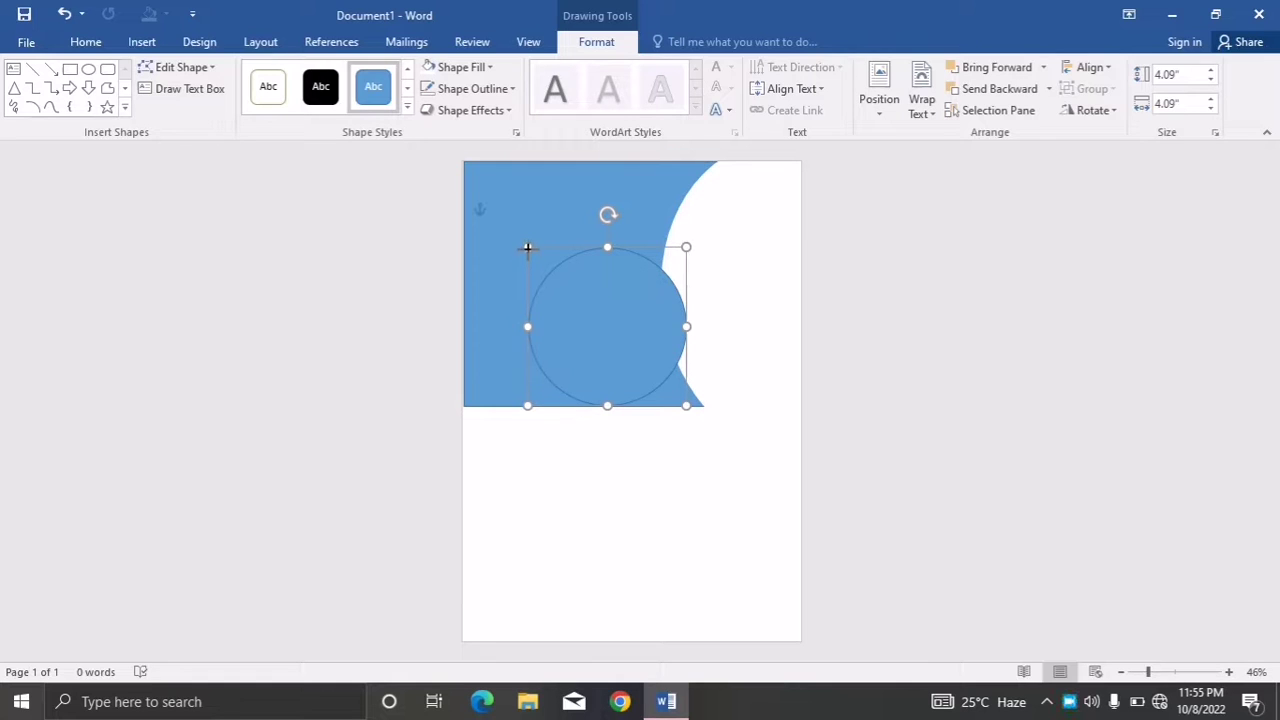
{"action": "left_click_drag", "start_coordinate": [531, 256], "coordinate": [531, 256]}
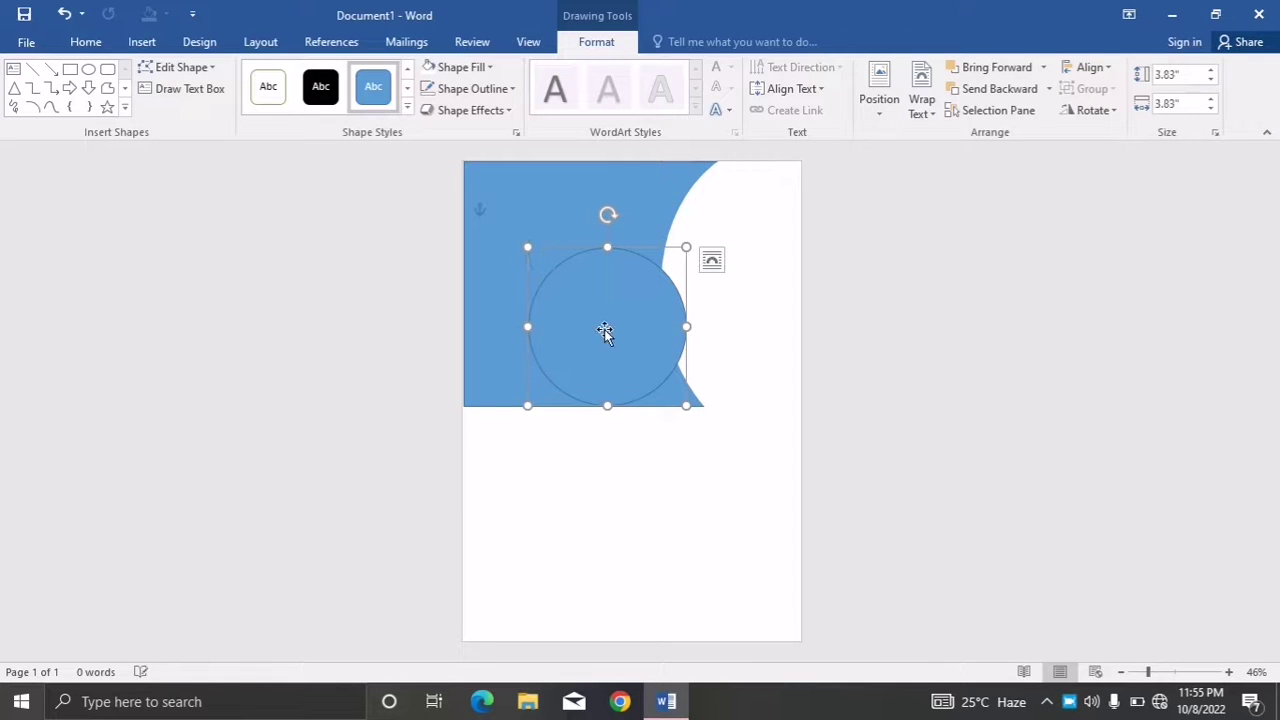
{"action": "left_click", "coordinate": [672, 487]}
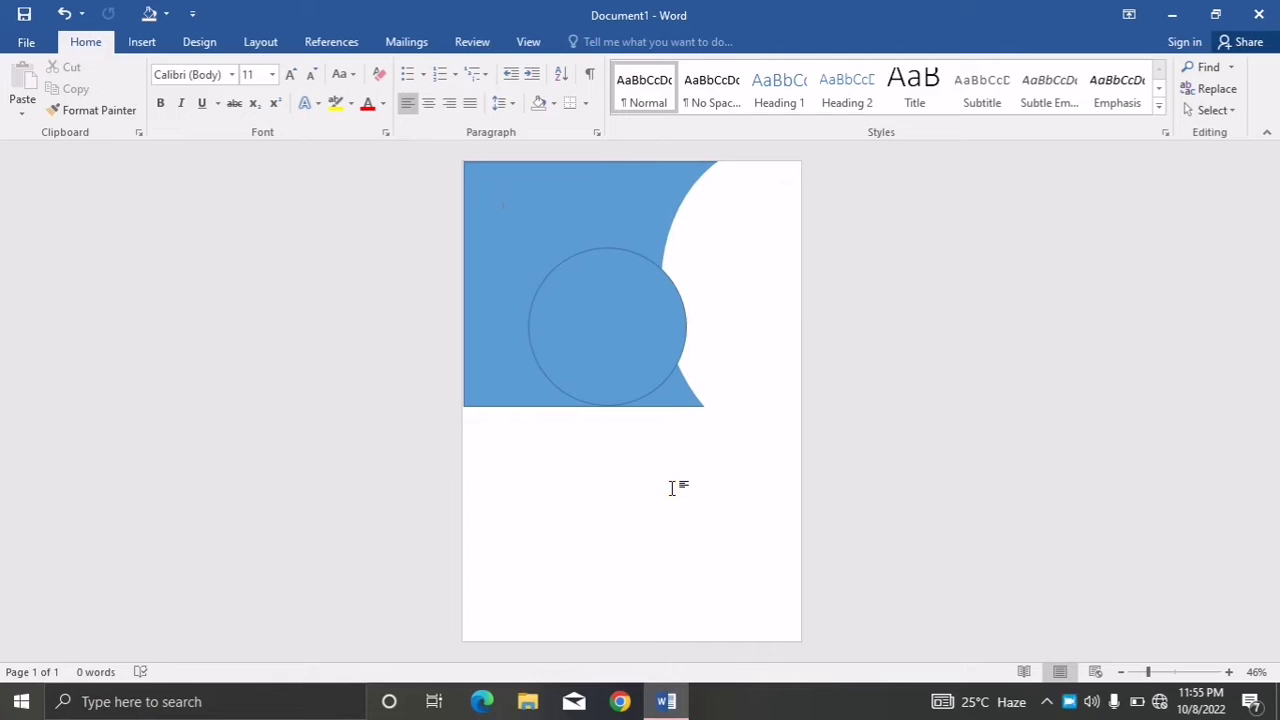
{"action": "left_click", "coordinate": [596, 328]}
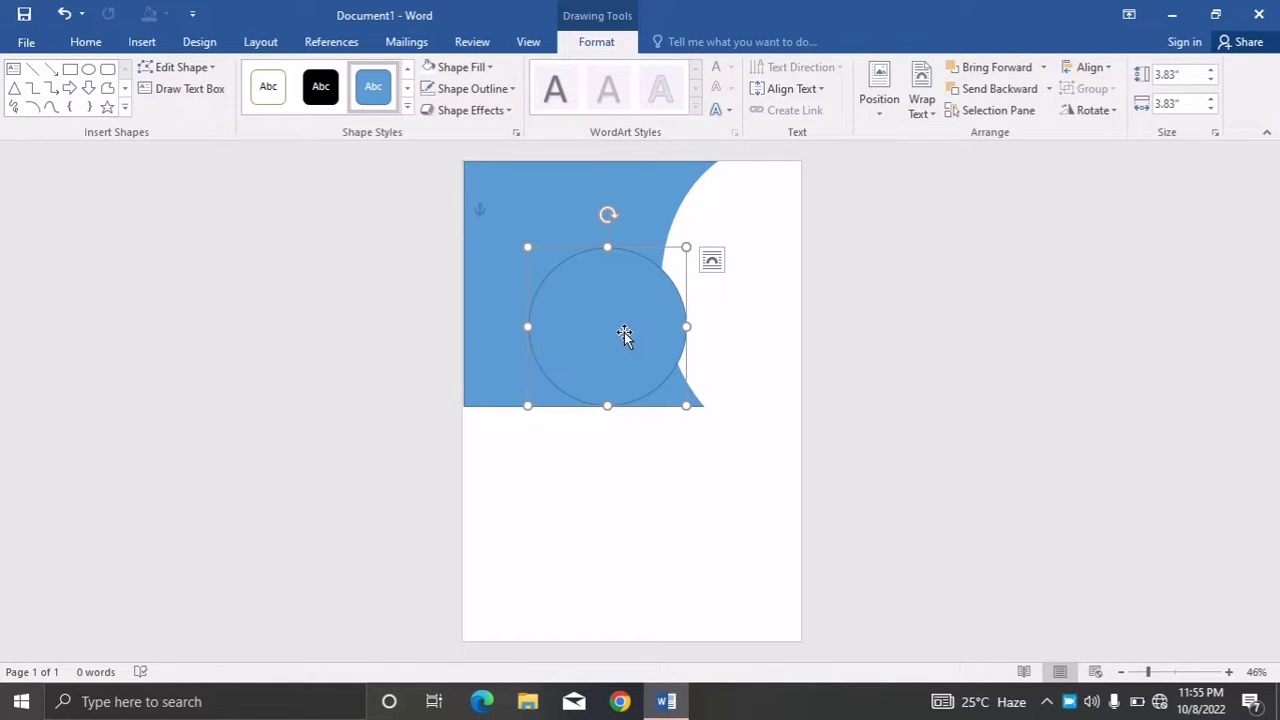
{"action": "left_click_drag", "start_coordinate": [624, 335], "coordinate": [646, 340]}
Copy the circle to just below the header and shrink the copy slightly.
{"action": "left_click", "coordinate": [665, 458]}
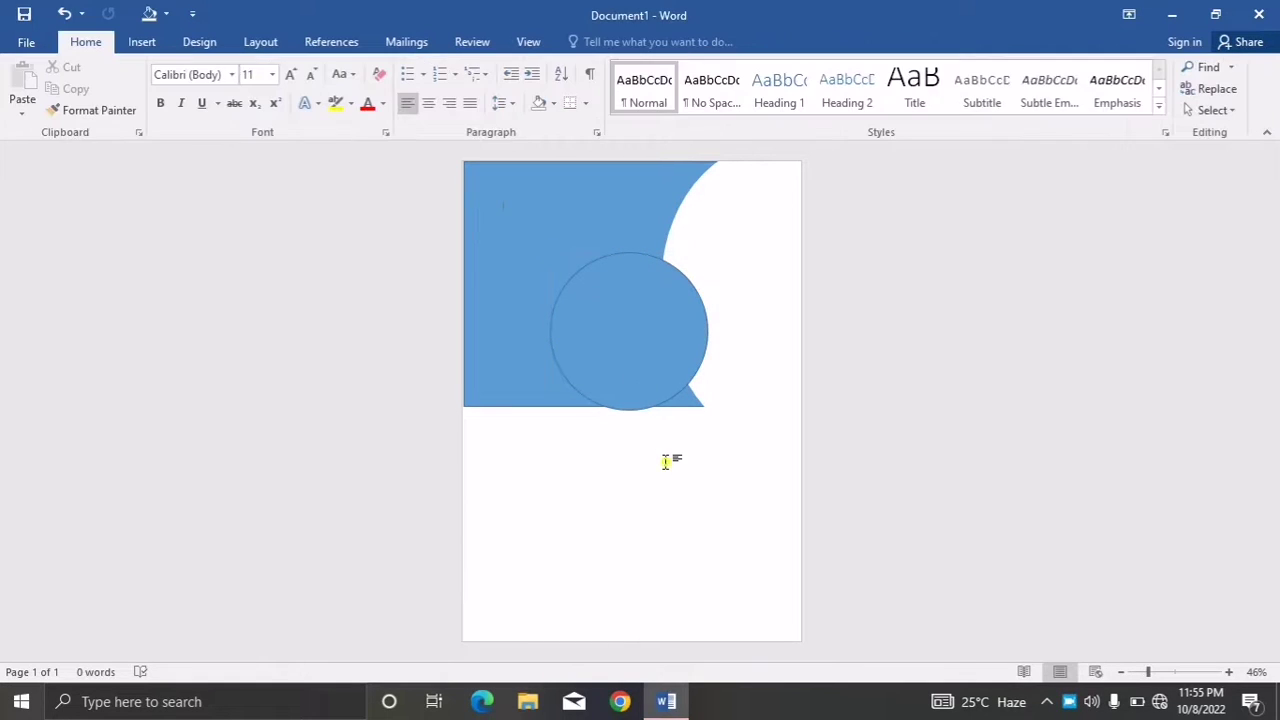
{"action": "left_click", "coordinate": [627, 338]}
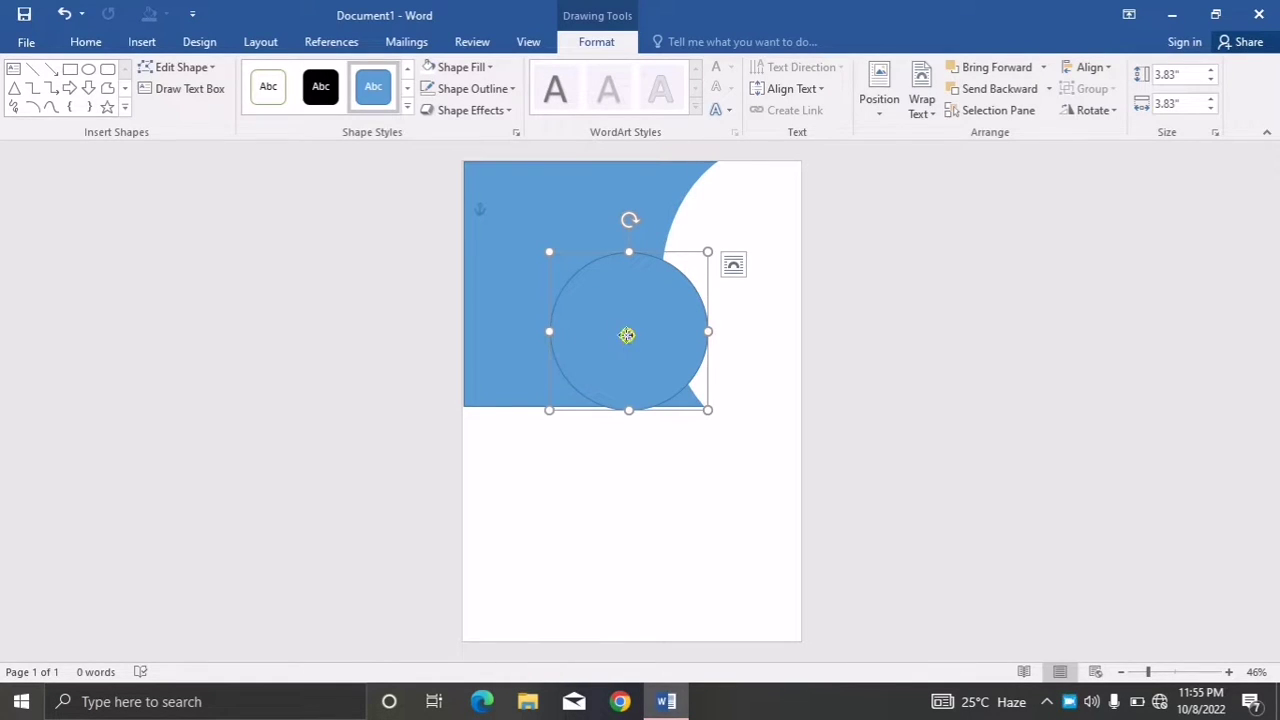
{"action": "left_click_drag", "start_coordinate": [628, 338], "coordinate": [642, 483]}
{"action": "left_click", "coordinate": [535, 506]}
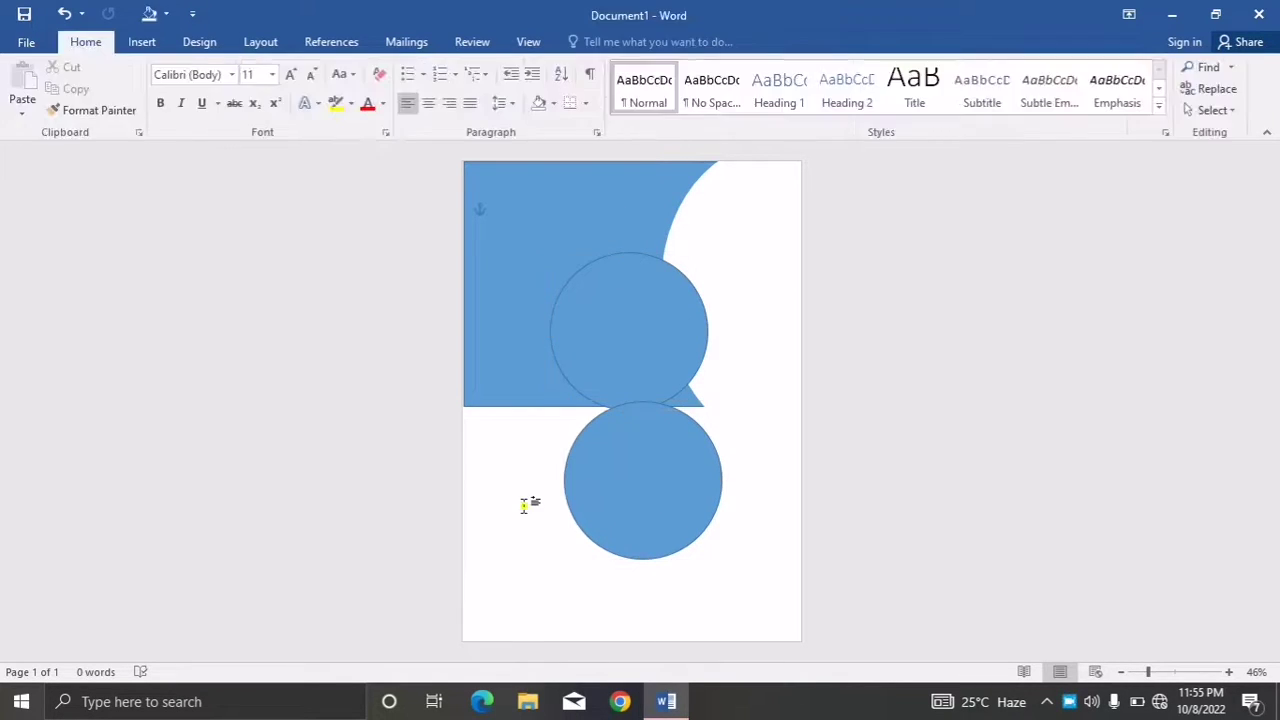
{"action": "left_click", "coordinate": [637, 486]}
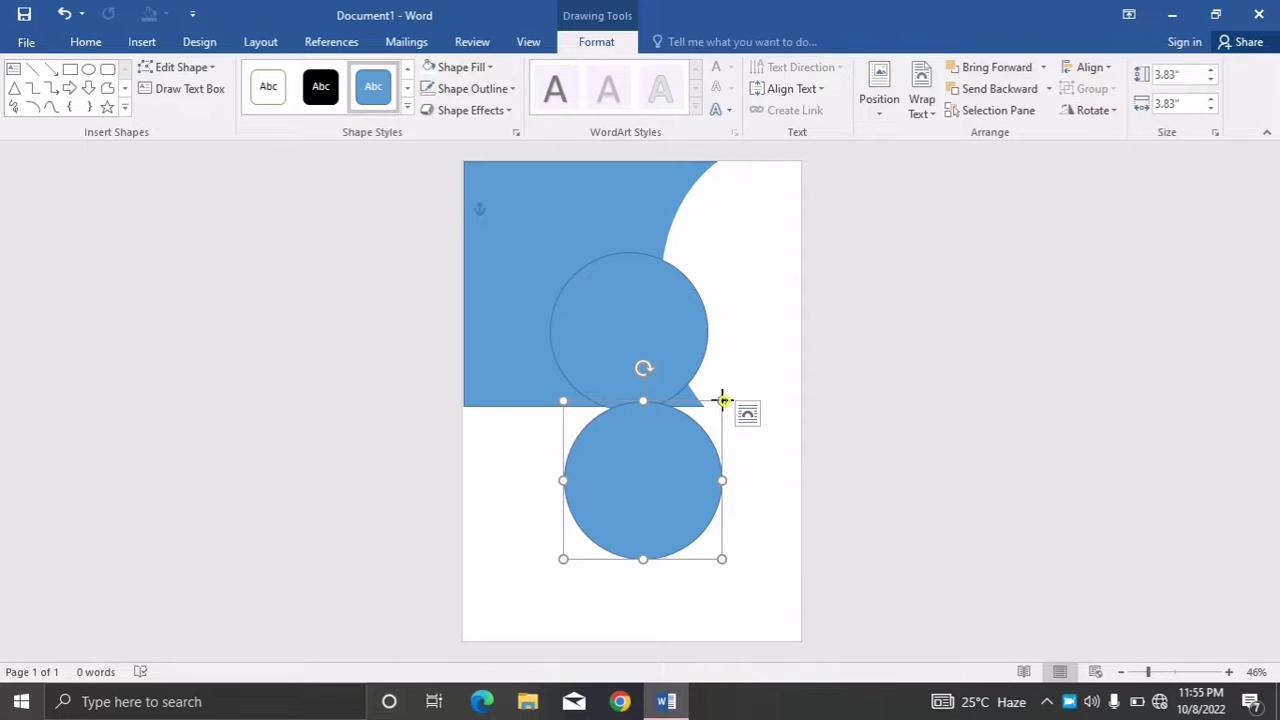
{"action": "left_click_drag", "start_coordinate": [722, 400], "coordinate": [711, 410]}
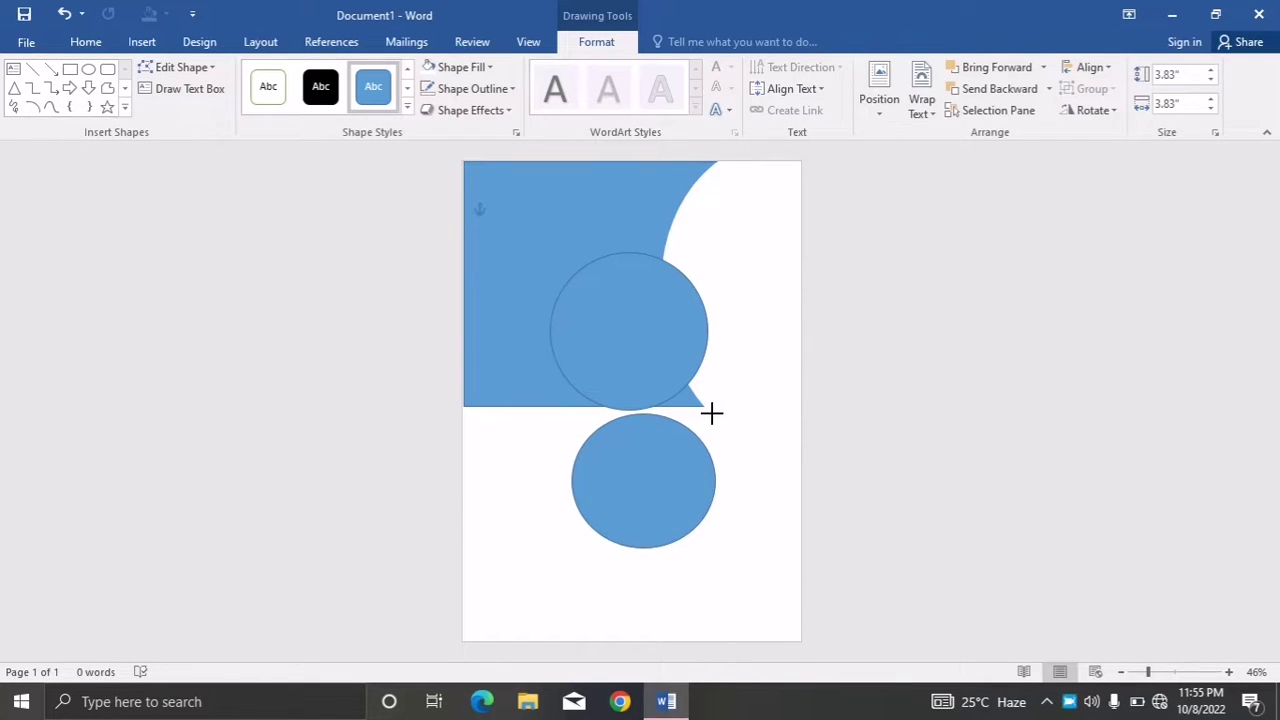
Keep the blue copy below the header and fill the upper 3.83-inch circle white.
{"action": "left_click_drag", "start_coordinate": [646, 449], "coordinate": [626, 310]}
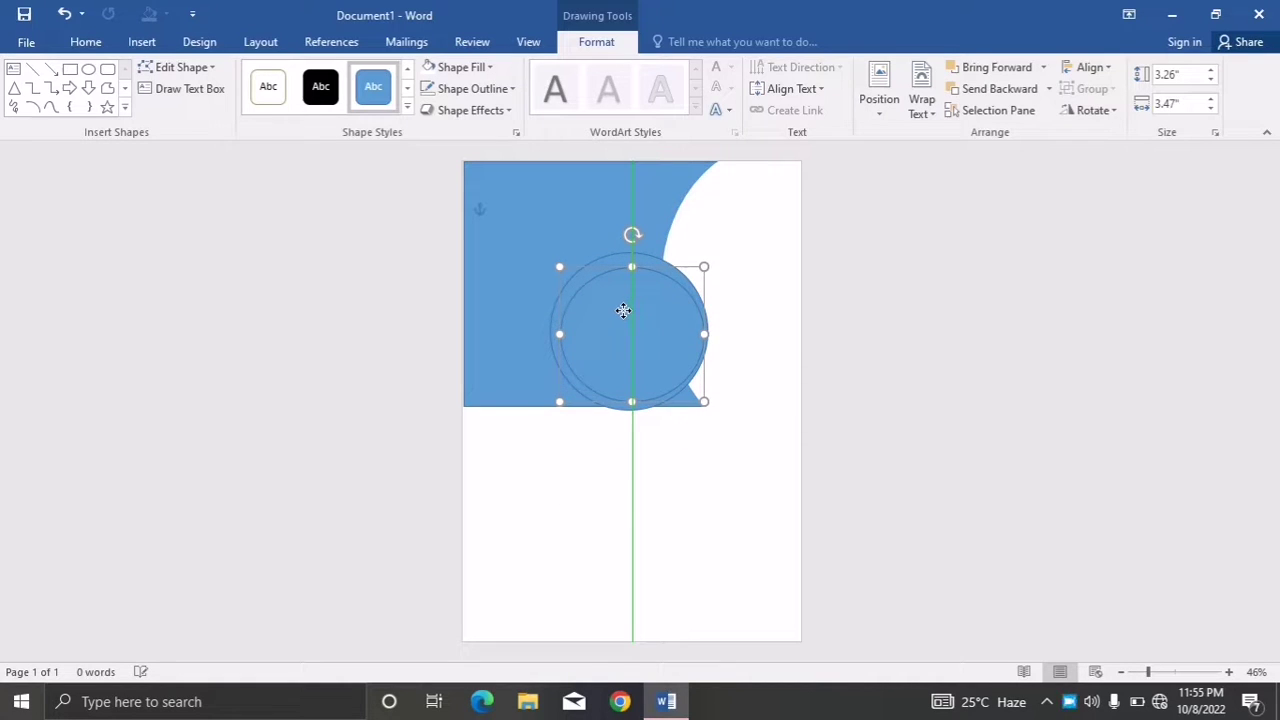
{"action": "left_click_drag", "start_coordinate": [623, 310], "coordinate": [659, 501]}
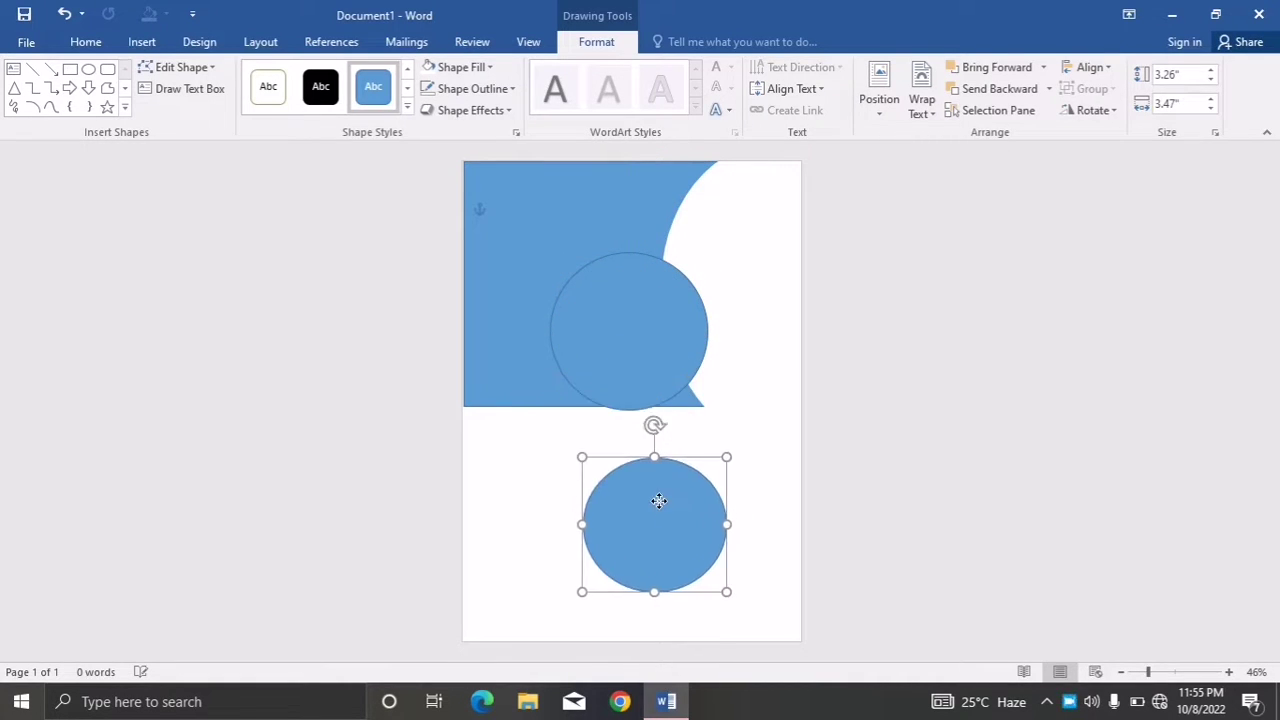
{"action": "left_click", "coordinate": [616, 333]}
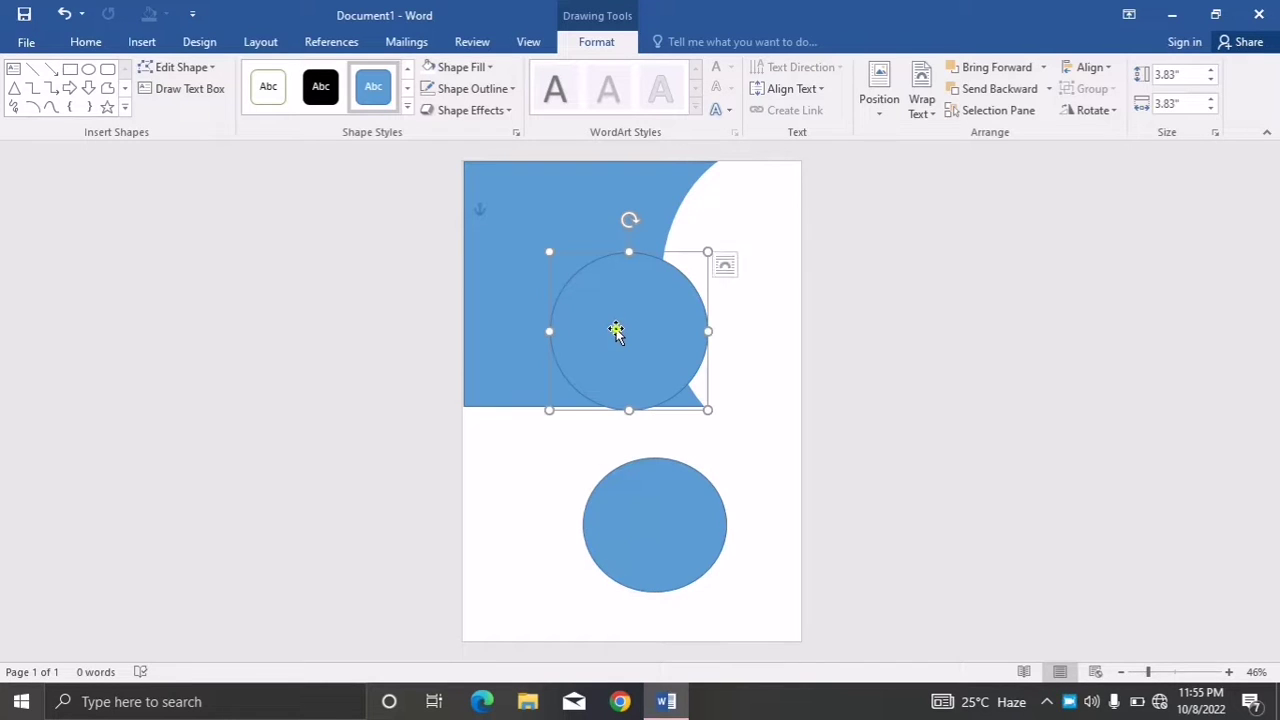
{"action": "left_click", "coordinate": [616, 331]}
{"action": "right_click", "coordinate": [616, 331]}
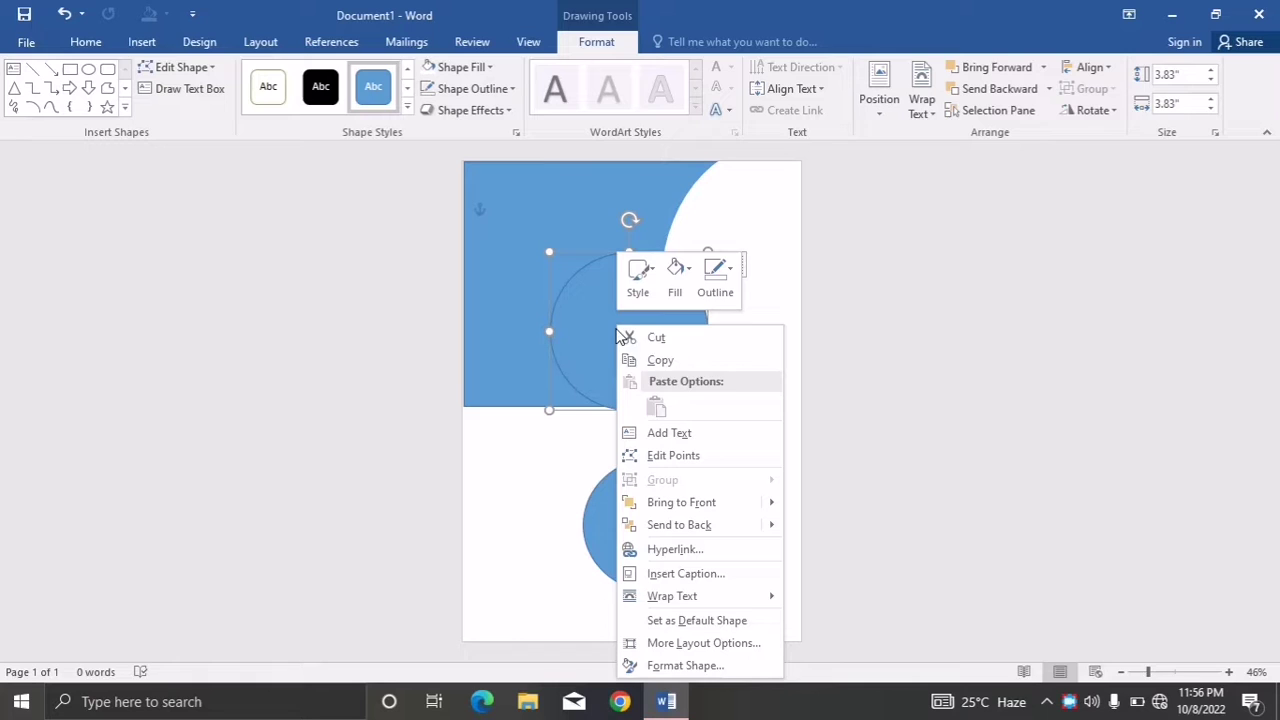
{"action": "left_click", "coordinate": [683, 293]}
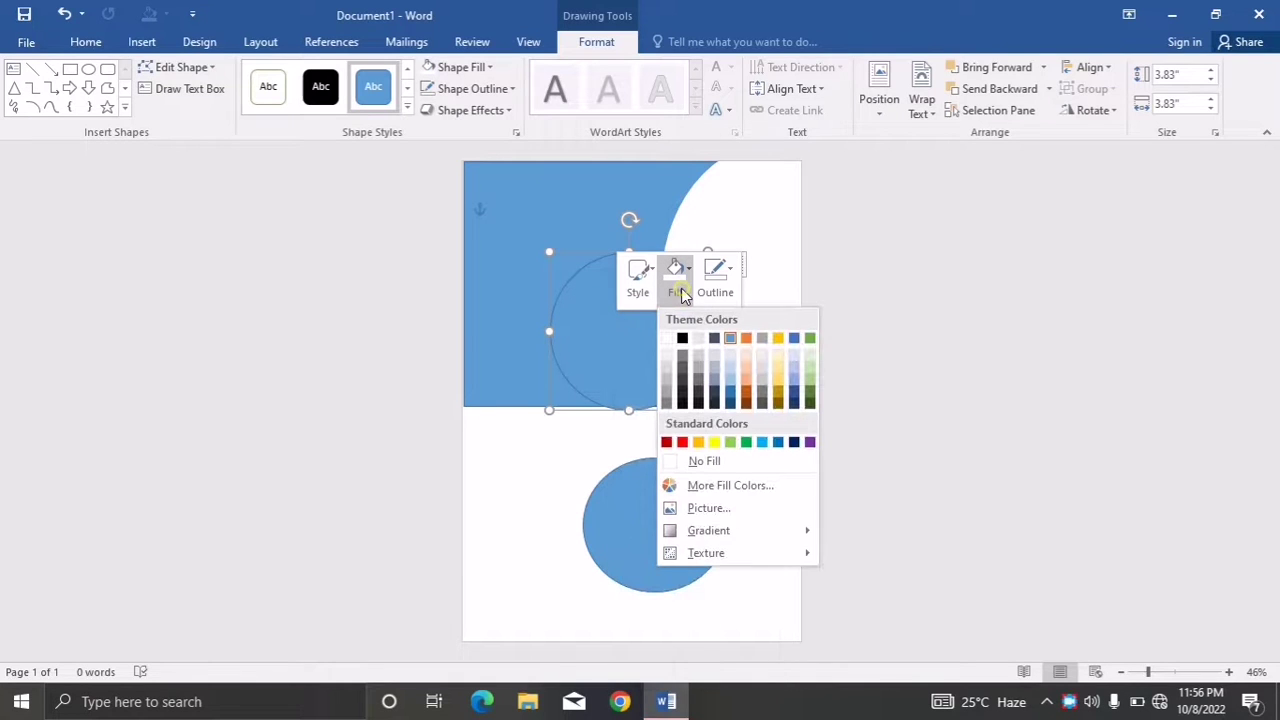
{"action": "left_click", "coordinate": [667, 342]}
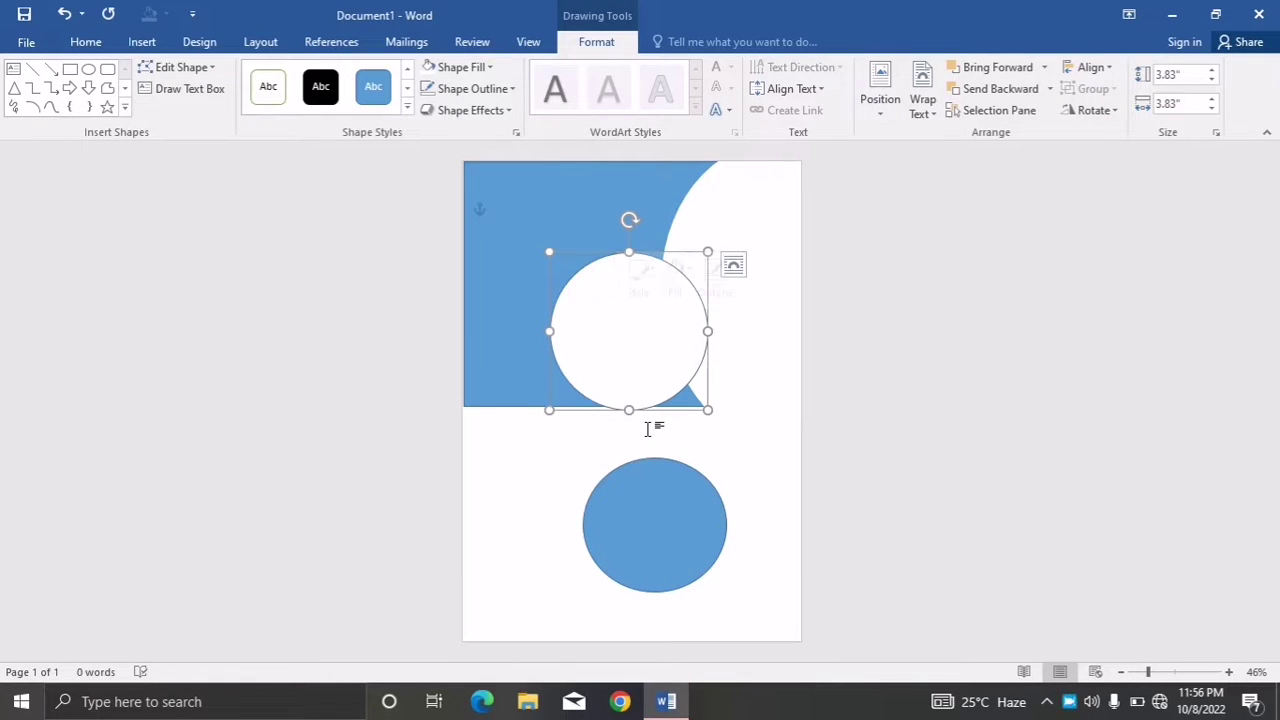
{"action": "left_click", "coordinate": [573, 474]}
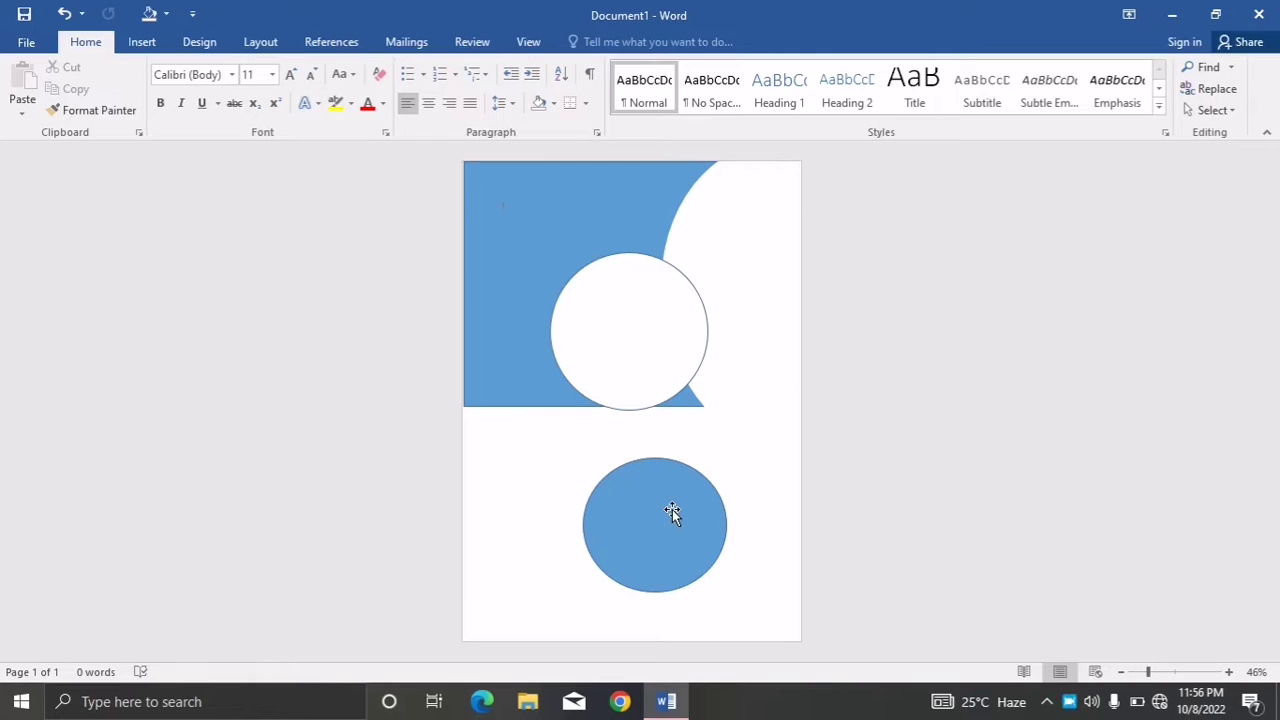
Move the blue circle over the white one and resize it to about 3.61" by 3.57".
{"action": "left_click", "coordinate": [672, 509]}
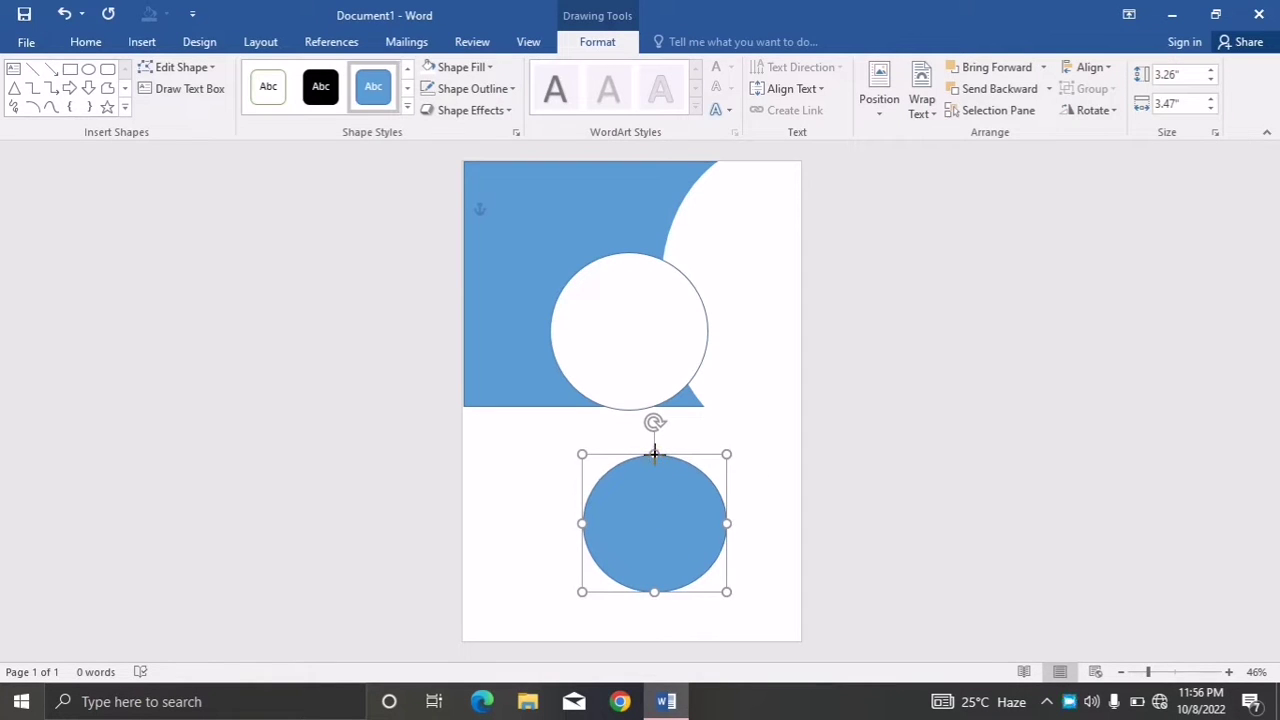
{"action": "mouse_move", "coordinate": [650, 551]}
{"action": "left_mouse_down"}
{"action": "mouse_move", "coordinate": [626, 385]}
{"action": "mouse_move", "coordinate": [637, 292]}
{"action": "left_mouse_up"}
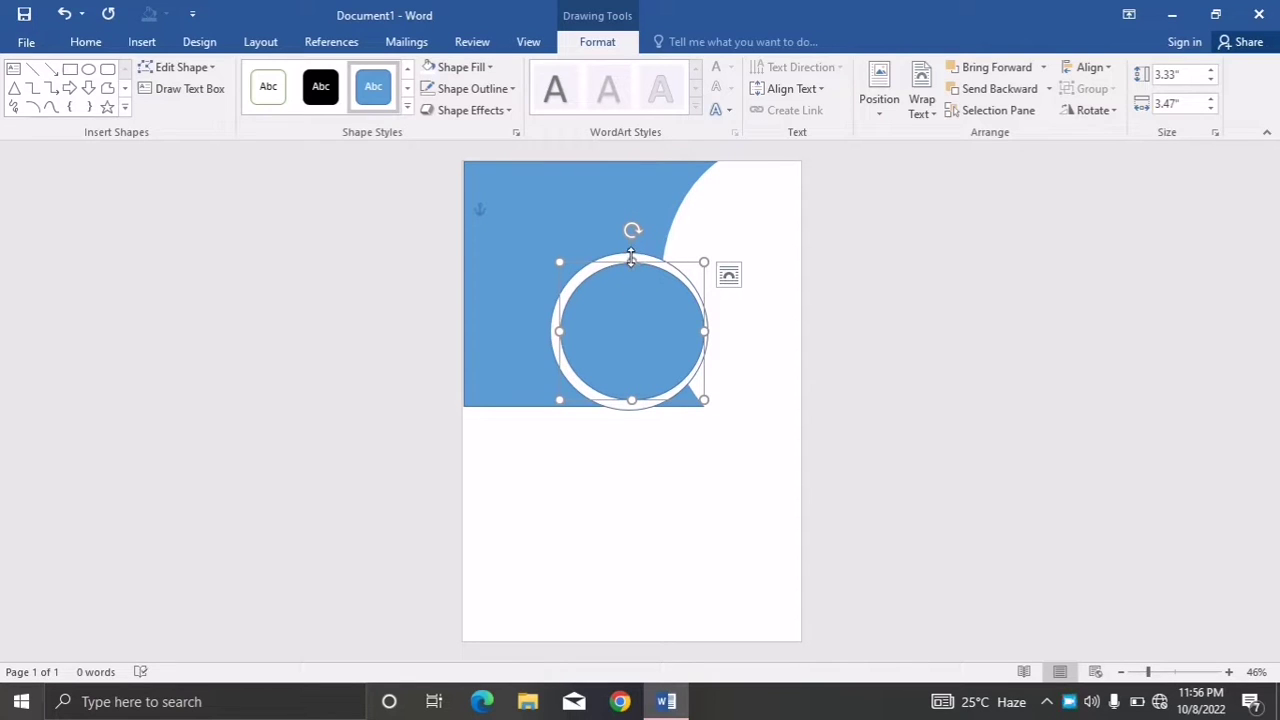
{"action": "left_click_drag", "start_coordinate": [631, 262], "coordinate": [631, 255]}
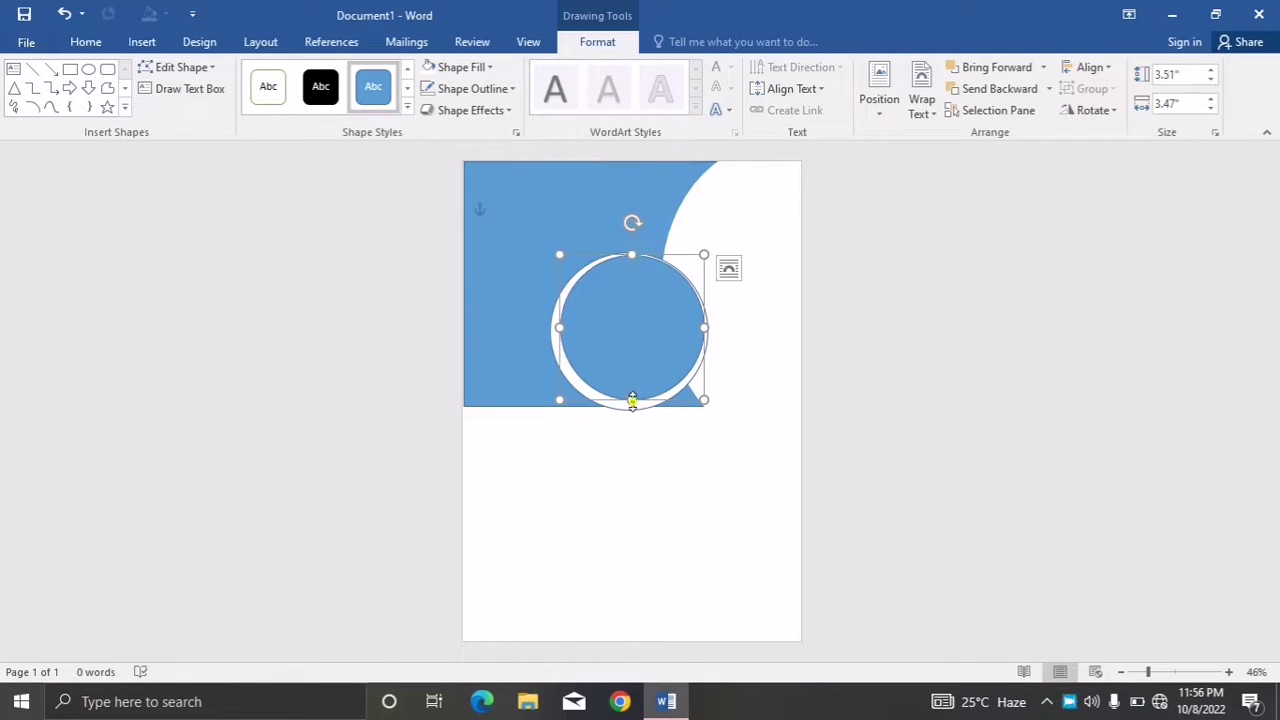
{"action": "left_click_drag", "start_coordinate": [632, 400], "coordinate": [632, 406]}
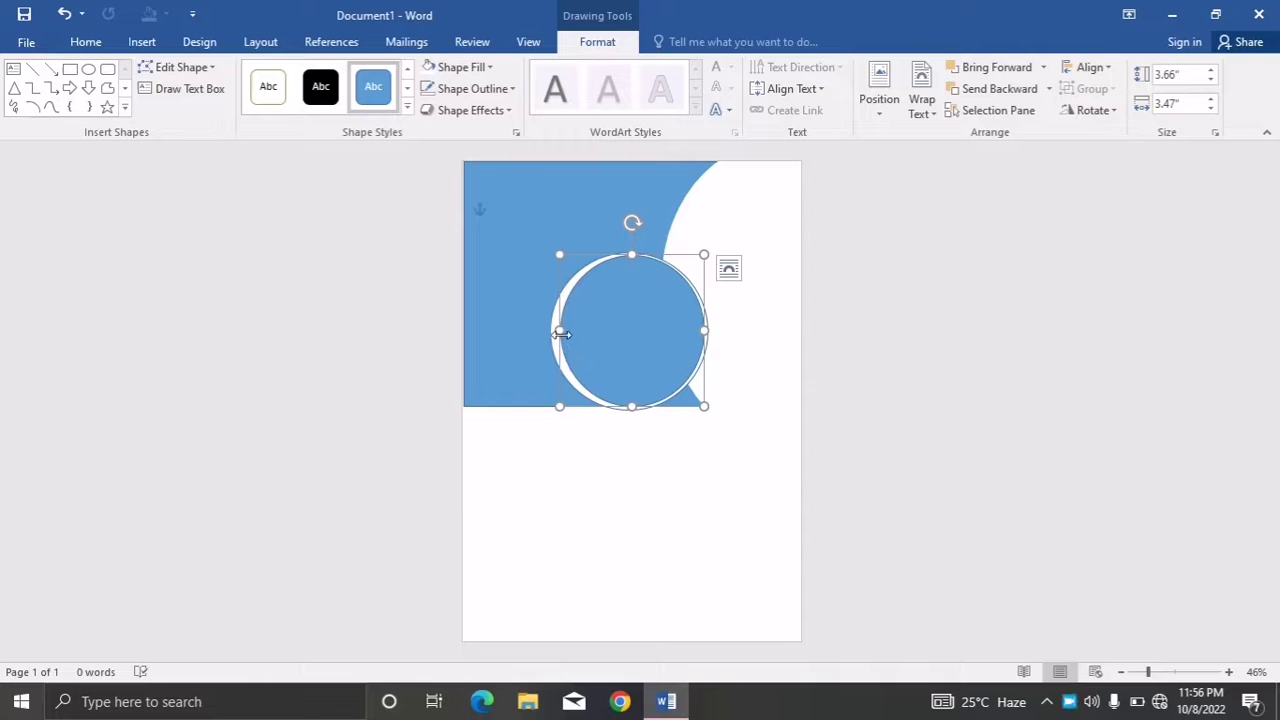
{"action": "left_click_drag", "start_coordinate": [559, 332], "coordinate": [612, 333]}
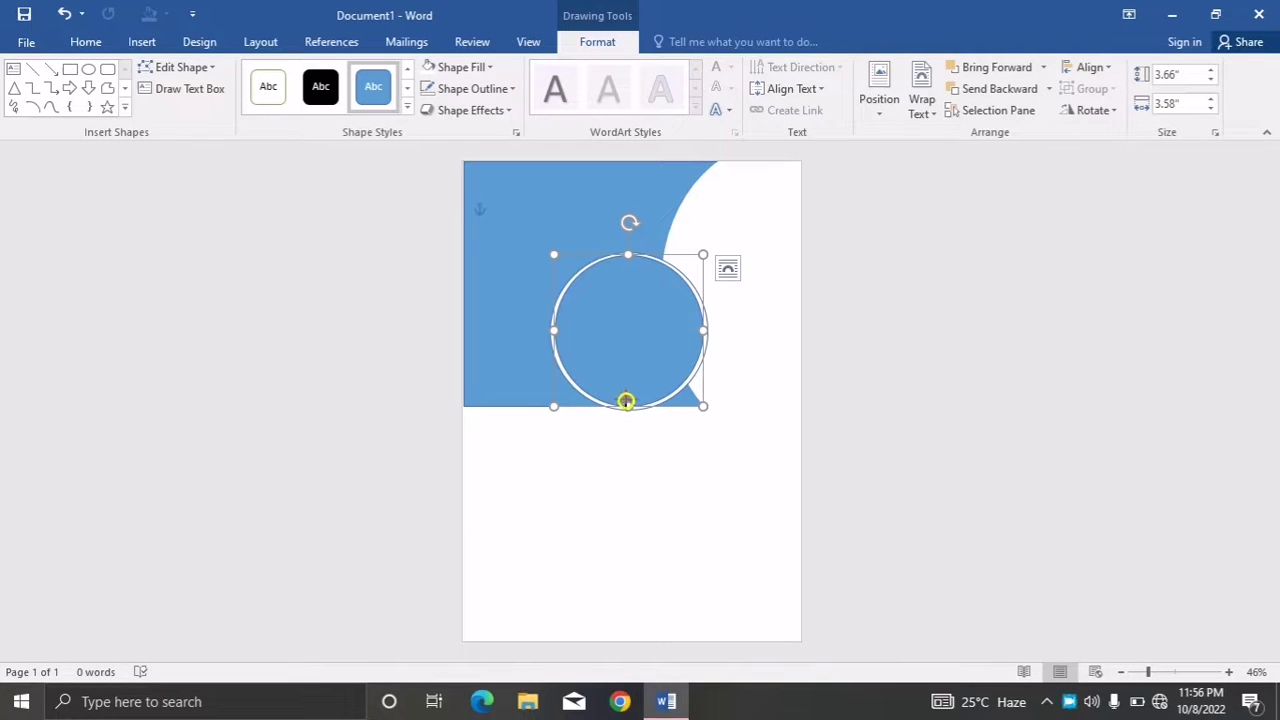
{"action": "left_click_drag", "start_coordinate": [626, 404], "coordinate": [626, 402]}
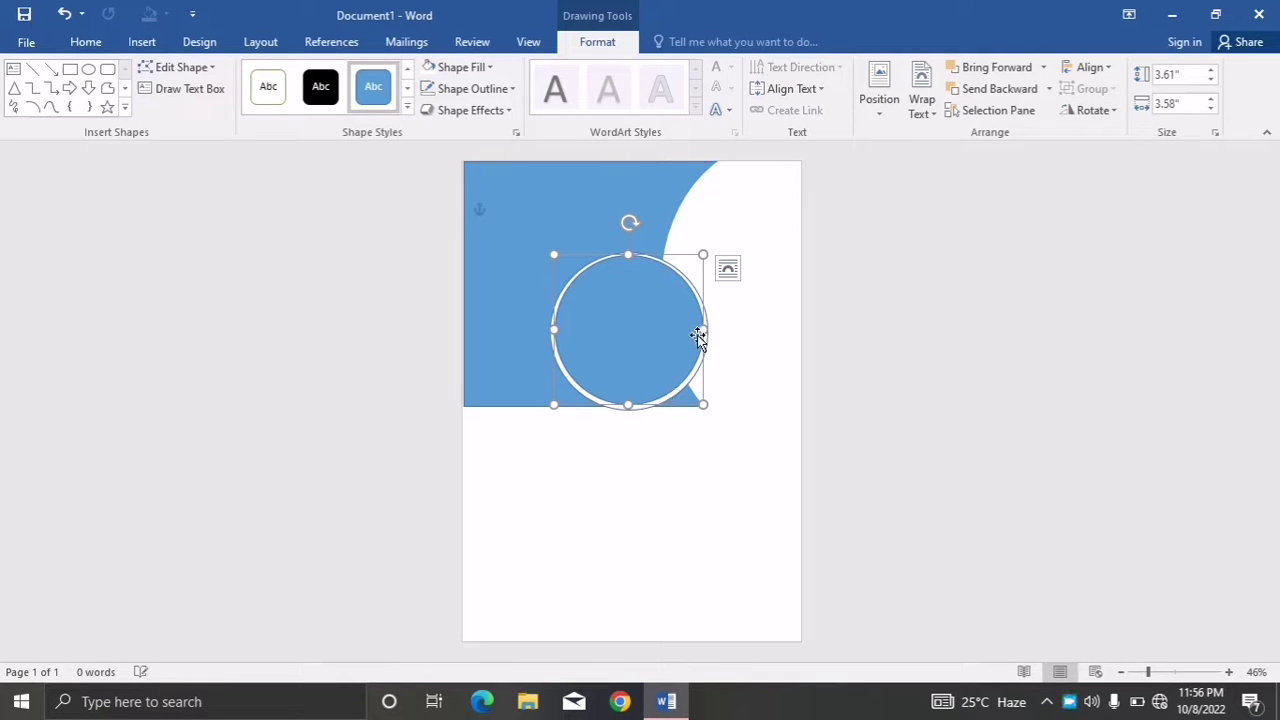
{"action": "left_click_drag", "start_coordinate": [703, 331], "coordinate": [647, 329]}
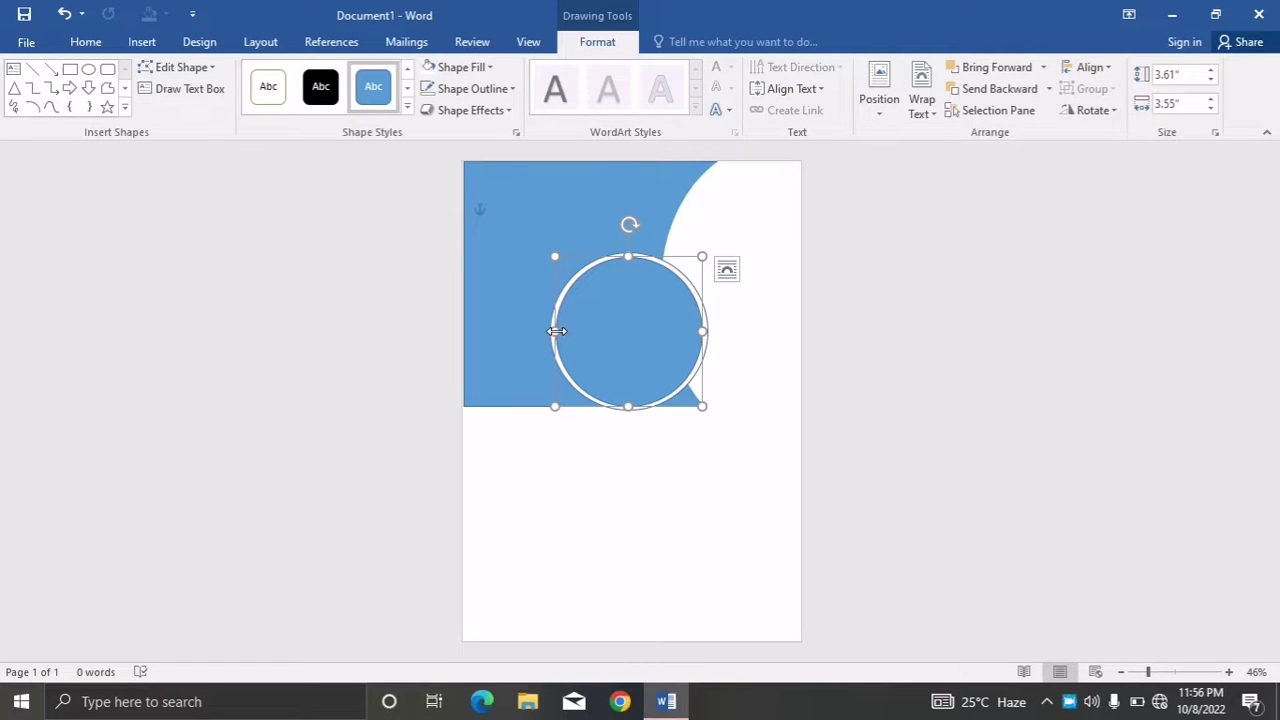
{"action": "left_click_drag", "start_coordinate": [556, 331], "coordinate": [552, 331]}
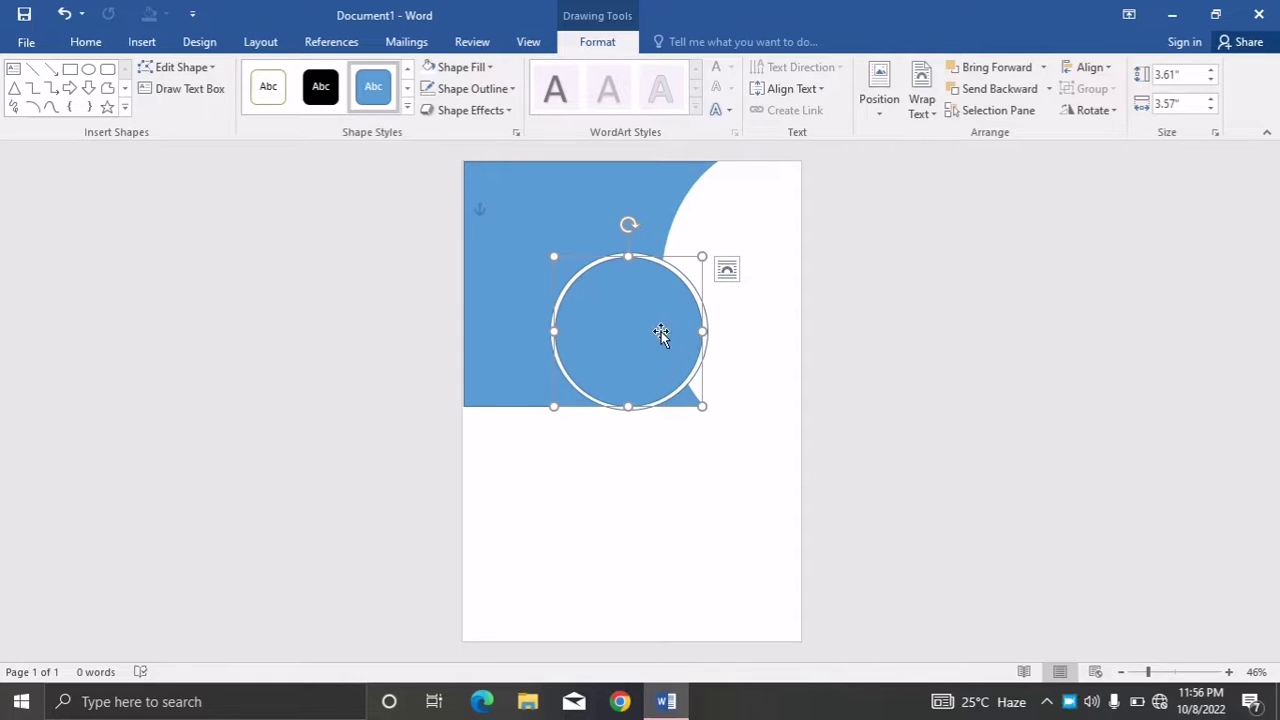
{"action": "left_click_drag", "start_coordinate": [663, 333], "coordinate": [662, 333]}
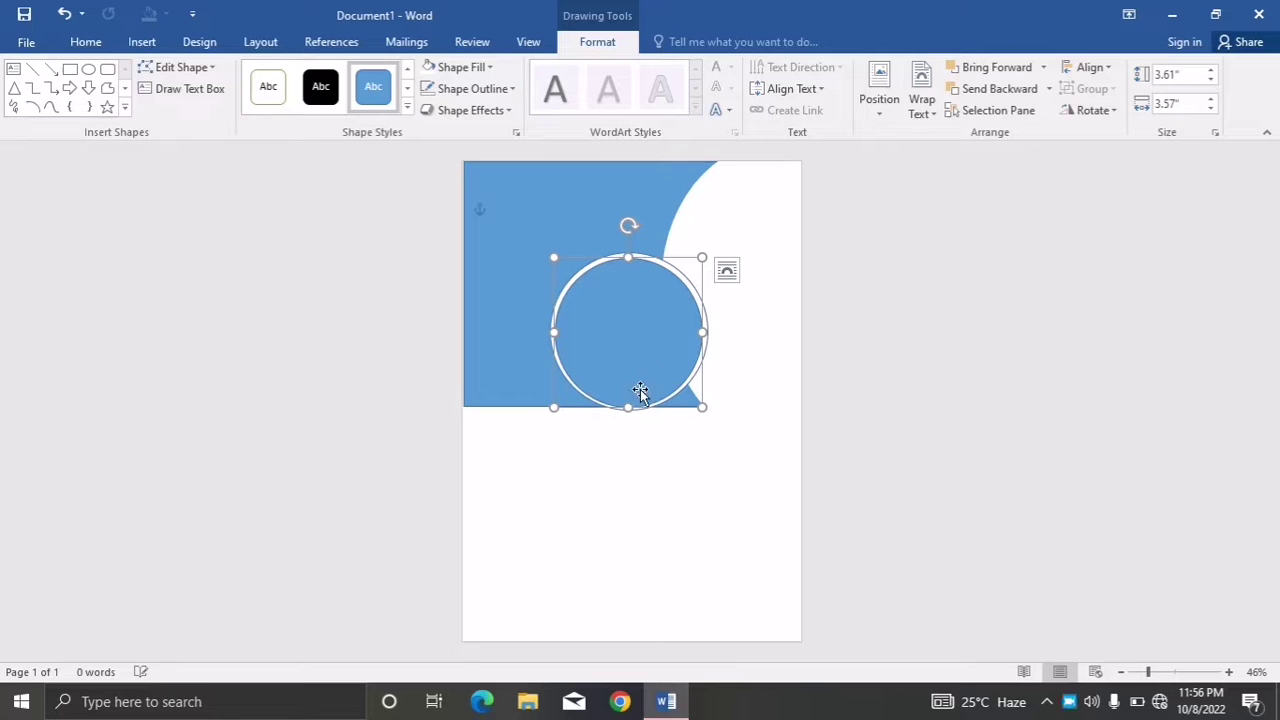
{"action": "left_click_drag", "start_coordinate": [626, 407], "coordinate": [626, 406]}
{"action": "left_click", "coordinate": [688, 486]}
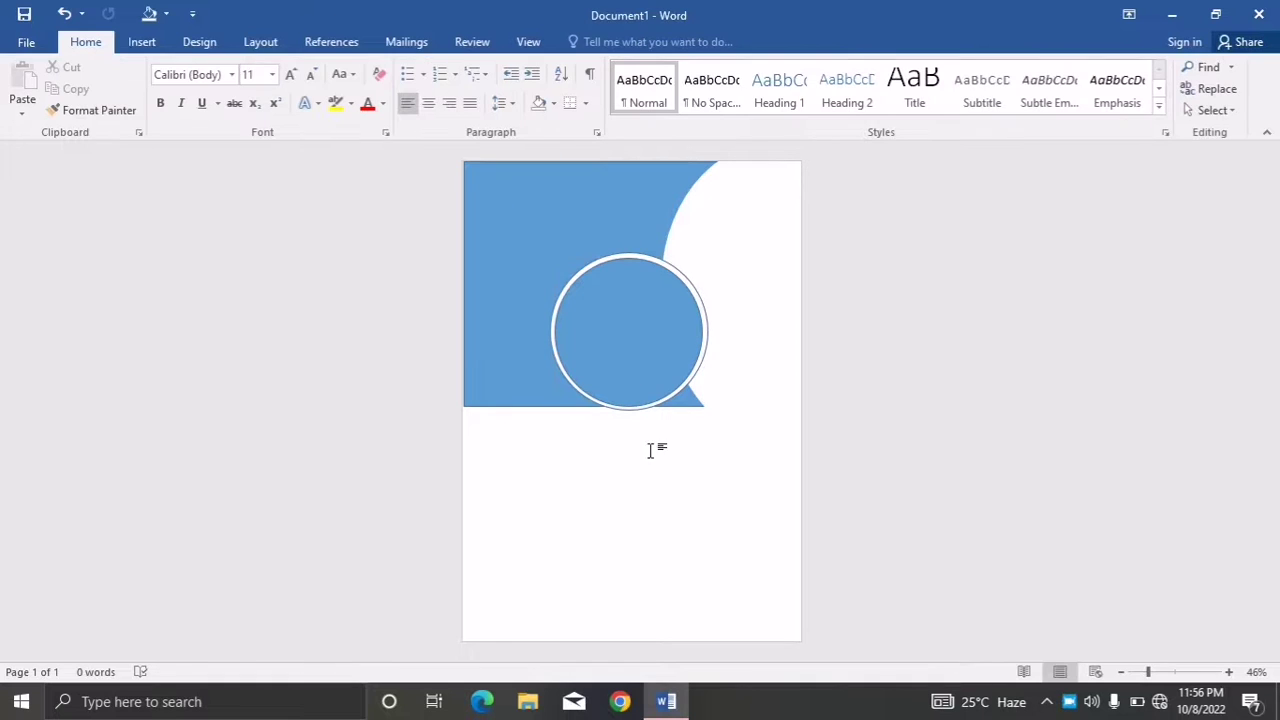
Fill the inner circle with the cyan-background portrait photo from the Pictures folder.
{"action": "left_click", "coordinate": [631, 337]}
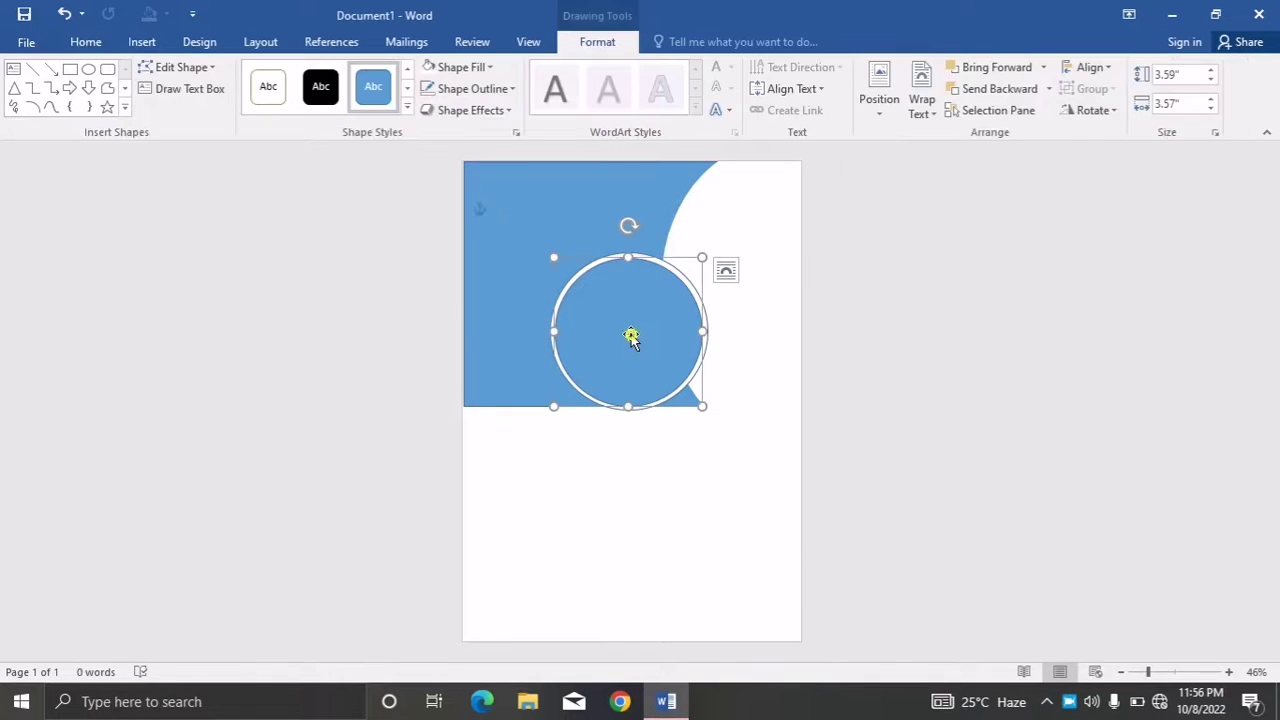
{"action": "right_click", "coordinate": [631, 337]}
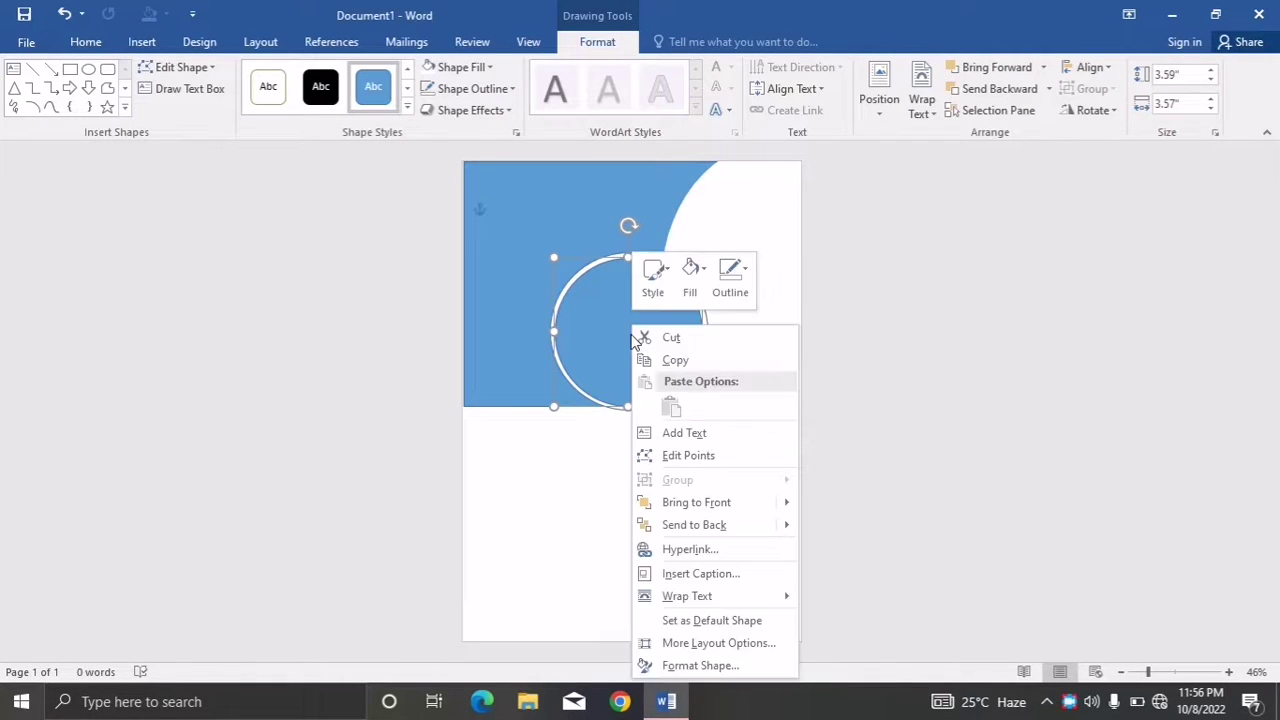
{"action": "left_click", "coordinate": [692, 297]}
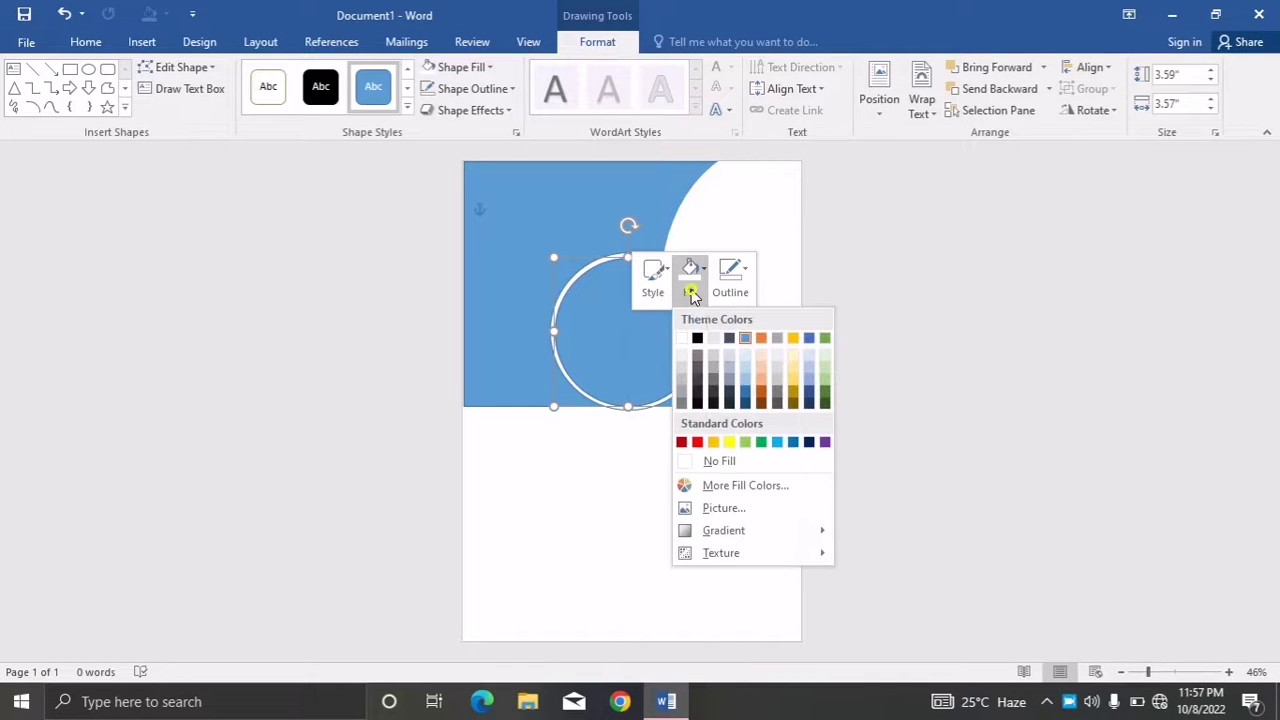
{"action": "left_click", "coordinate": [722, 509]}
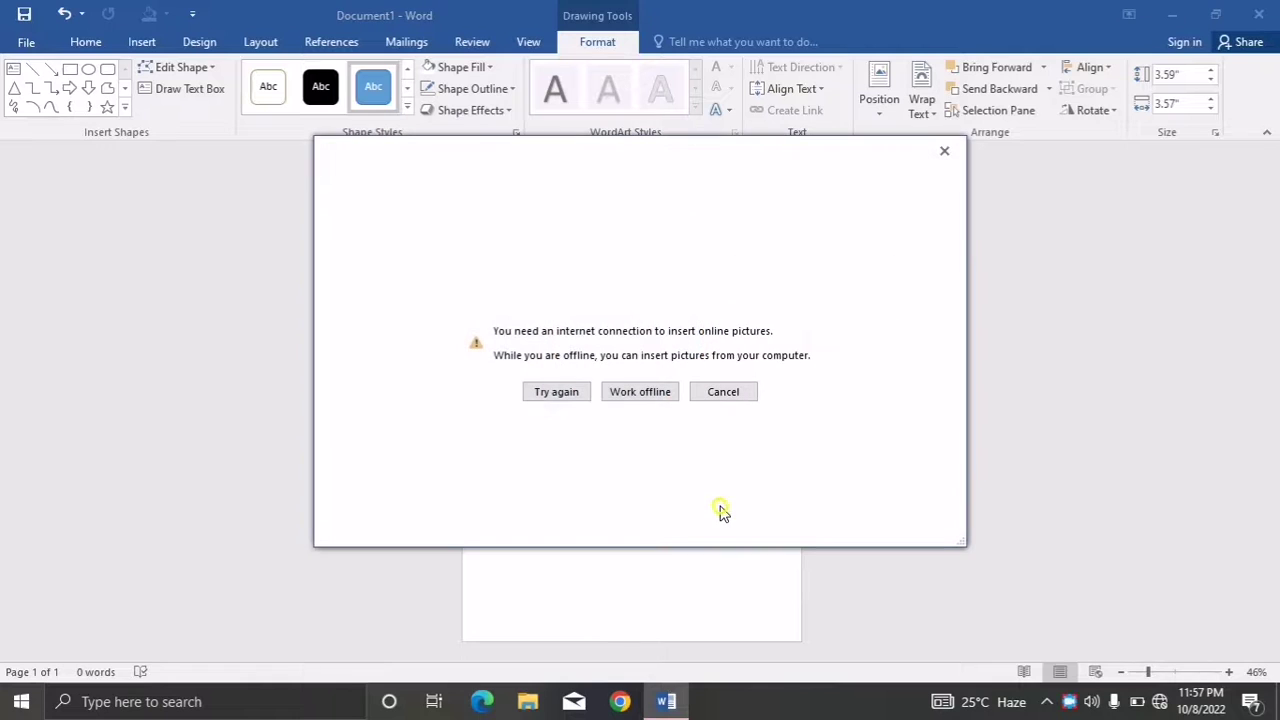
{"action": "left_click", "coordinate": [628, 393]}
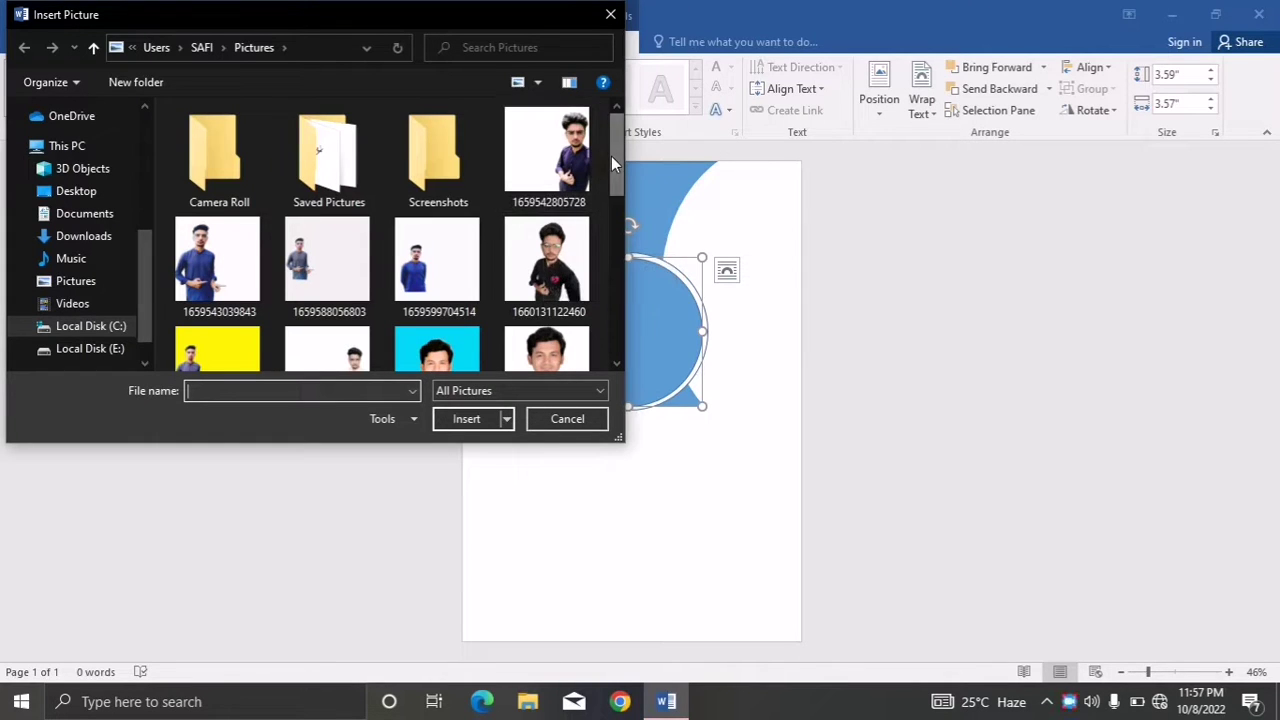
{"action": "scroll", "coordinate": [611, 156], "scroll_direction": "down", "scroll_amount": 2}
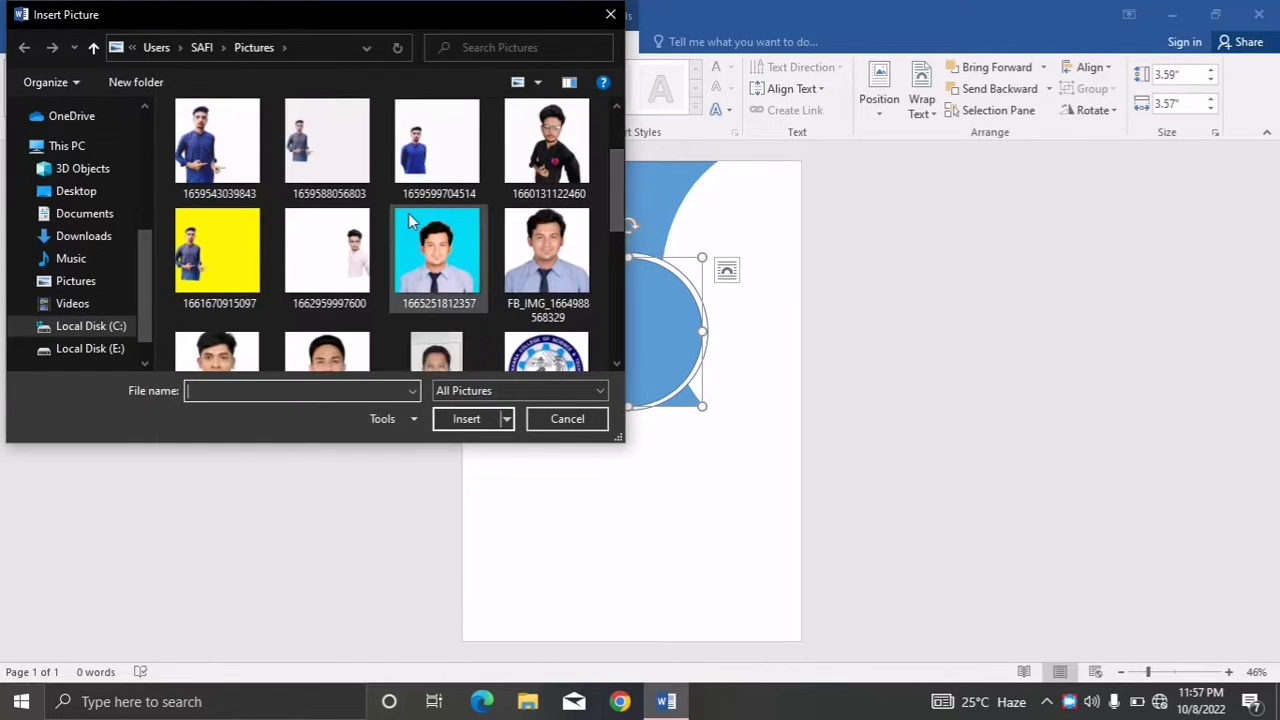
{"action": "left_click", "coordinate": [408, 213]}
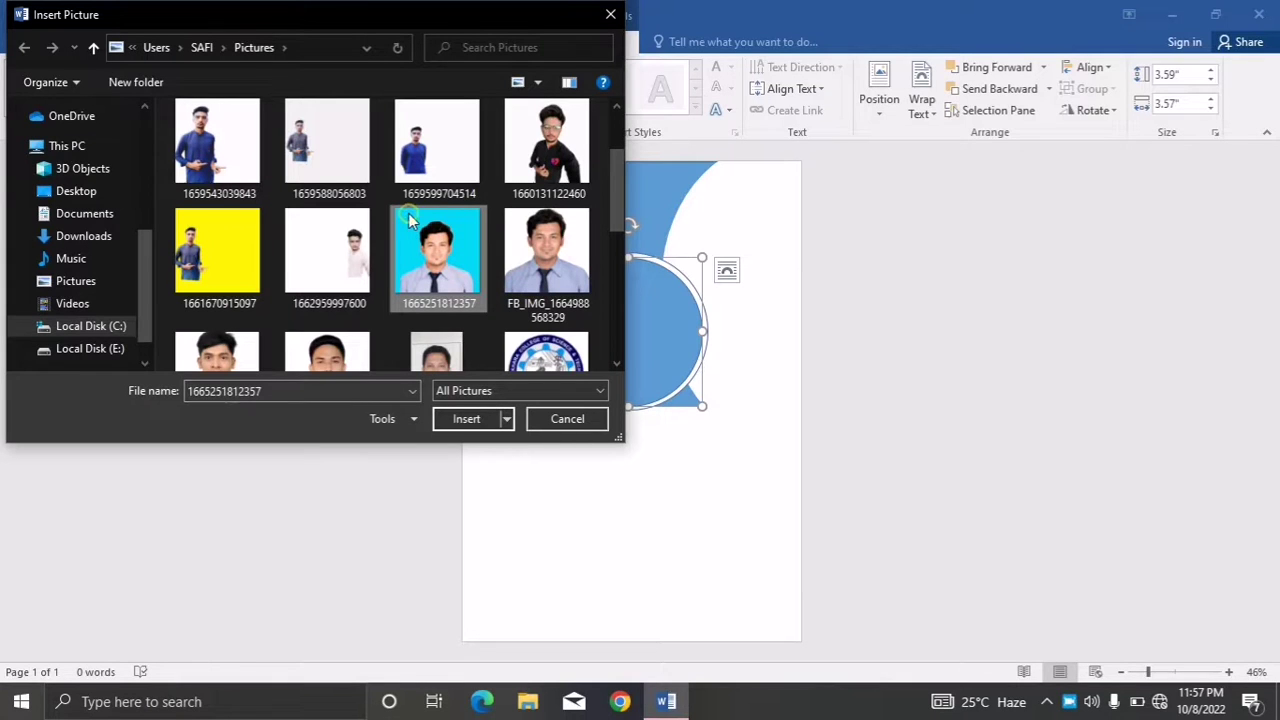
{"action": "left_click", "coordinate": [468, 418]}
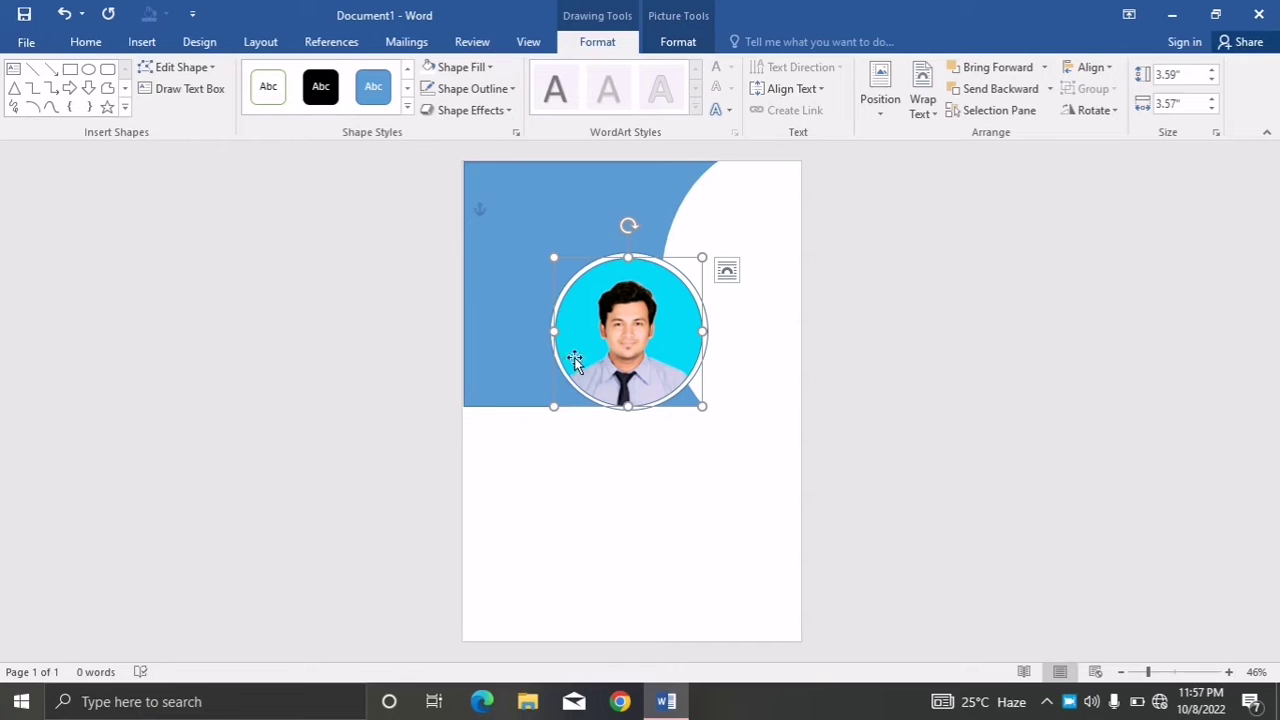
{"action": "left_click", "coordinate": [665, 494]}
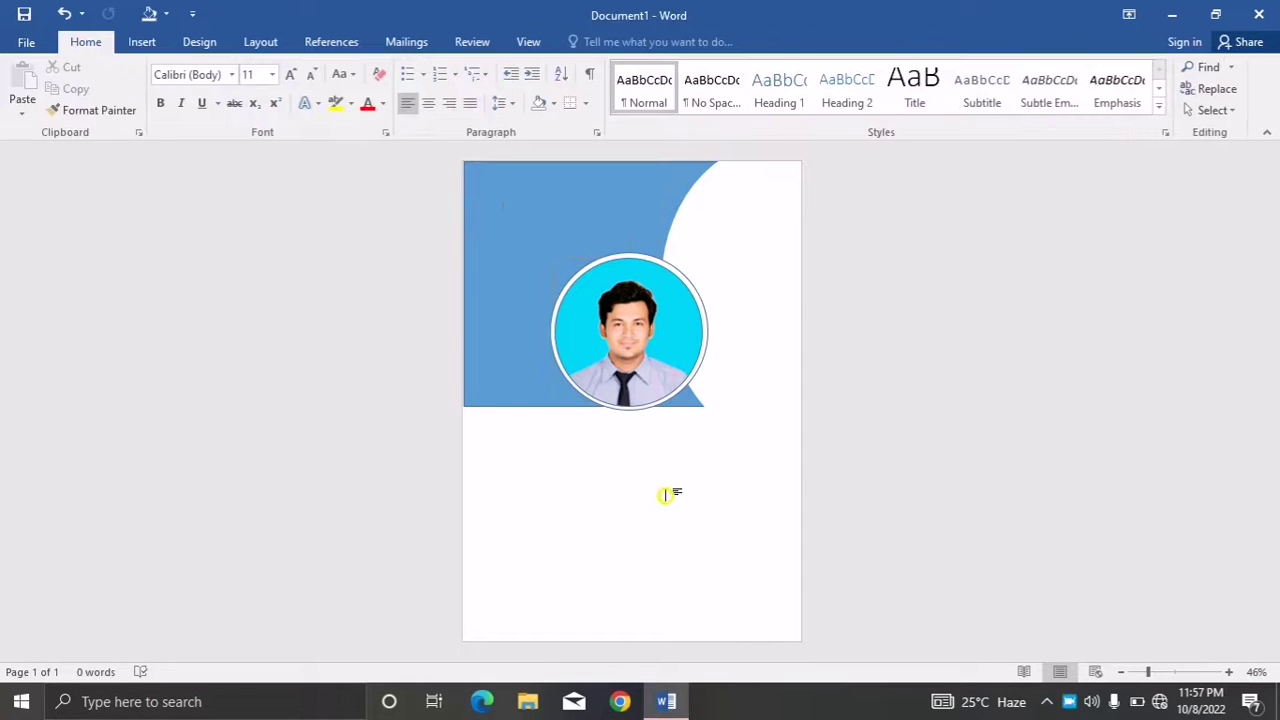
{"action": "left_click", "coordinate": [648, 378]}
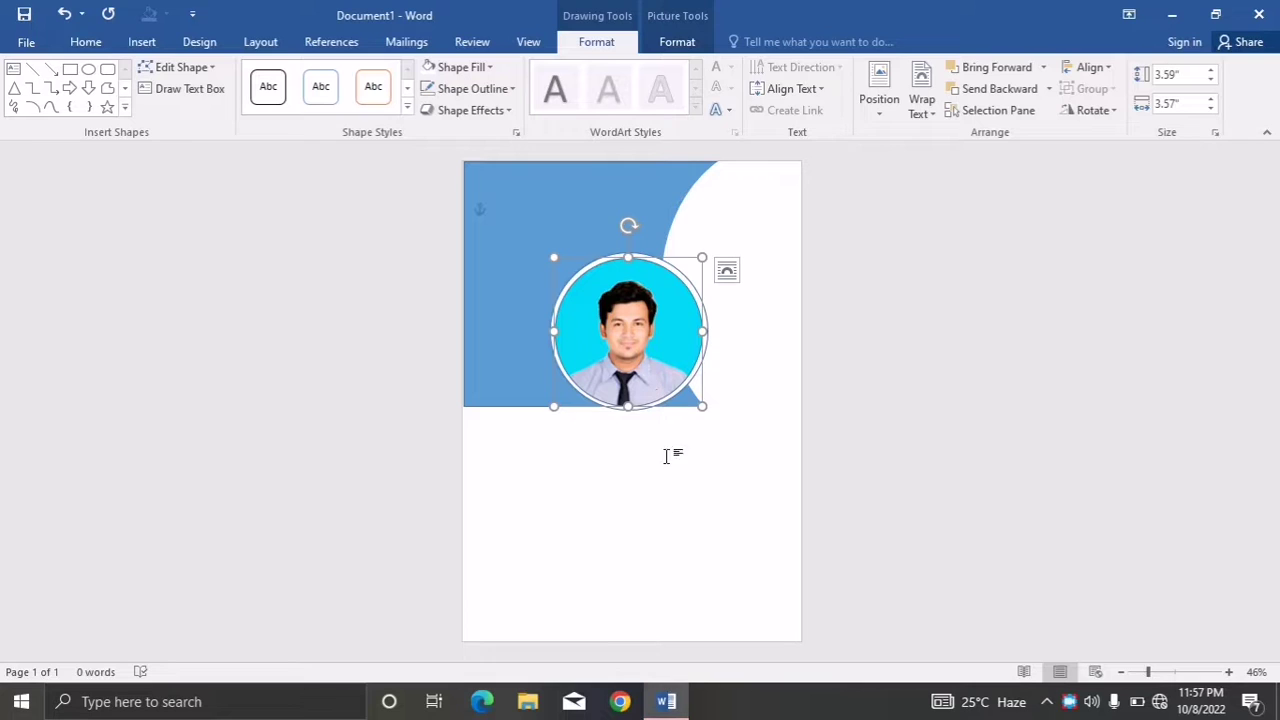
{"action": "left_click", "coordinate": [676, 502]}
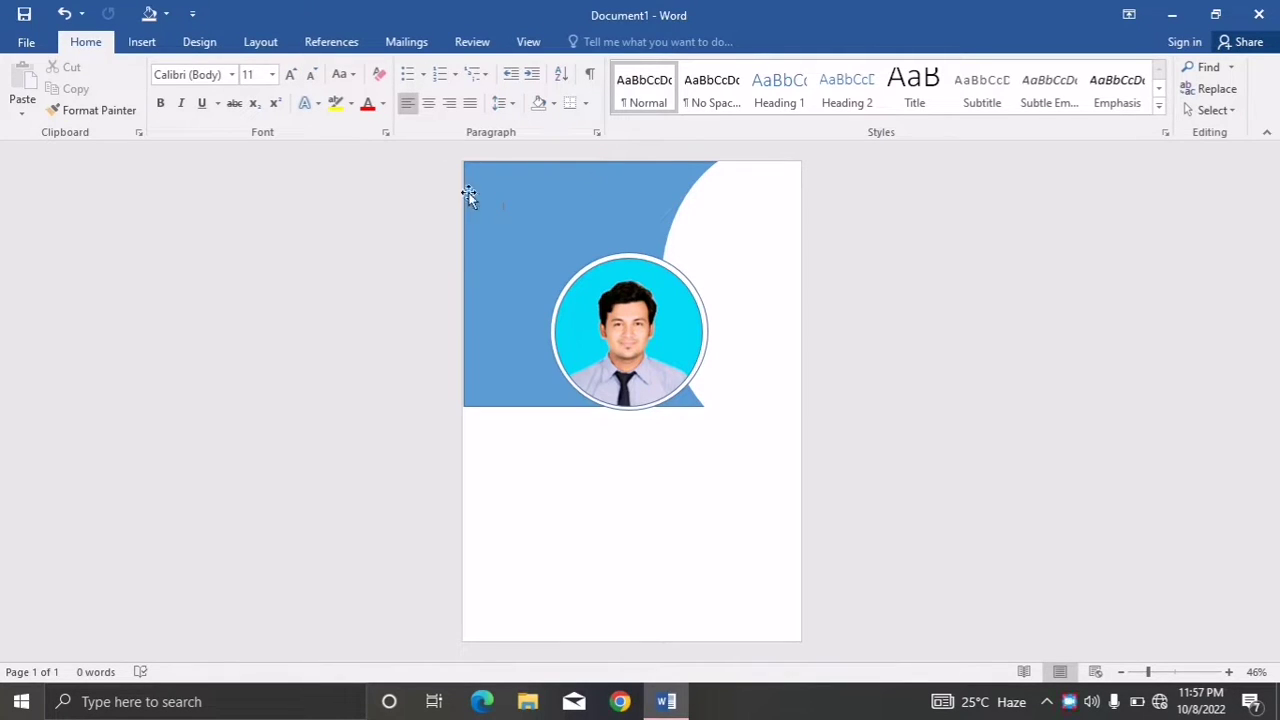
Draw a rectangle across the header's top edge, sized to about 0.86" by 4.43".
{"action": "left_click", "coordinate": [140, 42]}
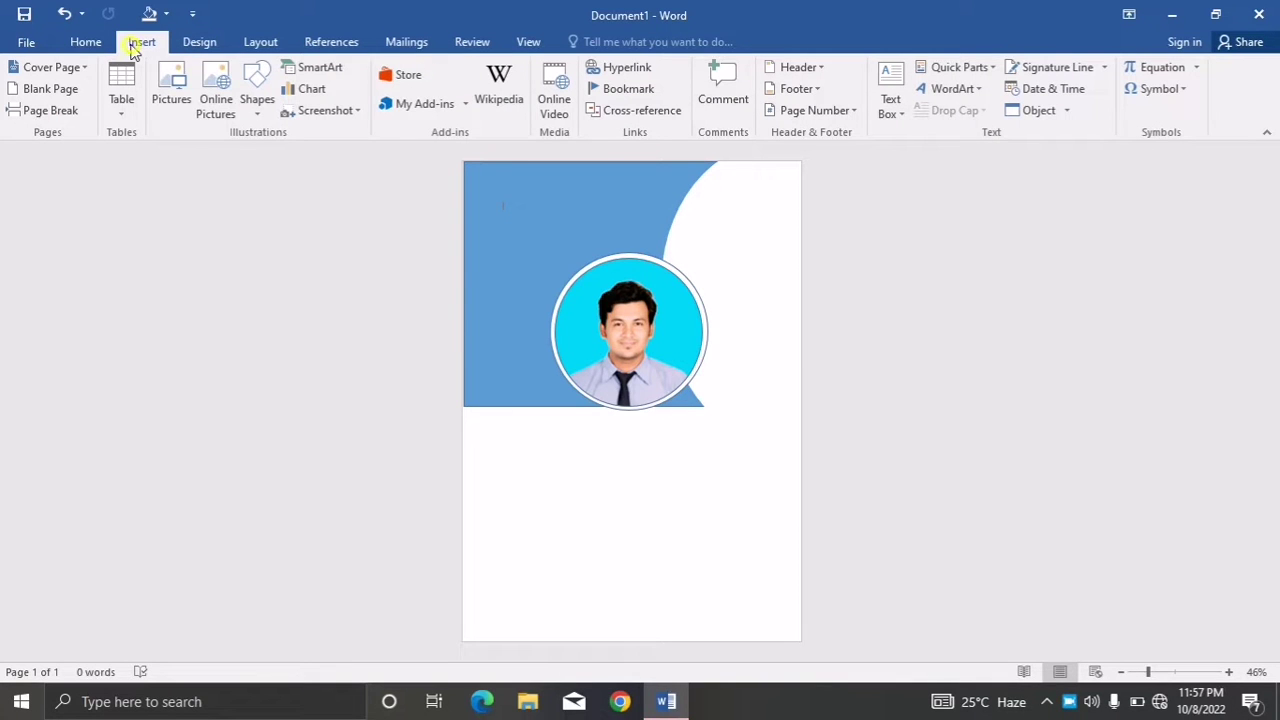
{"action": "left_click", "coordinate": [262, 116]}
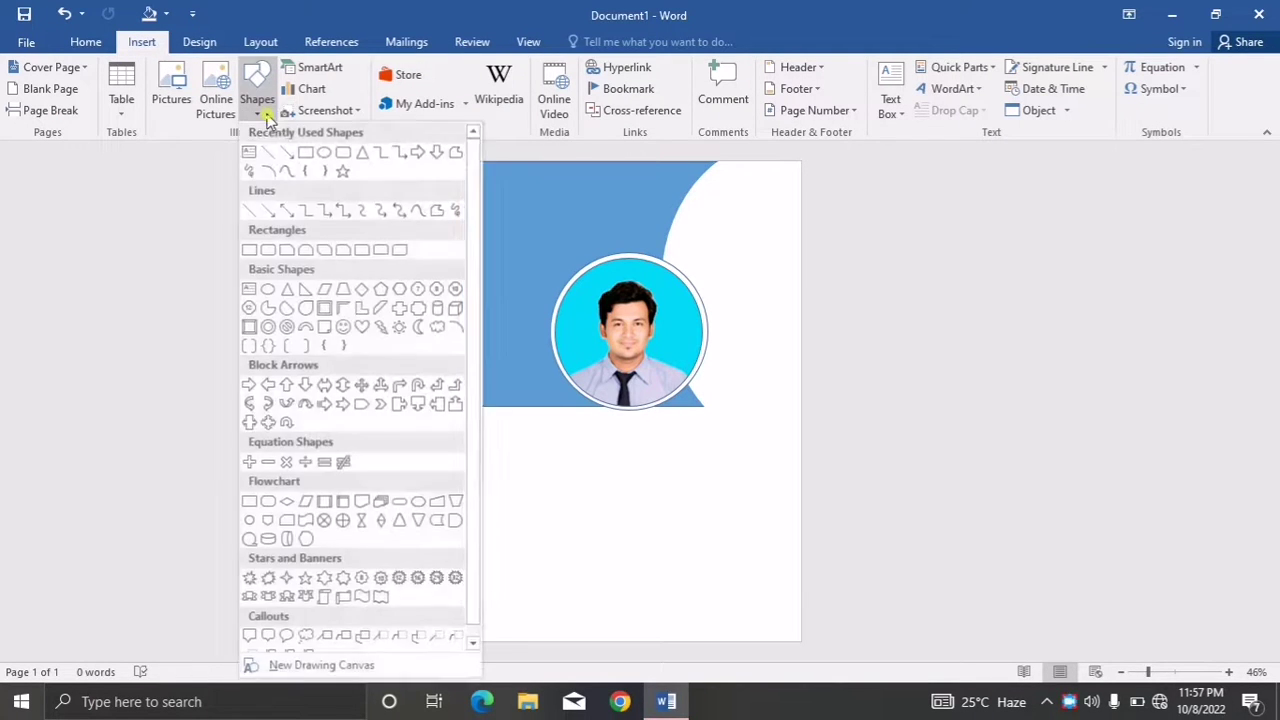
{"action": "left_click", "coordinate": [305, 152]}
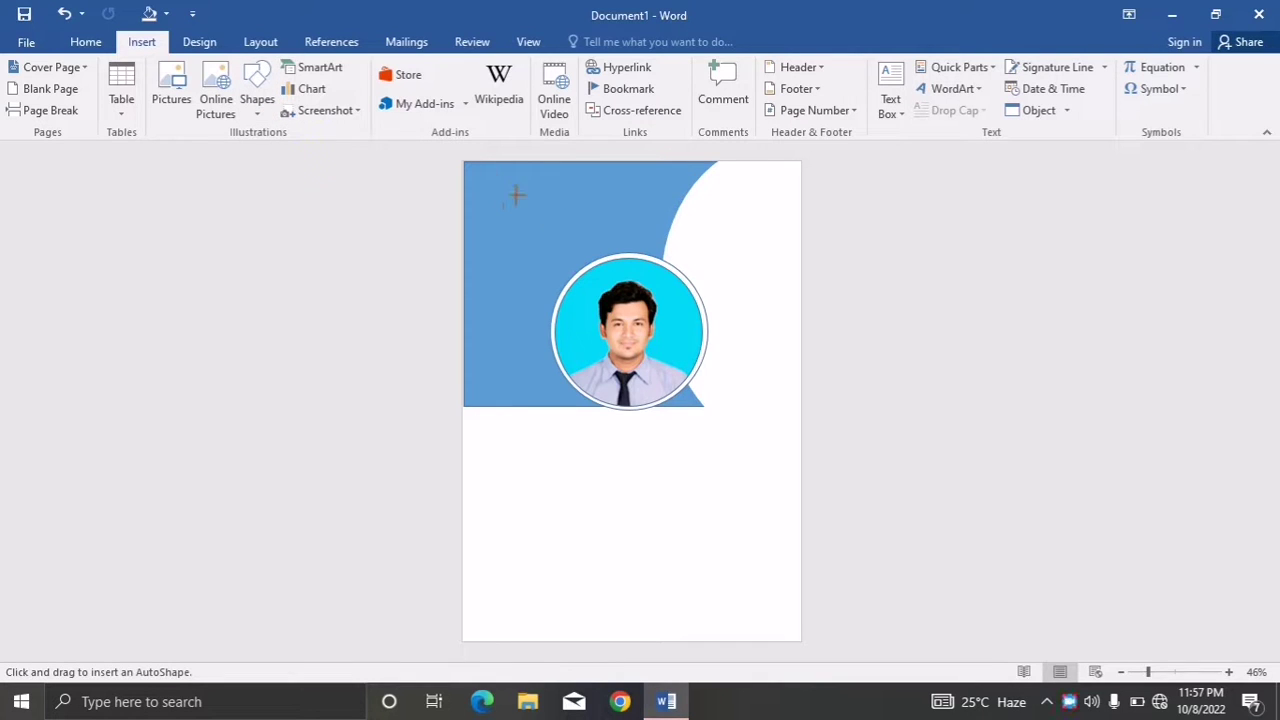
{"action": "left_click_drag", "start_coordinate": [468, 168], "coordinate": [620, 209]}
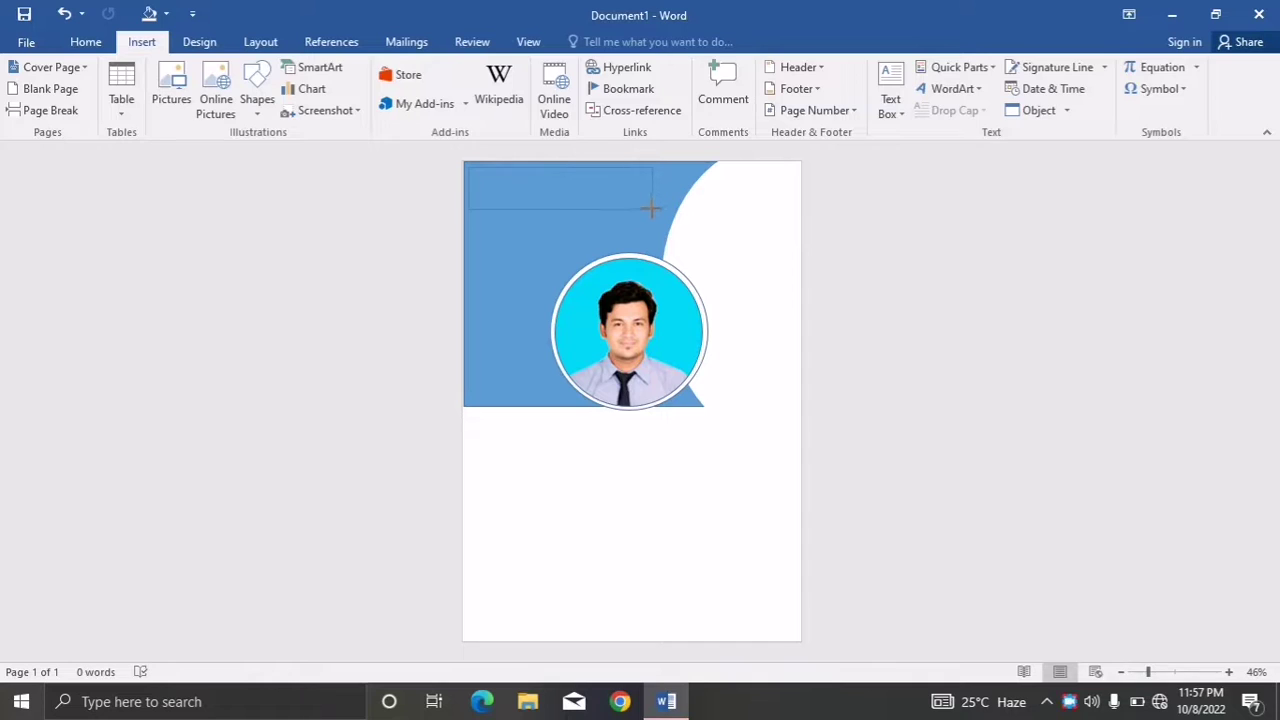
{"action": "left_click_drag", "start_coordinate": [620, 209], "coordinate": [653, 209]}
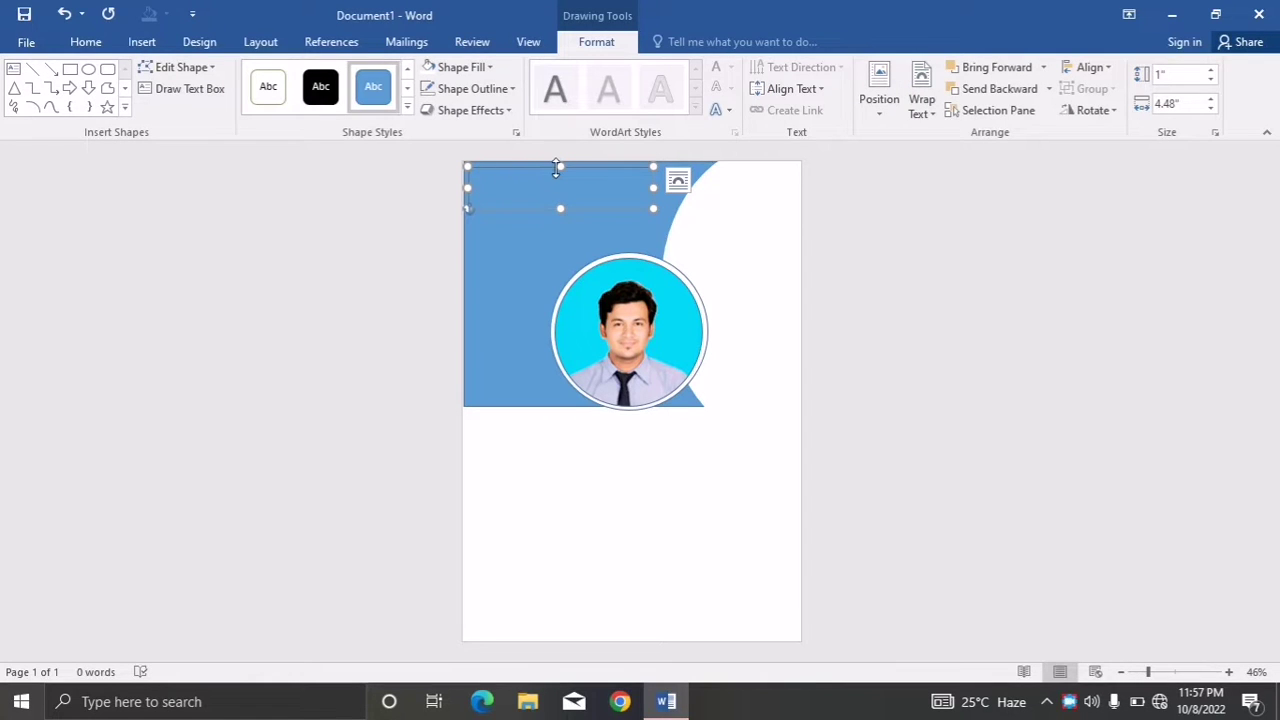
{"action": "left_click_drag", "start_coordinate": [557, 167], "coordinate": [560, 163]}
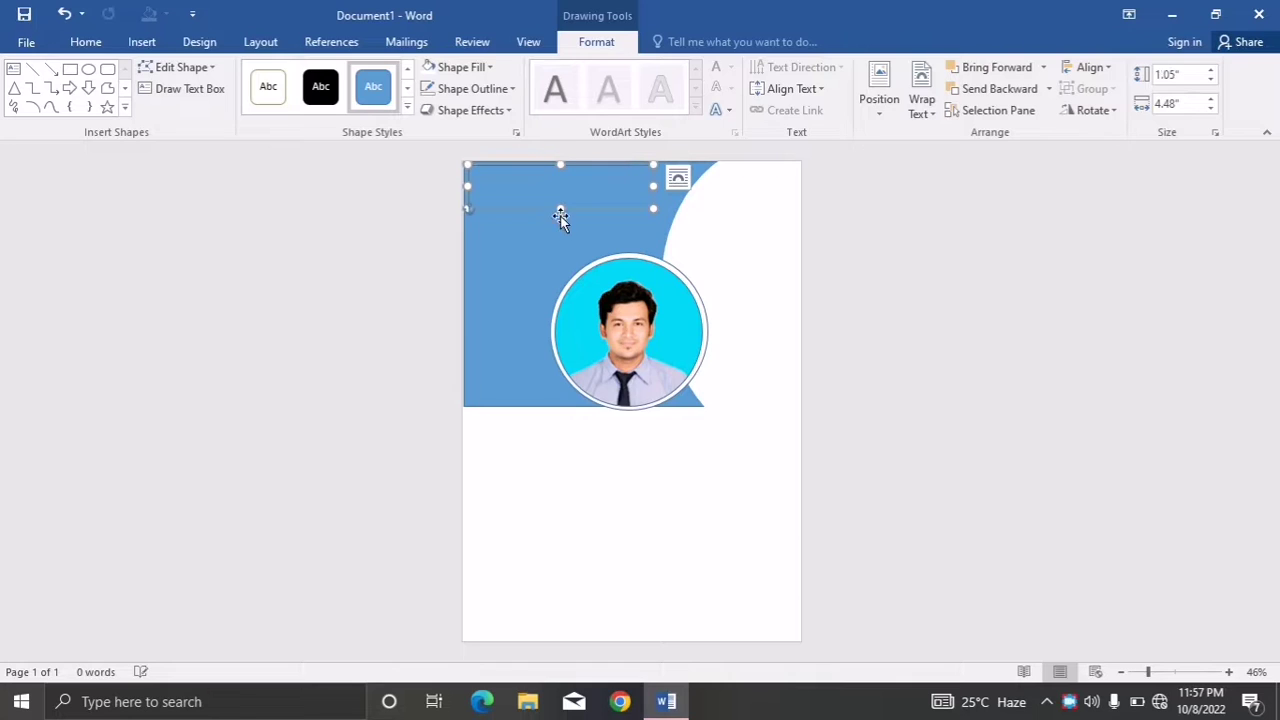
{"action": "left_click_drag", "start_coordinate": [560, 209], "coordinate": [560, 201]}
{"action": "left_click_drag", "start_coordinate": [654, 181], "coordinate": [651, 180]}
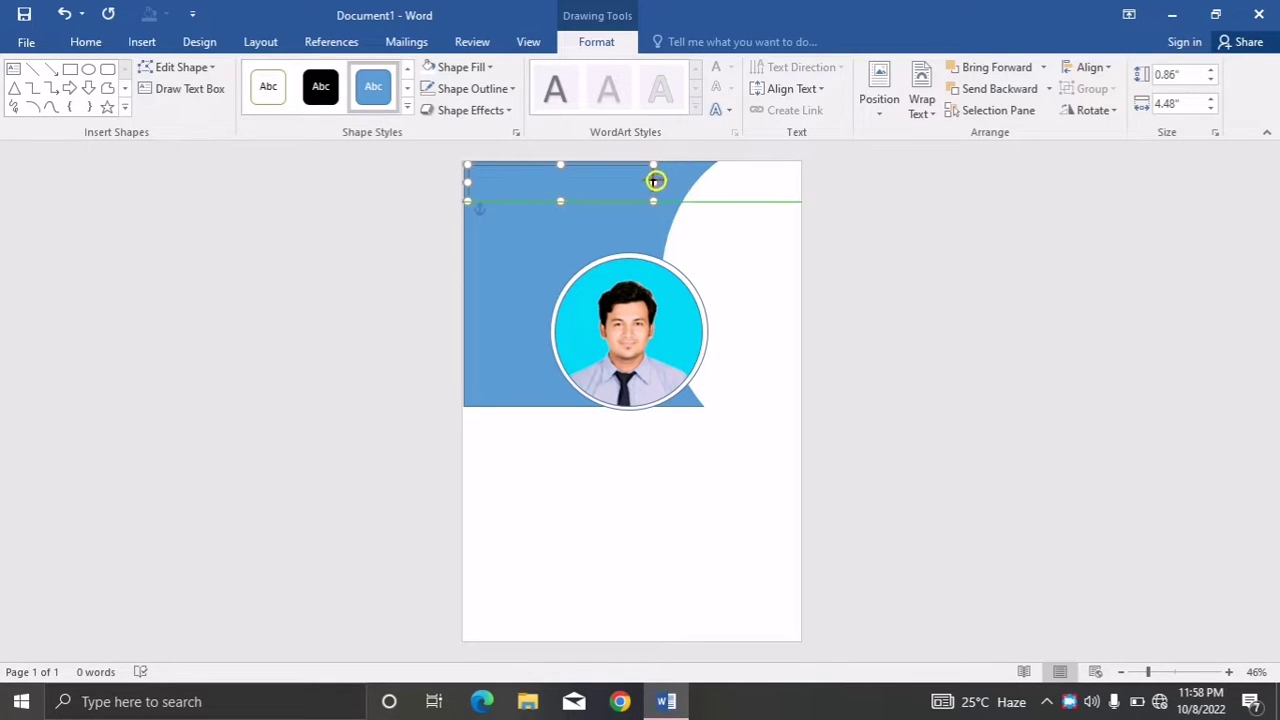
{"action": "left_click", "coordinate": [594, 188]}
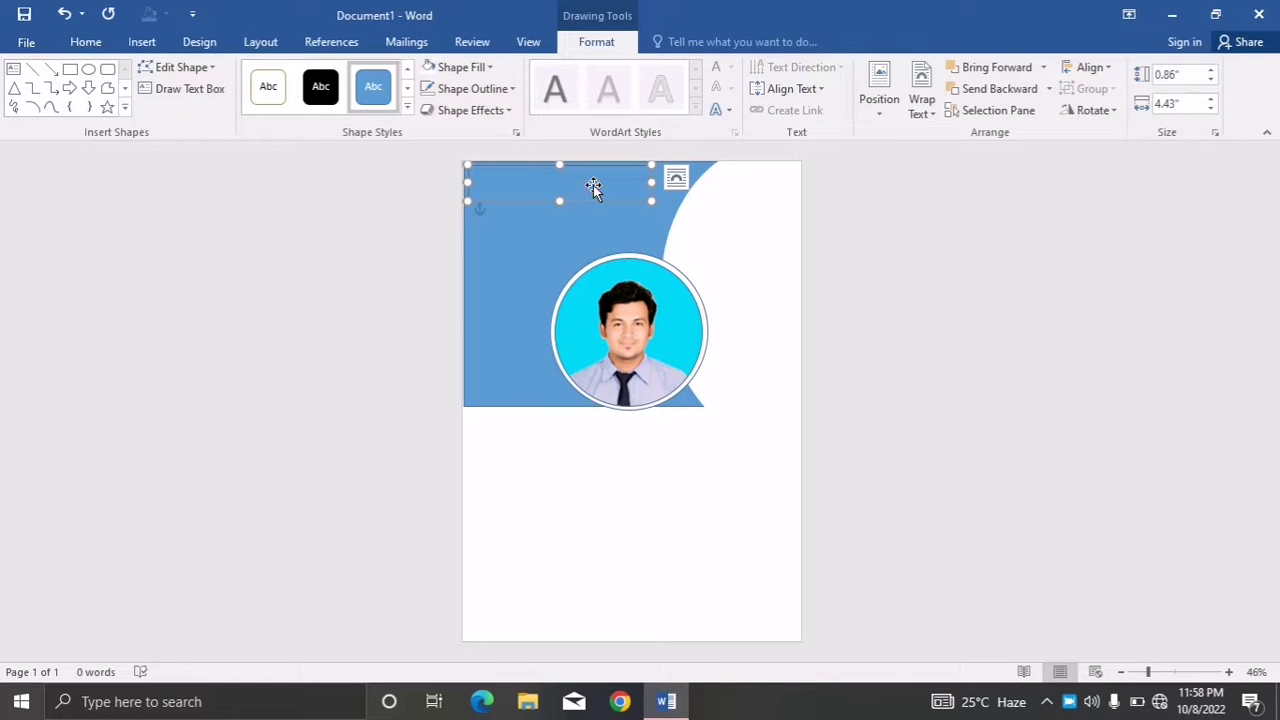
Type the NEW BUKHARA title in the rectangle and make it bold.
{"action": "left_click", "coordinate": [594, 187]}
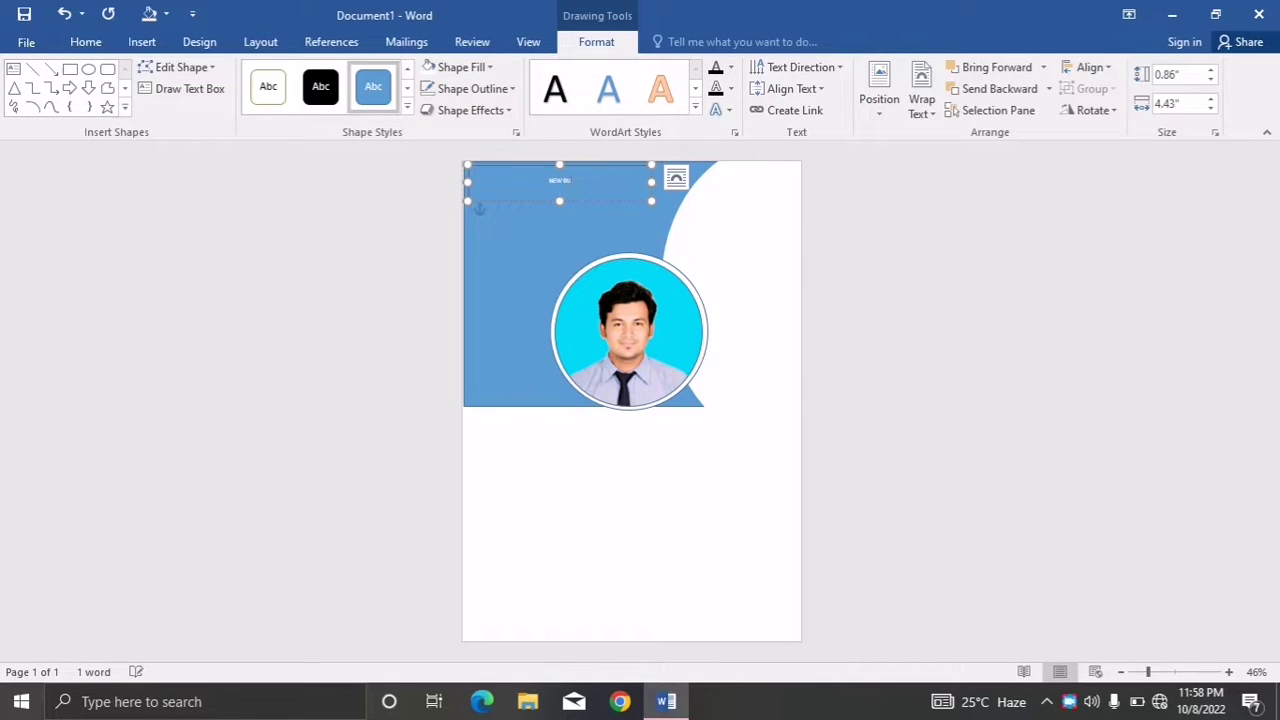
{"action": "type", "text": "BA"}
{"action": "triple_click", "coordinate": [527, 180]}
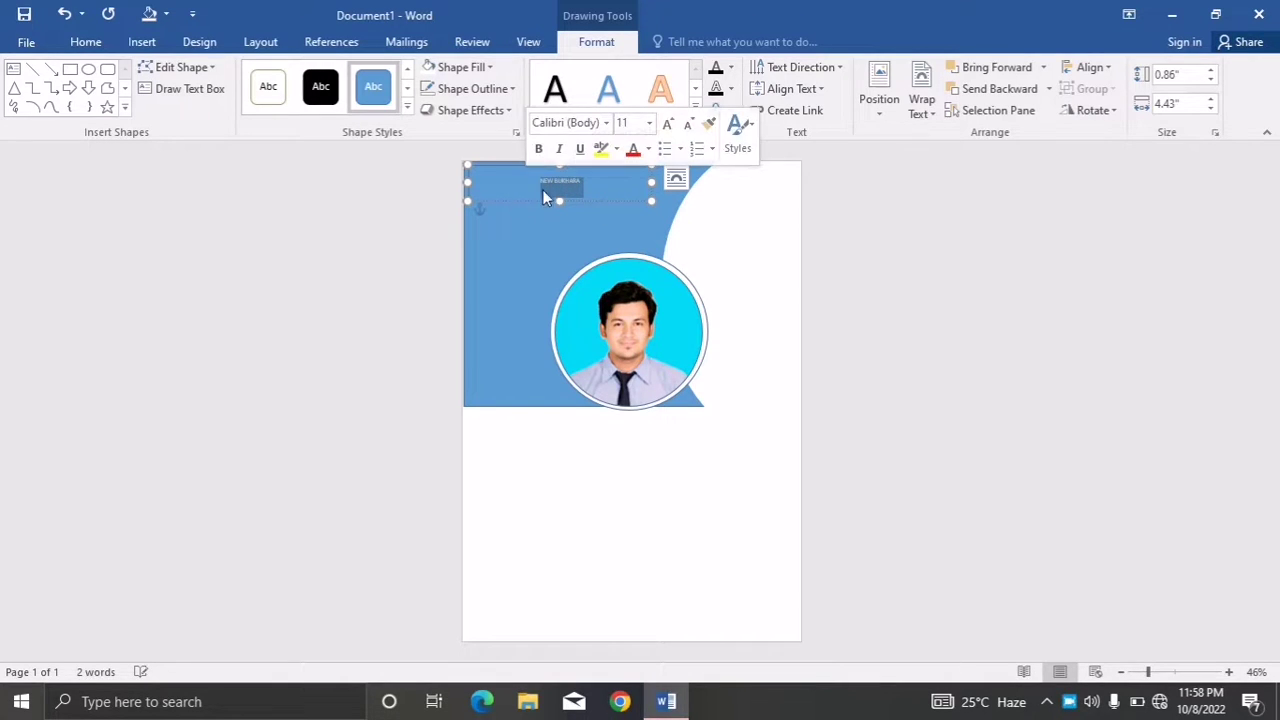
{"action": "left_click", "coordinate": [610, 188]}
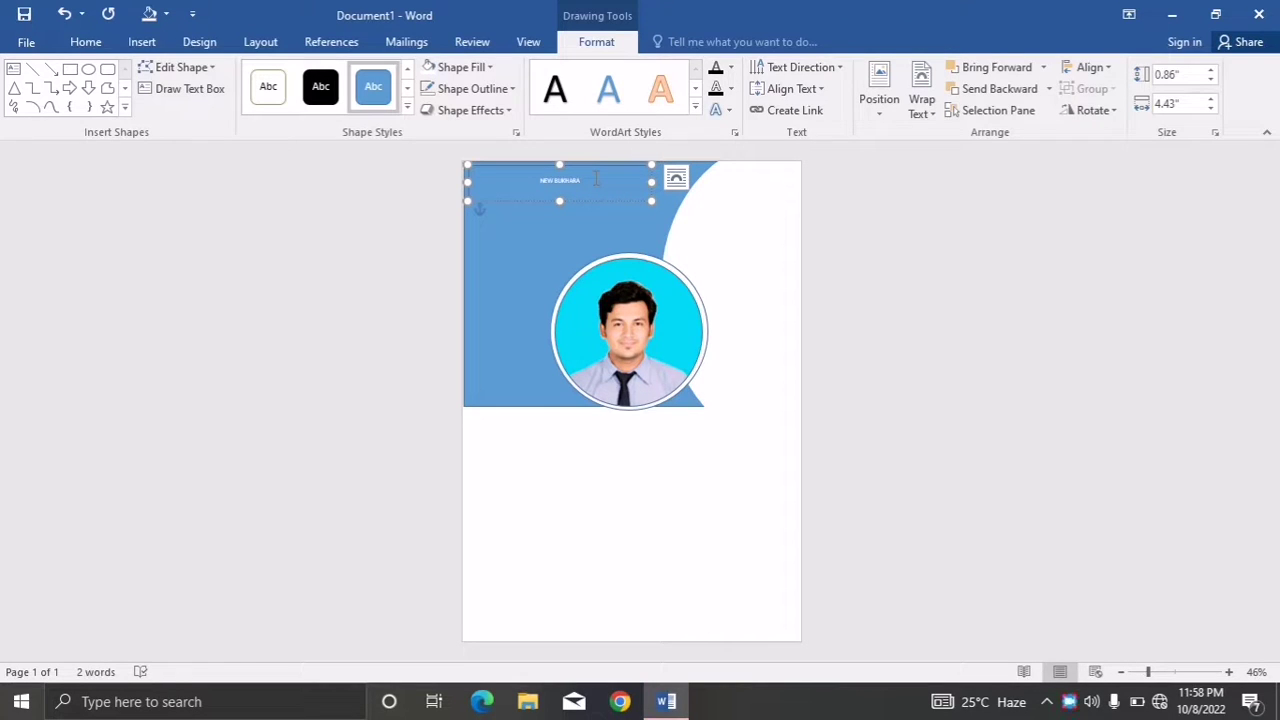
{"action": "left_click", "coordinate": [594, 178]}
{"action": "left_click_drag", "start_coordinate": [582, 184], "coordinate": [538, 180]}
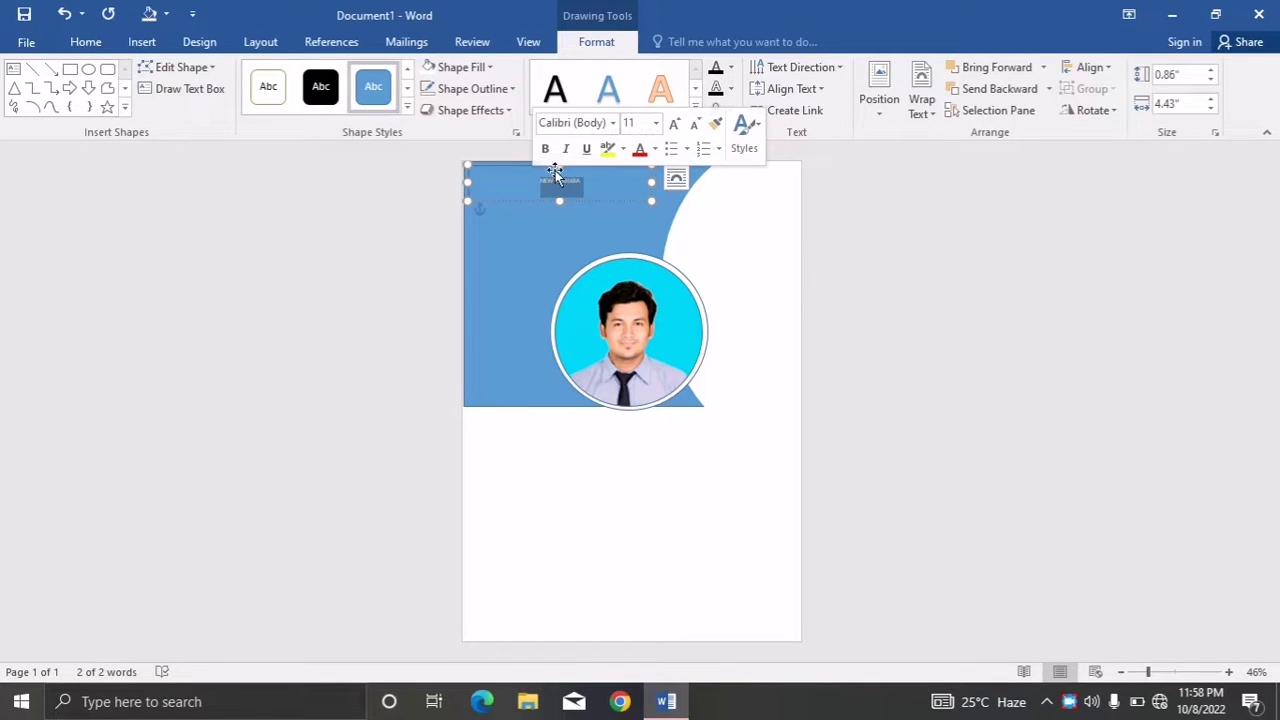
{"action": "left_click", "coordinate": [547, 160]}
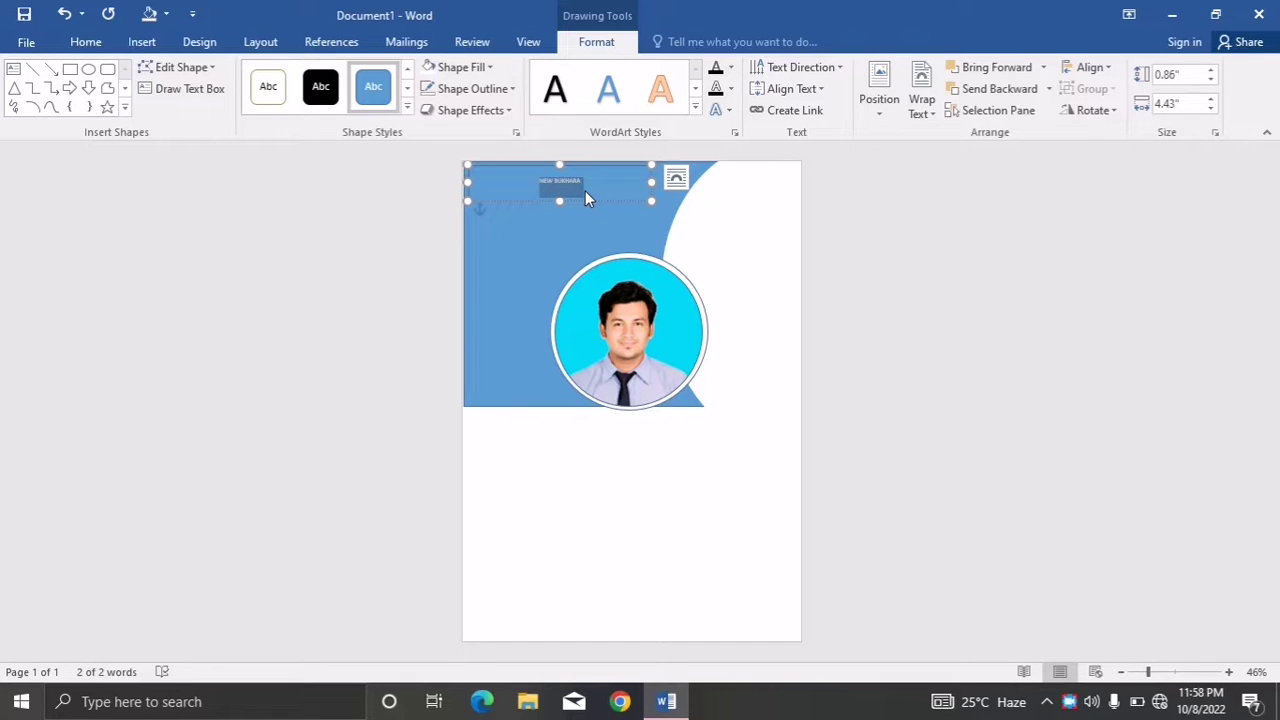
Grow the title to 48 pt, then shrink it to 36 pt so it fits one line.
{"action": "key", "text": "ctrl+bracketright"}
{"action": "key", "text": "ctrl+bracketright"}
{"action": "key", "text": "ctrl+bracketright"}
{"action": "key", "text": "ctrl+bracketright"}
{"action": "key", "text": "ctrl+bracketright"}
{"action": "key", "text": "ctrl+bracketright"}
{"action": "right_click", "coordinate": [614, 176]}
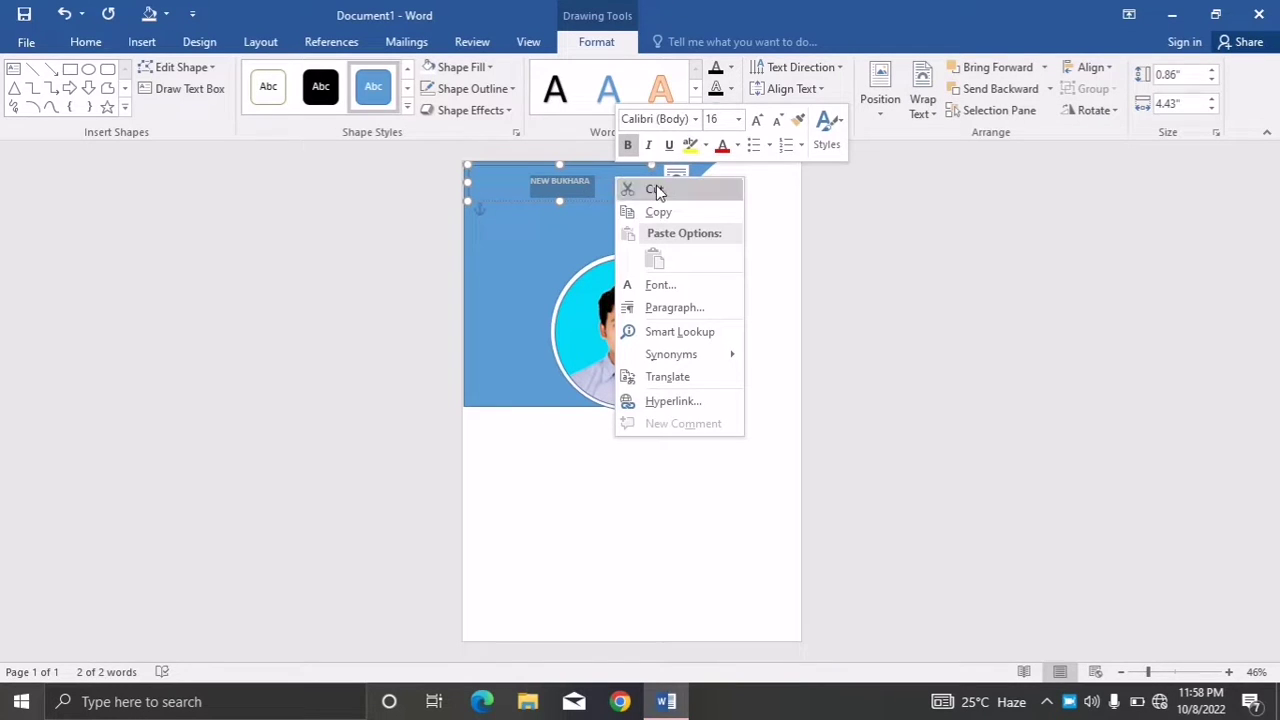
{"action": "left_click", "coordinate": [756, 124]}
{"action": "left_click", "coordinate": [756, 124]}
{"action": "left_click", "coordinate": [756, 124]}
{"action": "left_click", "coordinate": [756, 124]}
{"action": "left_click", "coordinate": [756, 124]}
{"action": "left_click", "coordinate": [756, 124]}
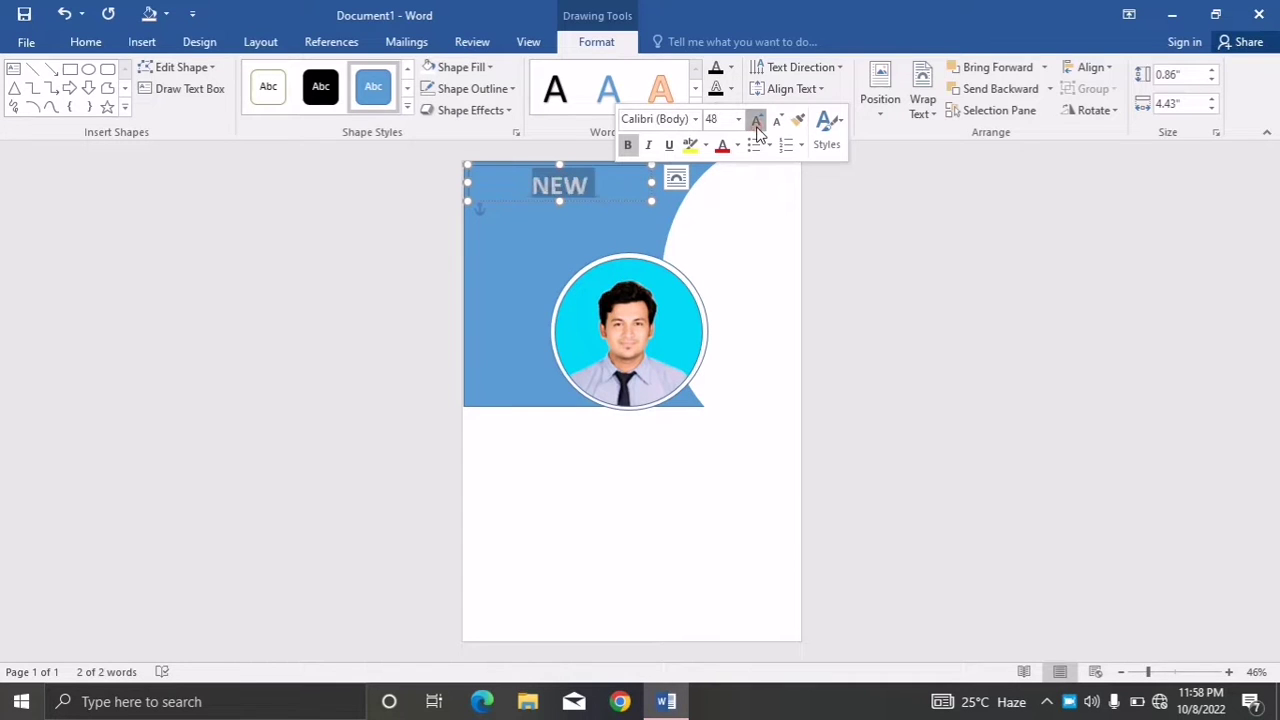
{"action": "left_click", "coordinate": [756, 124]}
{"action": "left_click", "coordinate": [773, 122]}
{"action": "left_click", "coordinate": [773, 122]}
{"action": "left_click", "coordinate": [773, 122]}
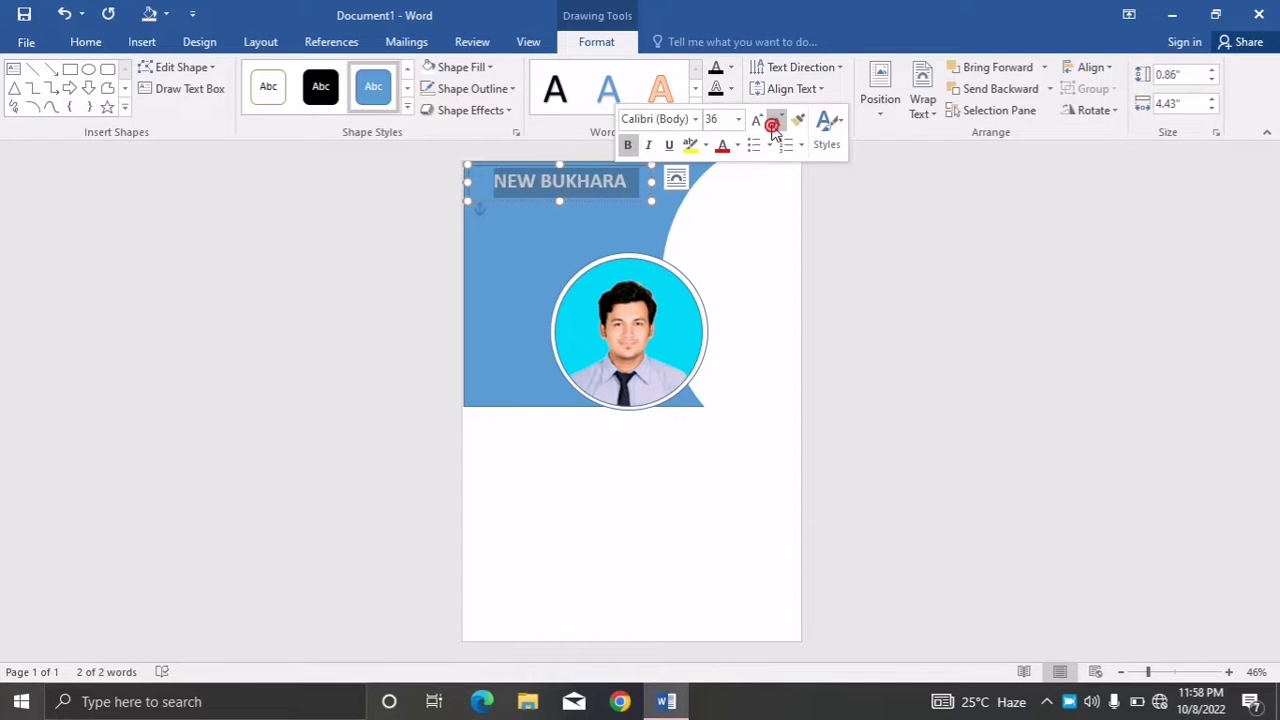
{"action": "left_click", "coordinate": [631, 222]}
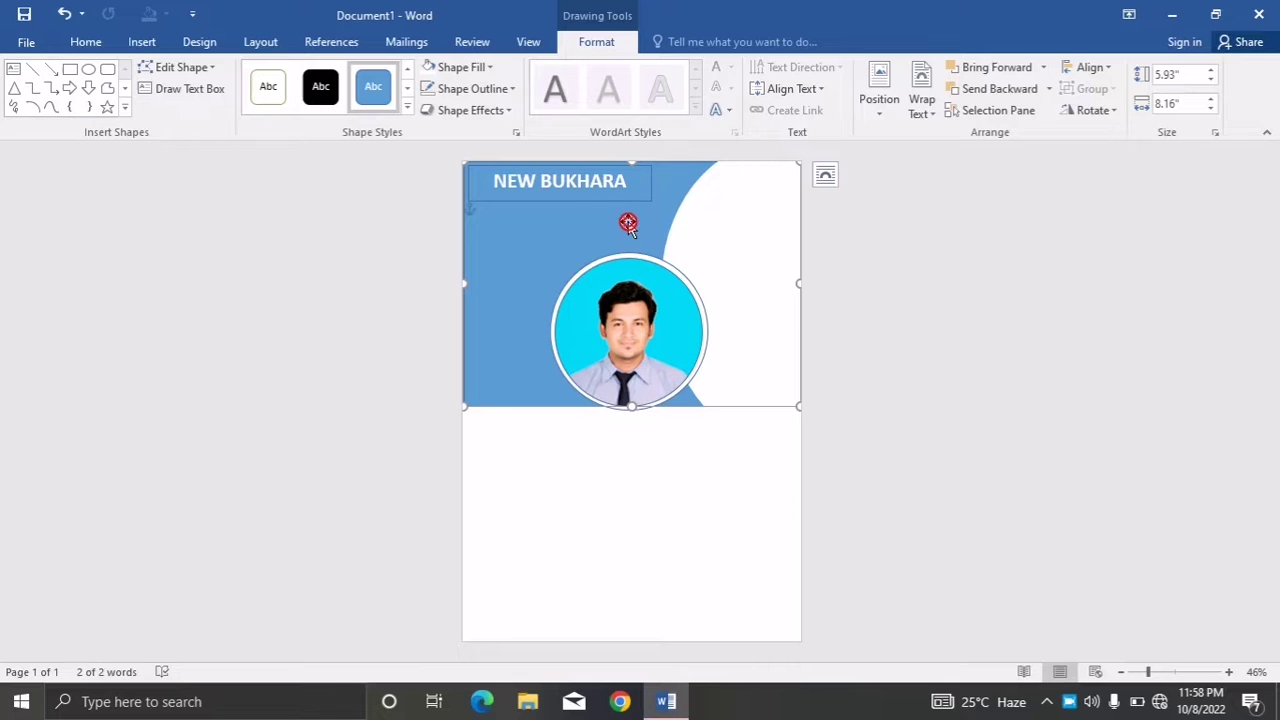
Widen the title text box slightly on both sides to 4.64".
{"action": "left_click", "coordinate": [593, 183]}
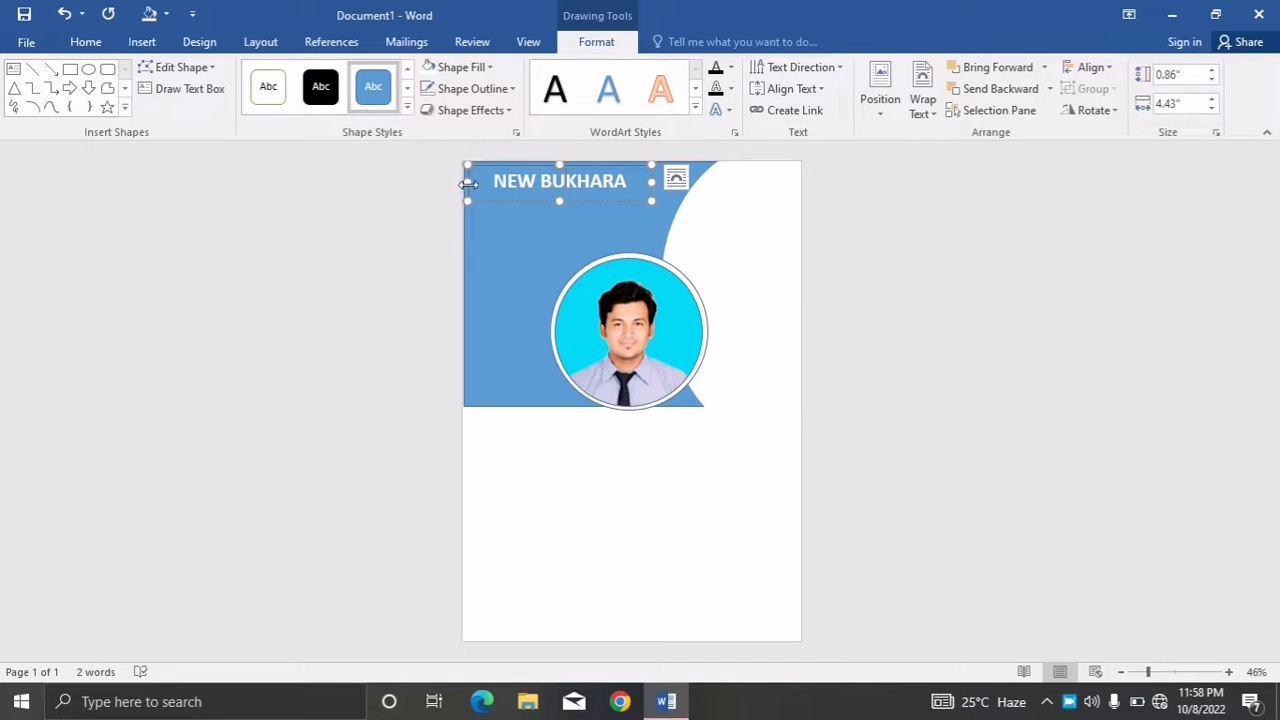
{"action": "left_click_drag", "start_coordinate": [469, 184], "coordinate": [466, 181]}
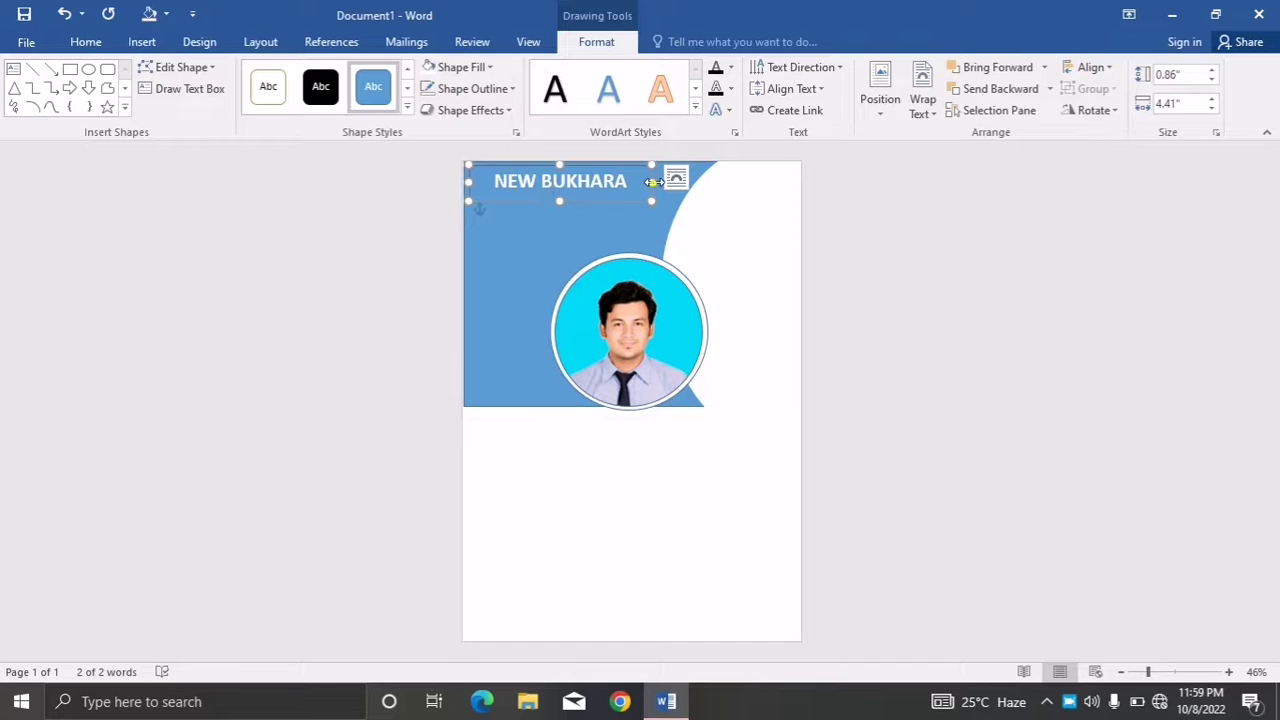
{"action": "left_click_drag", "start_coordinate": [652, 181], "coordinate": [661, 181]}
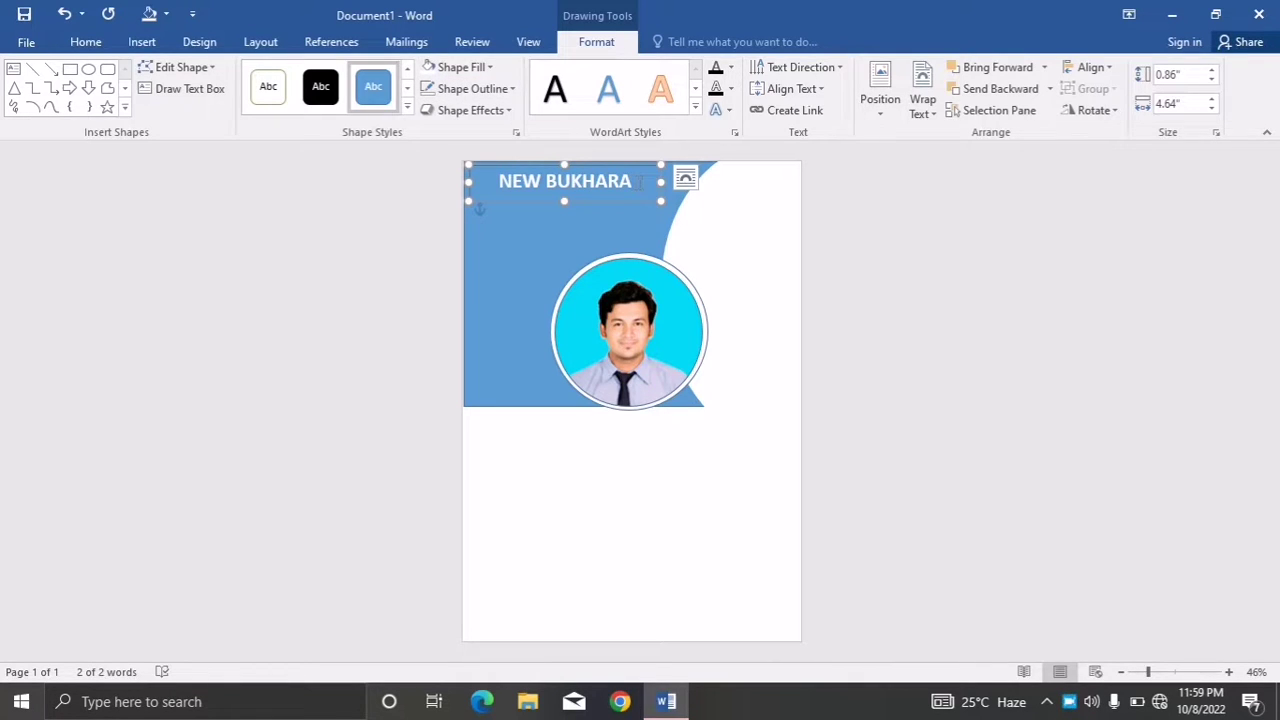
Fill the NEW BUKHARA title box with Red from Standard Colors.
{"action": "left_click", "coordinate": [481, 67]}
{"action": "left_click", "coordinate": [494, 231]}
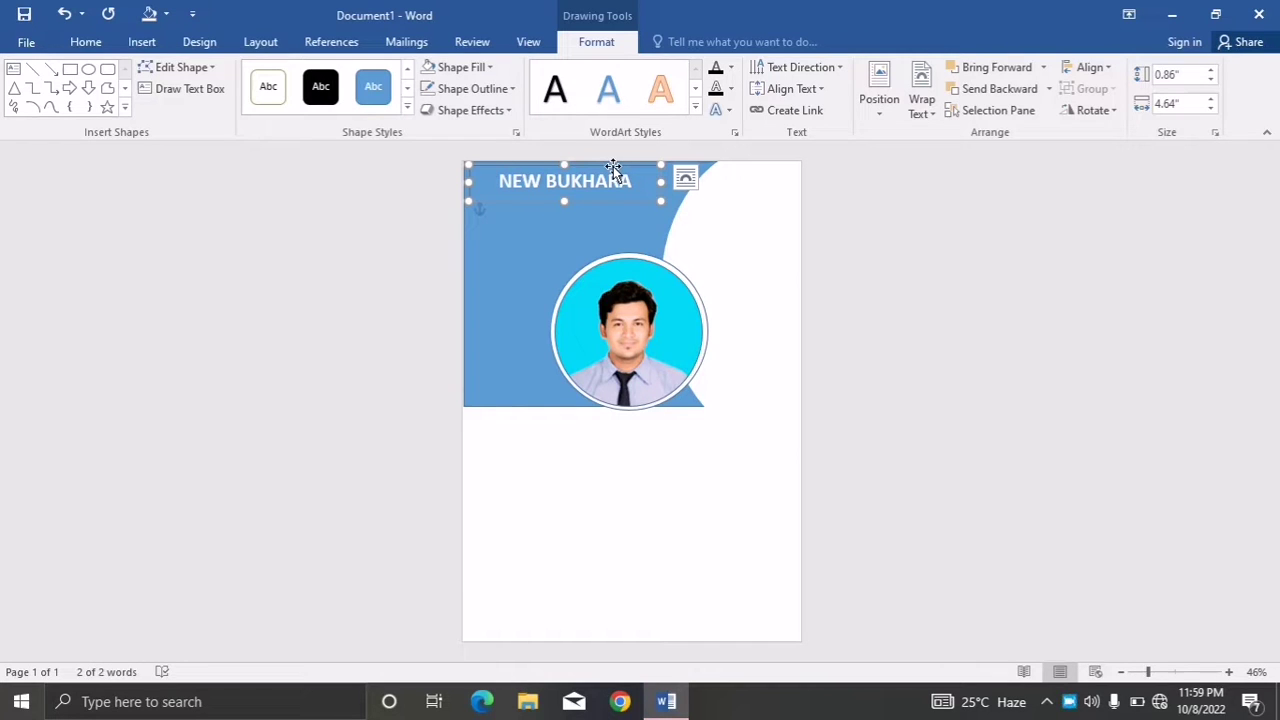
{"action": "right_click", "coordinate": [614, 167]}
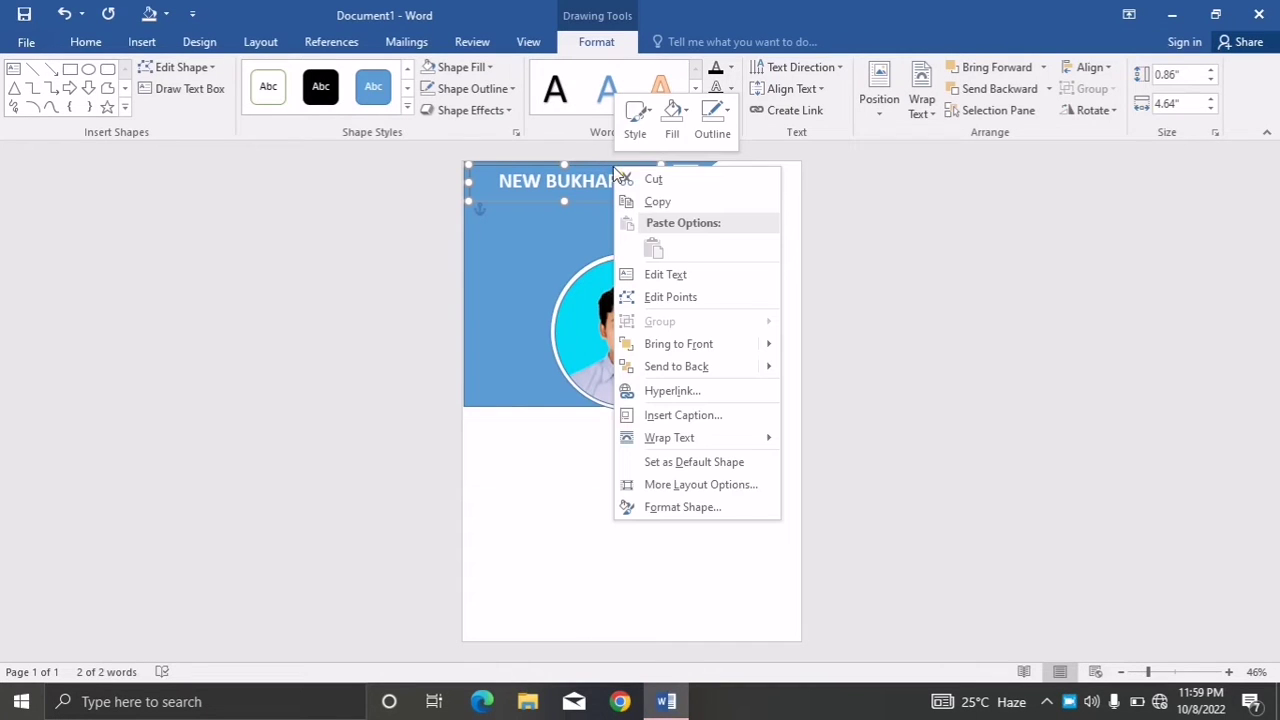
{"action": "left_click", "coordinate": [674, 130]}
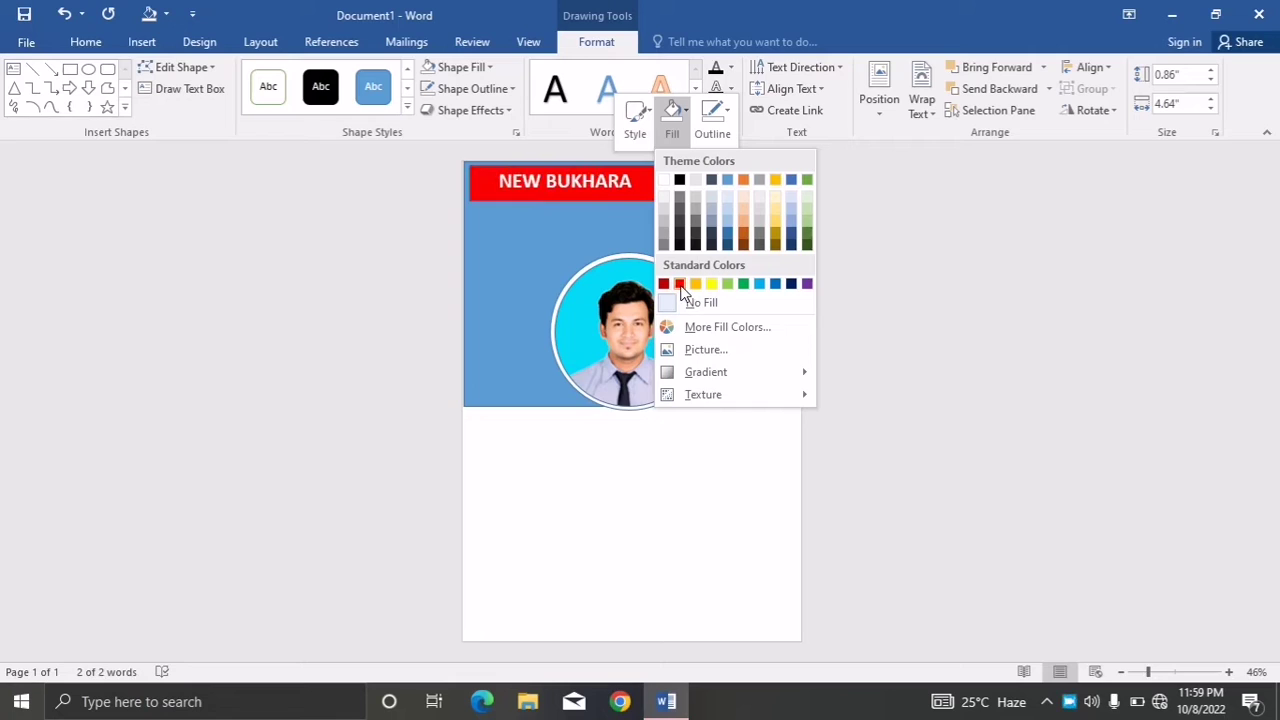
{"action": "left_click", "coordinate": [680, 284]}
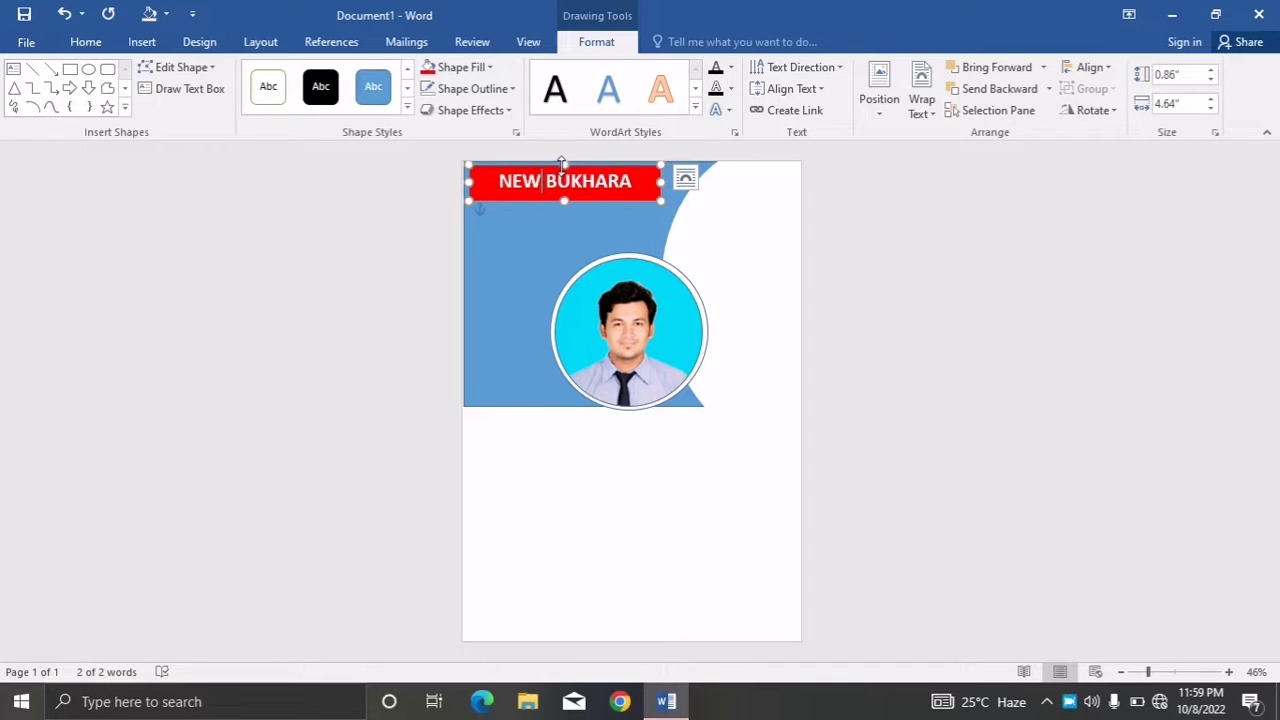
Adjust the red banner to 0.91" tall by 4.34" wide and select its NEW BUKHARA text.
{"action": "left_click_drag", "start_coordinate": [561, 164], "coordinate": [562, 162]}
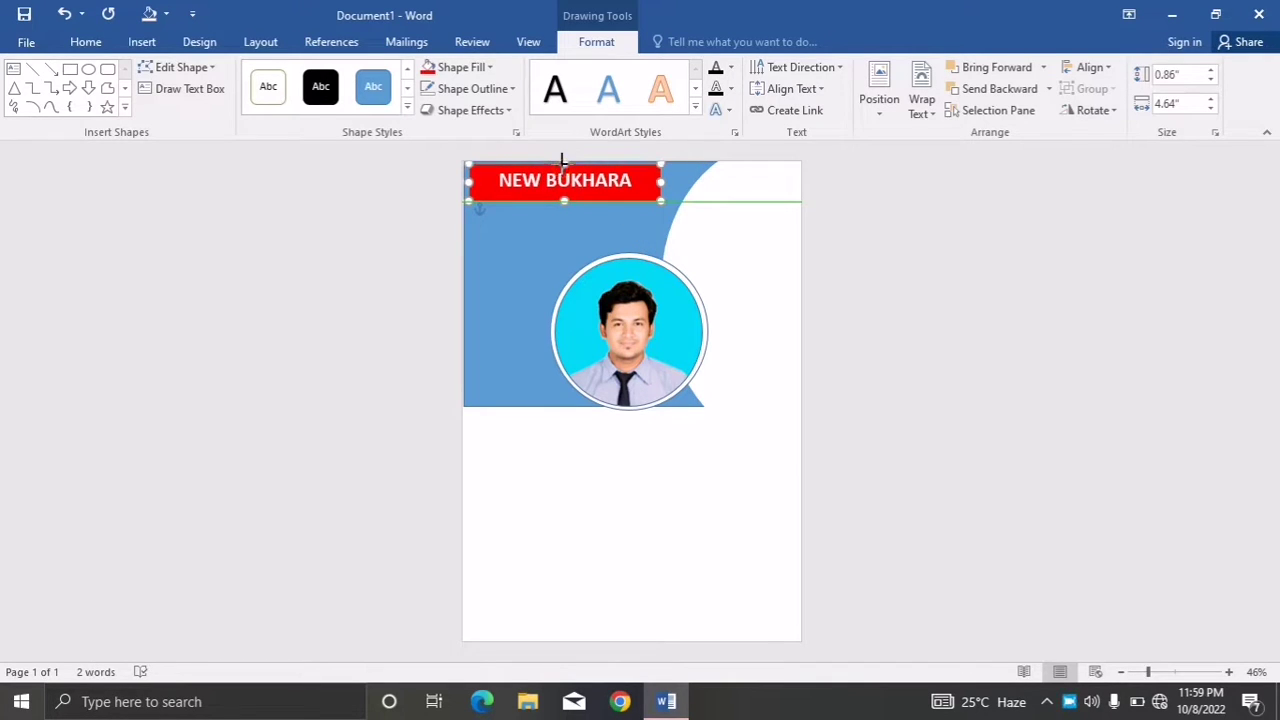
{"action": "left_click_drag", "start_coordinate": [565, 200], "coordinate": [566, 203]}
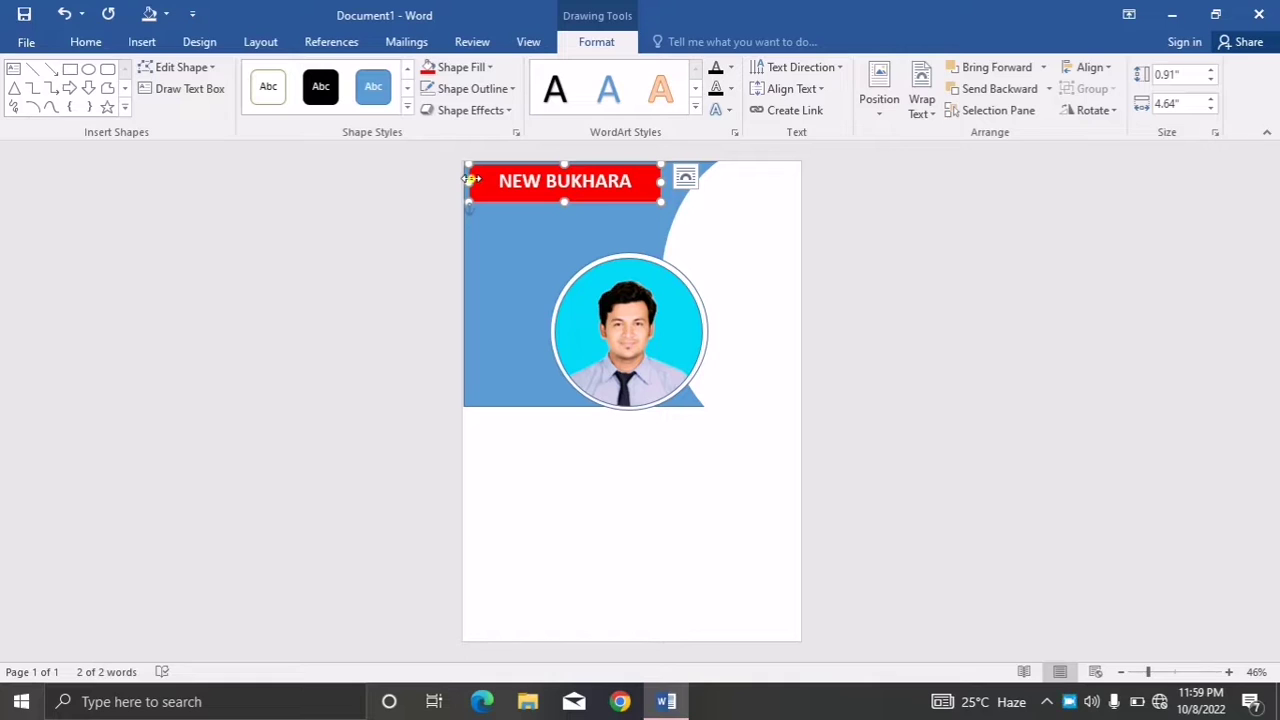
{"action": "left_click_drag", "start_coordinate": [468, 180], "coordinate": [466, 180]}
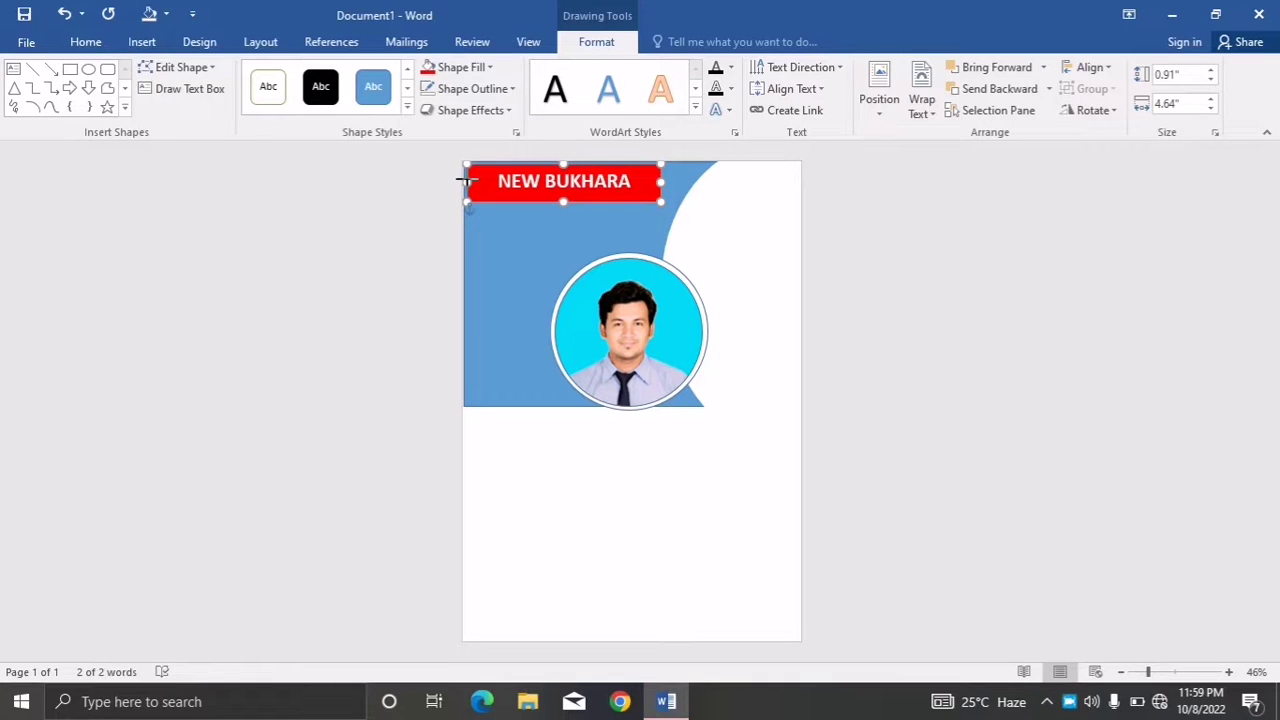
{"action": "left_click", "coordinate": [654, 229]}
{"action": "left_click", "coordinate": [641, 194]}
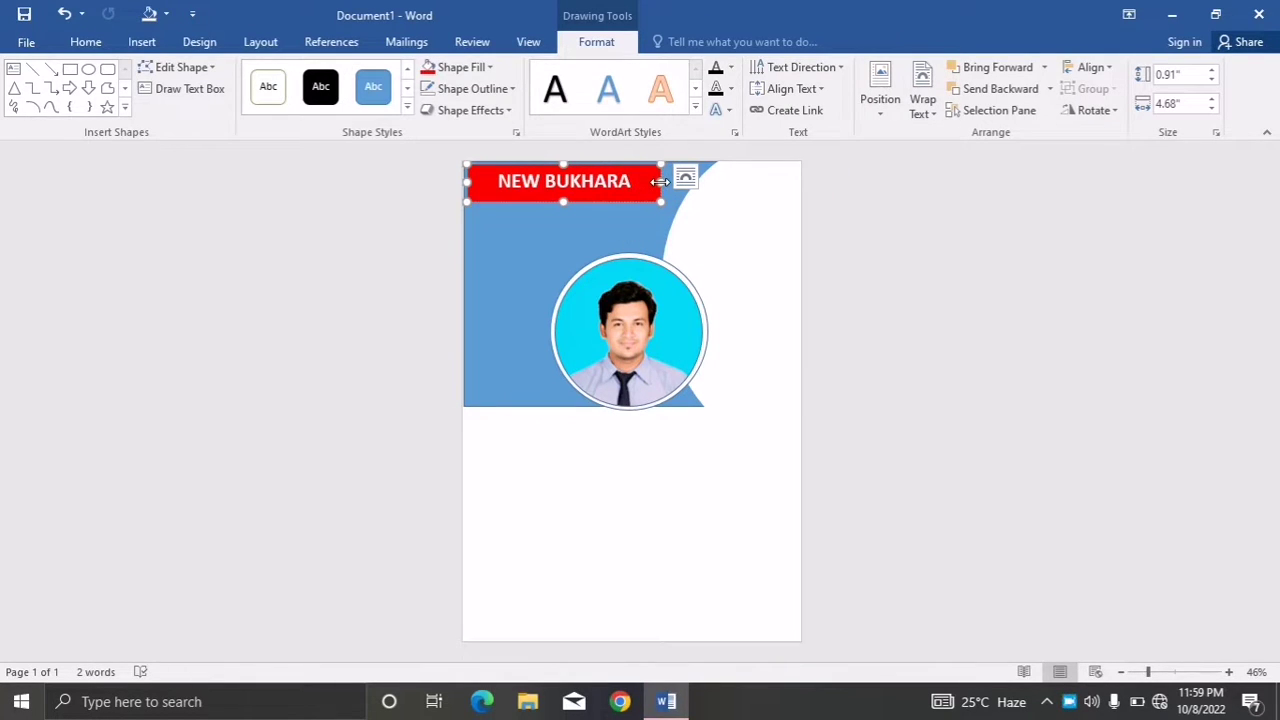
{"action": "left_click_drag", "start_coordinate": [660, 182], "coordinate": [647, 182]}
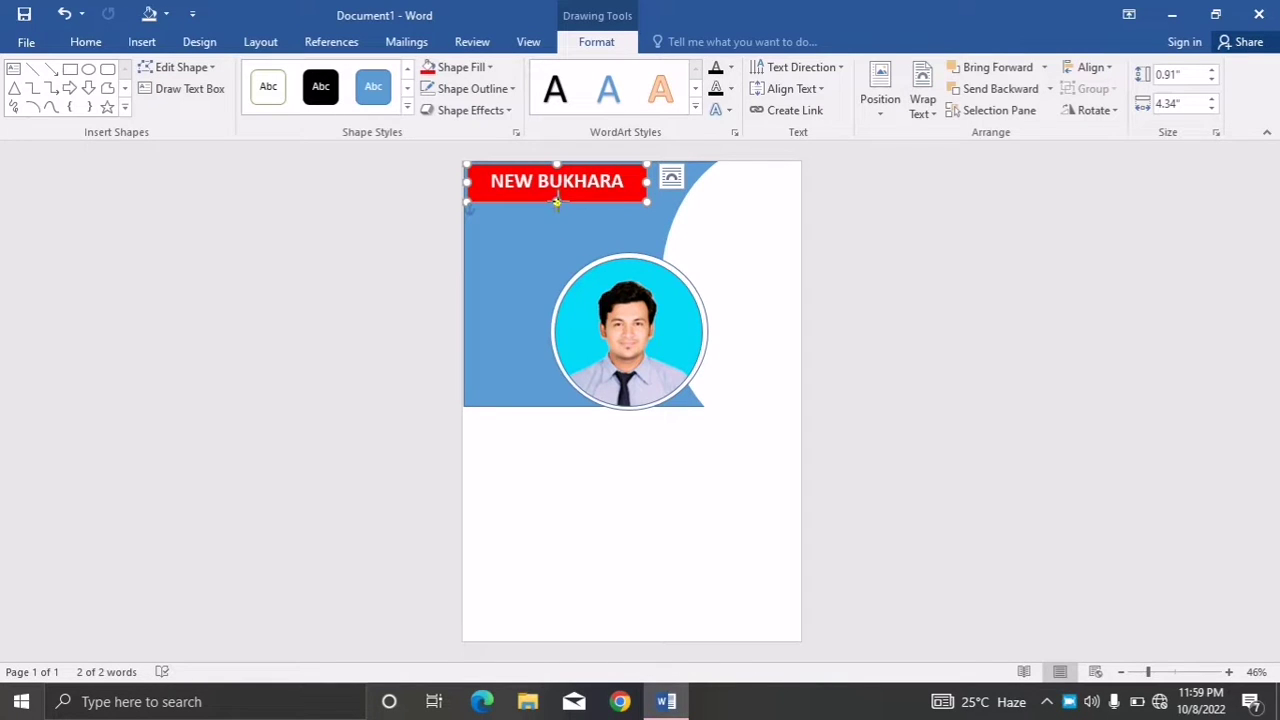
{"action": "left_click_drag", "start_coordinate": [558, 202], "coordinate": [558, 202]}
{"action": "left_click", "coordinate": [560, 222]}
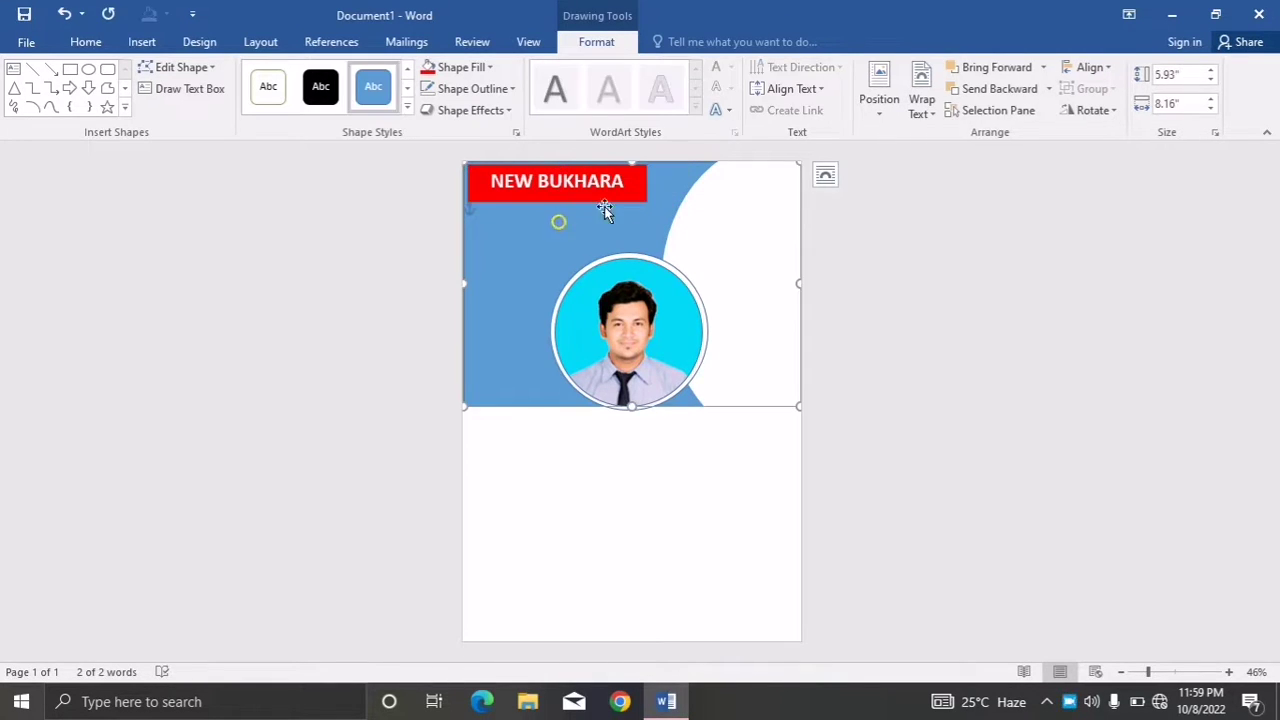
{"action": "left_click_drag", "start_coordinate": [632, 184], "coordinate": [489, 181]}
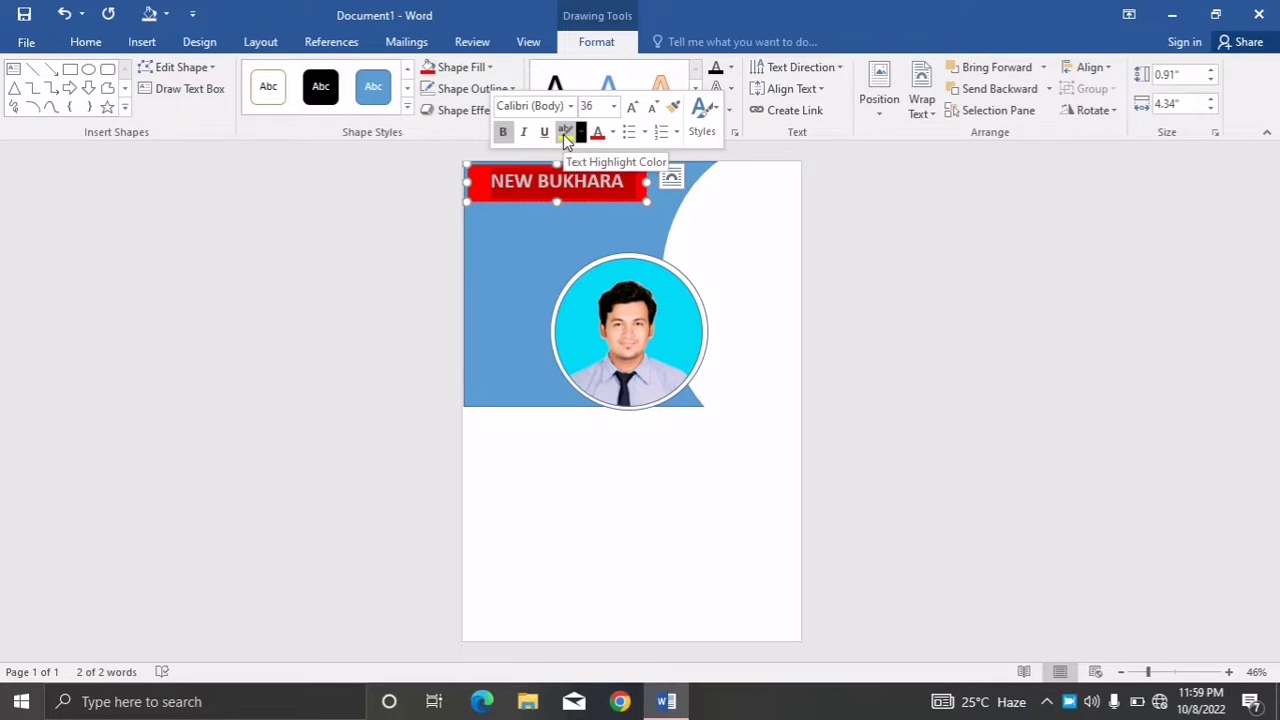
Color the NEW BUKHARA lettering Yellow and reselect the title text.
{"action": "left_click", "coordinate": [611, 136]}
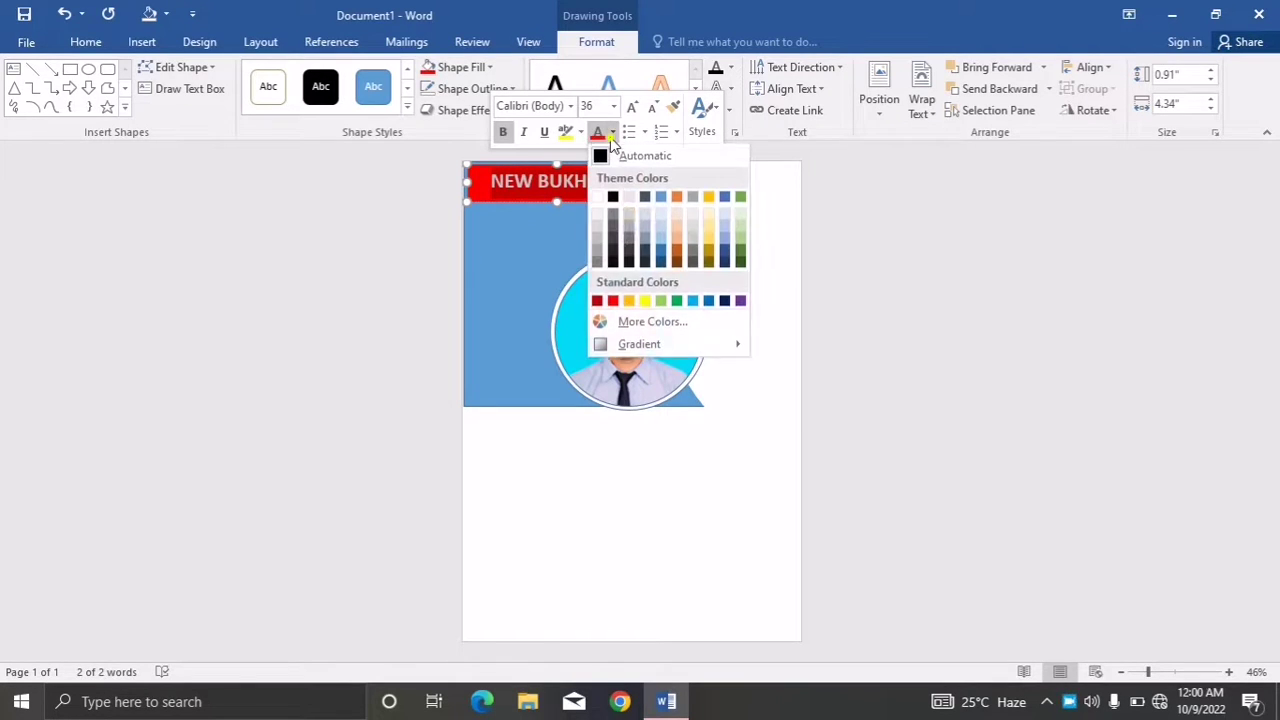
{"action": "left_click", "coordinate": [645, 301]}
{"action": "left_click", "coordinate": [615, 220]}
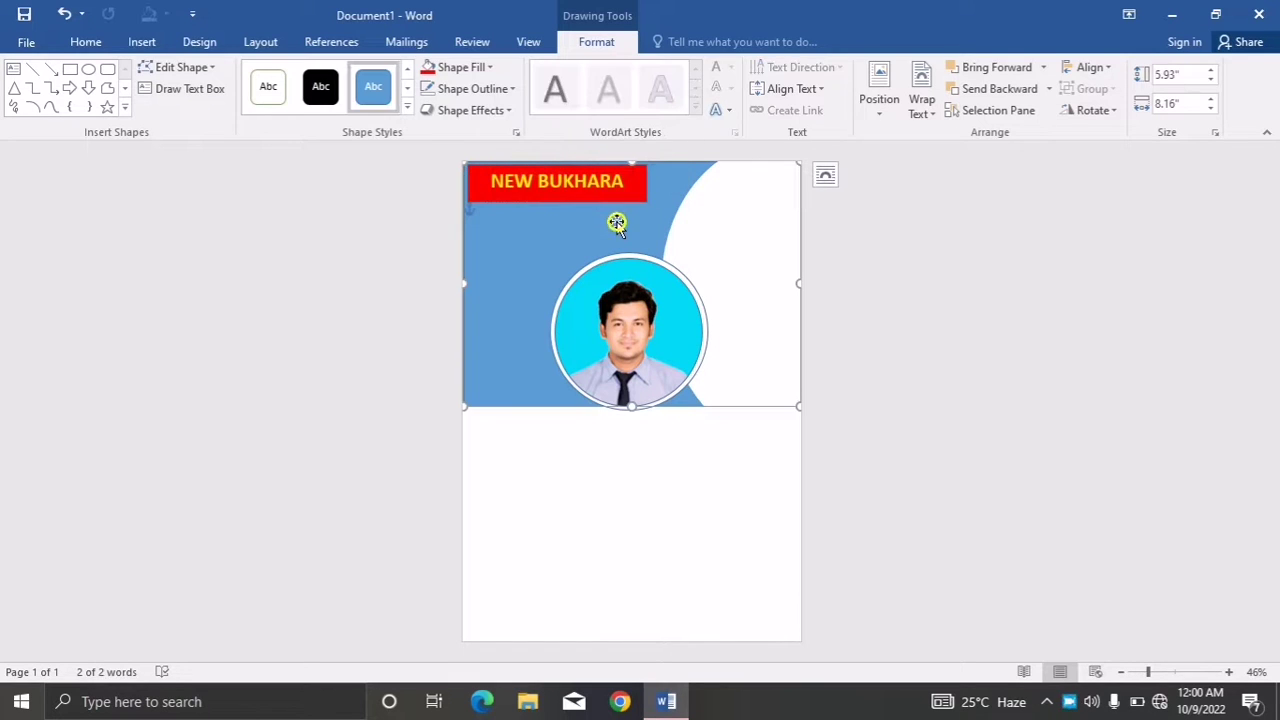
{"action": "left_click", "coordinate": [631, 180]}
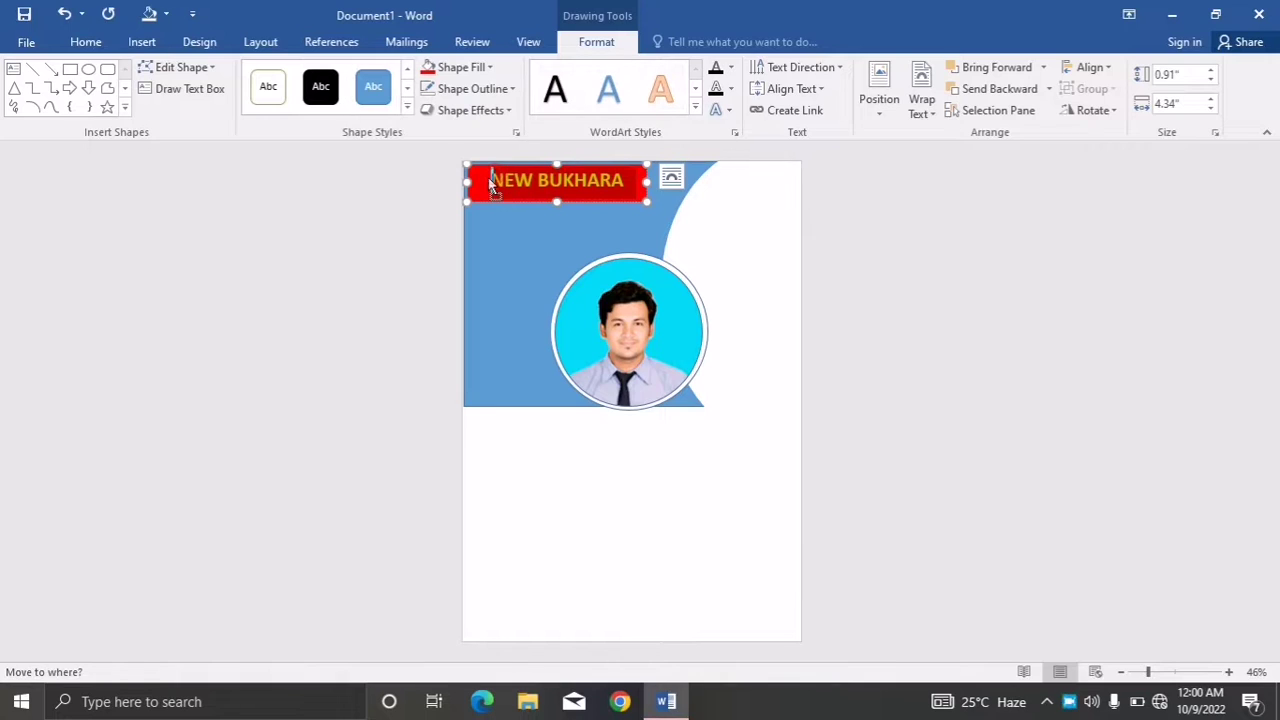
{"action": "left_click_drag", "start_coordinate": [492, 188], "coordinate": [498, 188]}
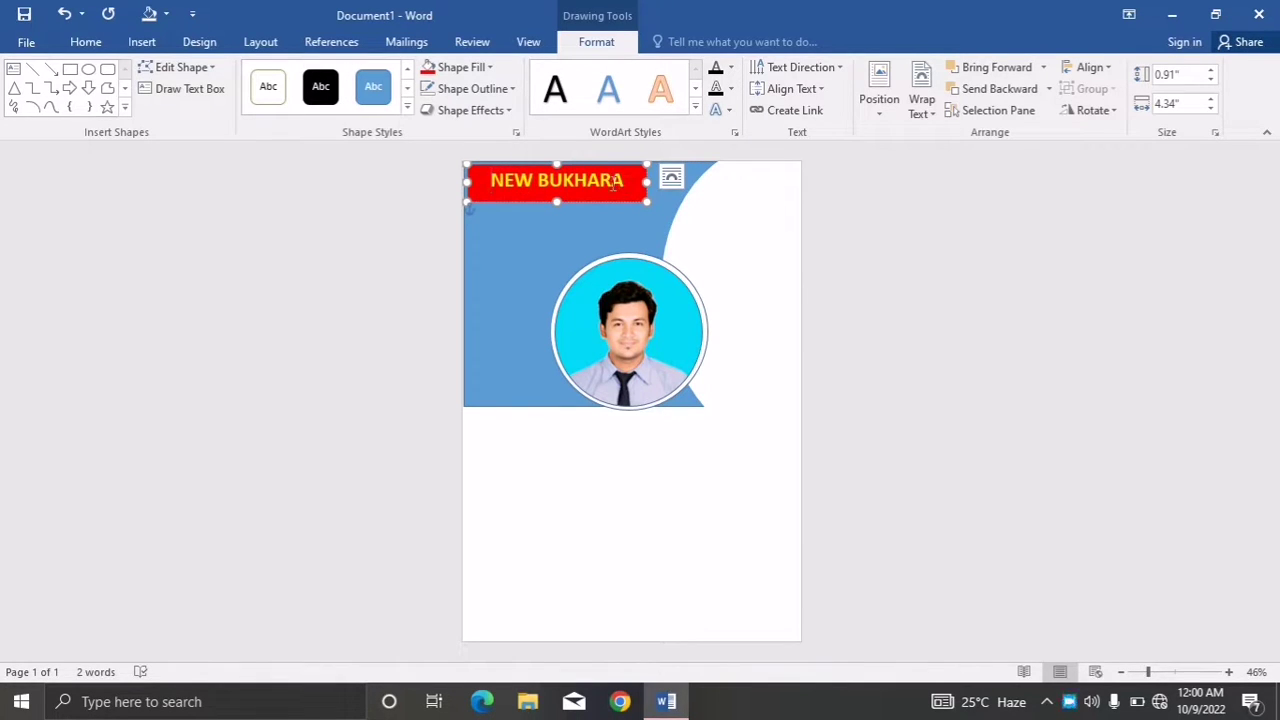
{"action": "left_click_drag", "start_coordinate": [624, 181], "coordinate": [466, 177]}
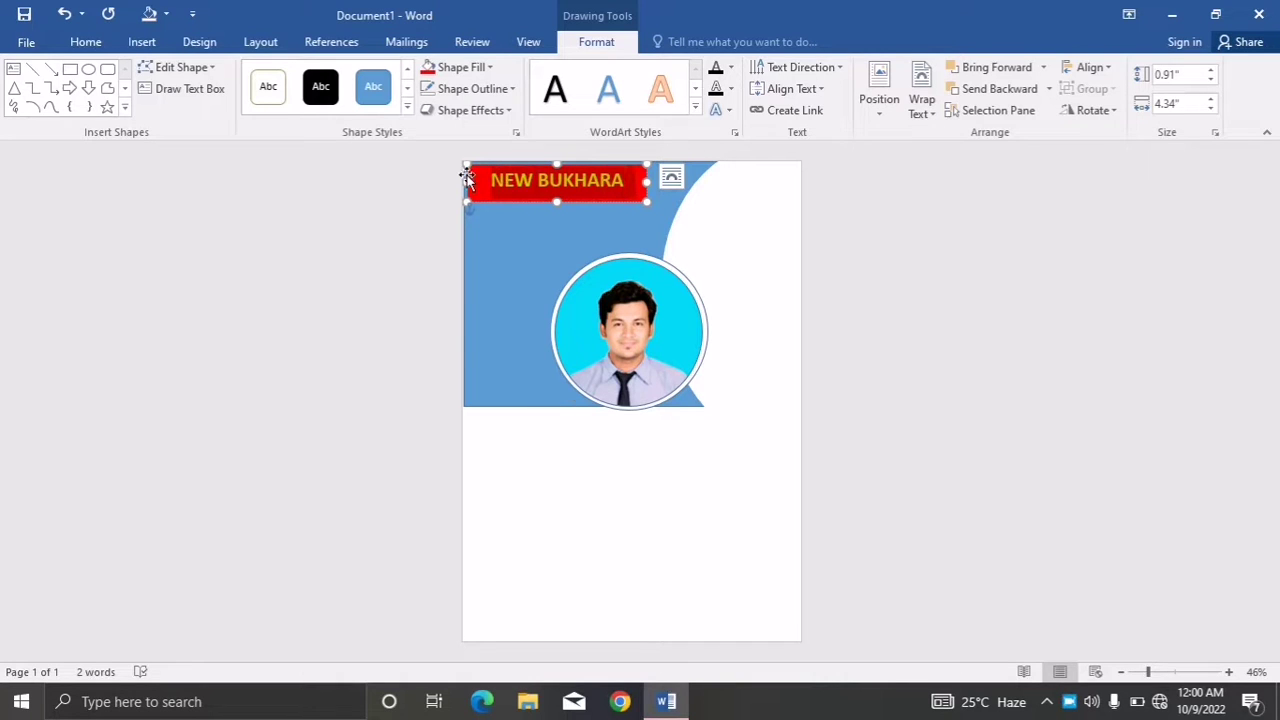
Give the NEW BUKHARA text a Yellow outline via Text Effects.
{"action": "left_click", "coordinate": [76, 40]}
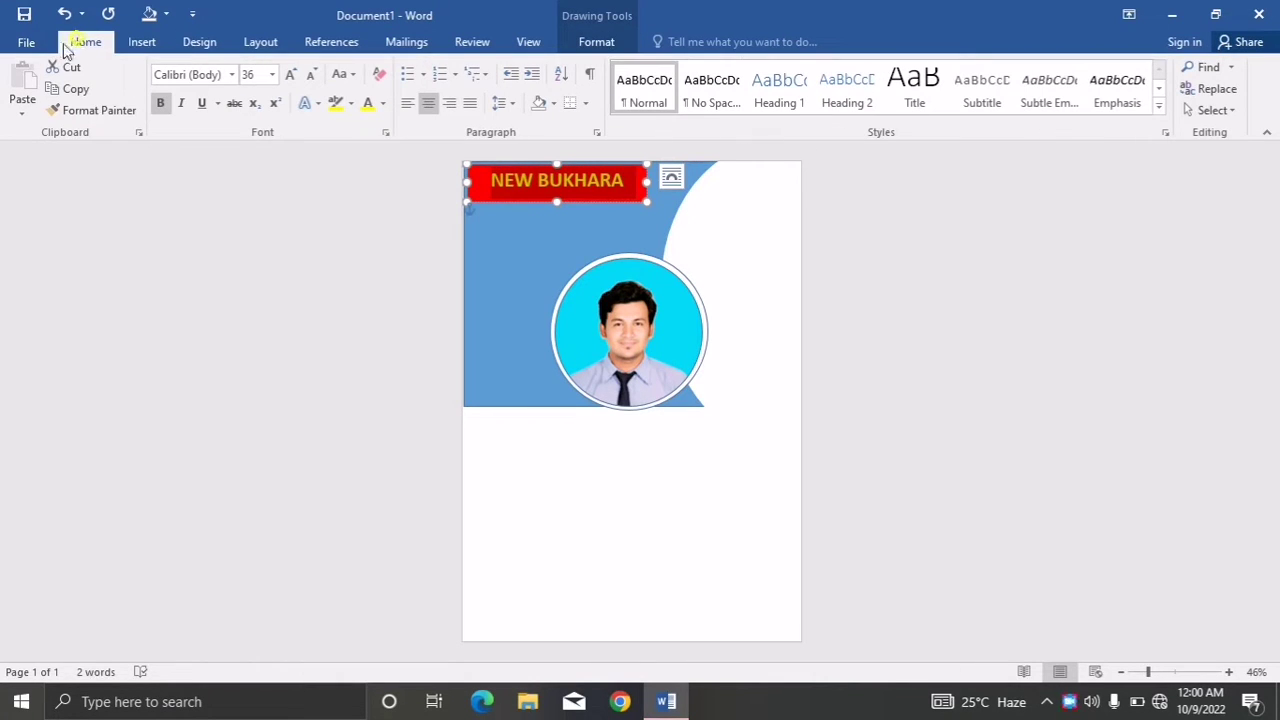
{"action": "left_click", "coordinate": [317, 104]}
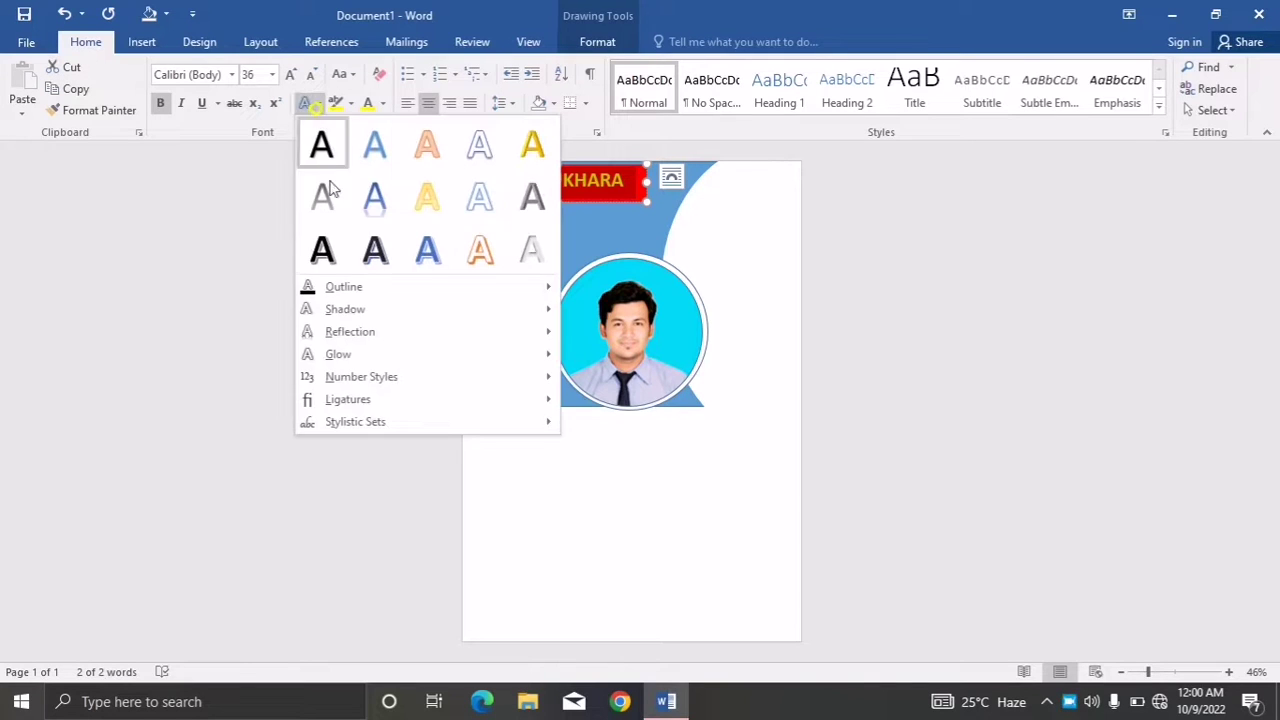
{"action": "mouse_move", "coordinate": [373, 294]}
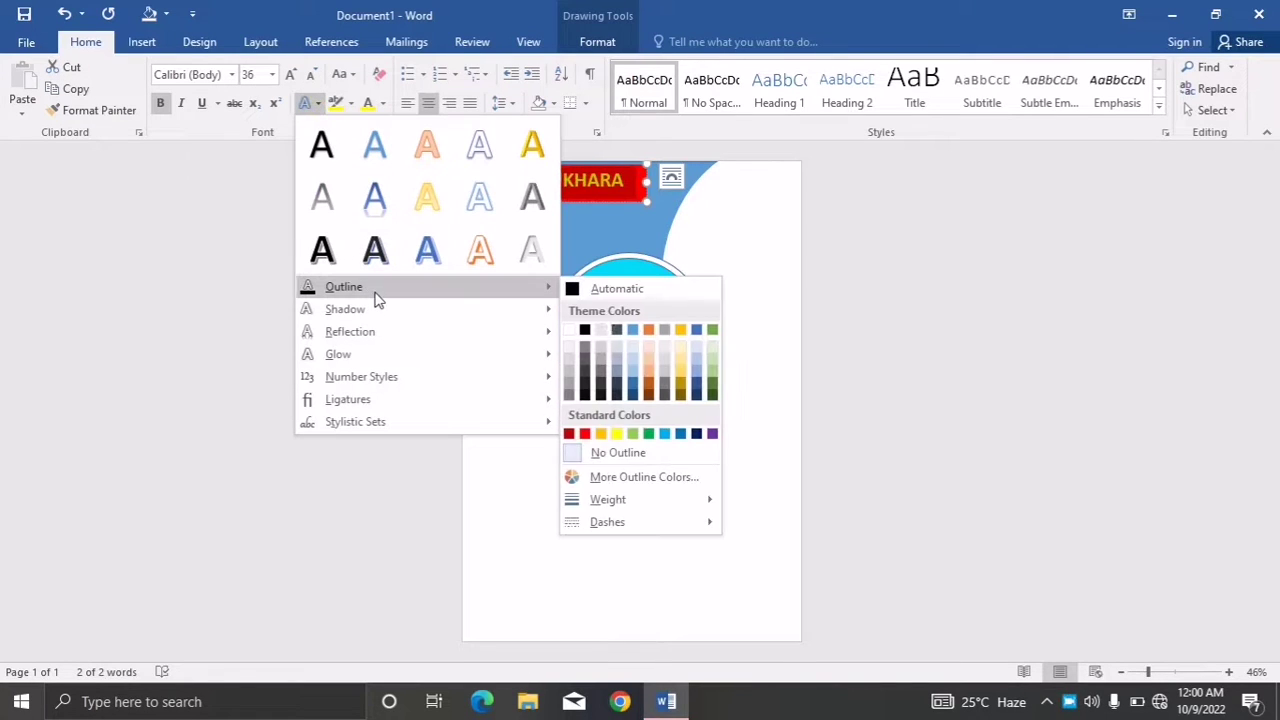
{"action": "left_click", "coordinate": [615, 432]}
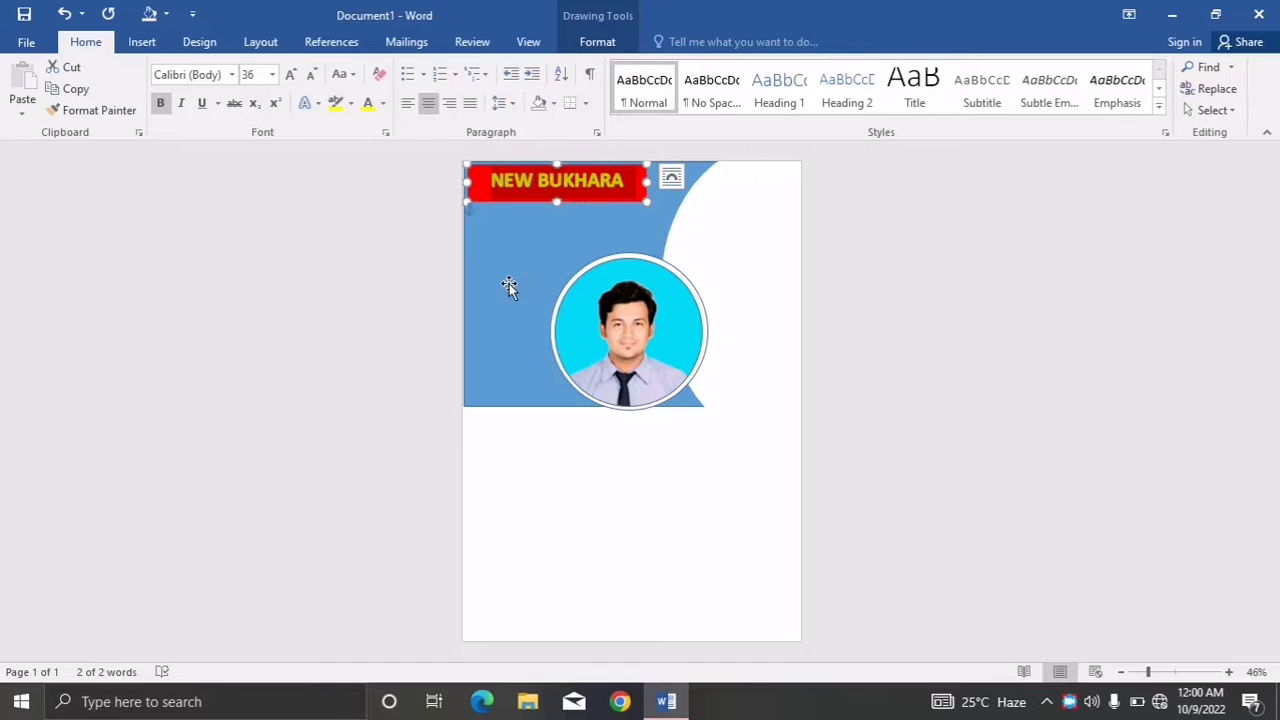
Extend the banner's left edge slightly and reselect the NEW BUKHARA text.
{"action": "left_click", "coordinate": [465, 180]}
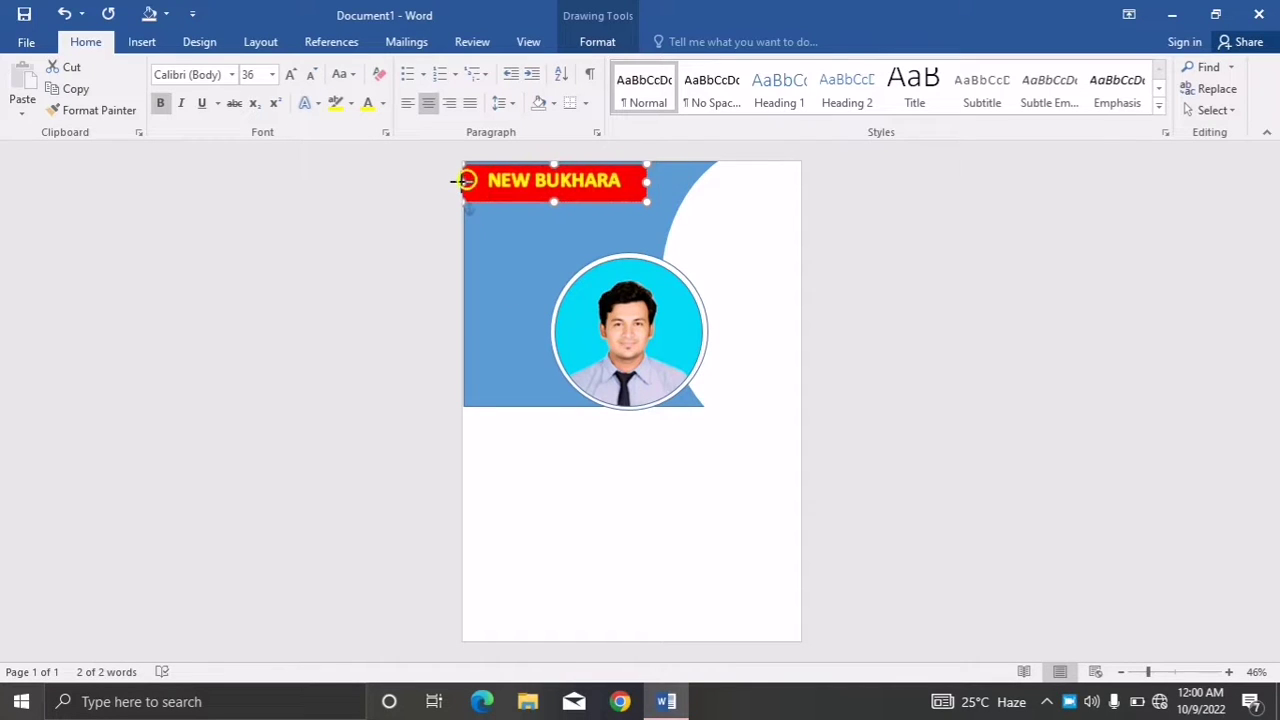
{"action": "left_click_drag", "start_coordinate": [466, 181], "coordinate": [463, 181]}
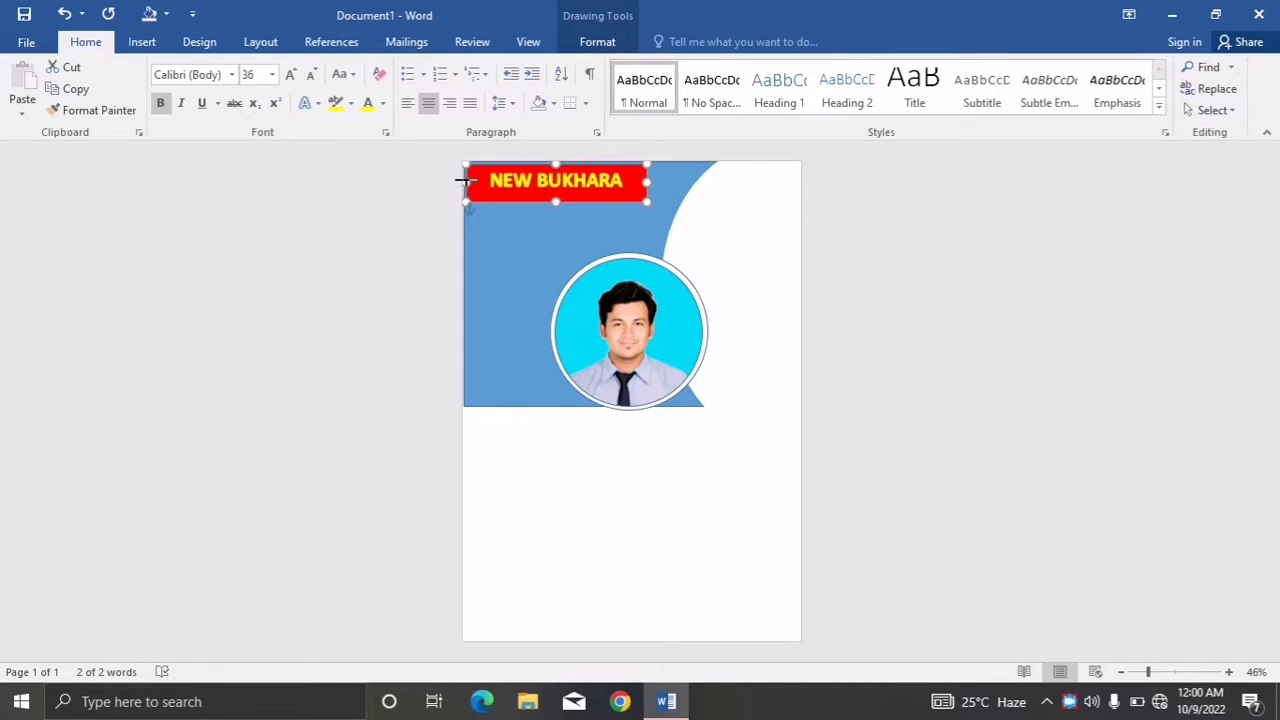
{"action": "left_click", "coordinate": [503, 230]}
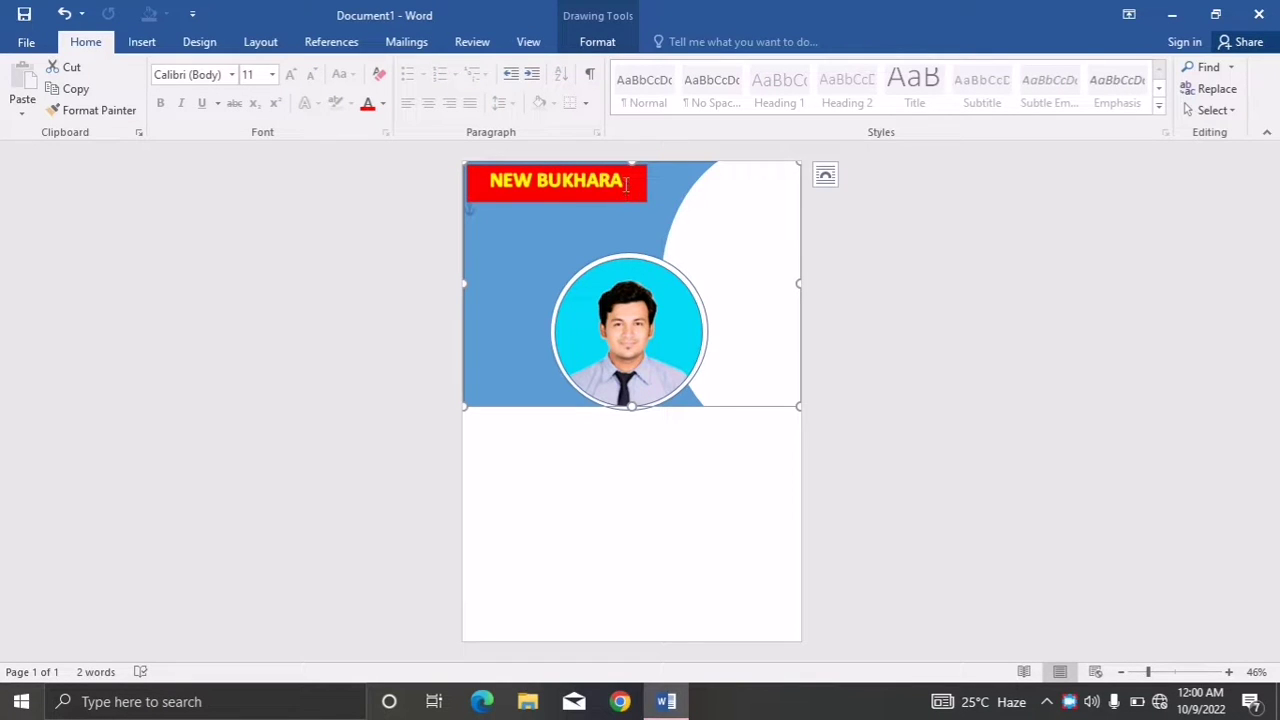
{"action": "left_click_drag", "start_coordinate": [627, 181], "coordinate": [484, 181]}
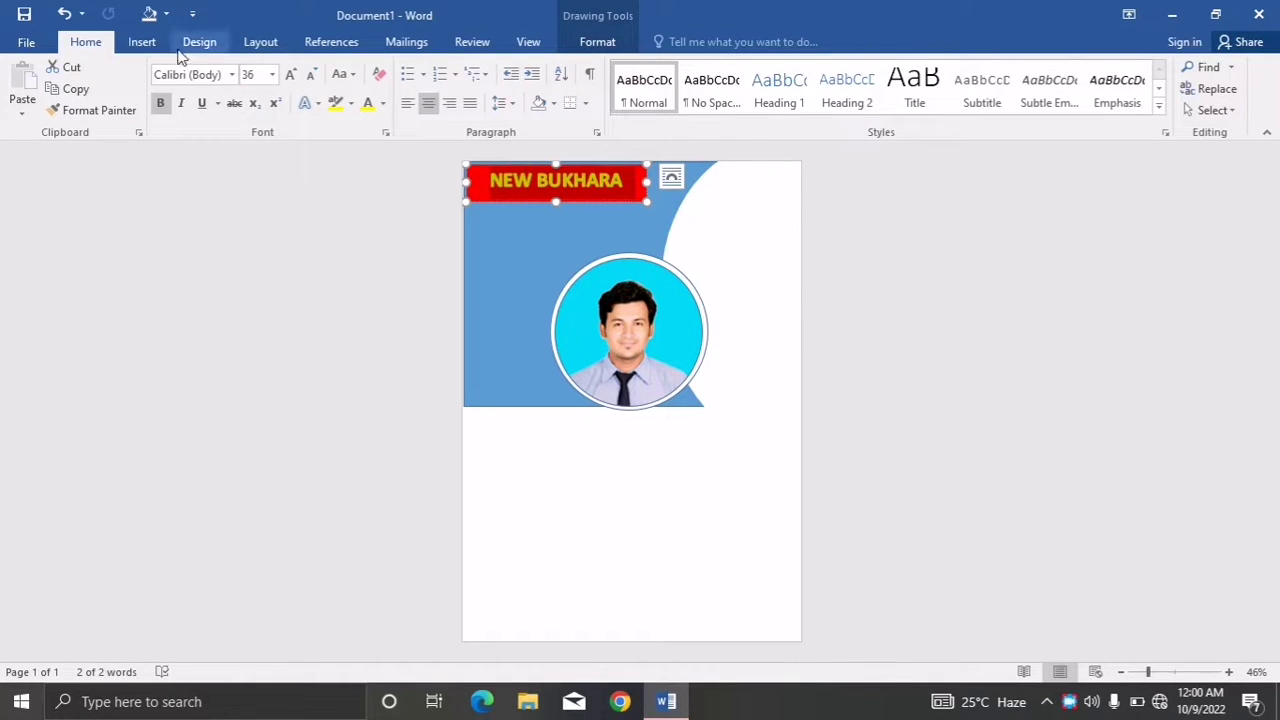
Apply Arial Black to the 36 pt NEW BUKHARA text and widen the banner to keep one line.
{"action": "left_click", "coordinate": [231, 74]}
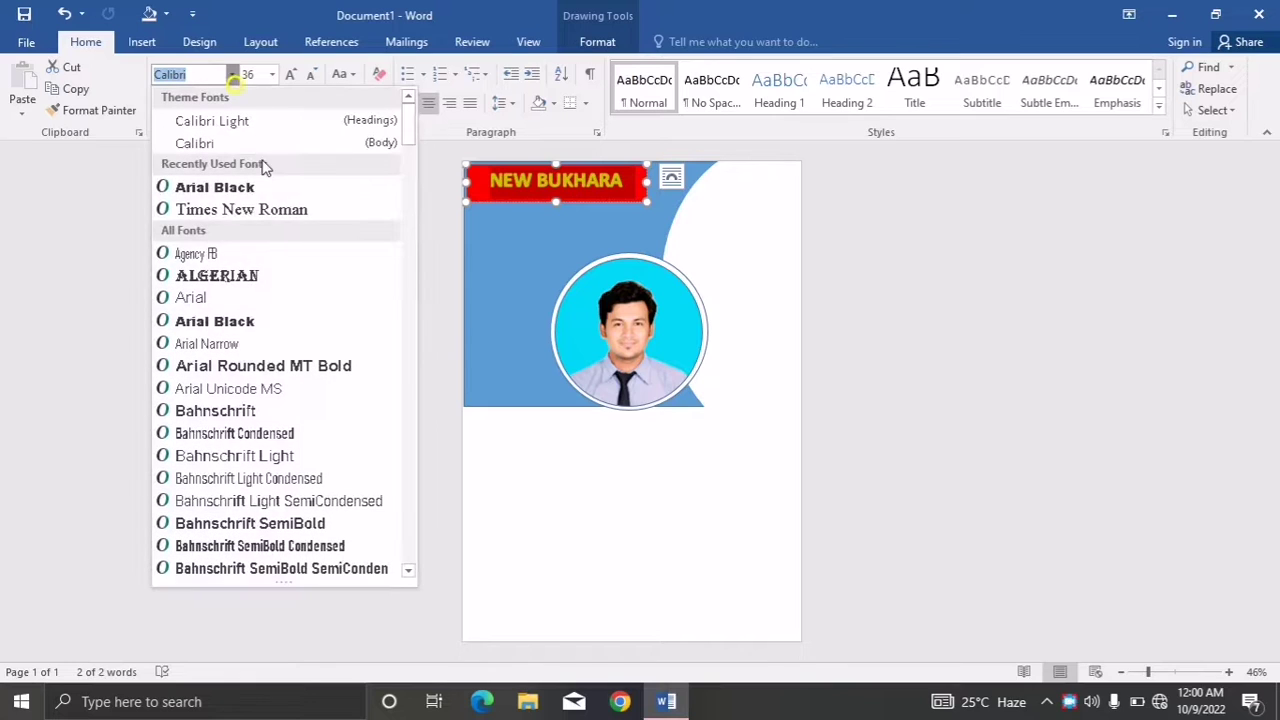
{"action": "left_click", "coordinate": [255, 322]}
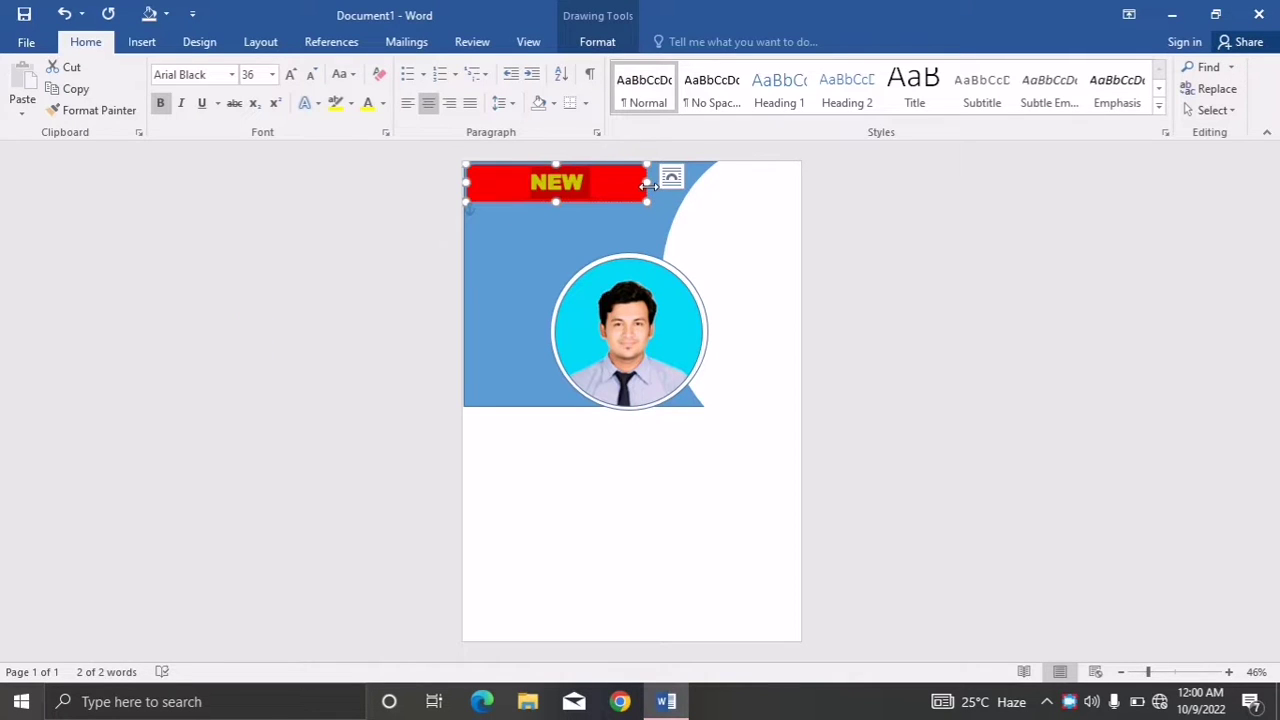
{"action": "left_click_drag", "start_coordinate": [646, 186], "coordinate": [655, 186]}
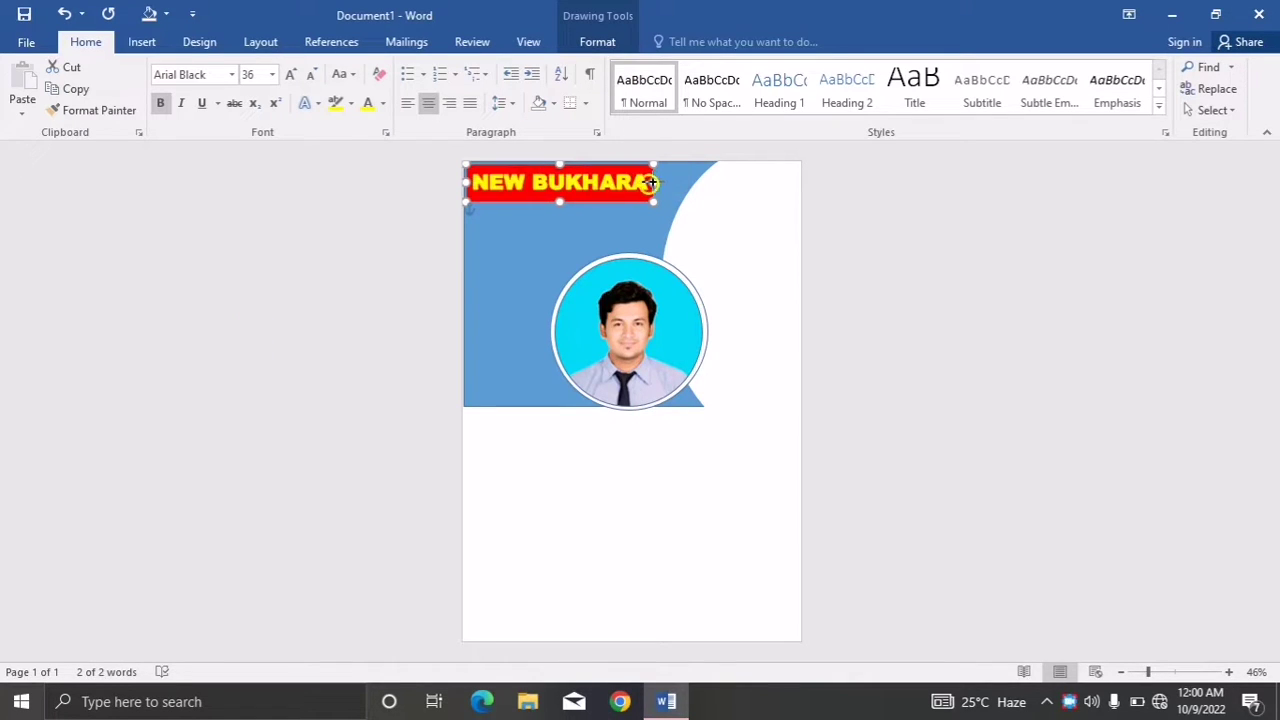
{"action": "left_click", "coordinate": [617, 233]}
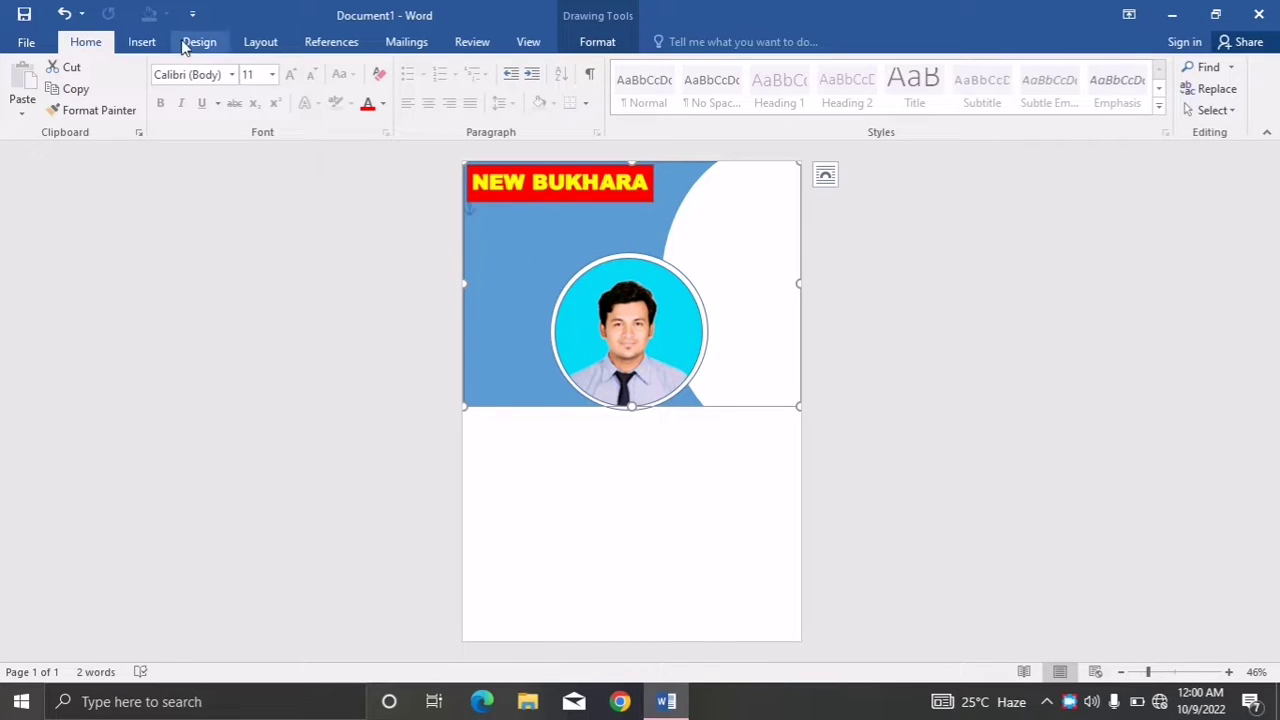
Draw a rectangle directly under the red banner, about 1.11" by 4.64".
{"action": "left_click", "coordinate": [145, 42]}
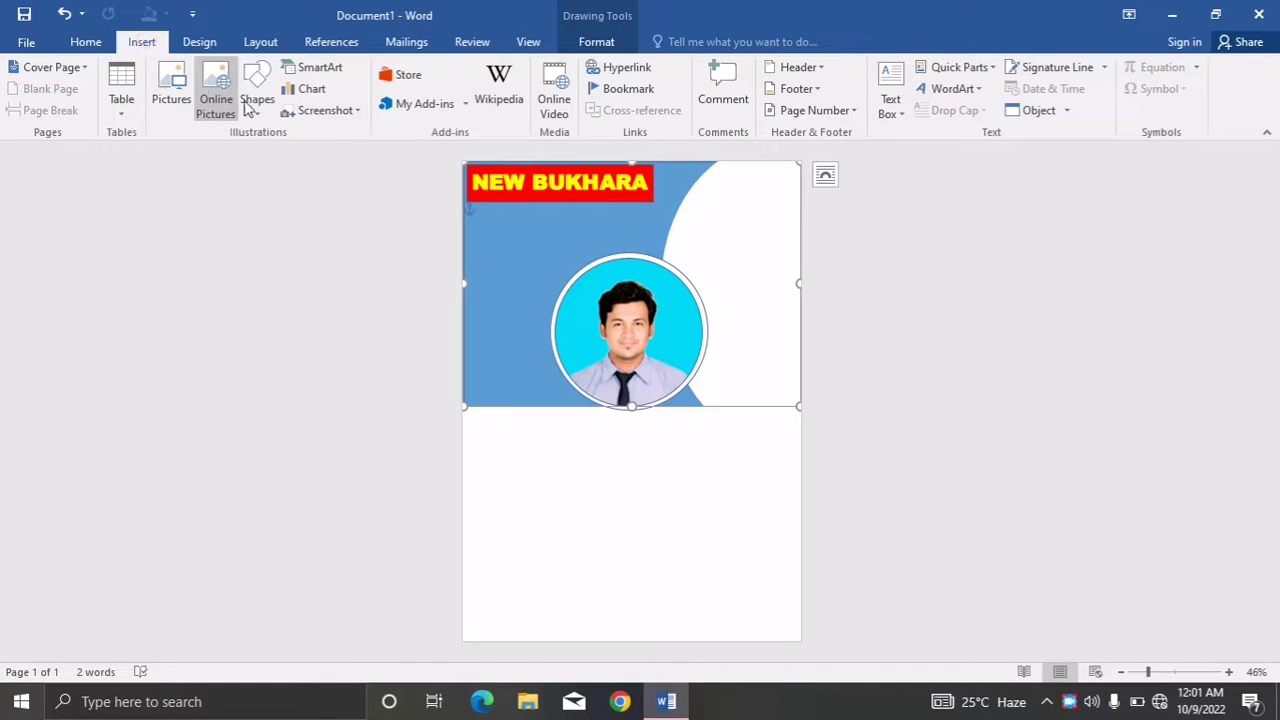
{"action": "left_click", "coordinate": [252, 104]}
{"action": "left_click", "coordinate": [288, 155]}
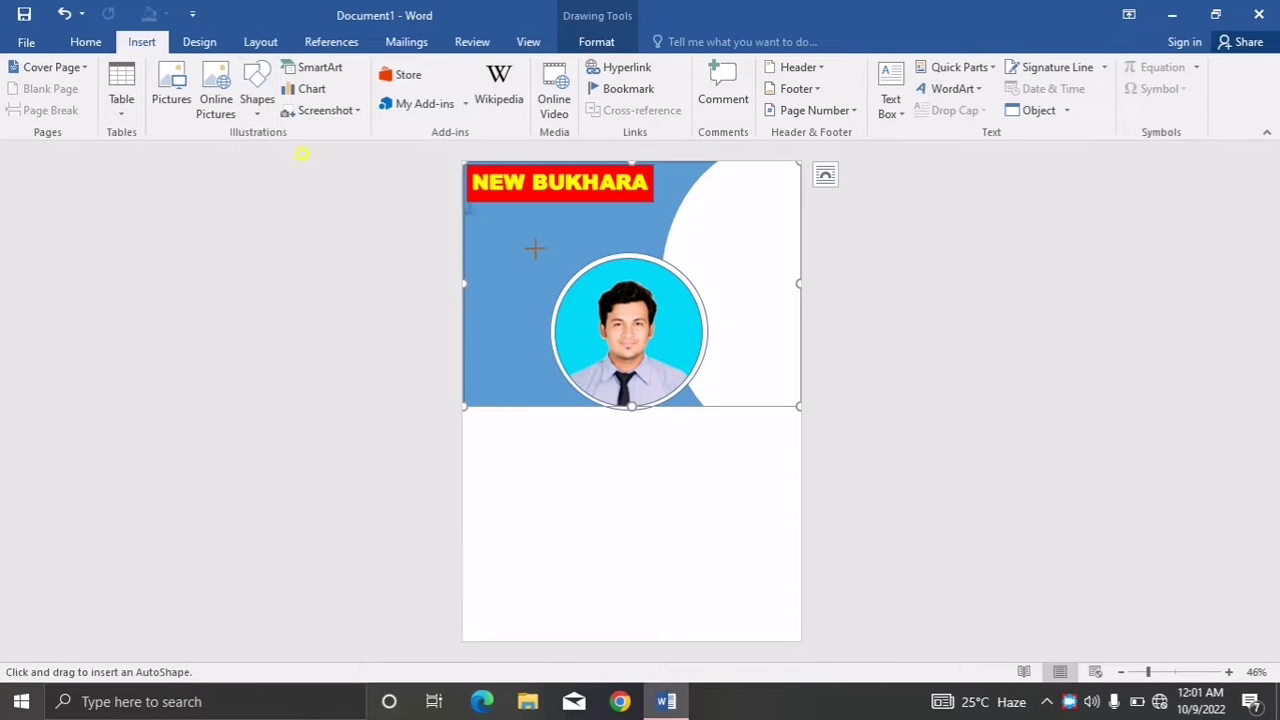
{"action": "mouse_move", "coordinate": [470, 213]}
{"action": "left_mouse_down"}
{"action": "mouse_move", "coordinate": [672, 255]}
{"action": "mouse_move", "coordinate": [660, 255]}
{"action": "left_mouse_up"}
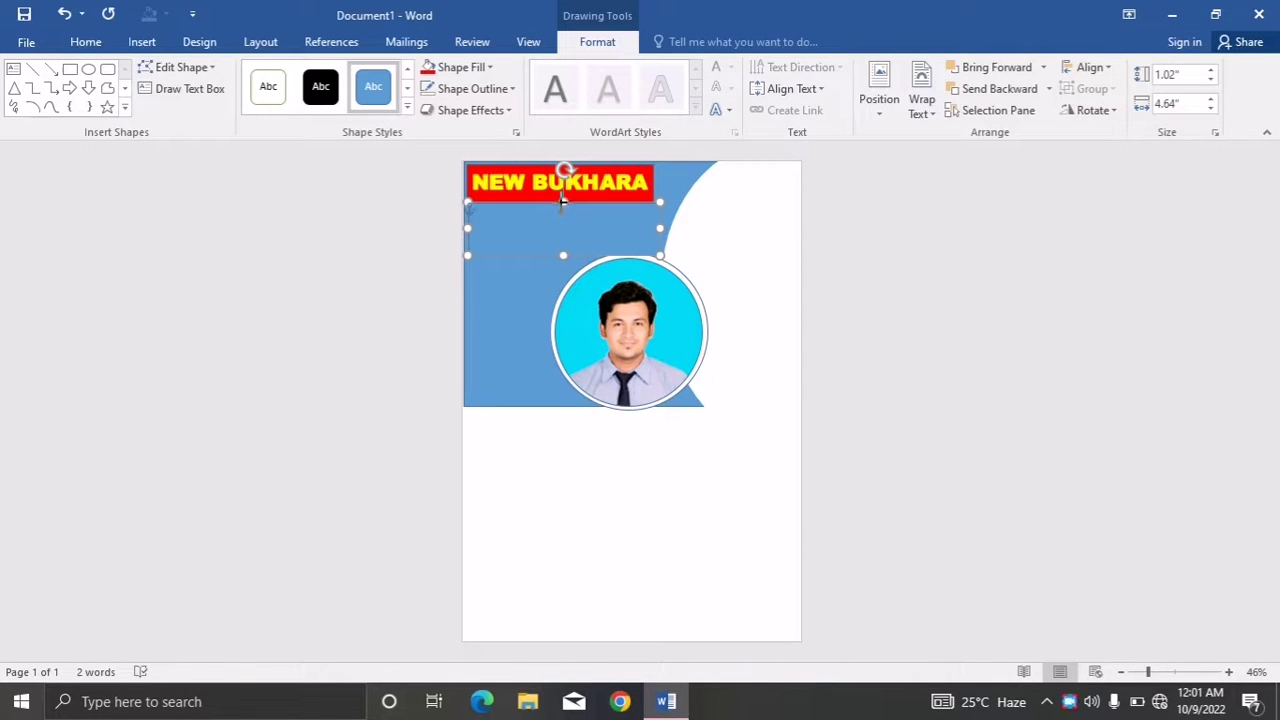
{"action": "left_click_drag", "start_coordinate": [563, 210], "coordinate": [563, 202]}
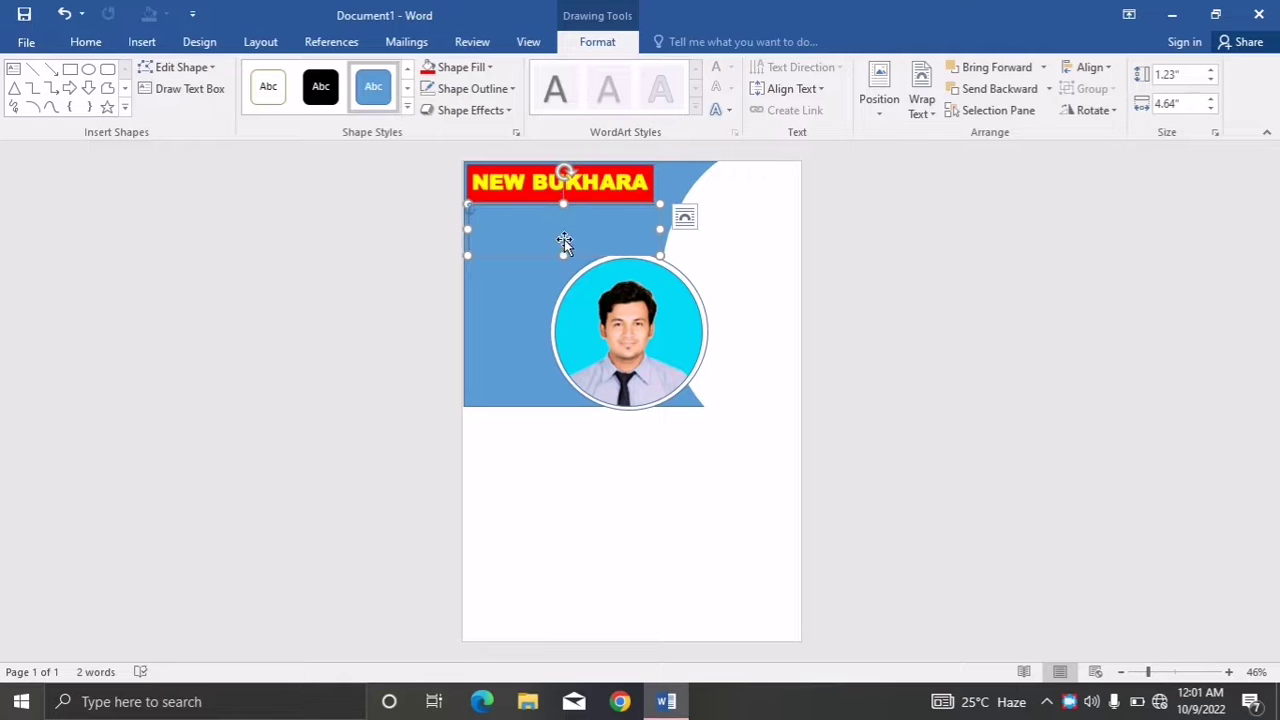
{"action": "left_click_drag", "start_coordinate": [563, 255], "coordinate": [562, 250]}
Type 'COLLEGE OF SCIENCE & TECNOLOGY' in the new rectangle.
{"action": "left_click", "coordinate": [500, 222]}
{"action": "type", "text": "COLLEGE"}
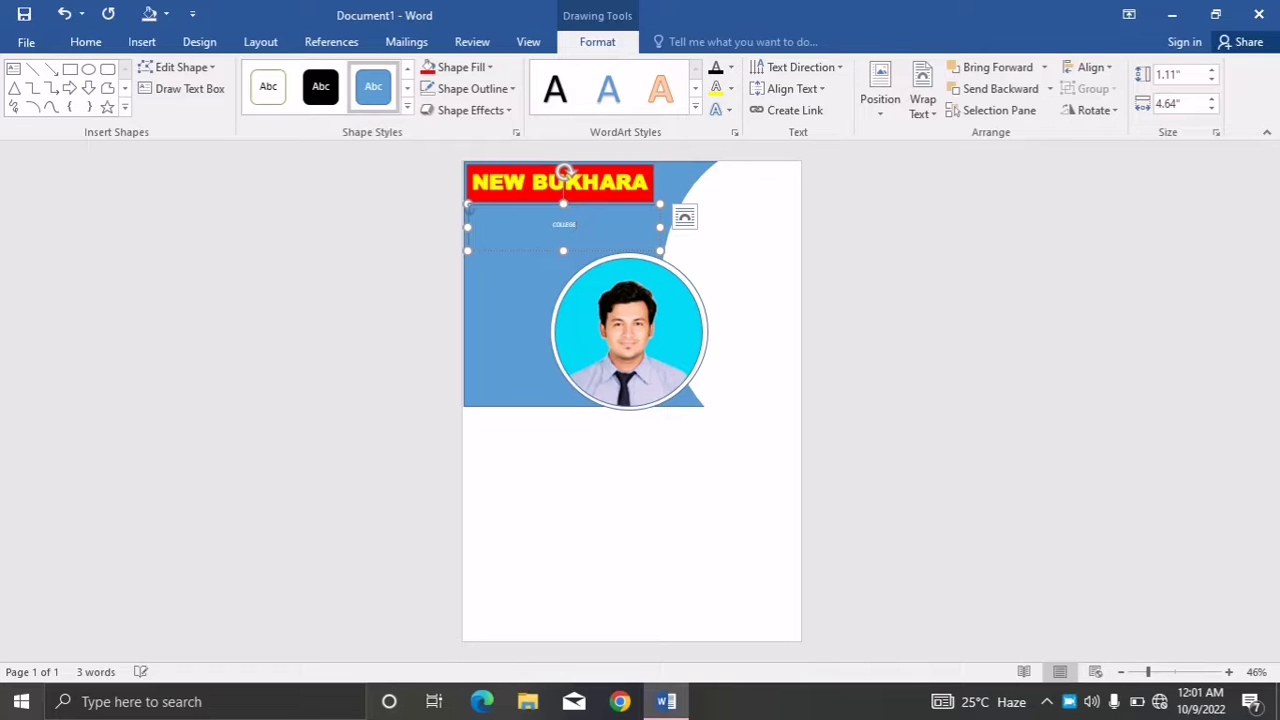
{"action": "type", "text": "O"}
{"action": "type", "text": "F S"}
{"action": "type", "text": "CIENCE"}
{"action": "type", "text": " &"}
{"action": "type", "text": " TE"}
{"action": "type", "text": "C"}
{"action": "key", "text": "BackSpace"}
{"action": "type", "text": "HNOLO"}
{"action": "type", "text": "G"}
{"action": "type", "text": "Y"}
Enlarge the college name one size step and add a second line, 'MAIDAN DIR (L)'.
{"action": "left_click_drag", "start_coordinate": [535, 231], "coordinate": [514, 232]}
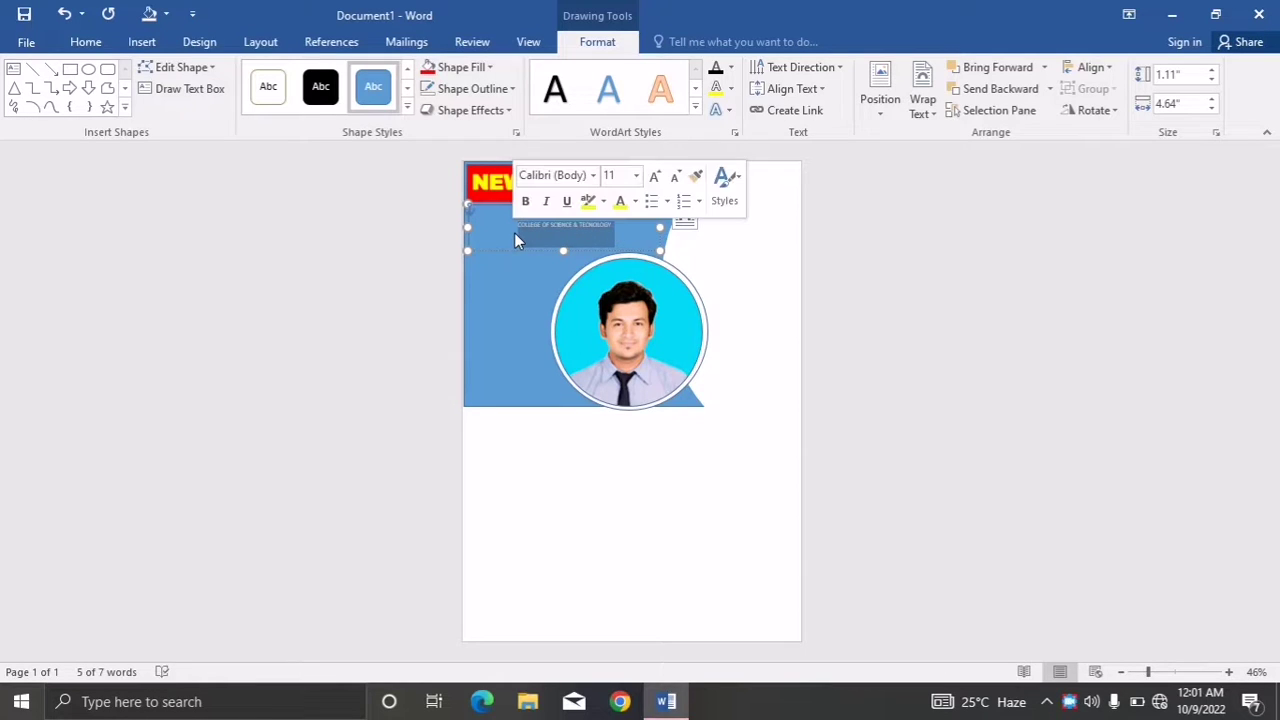
{"action": "key", "text": "ctrl+bracketright"}
{"action": "key", "text": "ctrl+bracketright"}
{"action": "key", "text": "ctrl+bracketright"}
{"action": "key", "text": "ctrl+bracketright"}
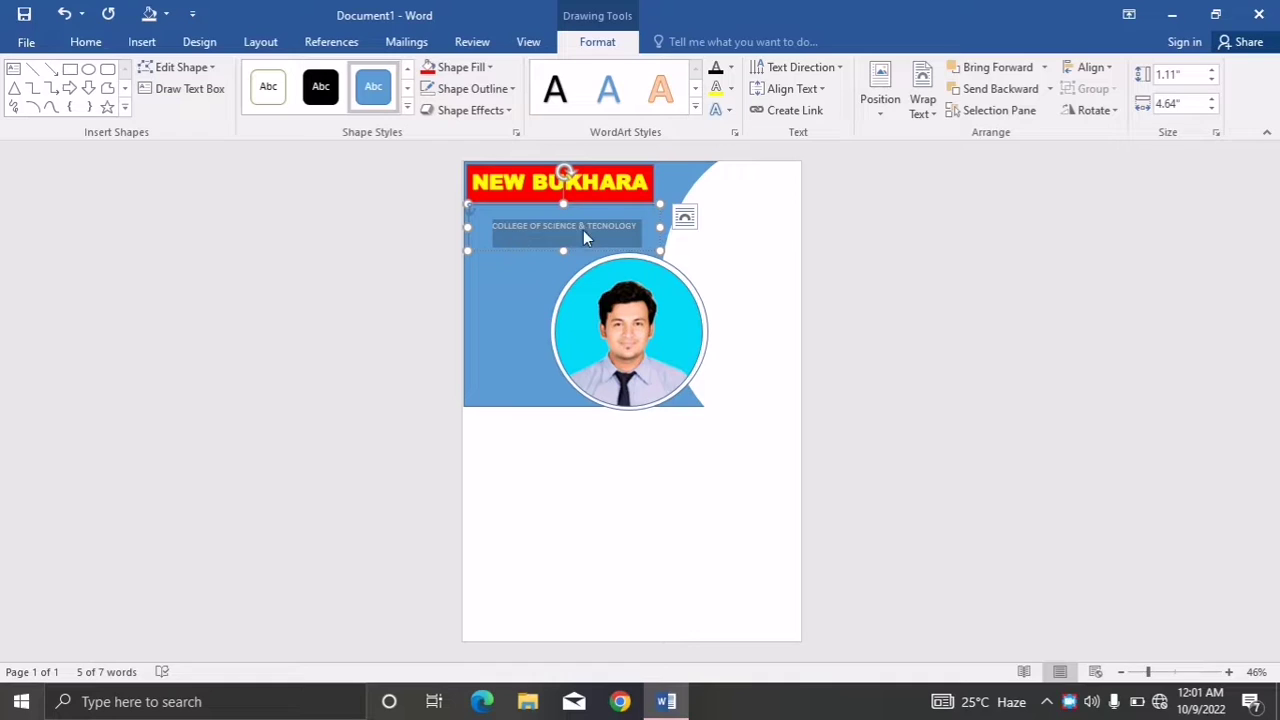
{"action": "left_click", "coordinate": [643, 229]}
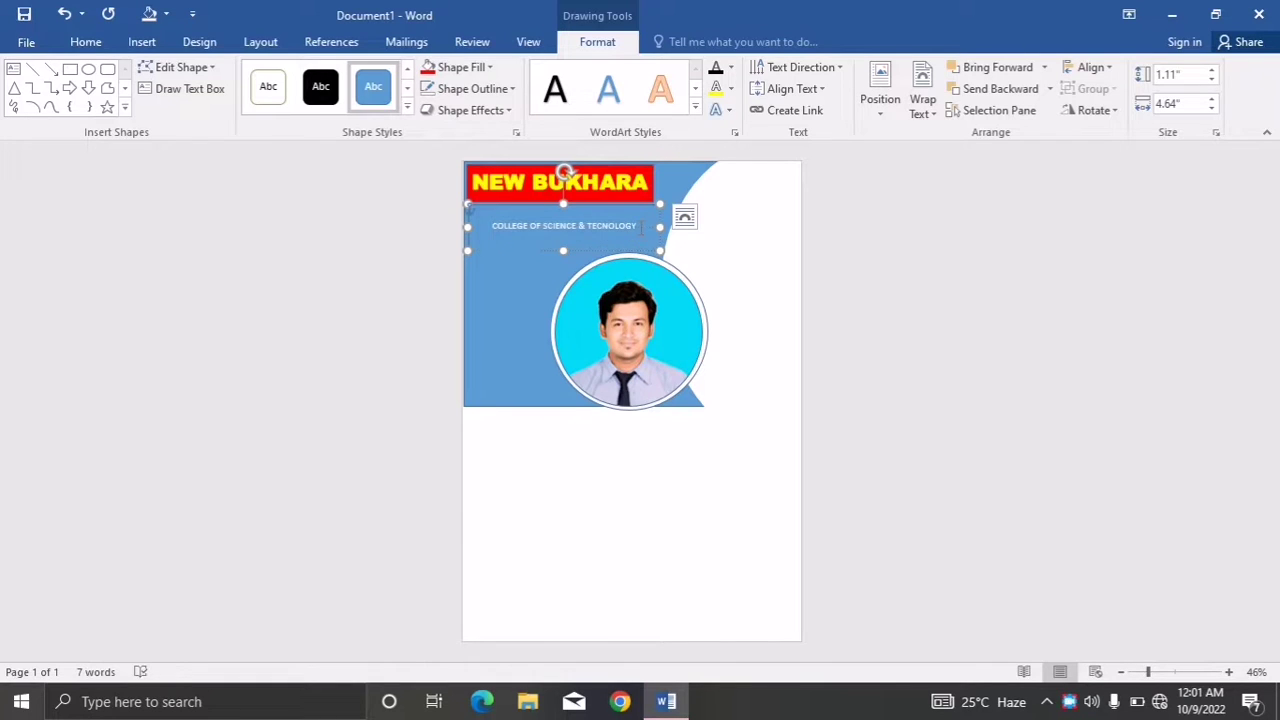
{"action": "key", "text": "Return"}
{"action": "type", "text": "MAIDAN DIR"}
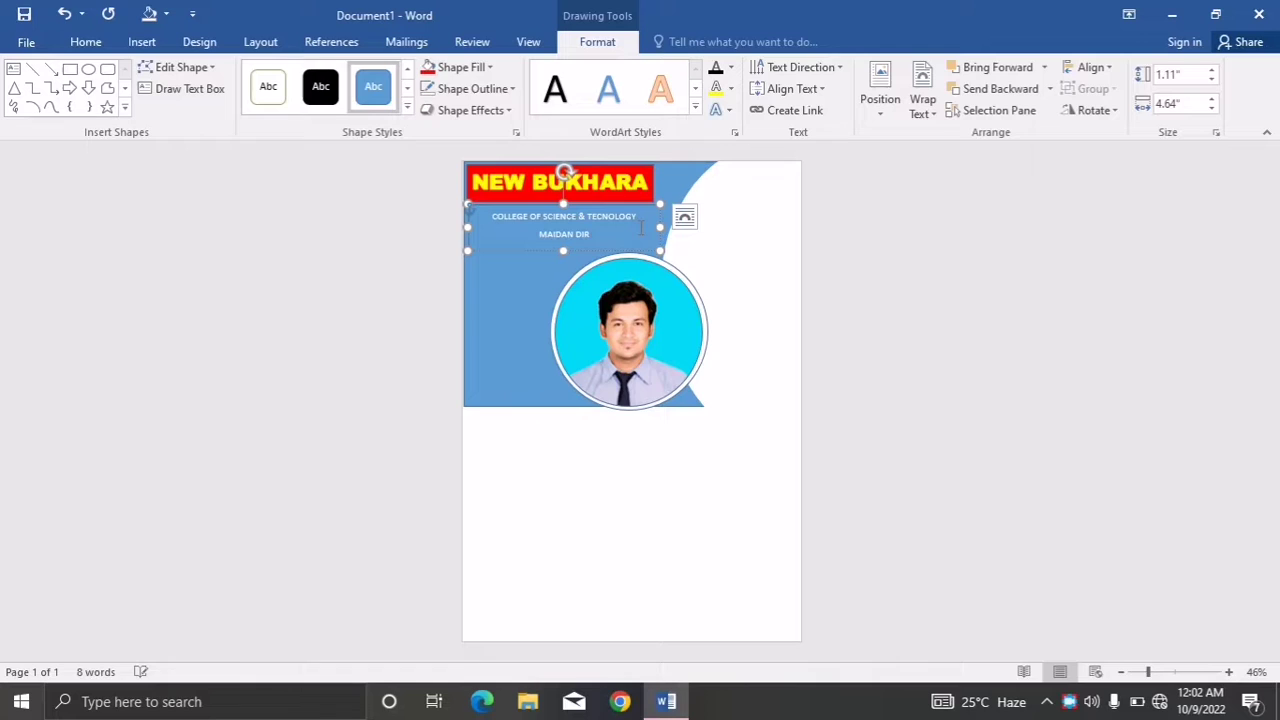
{"action": "type", "text": "("}
{"action": "type", "text": "L"}
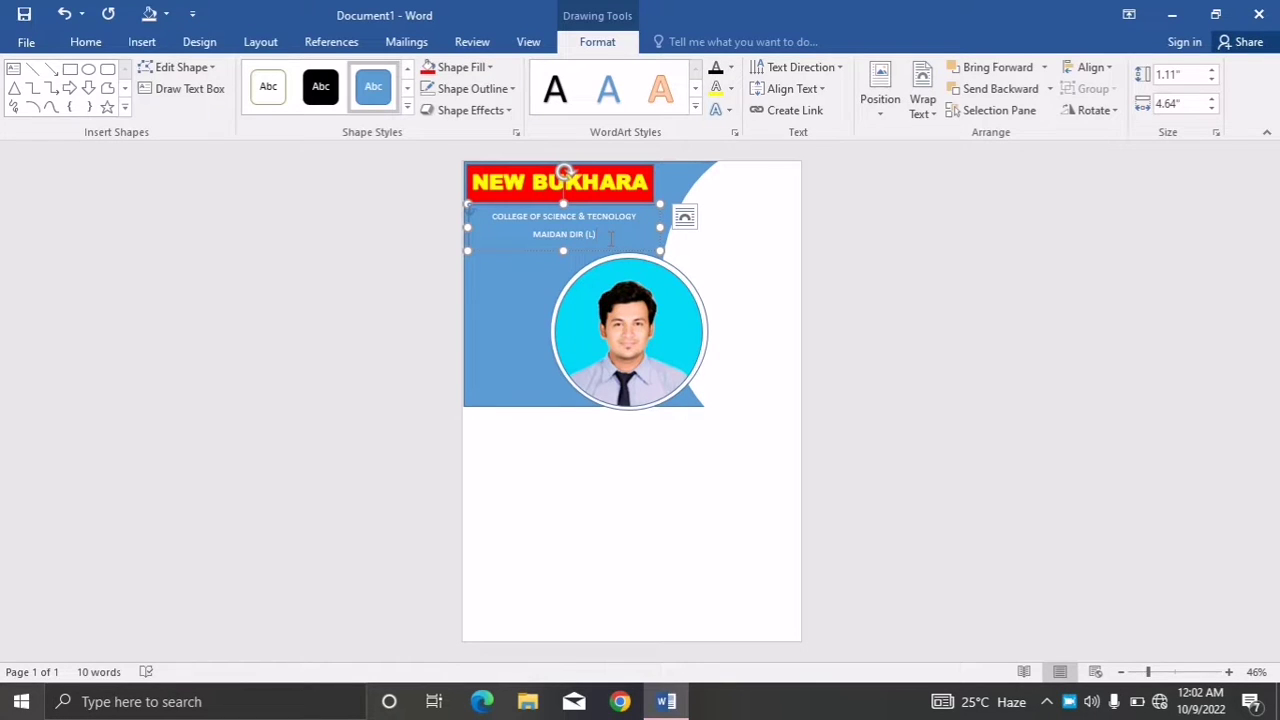
Enlarge the college text four size steps, then shrink it two so the name fits one line.
{"action": "left_click_drag", "start_coordinate": [600, 237], "coordinate": [492, 214]}
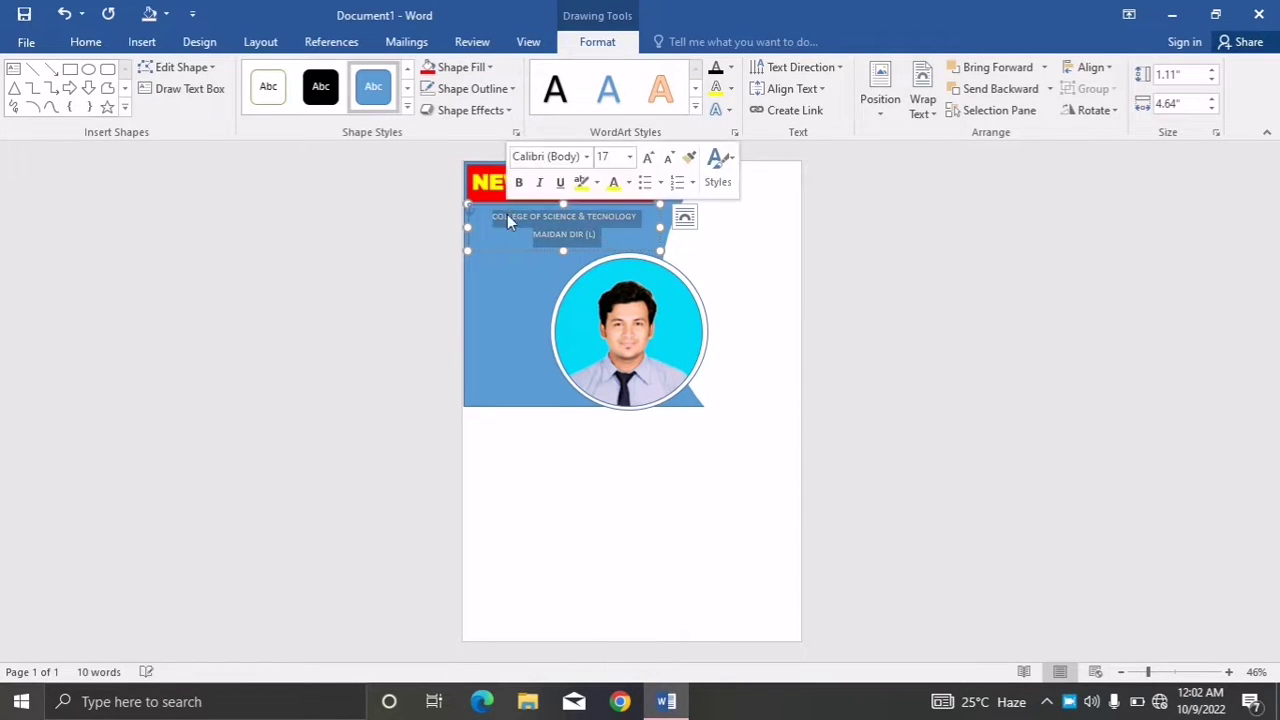
{"action": "left_click", "coordinate": [649, 159]}
{"action": "left_click", "coordinate": [649, 159]}
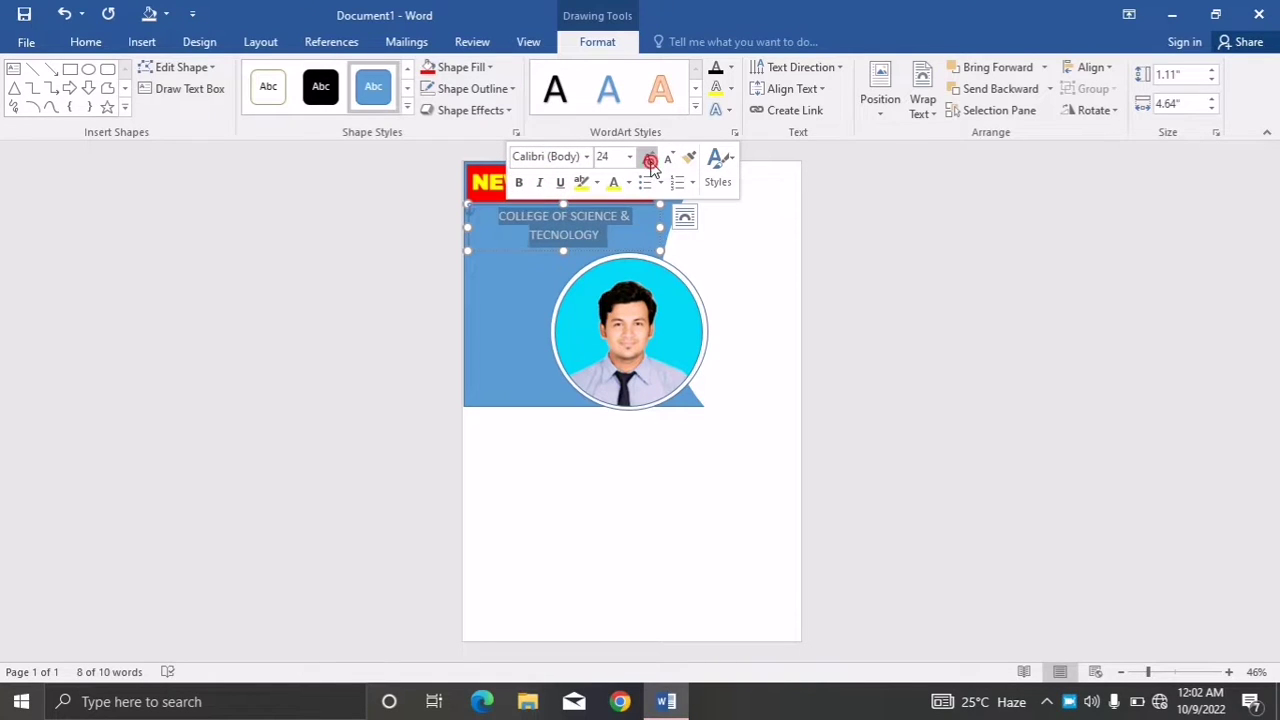
{"action": "left_click", "coordinate": [649, 159]}
{"action": "left_click", "coordinate": [649, 159]}
{"action": "left_click", "coordinate": [668, 160]}
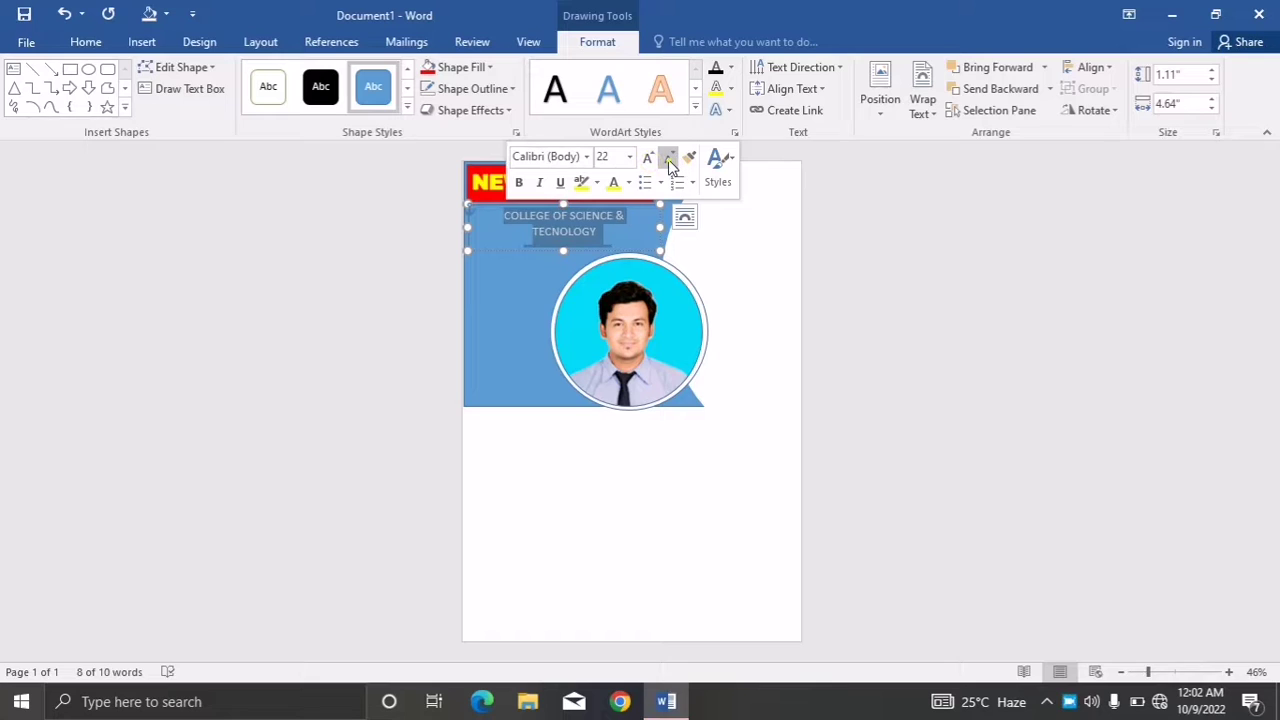
{"action": "left_click", "coordinate": [668, 160]}
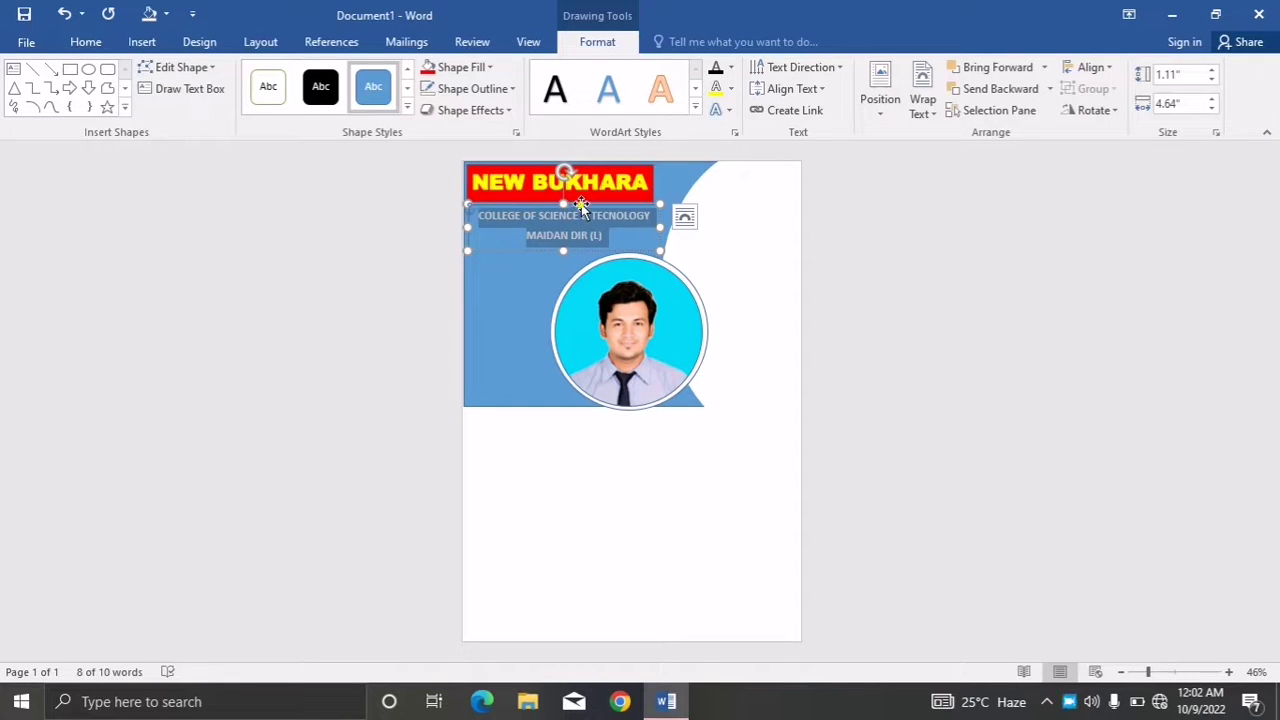
Nudge the college text box up-left and remove its fill and outline so the blue shows through.
{"action": "left_click_drag", "start_coordinate": [580, 204], "coordinate": [575, 202]}
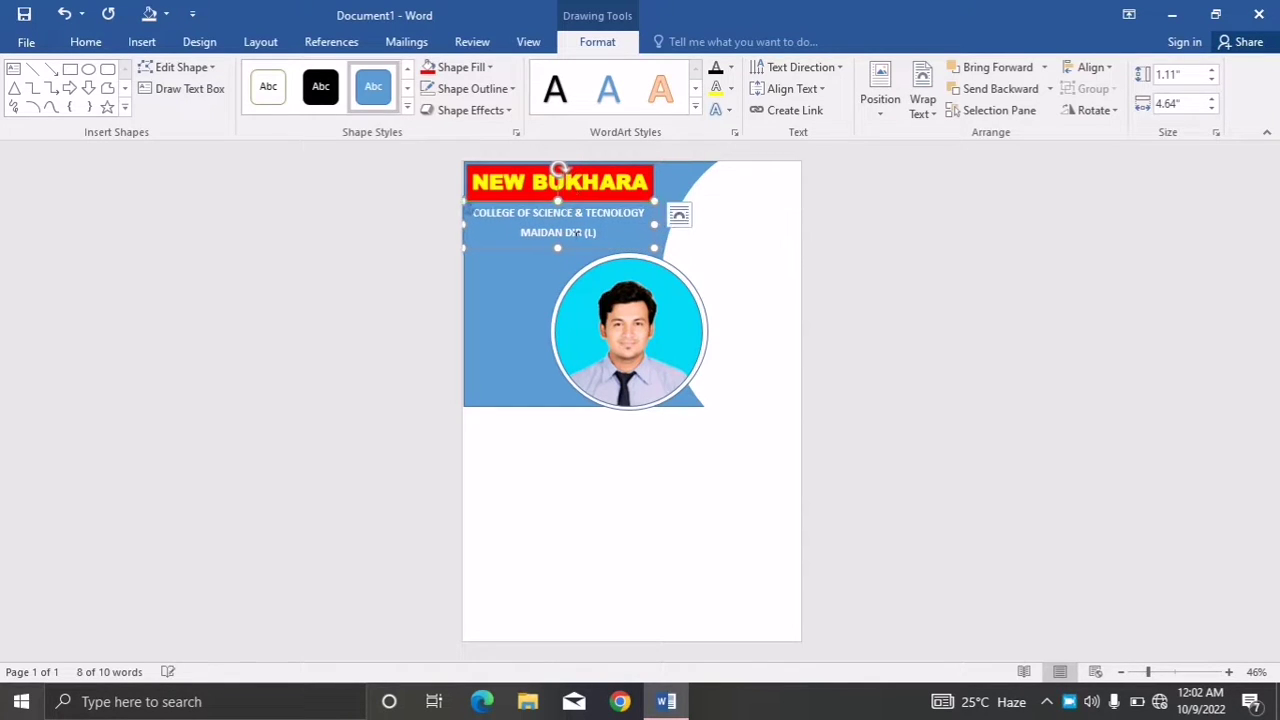
{"action": "left_click", "coordinate": [625, 232]}
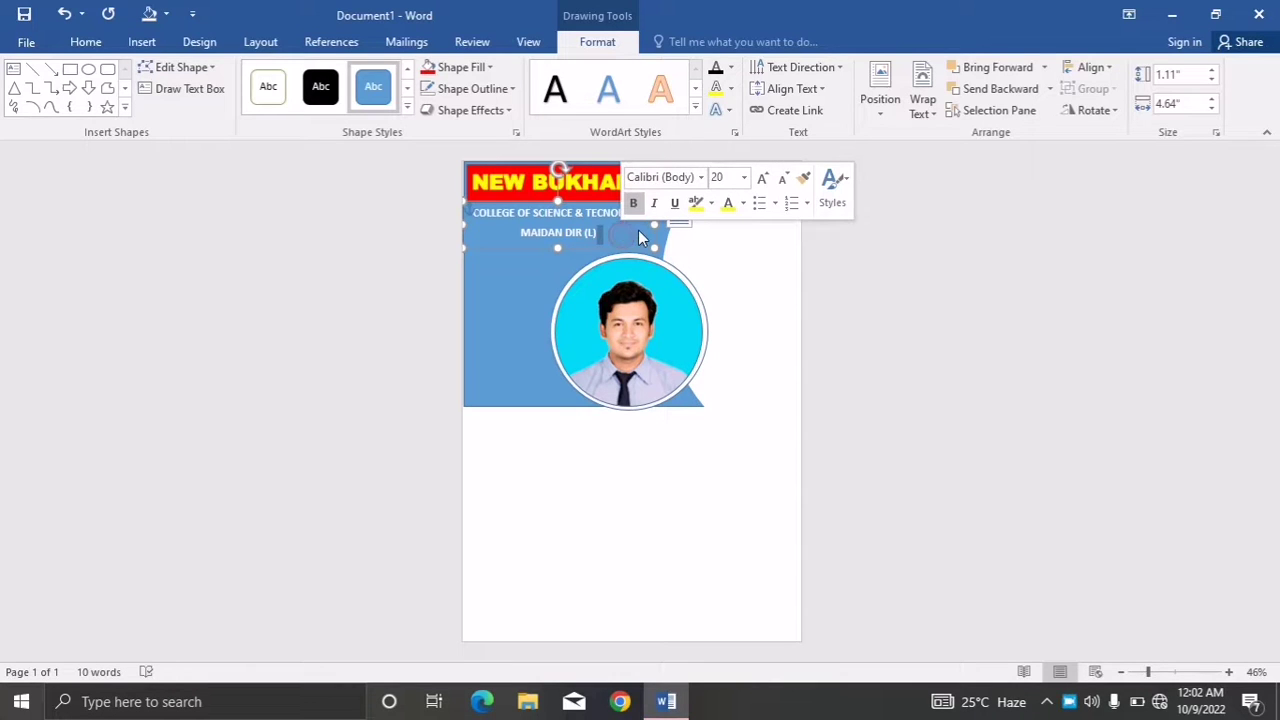
{"action": "left_click", "coordinate": [460, 67]}
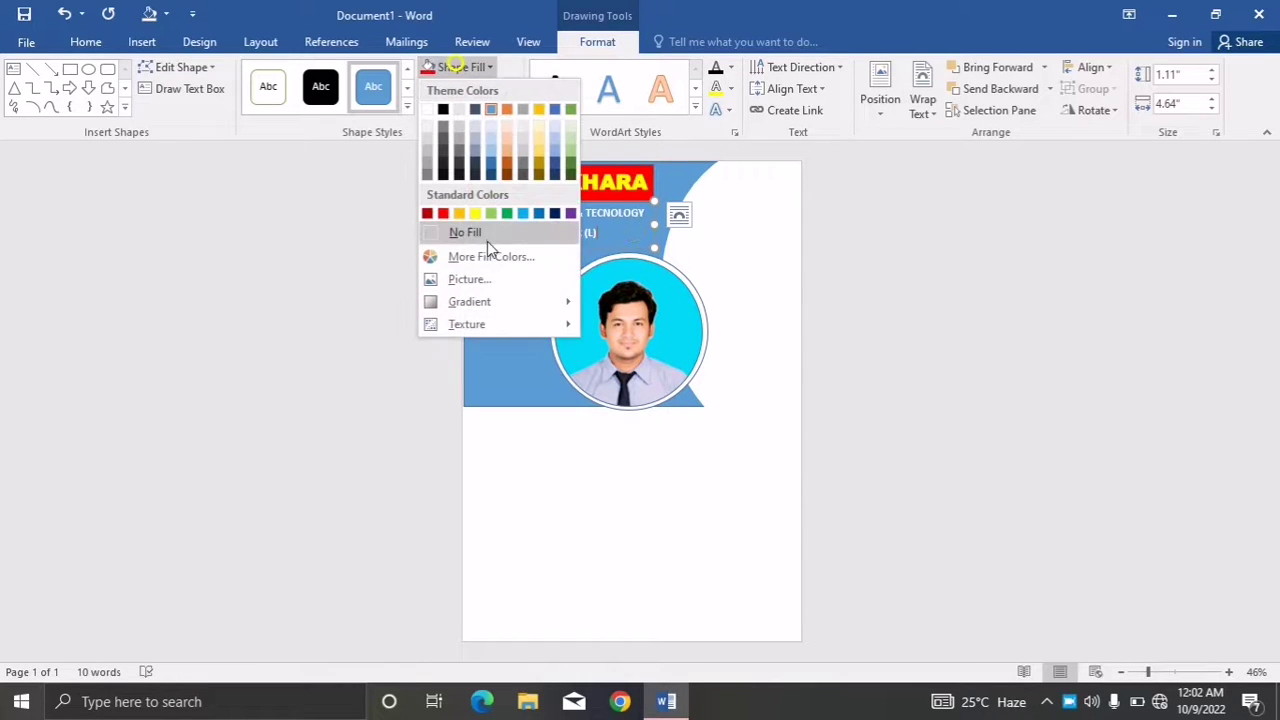
{"action": "left_click", "coordinate": [486, 234]}
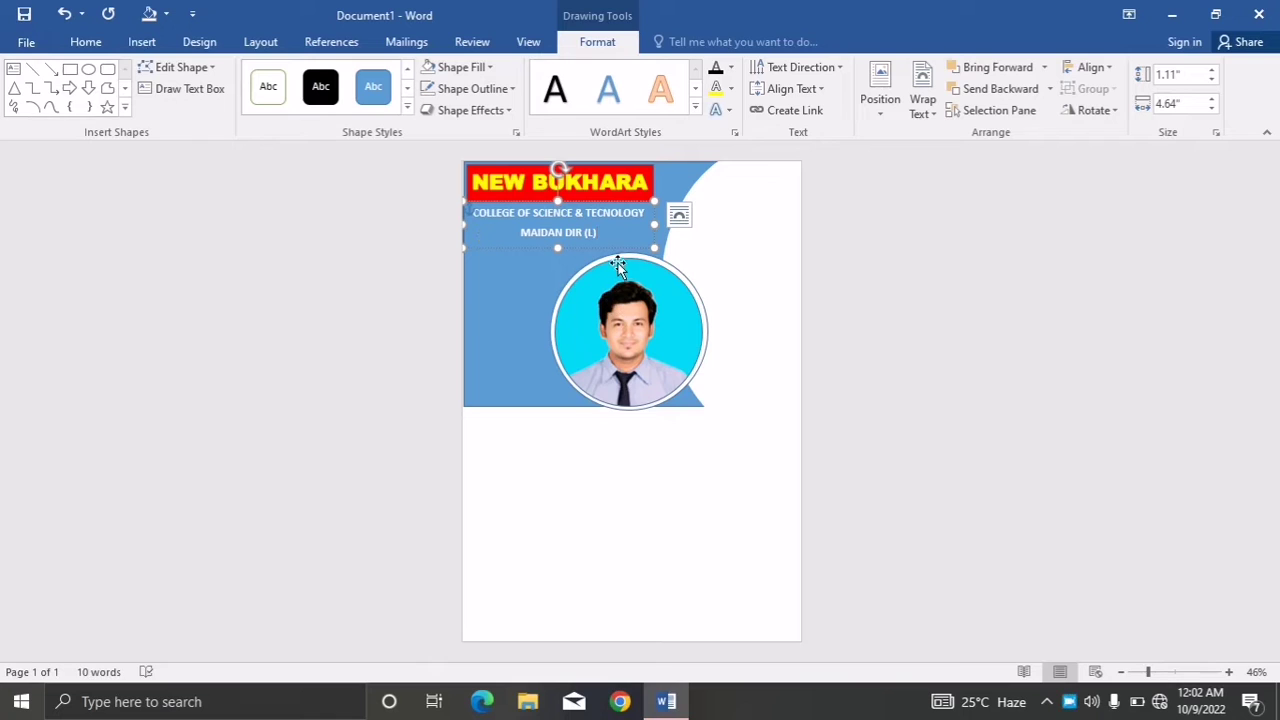
{"action": "left_click", "coordinate": [474, 88]}
{"action": "left_click", "coordinate": [493, 253]}
Fine-tune the college text size so the name stays on one line.
{"action": "left_click_drag", "start_coordinate": [626, 243], "coordinate": [484, 200]}
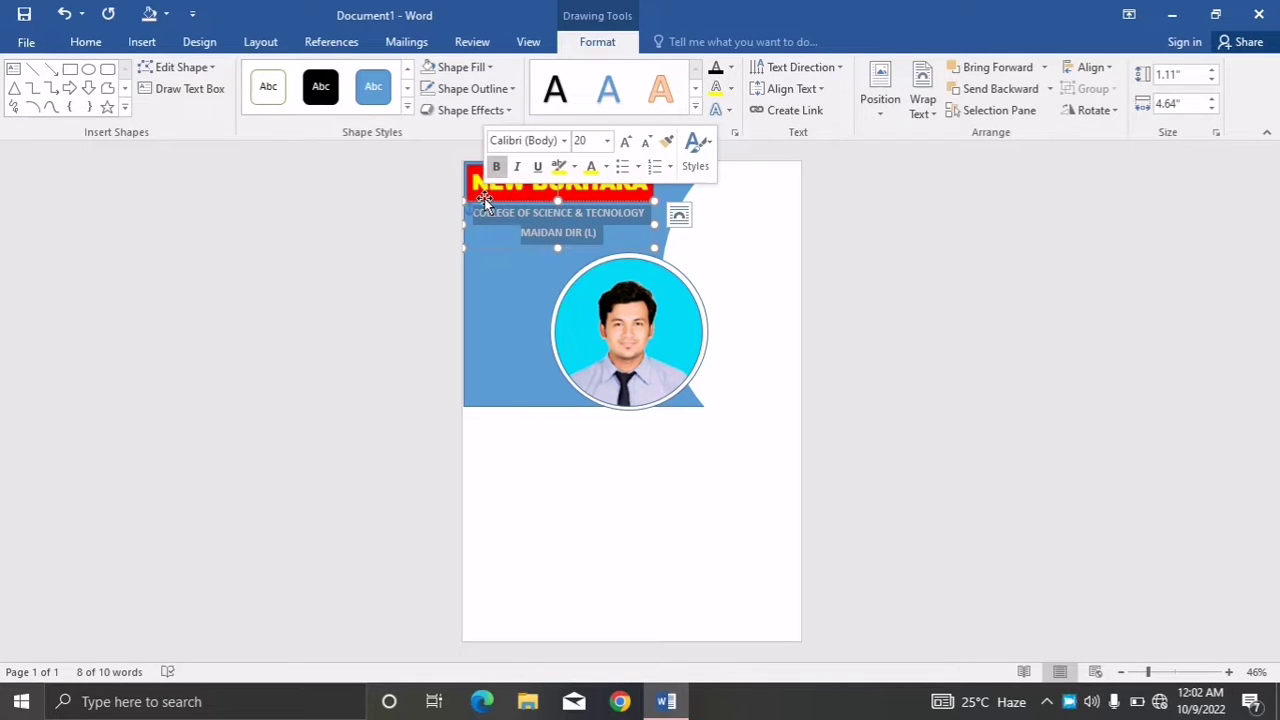
{"action": "key", "text": "ctrl+shift+period"}
{"action": "key", "text": "ctrl+shift+period"}
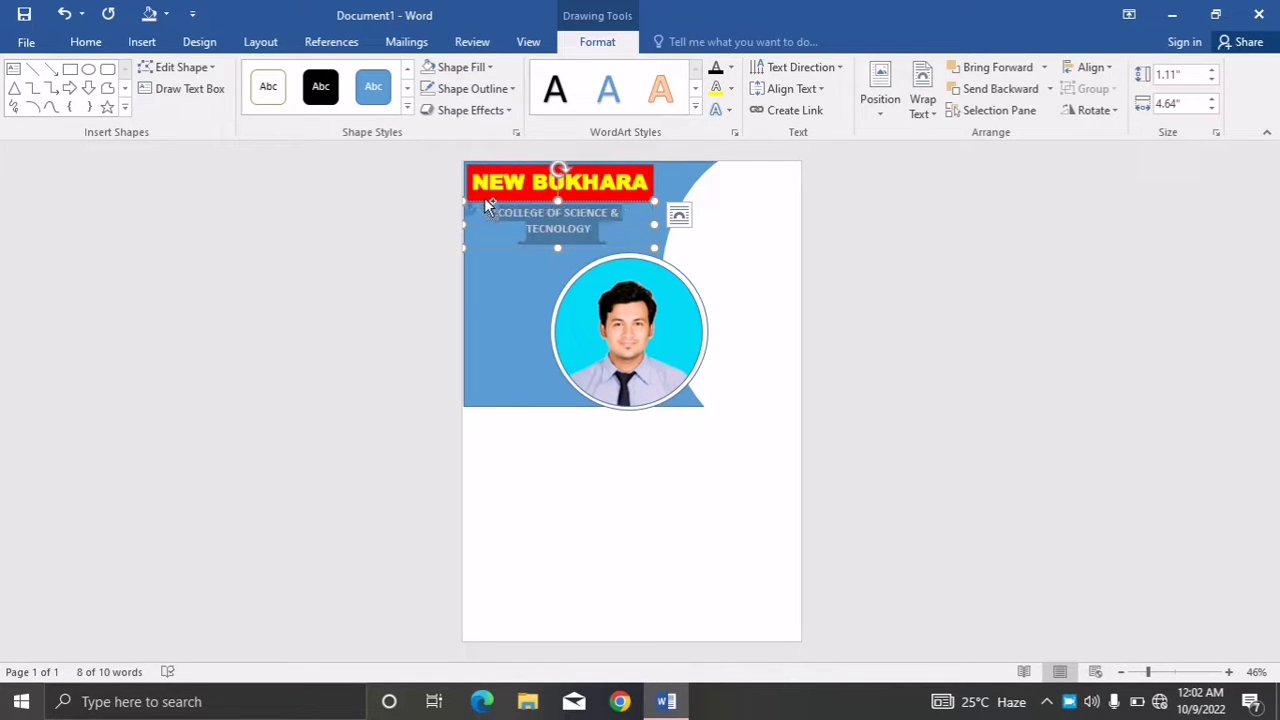
{"action": "key", "text": "ctrl+shift+comma"}
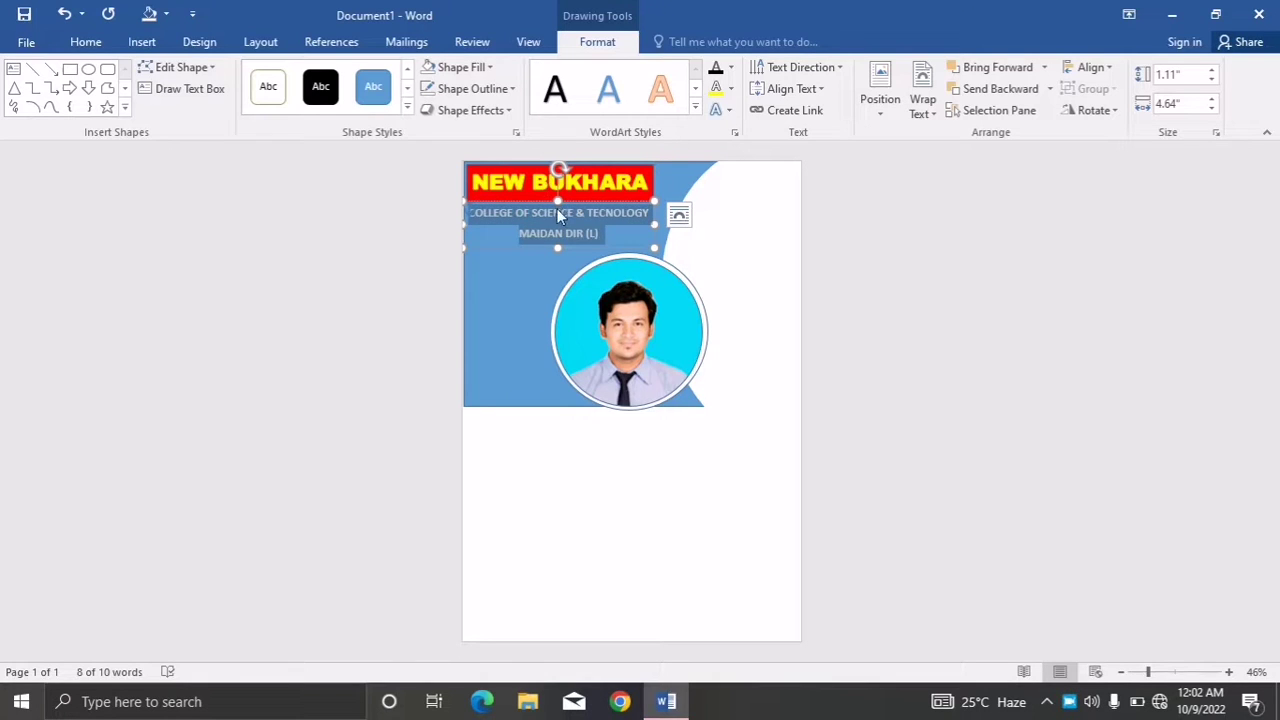
{"action": "left_click", "coordinate": [557, 198]}
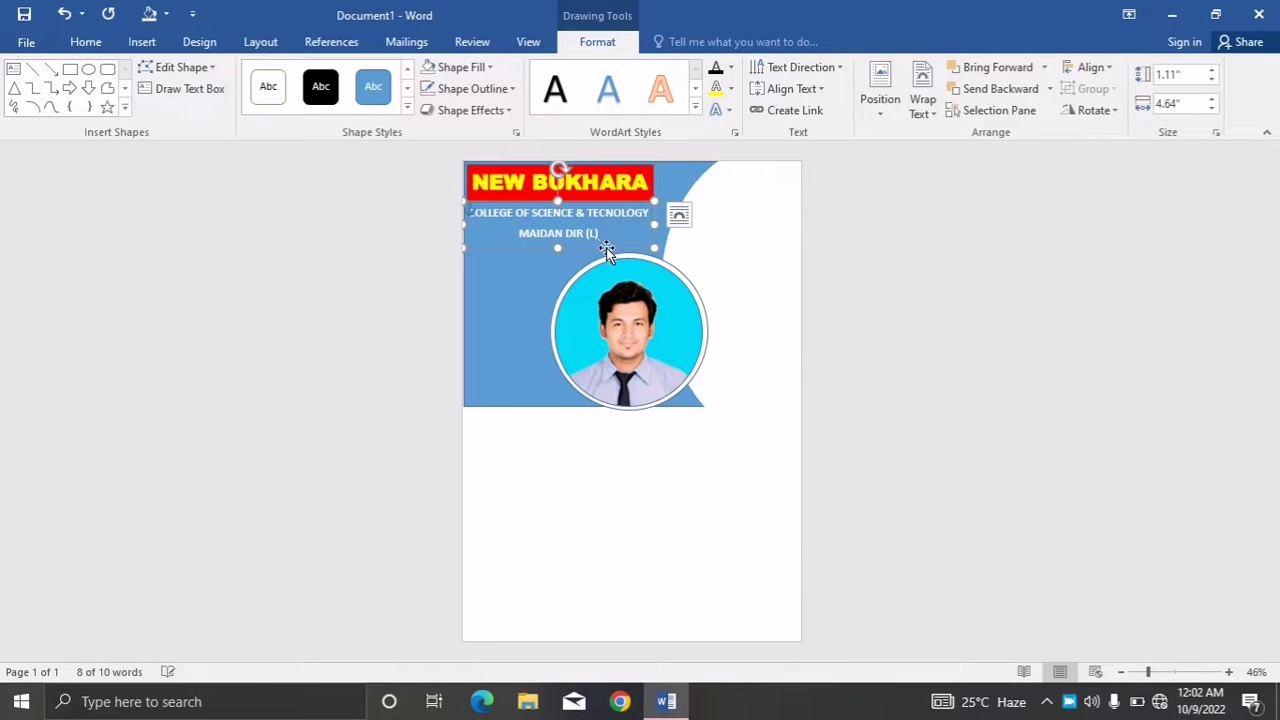
Widen the text box to 5.16" and shift it left, then enlarge the college text one step.
{"action": "left_click_drag", "start_coordinate": [655, 227], "coordinate": [676, 224]}
{"action": "left_click_drag", "start_coordinate": [464, 224], "coordinate": [451, 233]}
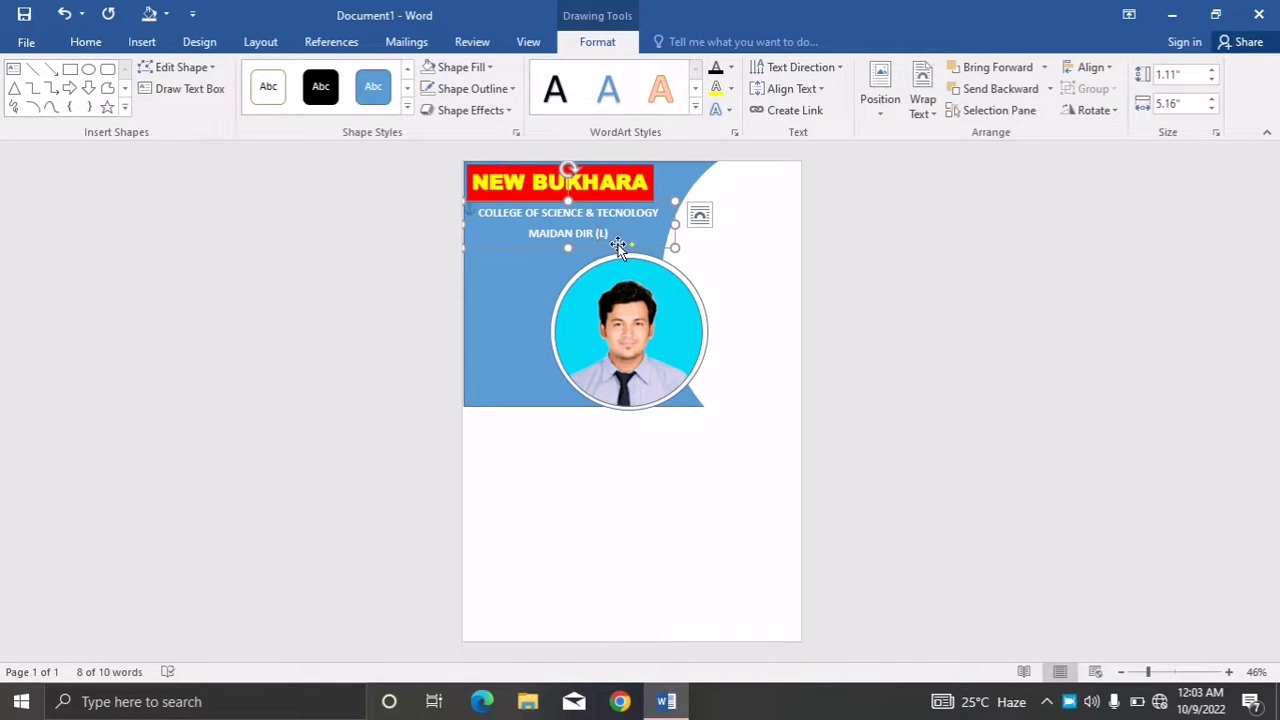
{"action": "mouse_move", "coordinate": [631, 253]}
{"action": "left_mouse_down"}
{"action": "mouse_move", "coordinate": [612, 258]}
{"action": "mouse_move", "coordinate": [502, 200]}
{"action": "left_mouse_up"}
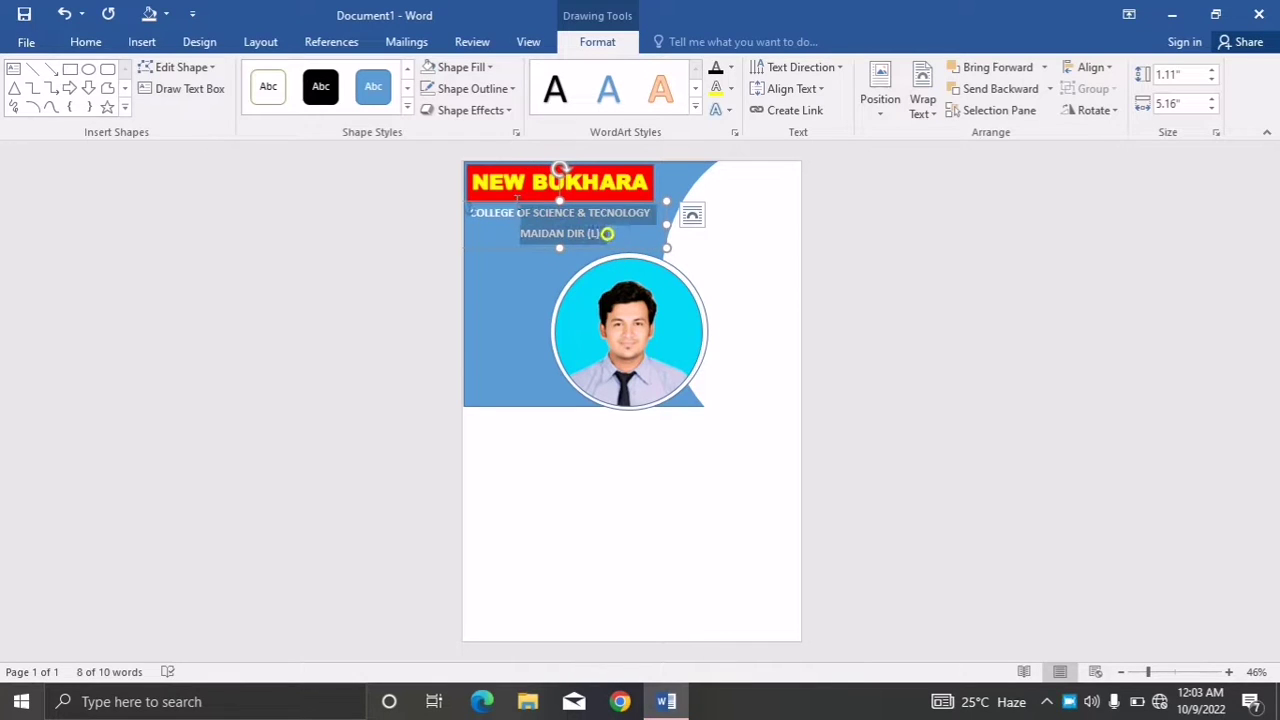
{"action": "key", "text": "ctrl+bracketright"}
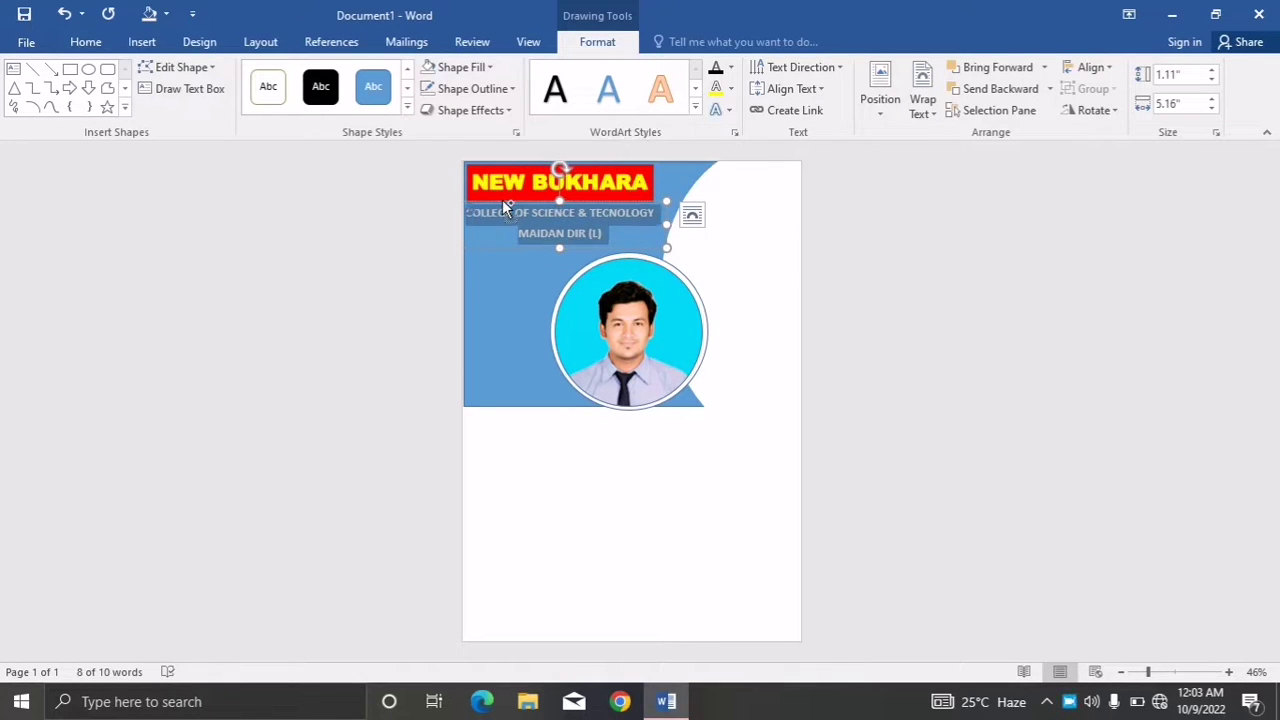
{"action": "key", "text": "ctrl+bracketright"}
{"action": "key", "text": "ctrl+bracketright"}
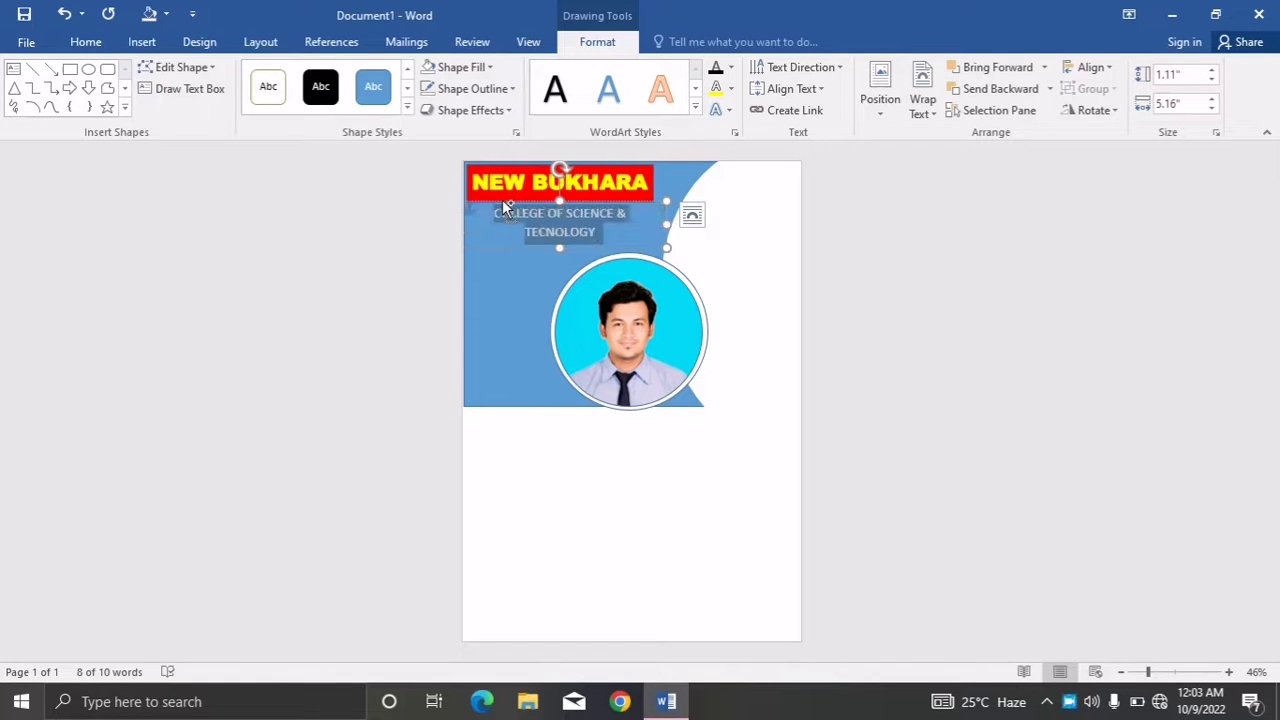
{"action": "key", "text": "ctrl+bracketleft"}
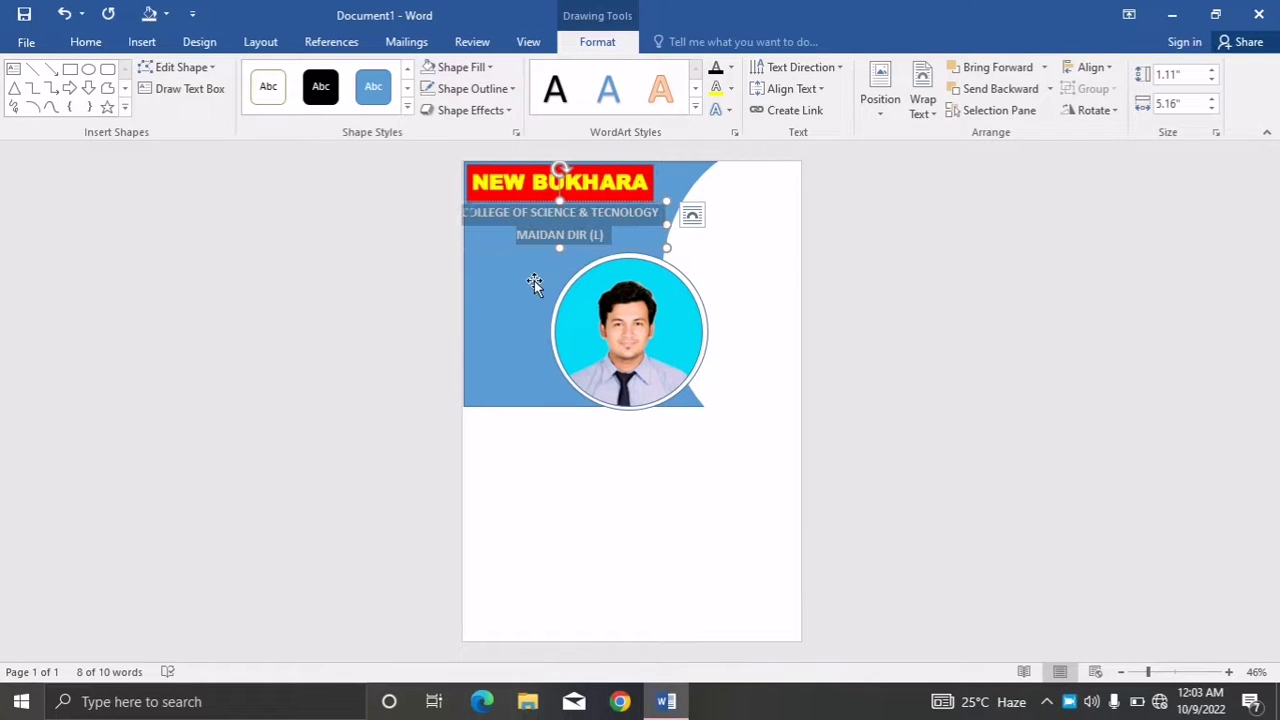
{"action": "left_click", "coordinate": [528, 284]}
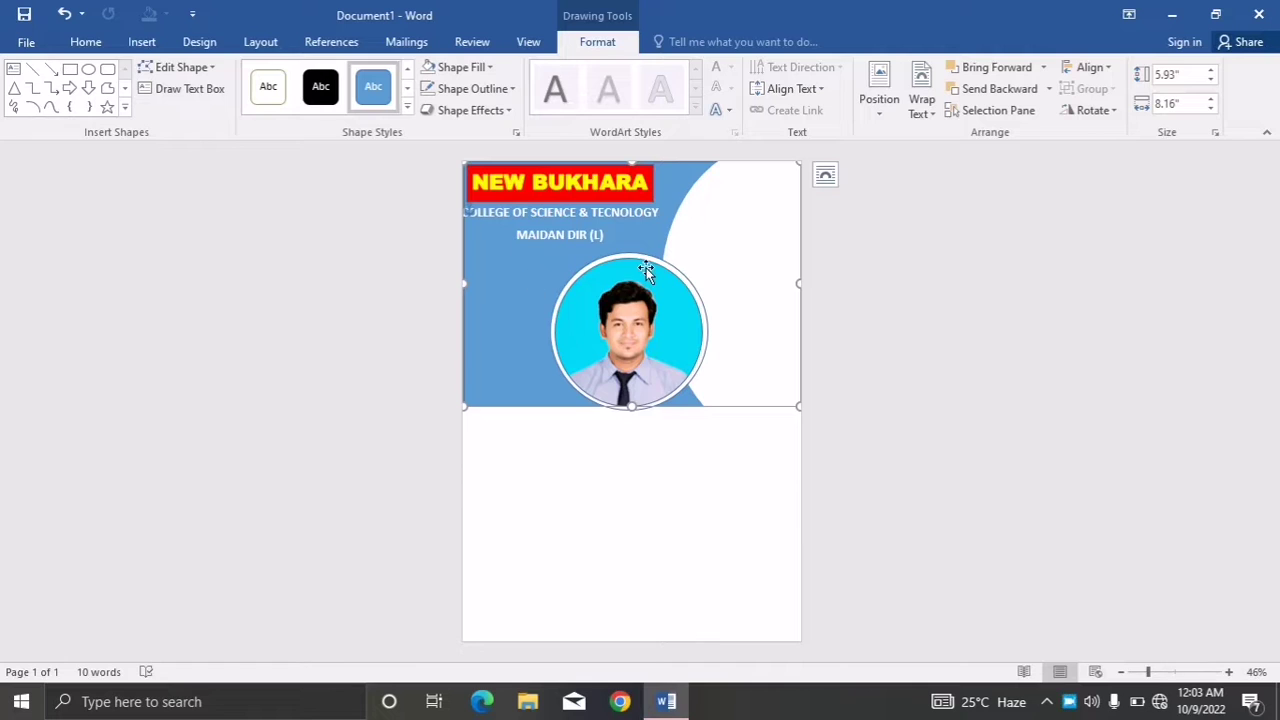
{"action": "left_click_drag", "start_coordinate": [626, 242], "coordinate": [463, 212]}
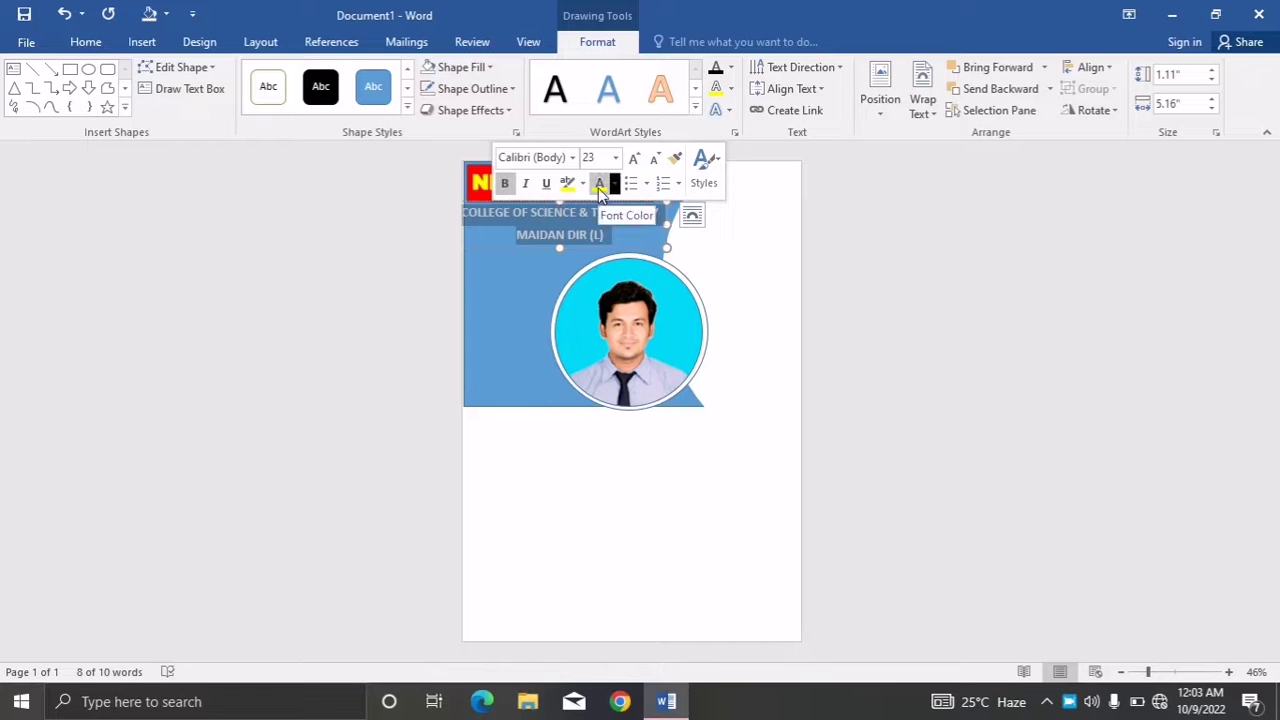
Colour the college text yellow and give it a yellow text outline.
{"action": "left_click", "coordinate": [599, 185]}
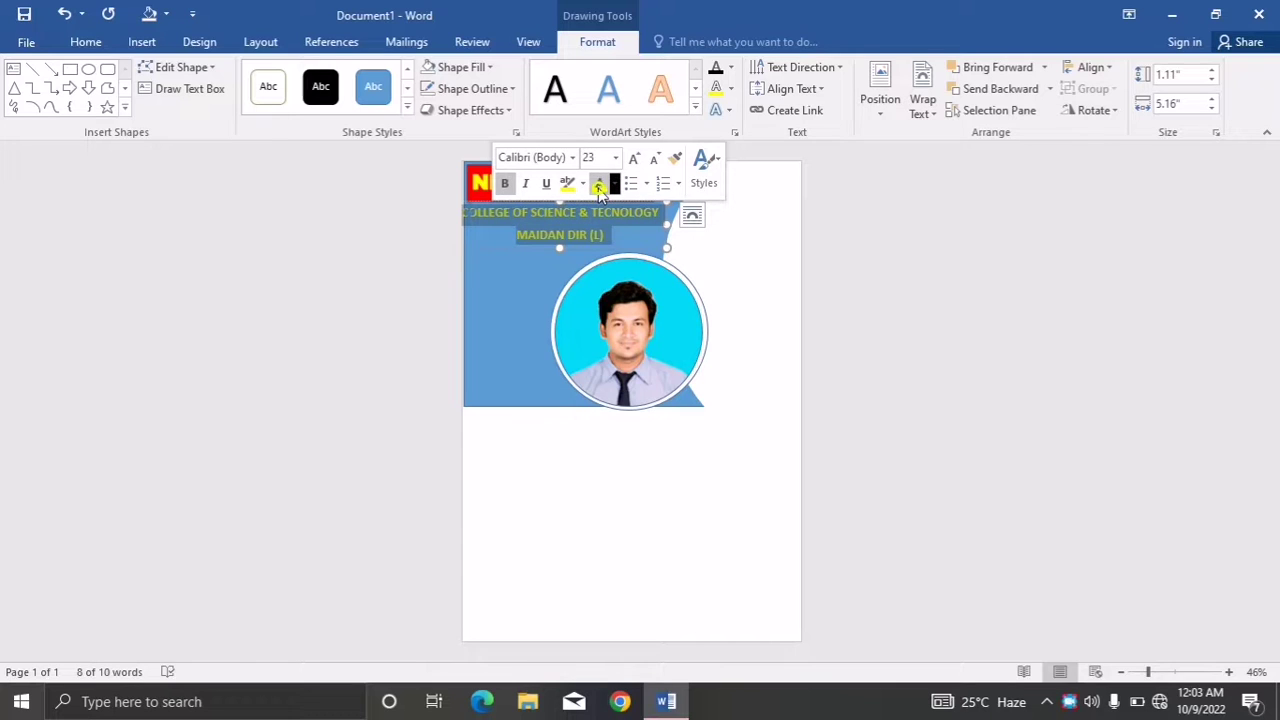
{"action": "left_click", "coordinate": [522, 281]}
{"action": "left_click_drag", "start_coordinate": [612, 236], "coordinate": [452, 207]}
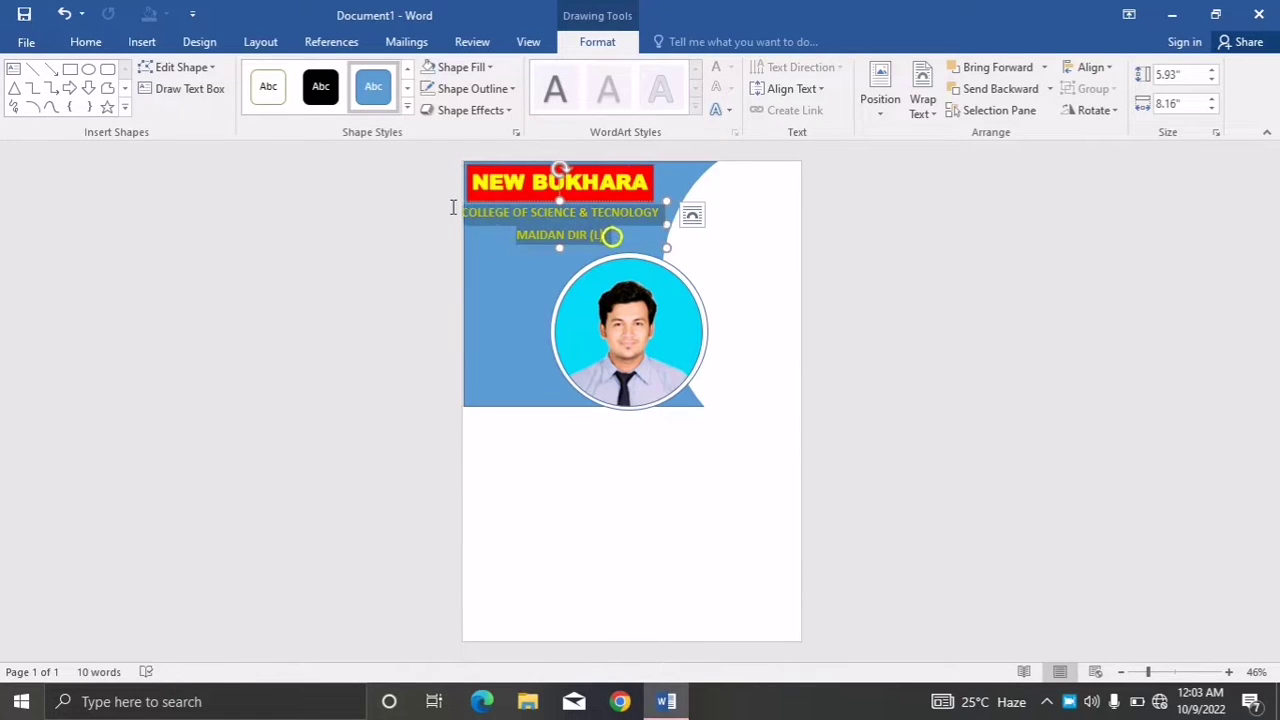
{"action": "left_click", "coordinate": [86, 43]}
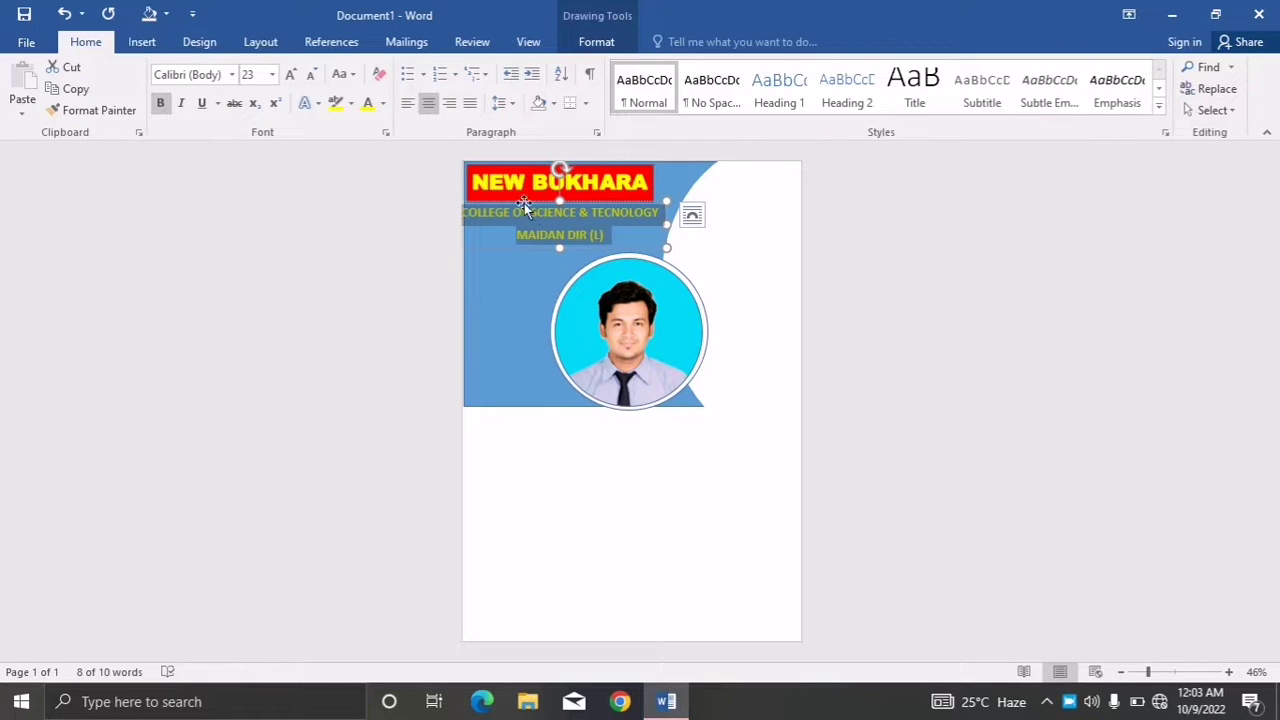
{"action": "left_click", "coordinate": [318, 104]}
{"action": "mouse_move", "coordinate": [431, 288]}
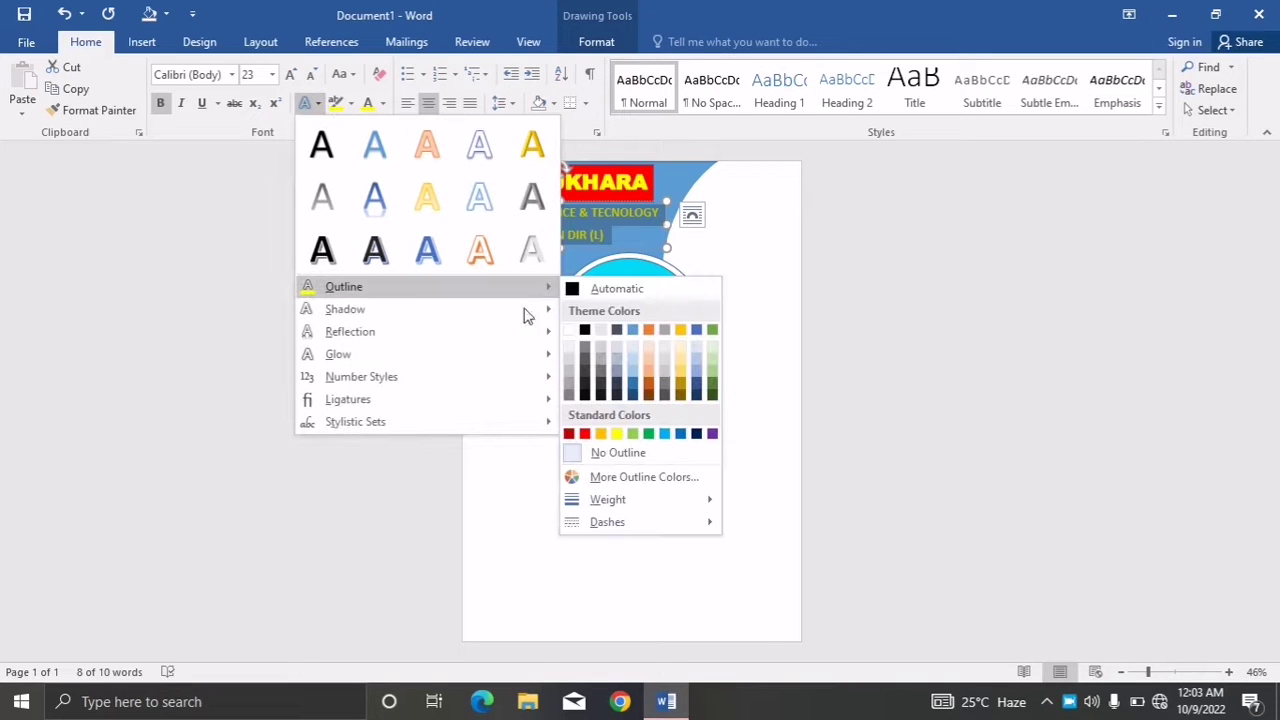
{"action": "left_click", "coordinate": [615, 432]}
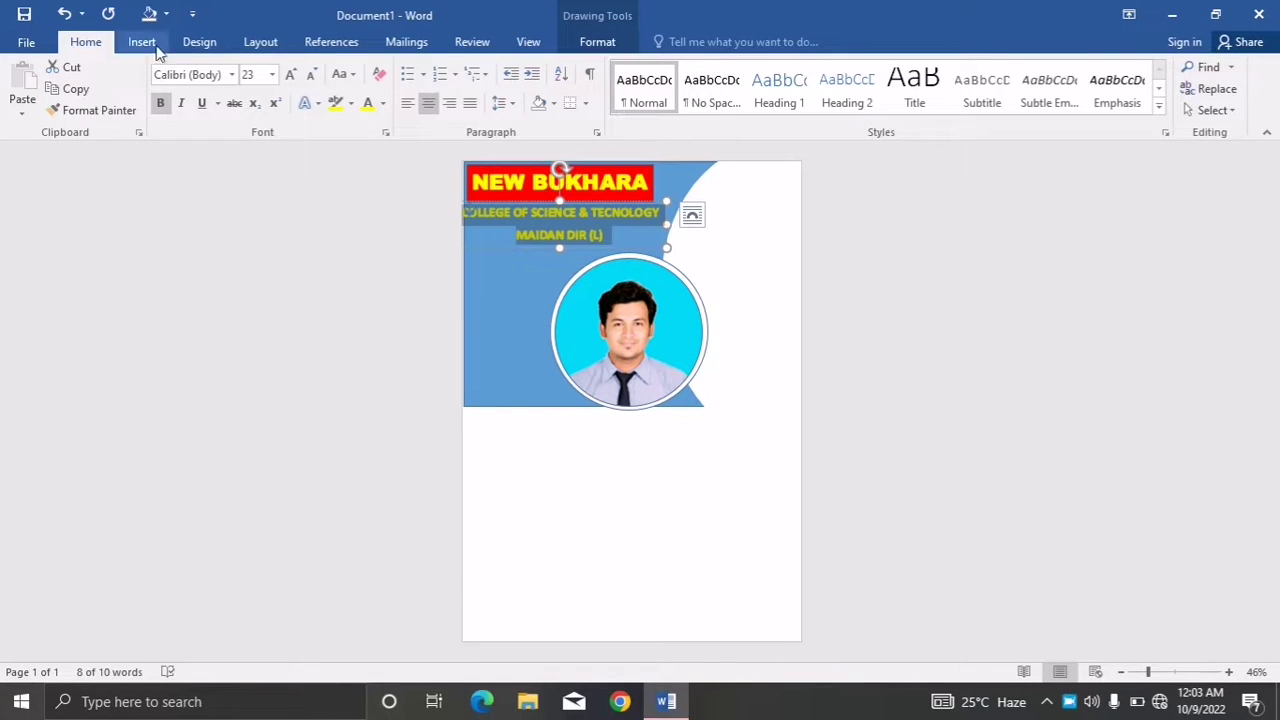
Set the college text in Arial Black.
{"action": "left_click", "coordinate": [231, 75]}
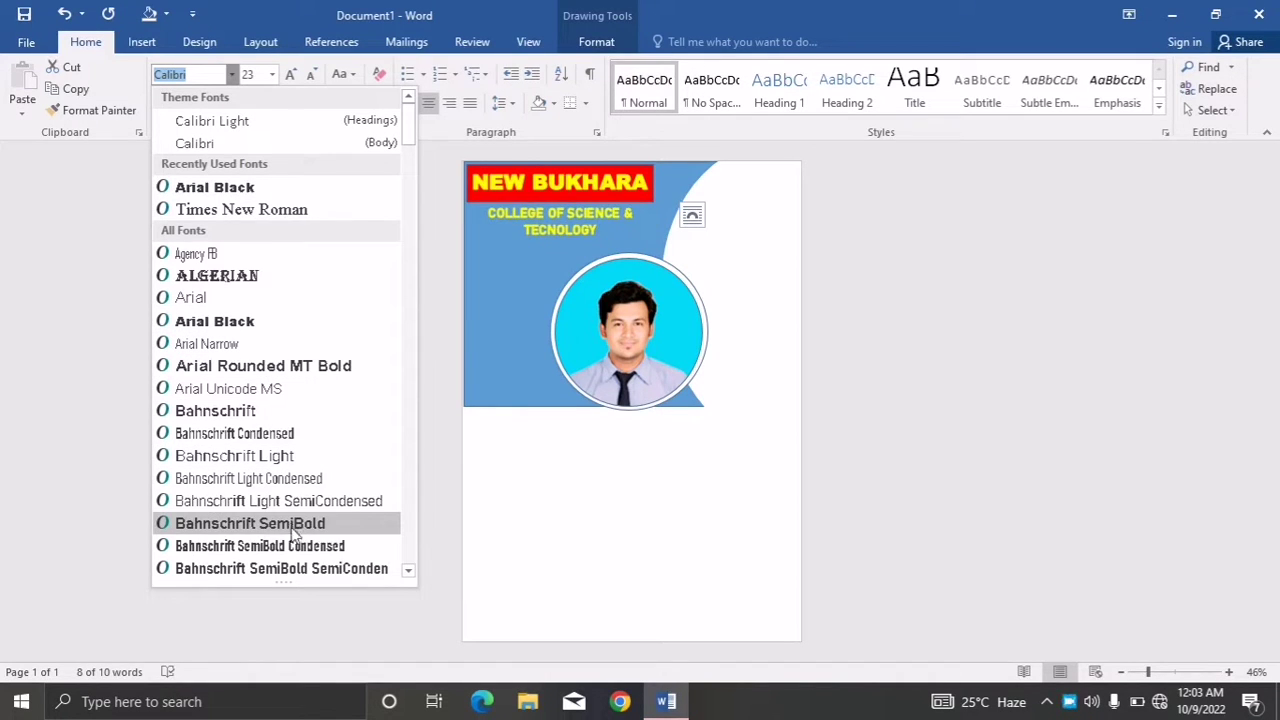
{"action": "left_click", "coordinate": [277, 332]}
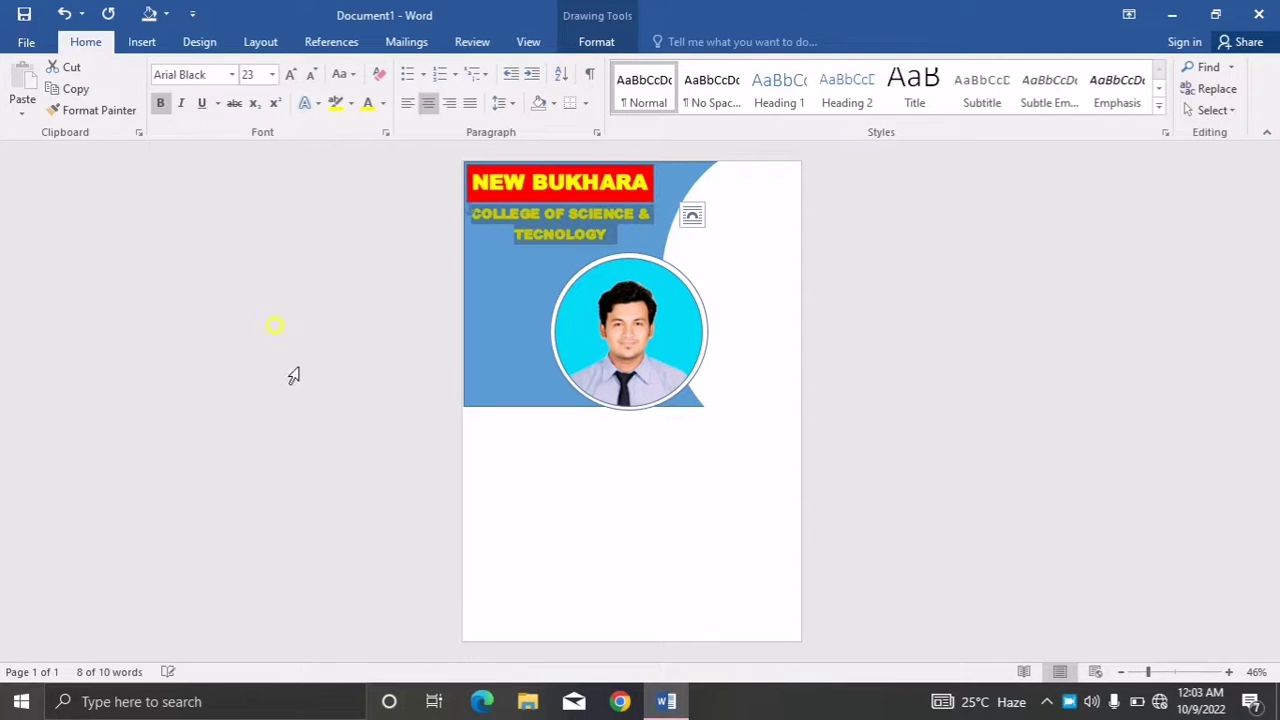
{"action": "left_click", "coordinate": [534, 330]}
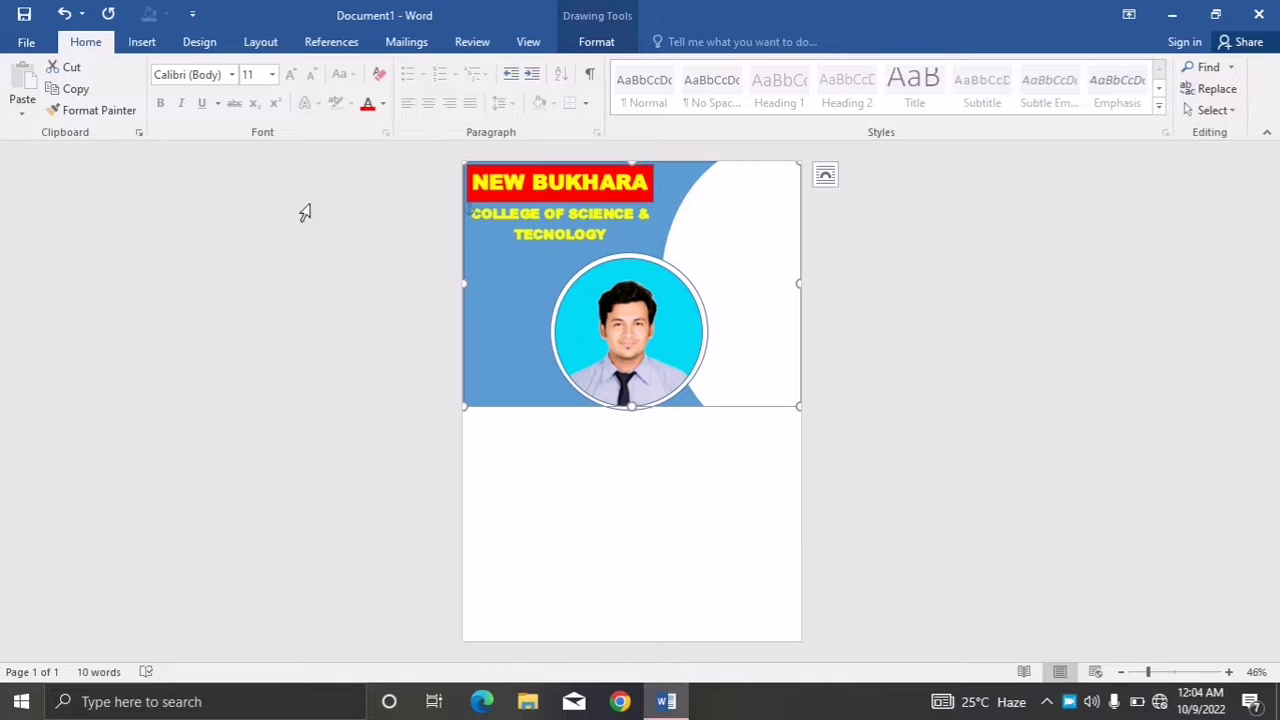
Draw a 1.93" oval circle on the blue header just left of the portrait photo.
{"action": "left_click", "coordinate": [141, 48]}
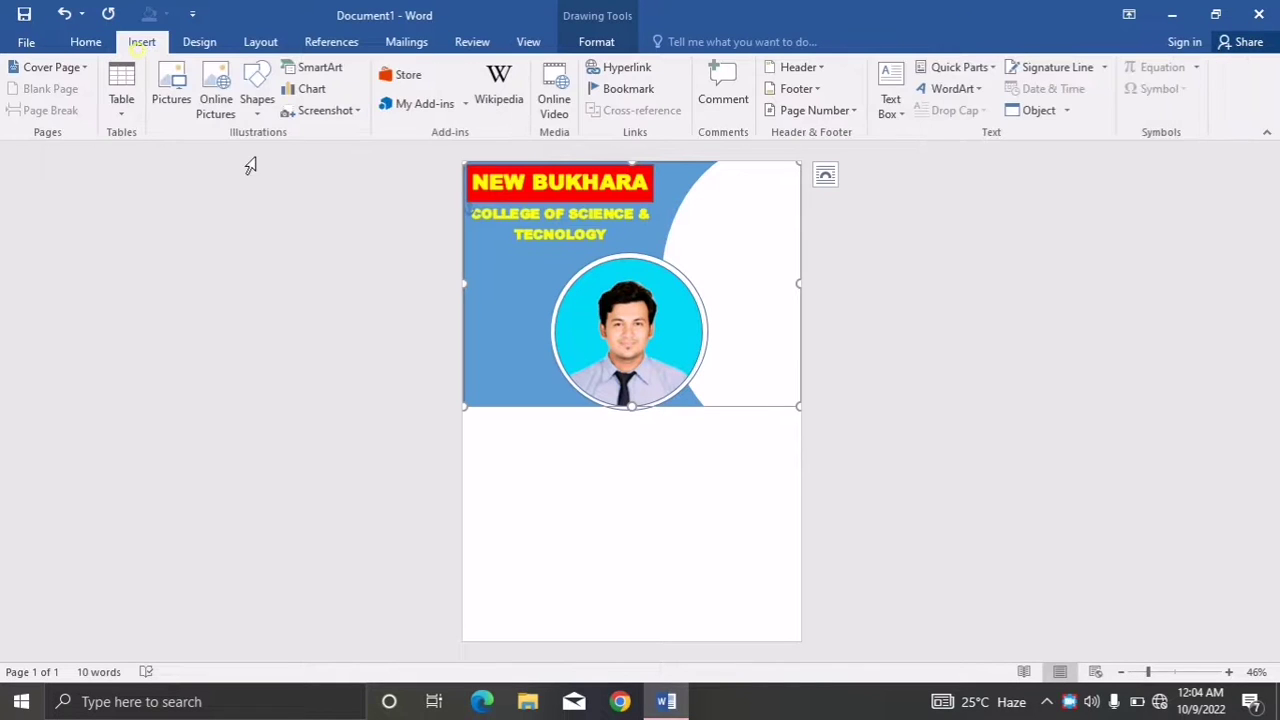
{"action": "left_click", "coordinate": [257, 95]}
{"action": "left_click", "coordinate": [321, 171]}
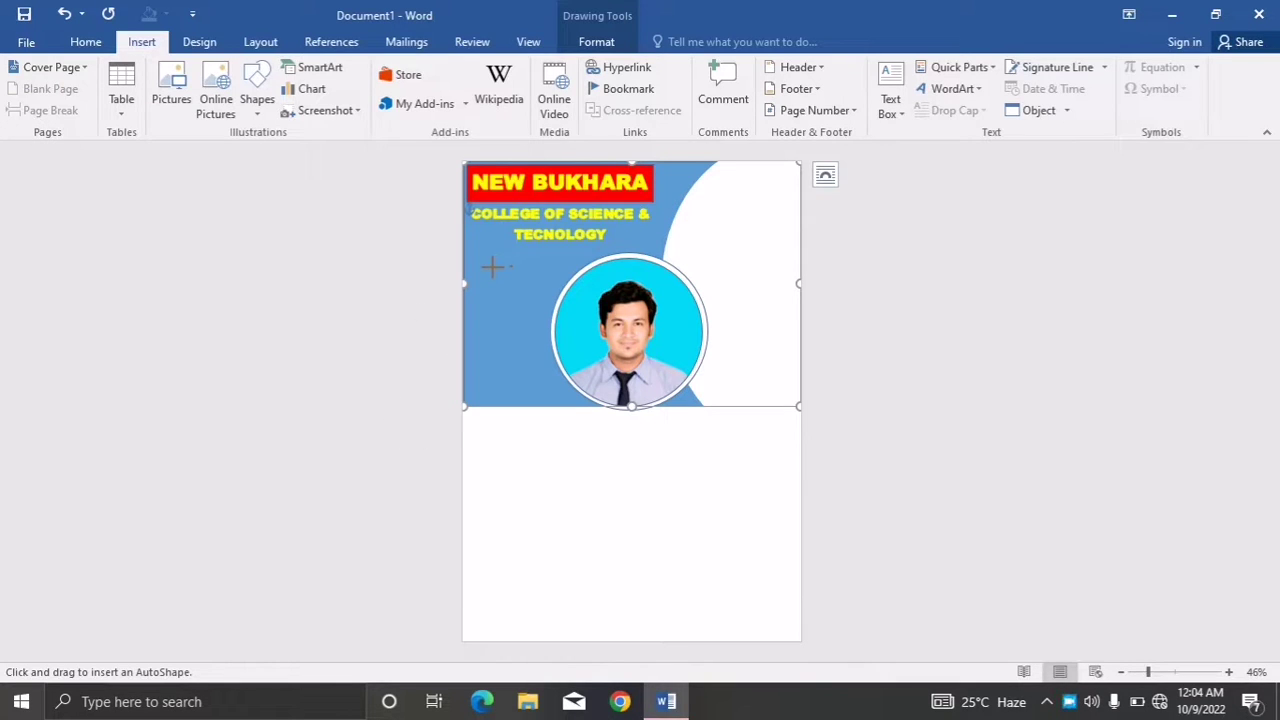
{"action": "mouse_move", "coordinate": [492, 266]}
{"action": "left_mouse_down"}
{"action": "mouse_move", "coordinate": [502, 347]}
{"action": "mouse_move", "coordinate": [500, 304]}
{"action": "left_mouse_up"}
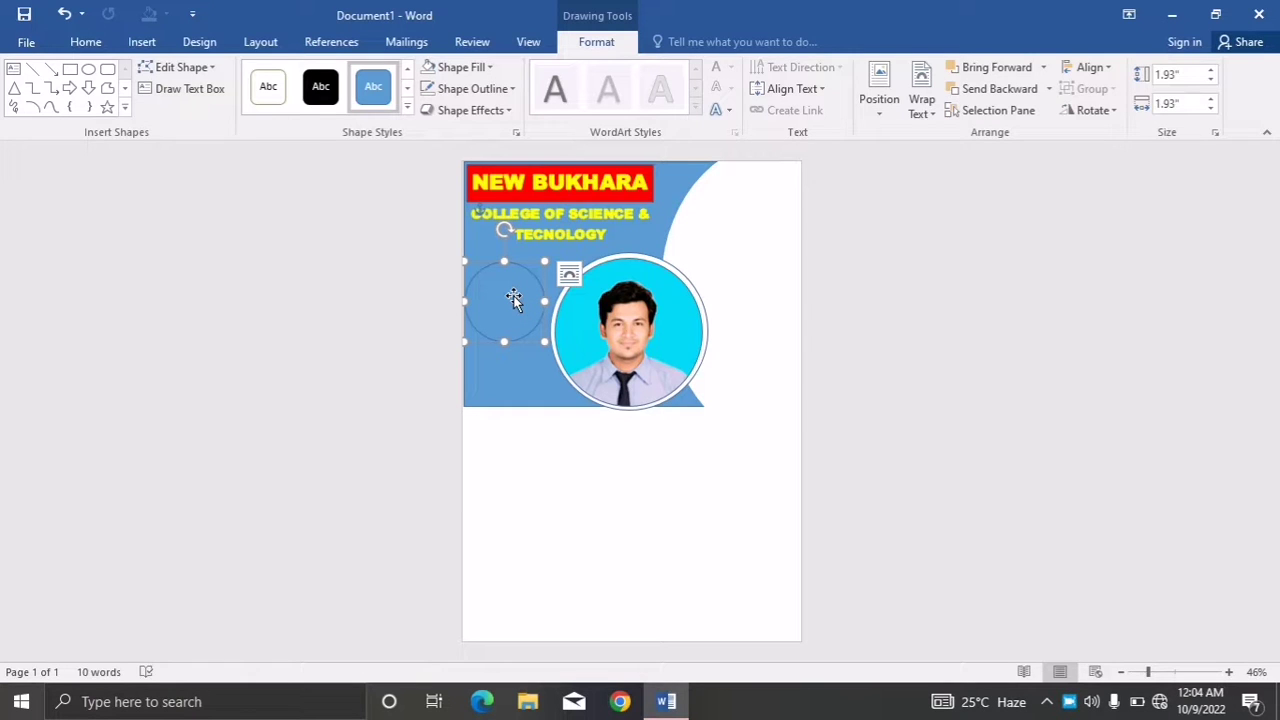
Fill the circle with the college logo image from the computer and nudge it slightly up.
{"action": "right_click", "coordinate": [513, 299]}
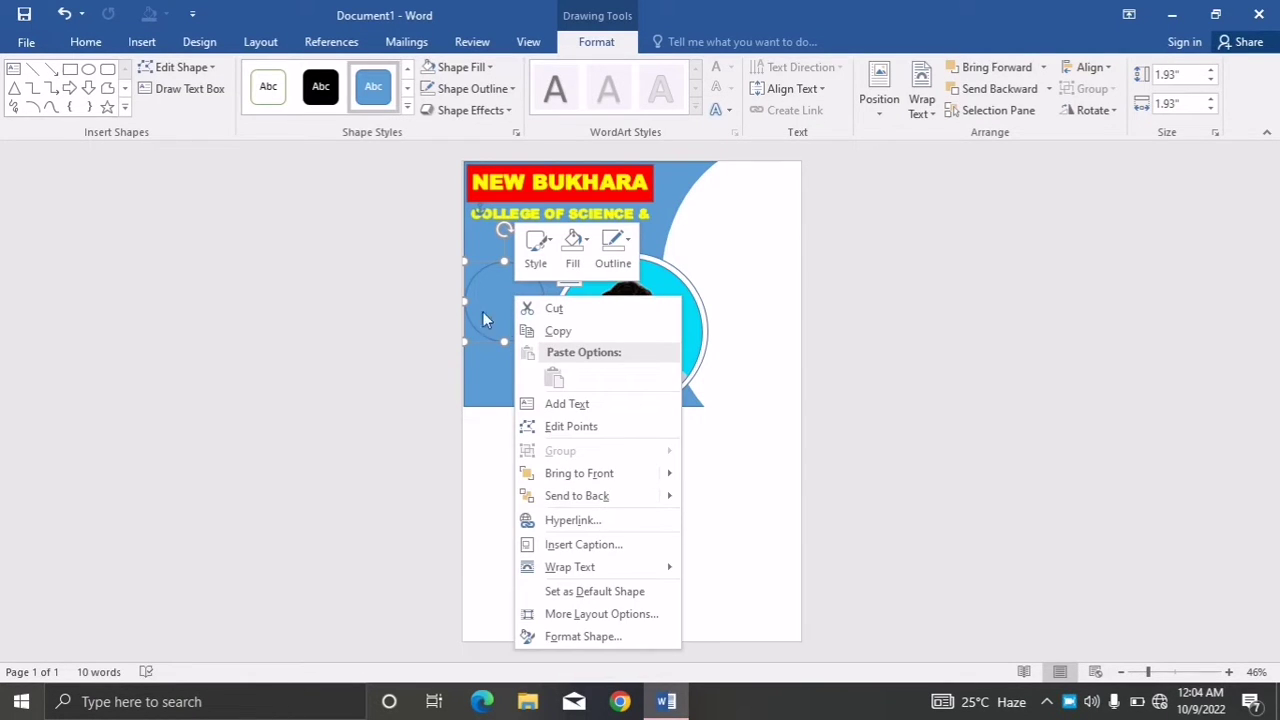
{"action": "left_click", "coordinate": [572, 245]}
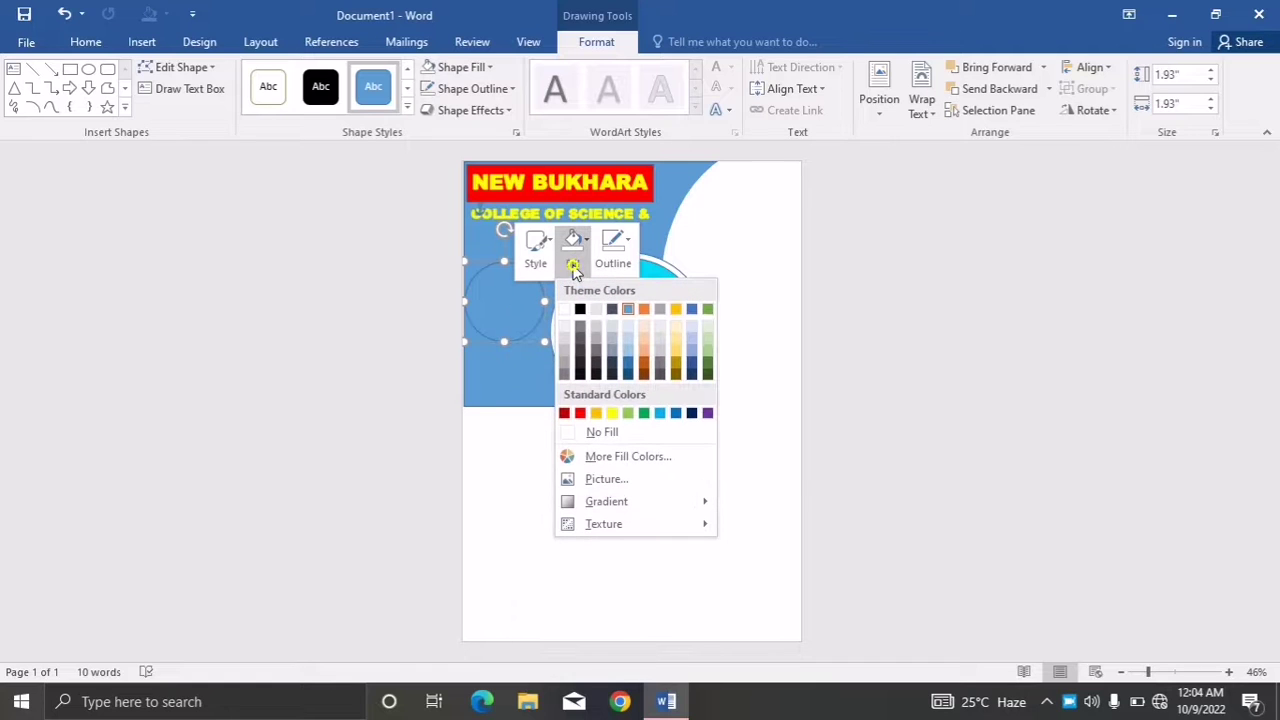
{"action": "left_click", "coordinate": [624, 480]}
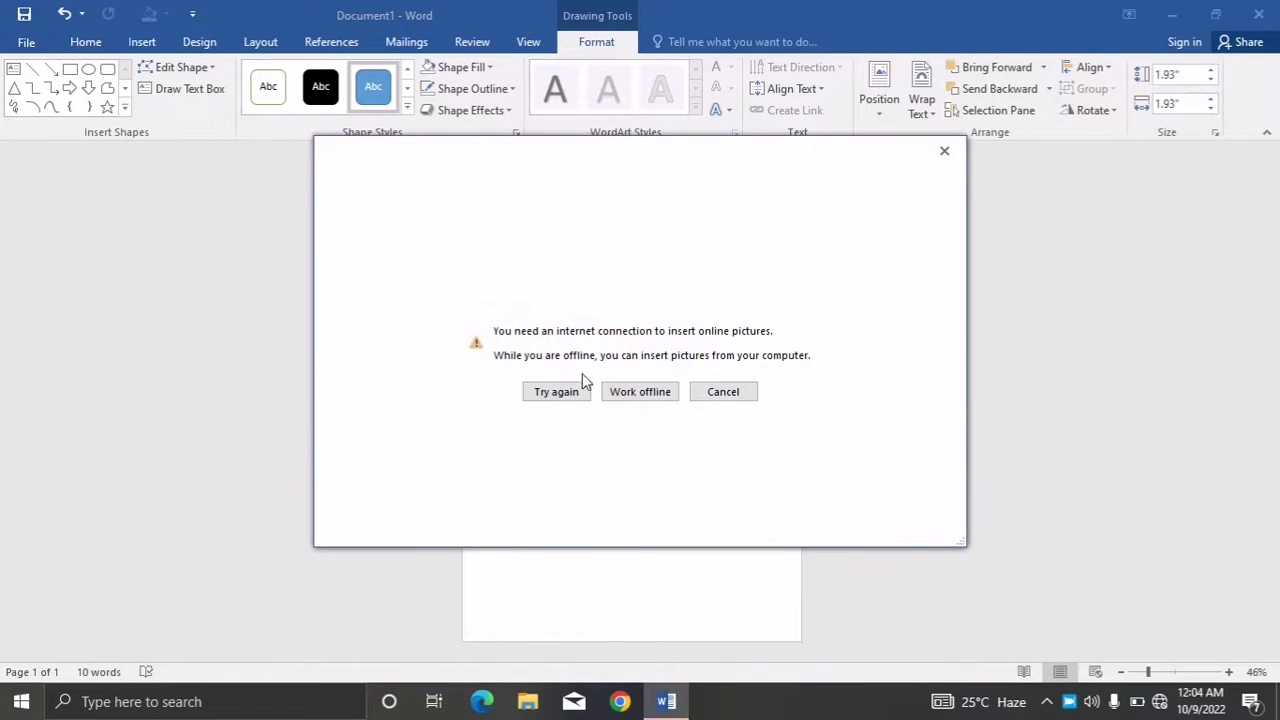
{"action": "left_click", "coordinate": [627, 396]}
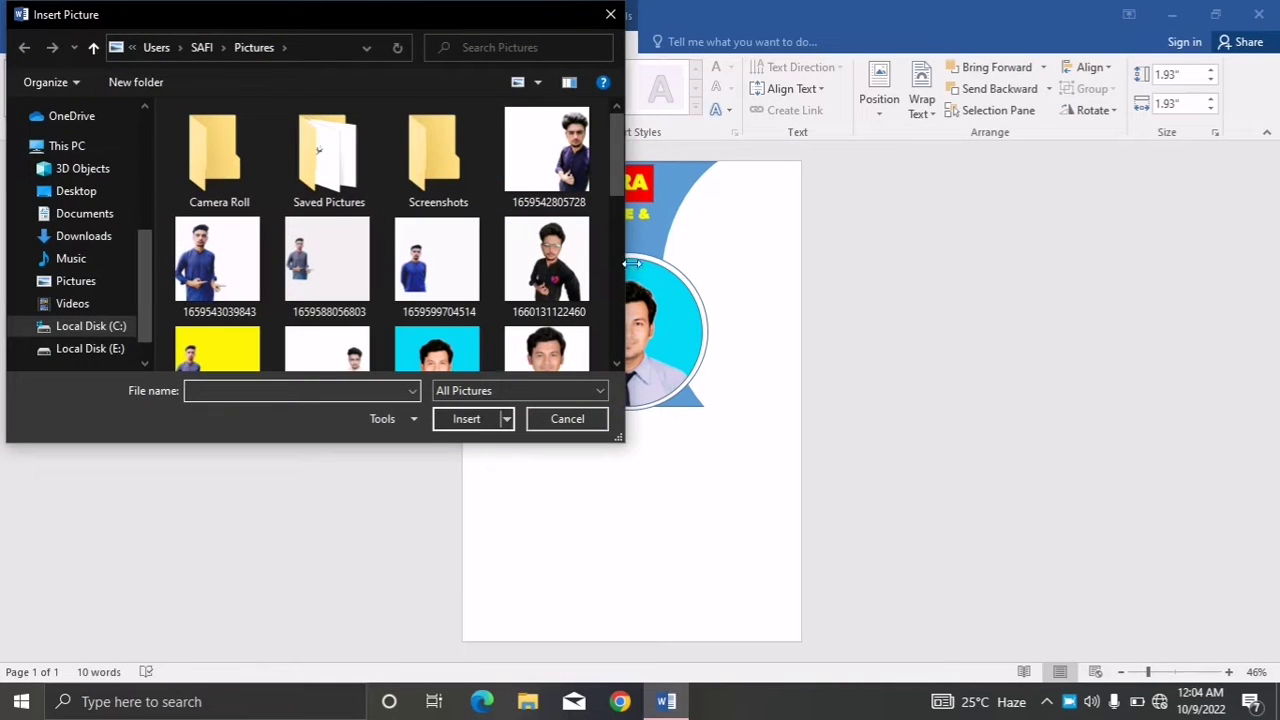
{"action": "left_click_drag", "start_coordinate": [617, 191], "coordinate": [609, 279]}
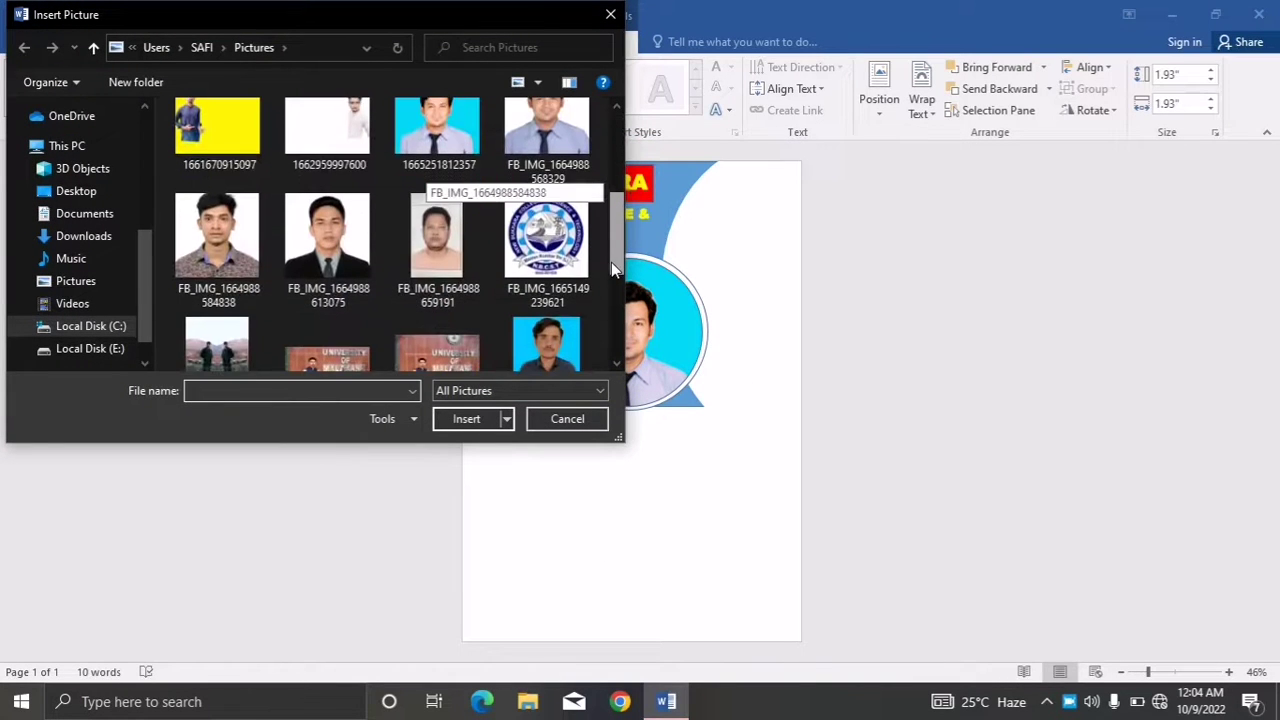
{"action": "left_click", "coordinate": [560, 222]}
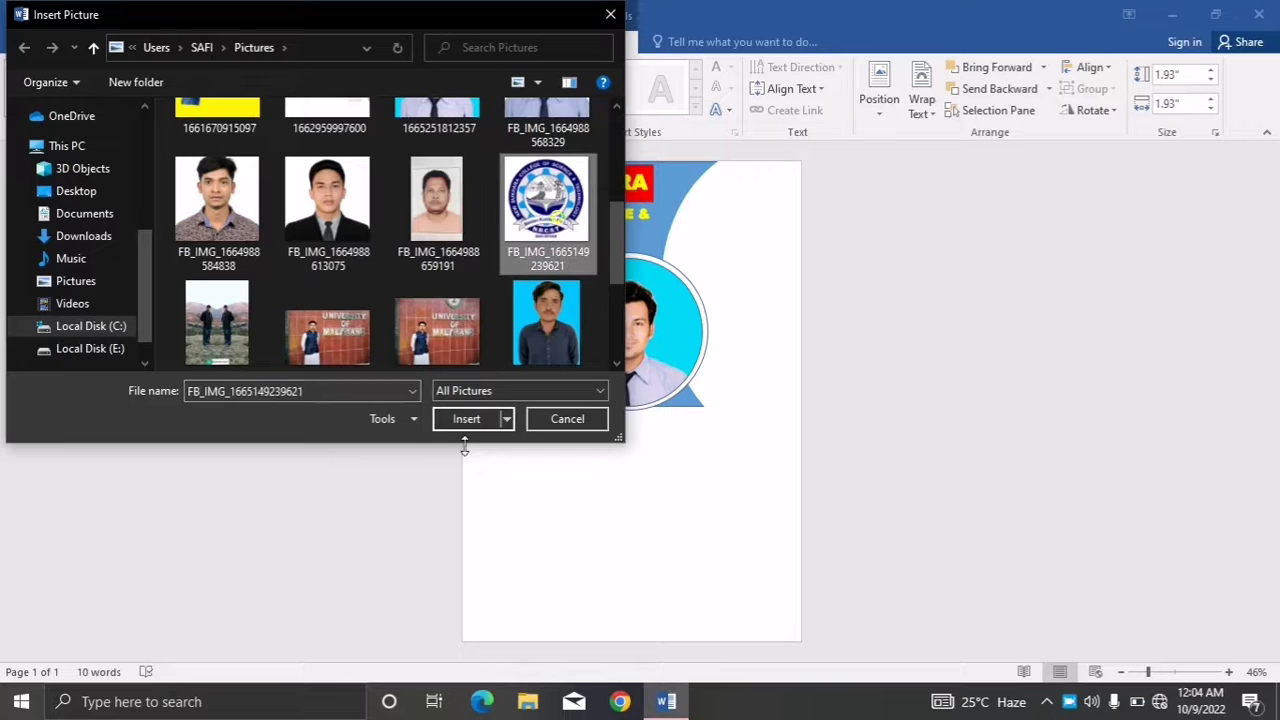
{"action": "left_click", "coordinate": [452, 420]}
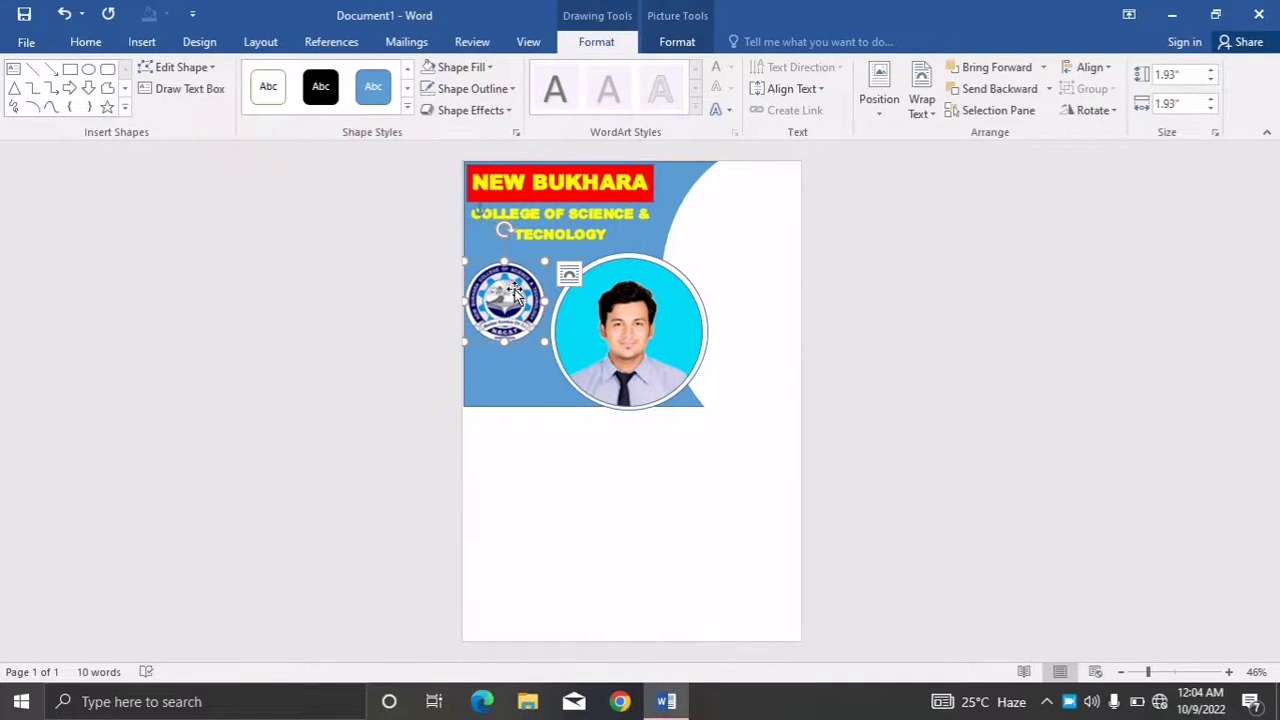
{"action": "left_click_drag", "start_coordinate": [514, 291], "coordinate": [518, 288]}
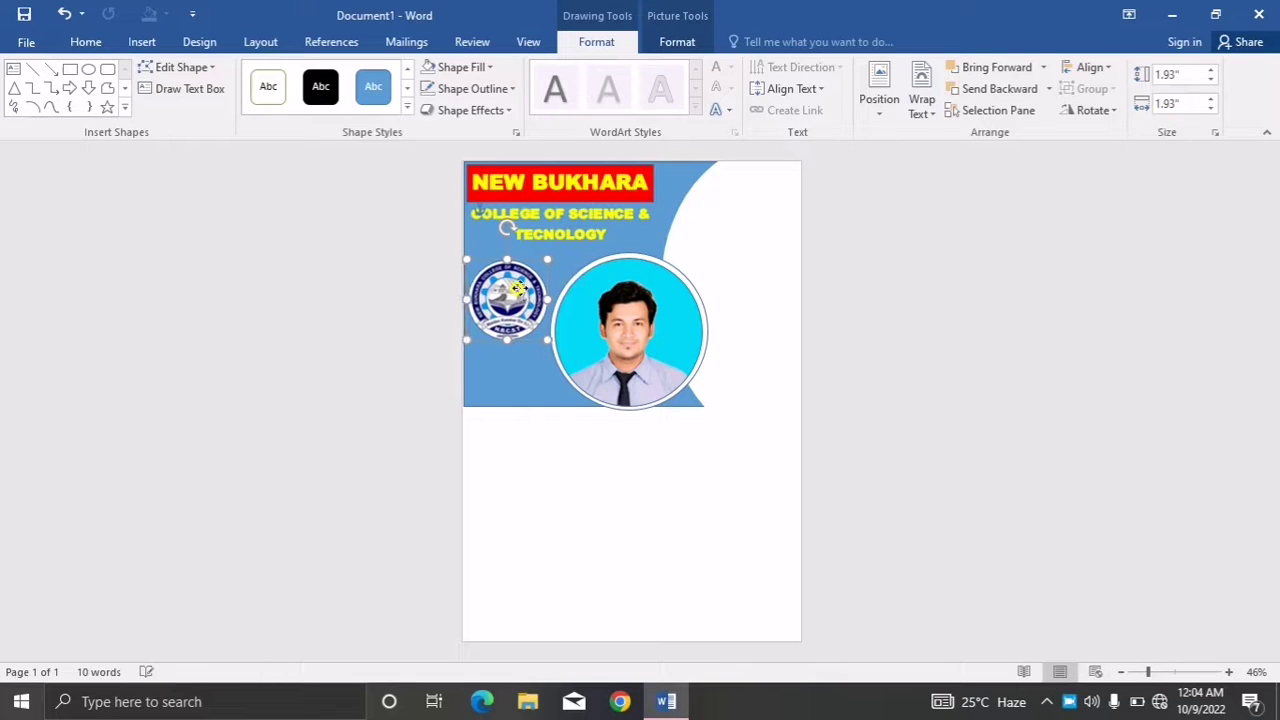
Draw a text box under the logo, widen it to 1.98", and place the cursor inside.
{"action": "left_click", "coordinate": [523, 366]}
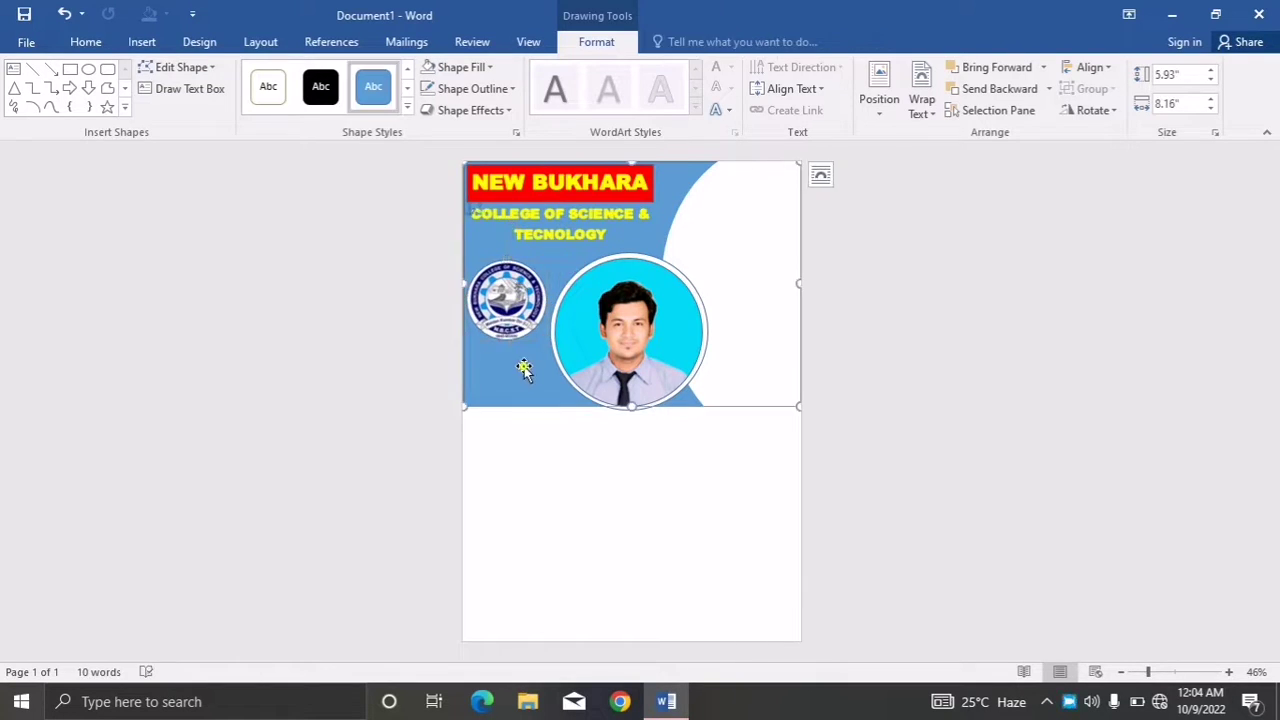
{"action": "left_click", "coordinate": [145, 45]}
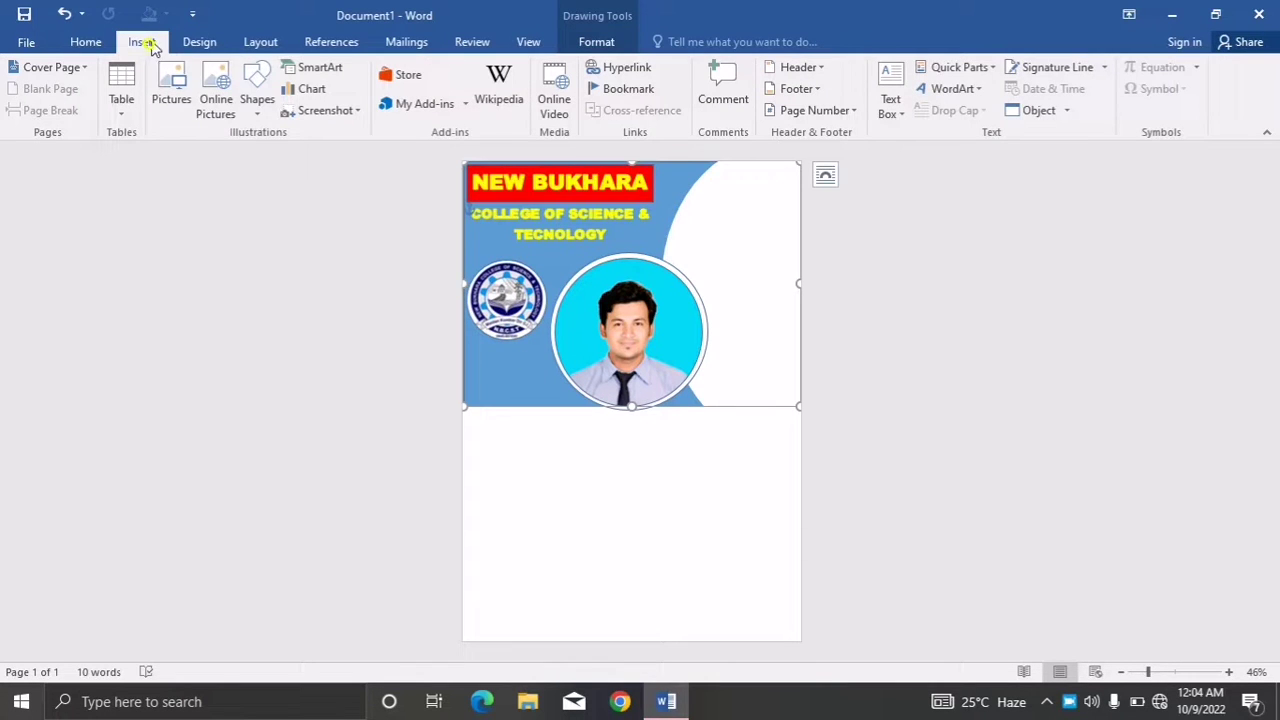
{"action": "left_click", "coordinate": [256, 95]}
{"action": "left_click", "coordinate": [305, 152]}
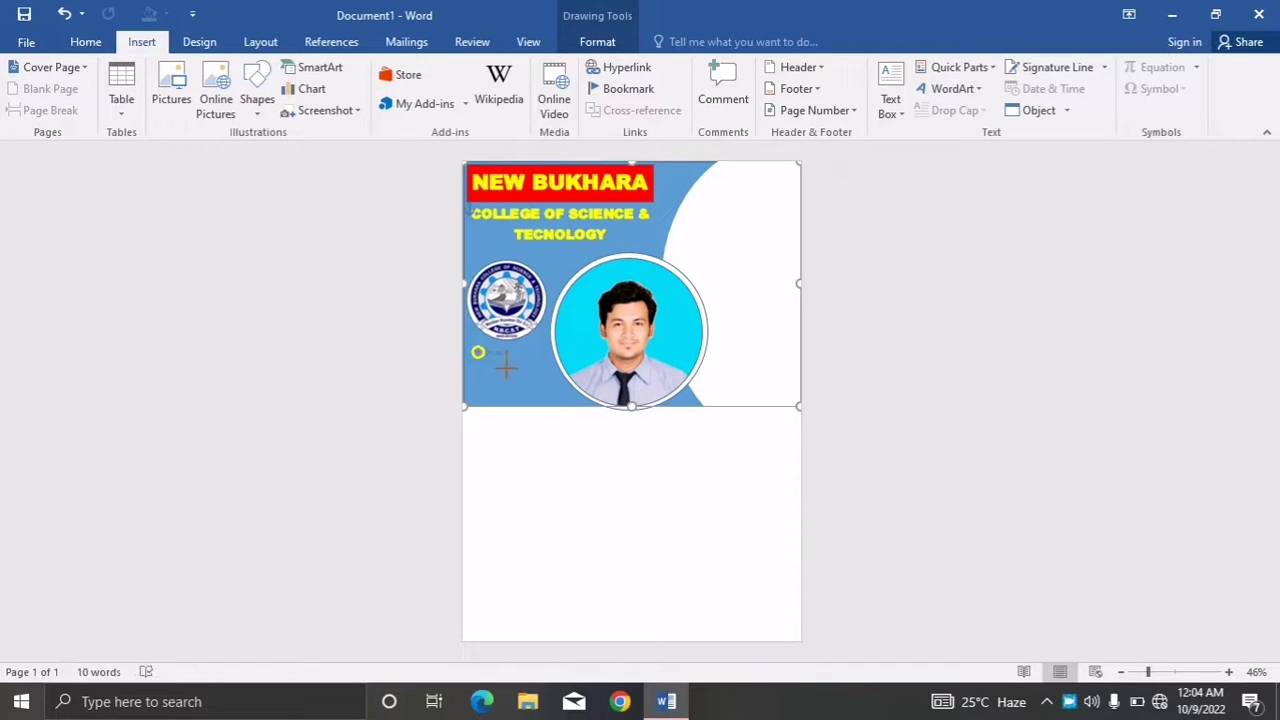
{"action": "left_click_drag", "start_coordinate": [477, 351], "coordinate": [543, 387]}
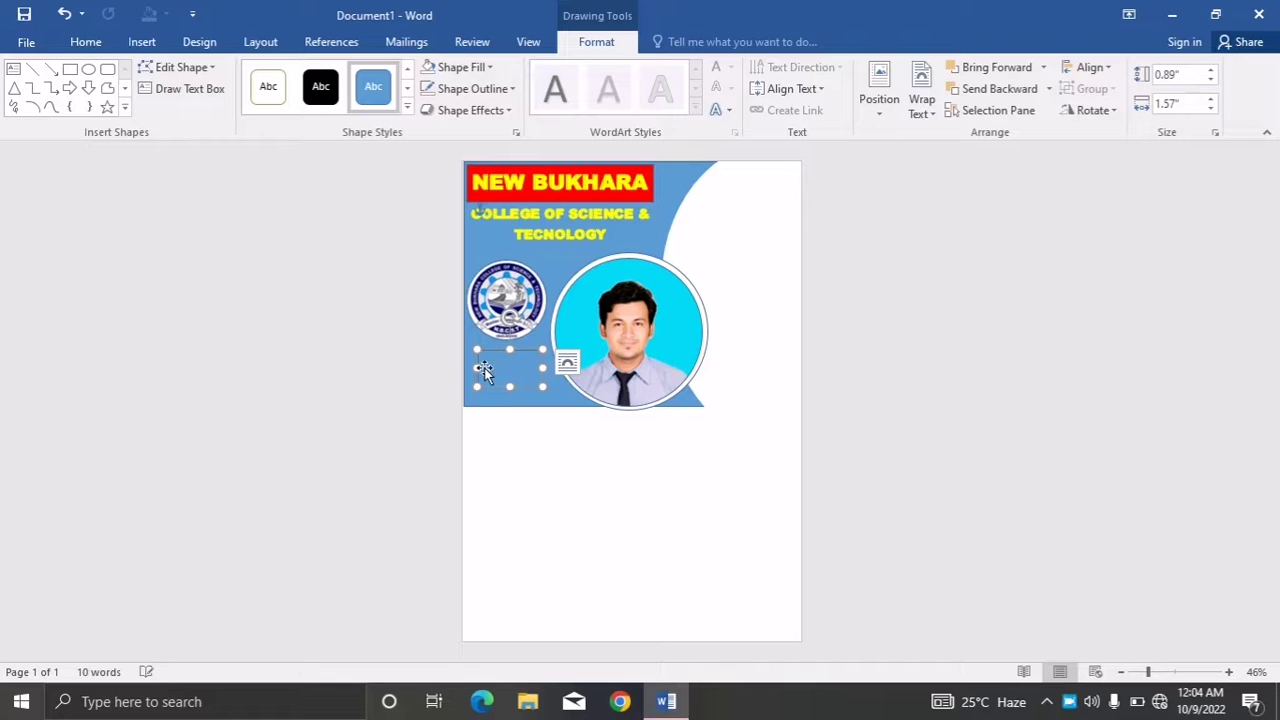
{"action": "left_click_drag", "start_coordinate": [477, 368], "coordinate": [465, 369]}
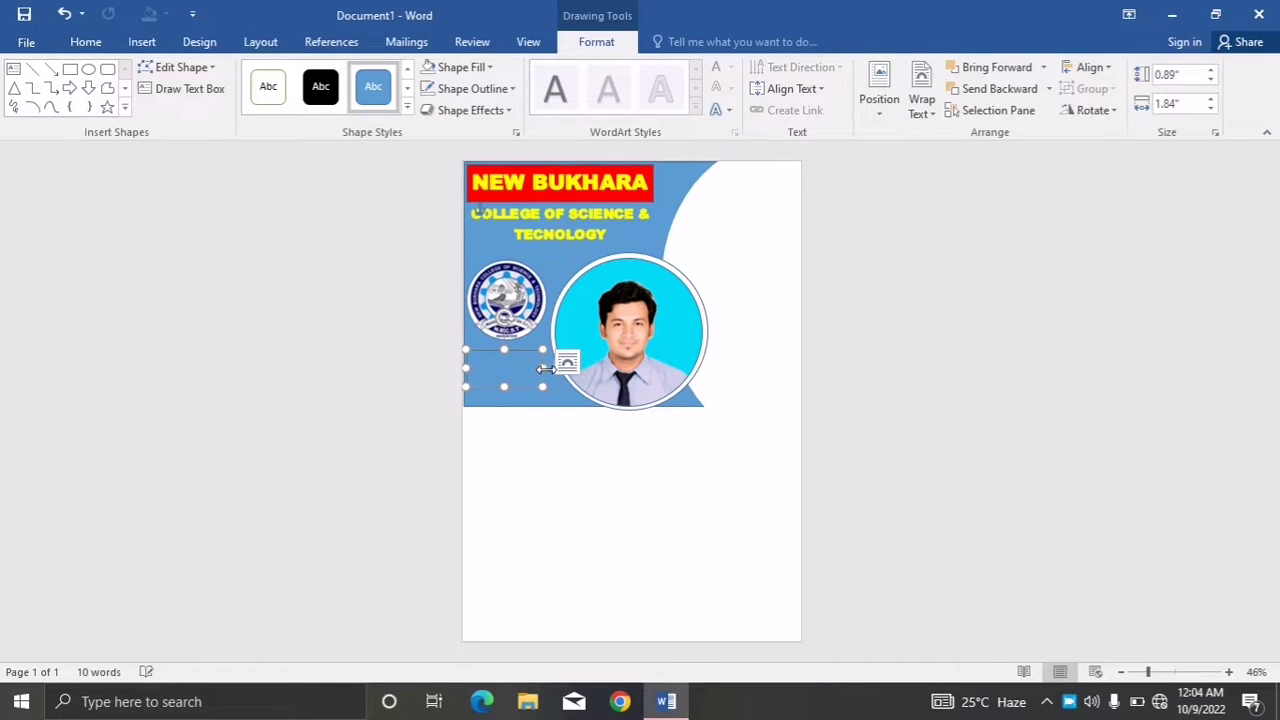
{"action": "left_click_drag", "start_coordinate": [546, 369], "coordinate": [550, 369]}
{"action": "left_click", "coordinate": [507, 363]}
{"action": "left_click", "coordinate": [511, 363]}
{"action": "type", "text": "STUDENT"}
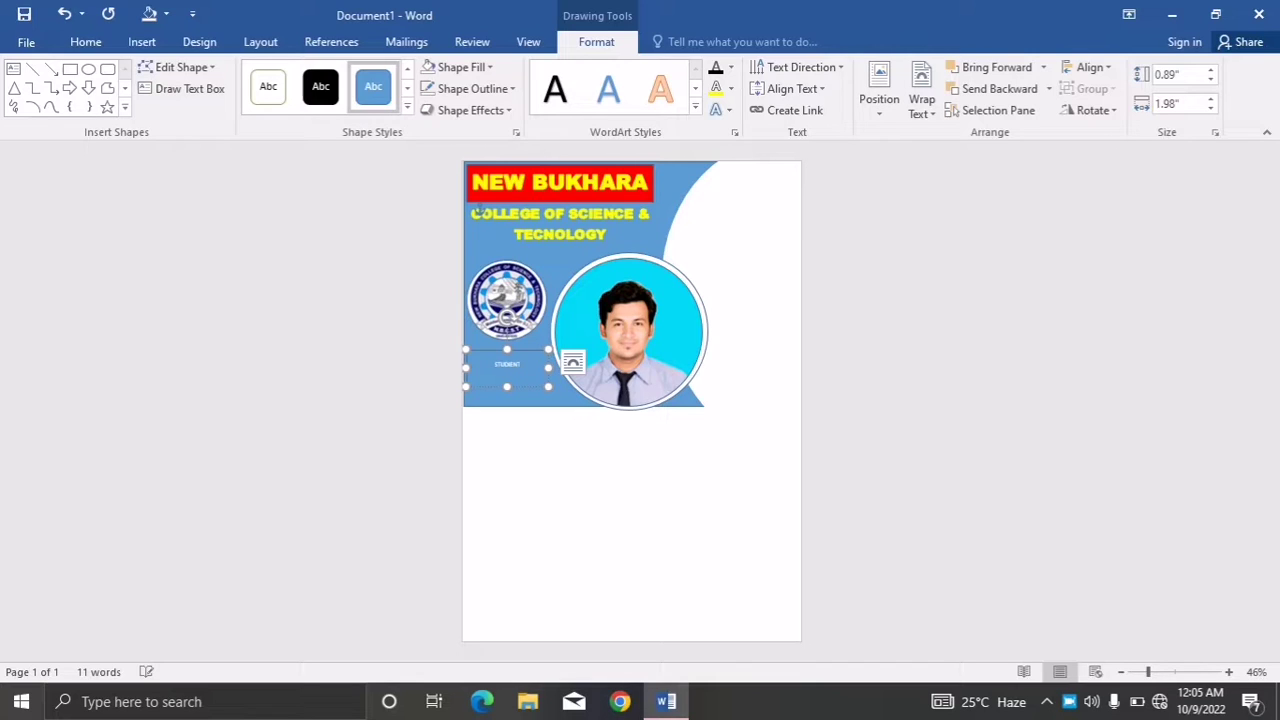
Remove the empty line, enlarge the STUDENT ID CARD text, and make its box taller.
{"action": "key", "text": "BackSpace"}
{"action": "triple_click", "coordinate": [493, 355]}
{"action": "key", "text": "ctrl+shift+period"}
{"action": "key", "text": "ctrl+shift+period"}
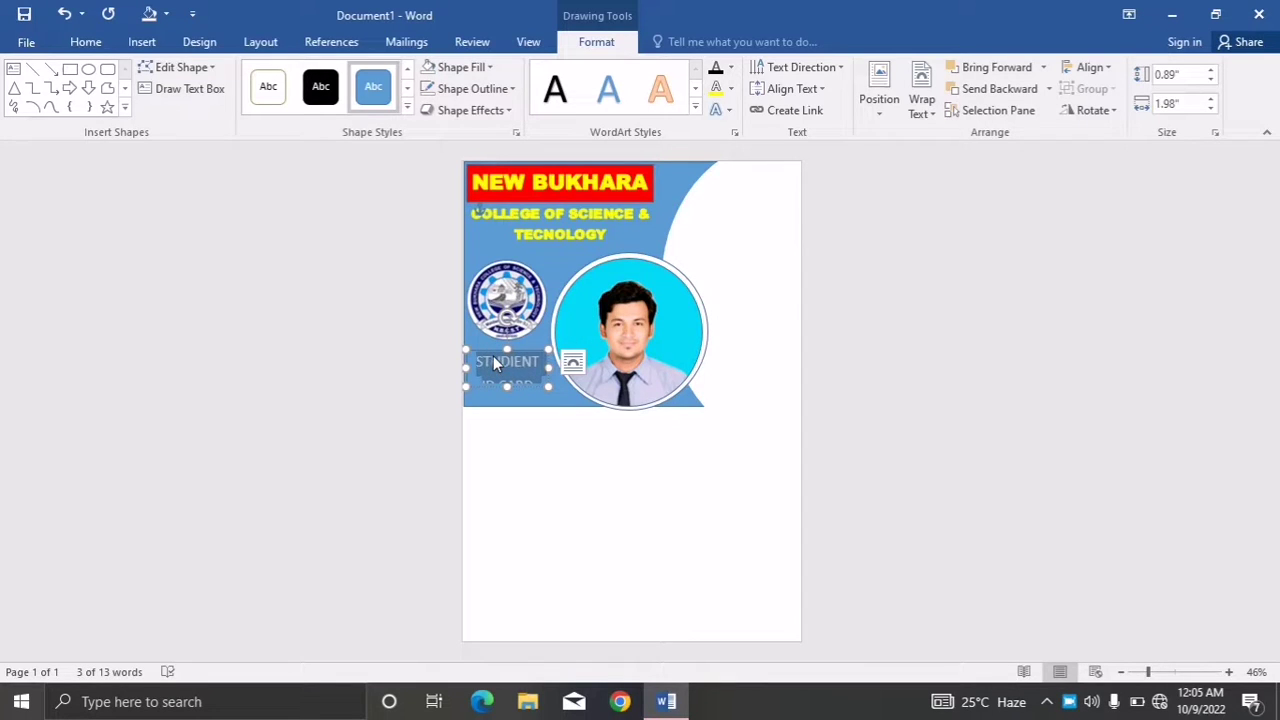
{"action": "key", "text": "ctrl+shift+period"}
{"action": "key", "text": "ctrl+shift+period"}
{"action": "key", "text": "ctrl+shift+comma"}
{"action": "left_click_drag", "start_coordinate": [506, 386], "coordinate": [507, 402]}
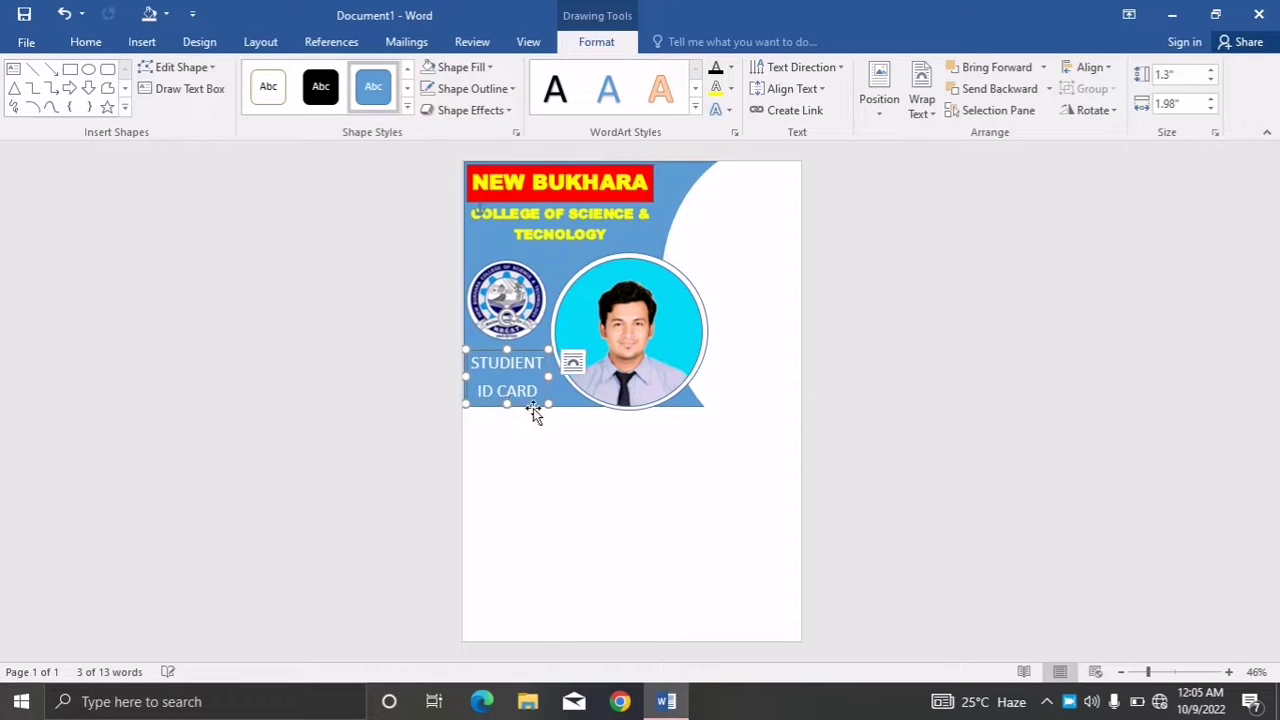
Make the STUDENT ID CARD label text italic and yellow.
{"action": "left_click_drag", "start_coordinate": [540, 393], "coordinate": [472, 360]}
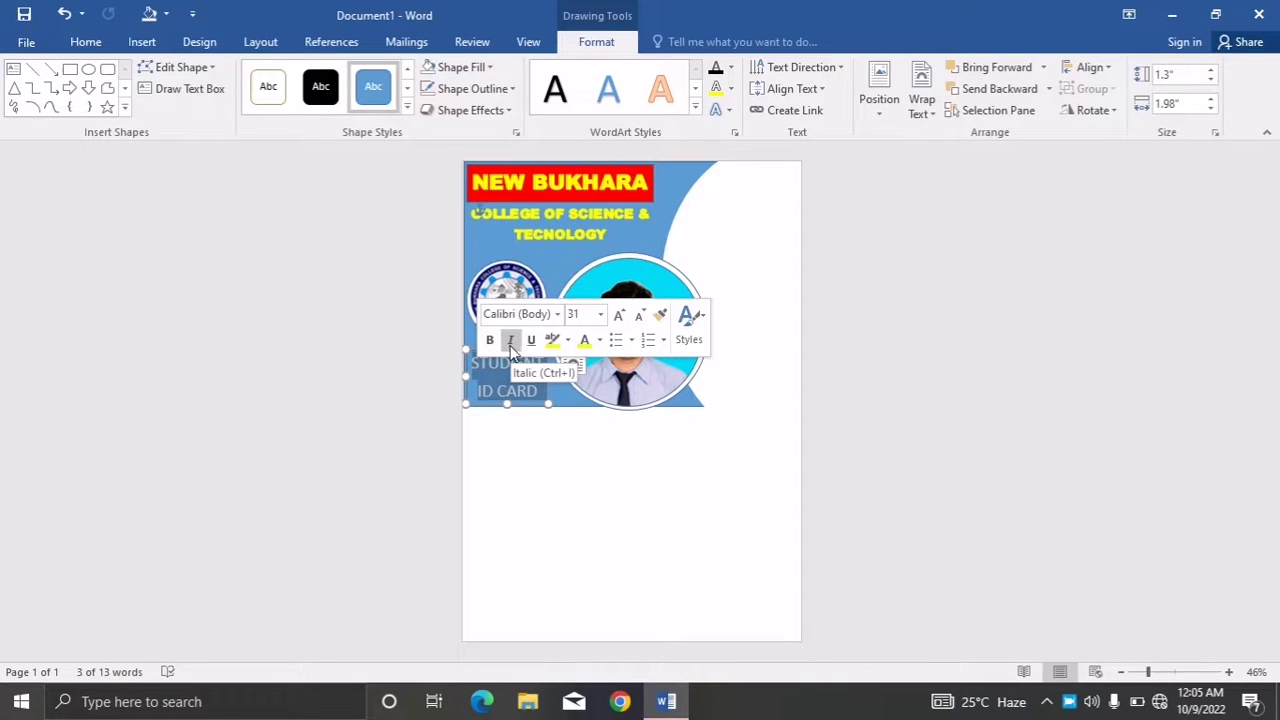
{"action": "left_click", "coordinate": [510, 342]}
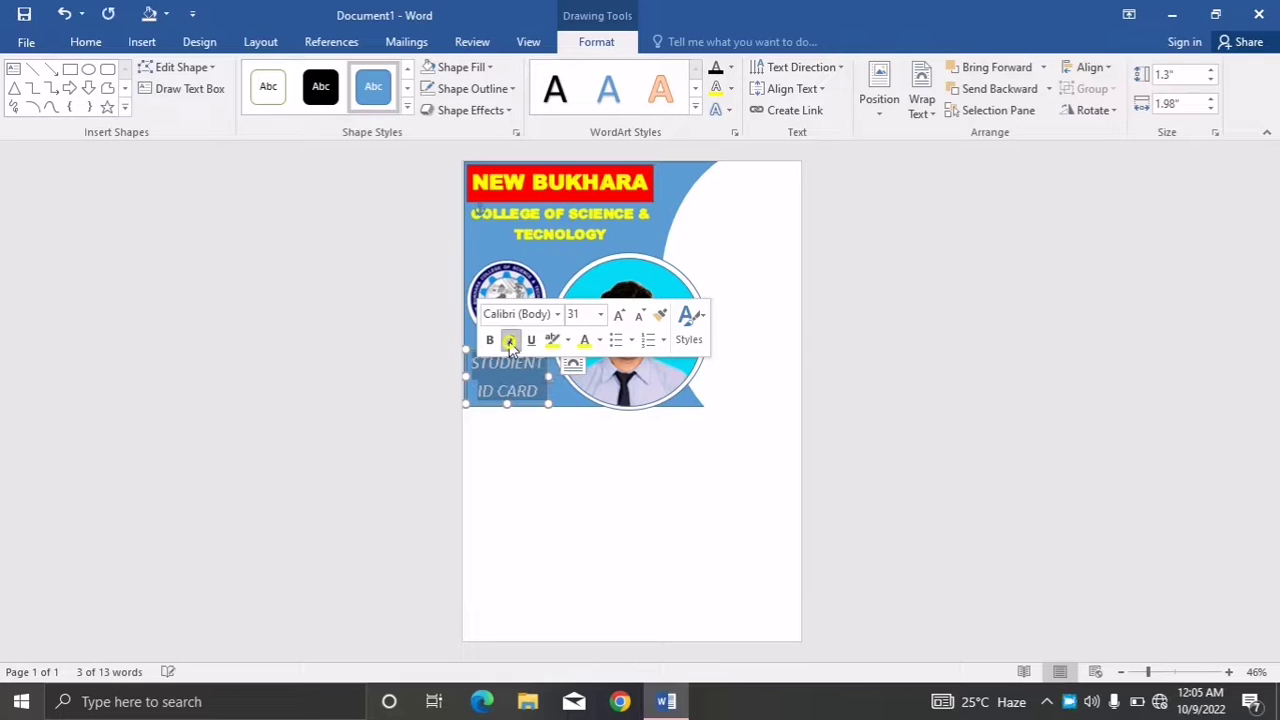
{"action": "left_click", "coordinate": [510, 341]}
{"action": "left_click", "coordinate": [510, 342]}
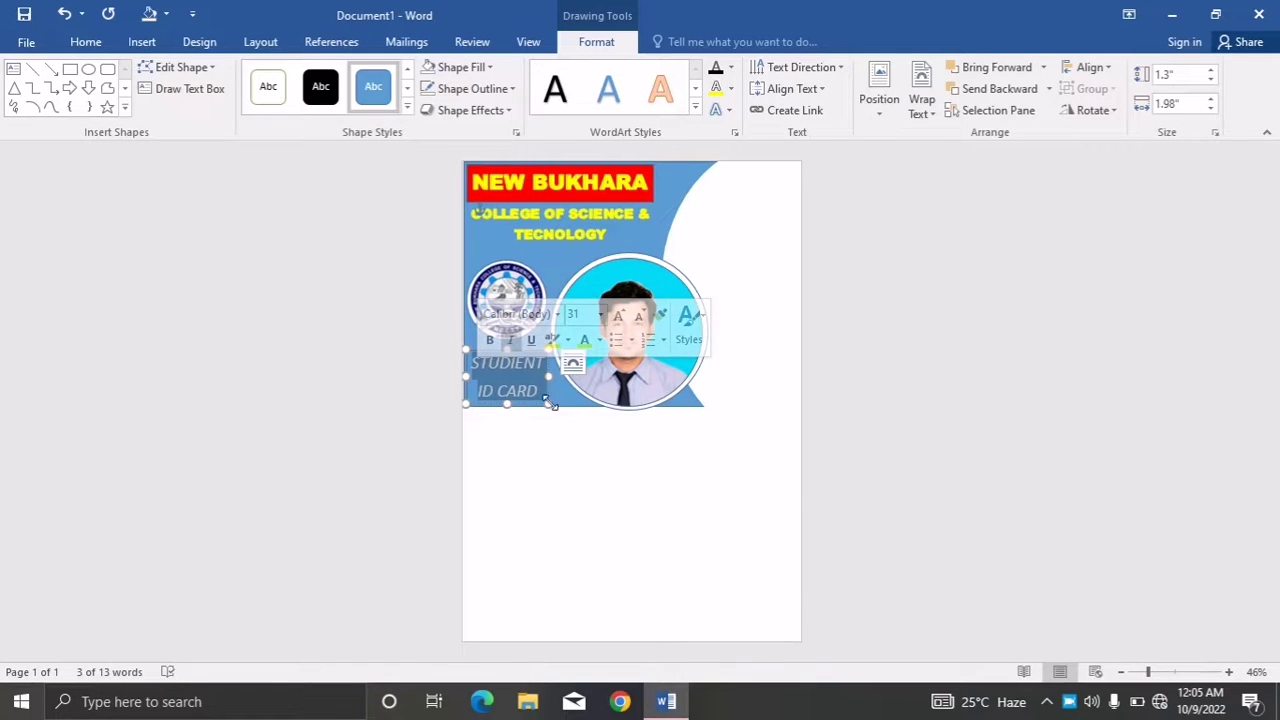
{"action": "left_click", "coordinate": [600, 341]}
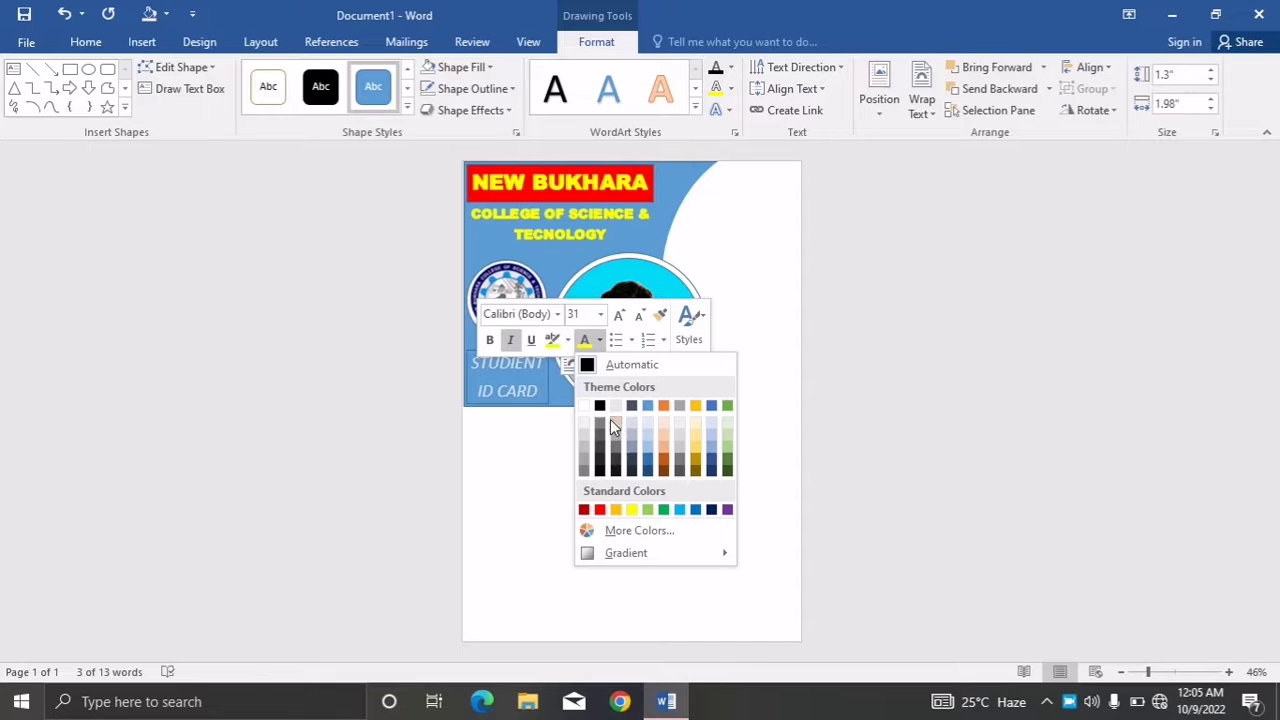
{"action": "left_click", "coordinate": [632, 511]}
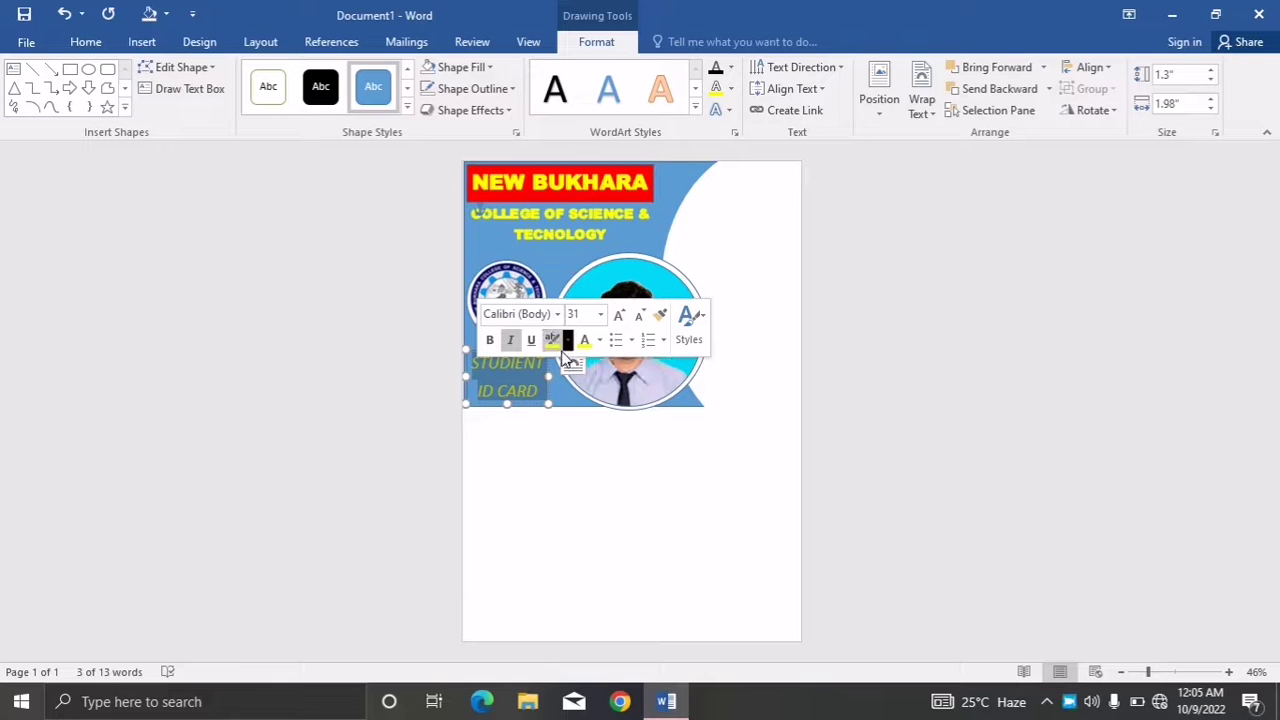
Nudge the label box into place, lower the logo slightly, and reselect the label text.
{"action": "left_click", "coordinate": [449, 471]}
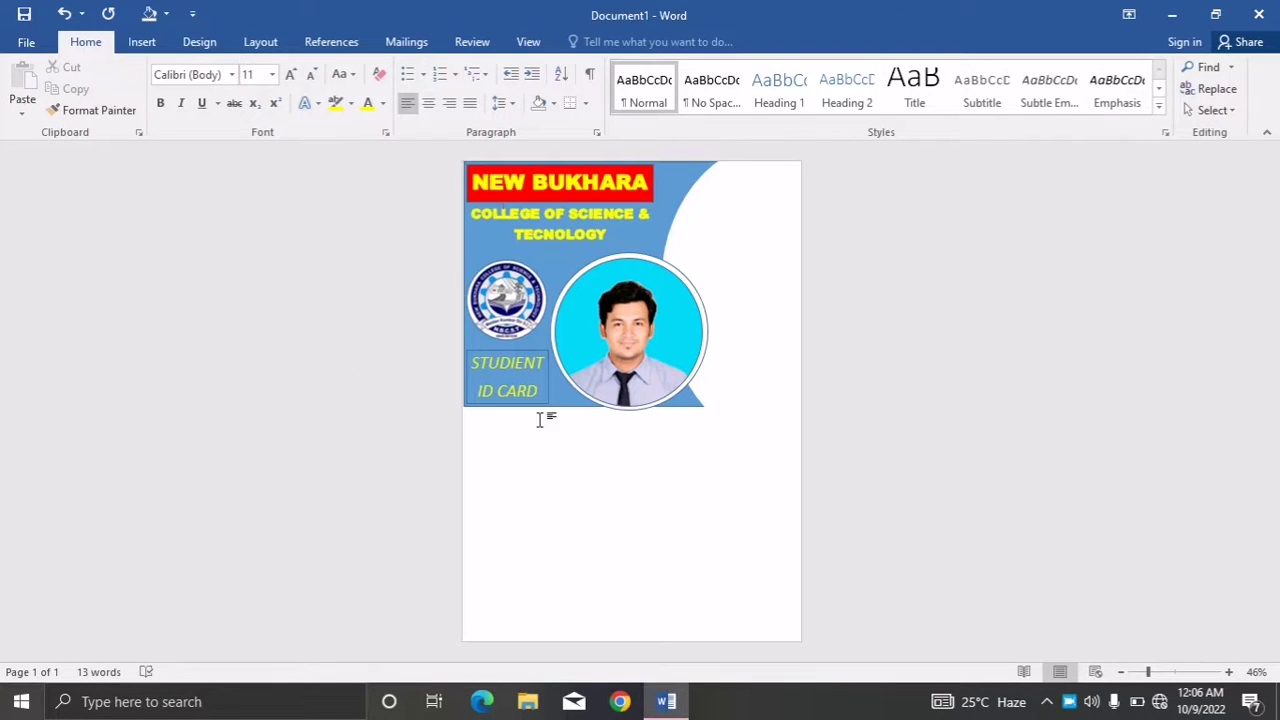
{"action": "left_click_drag", "start_coordinate": [533, 403], "coordinate": [537, 394]}
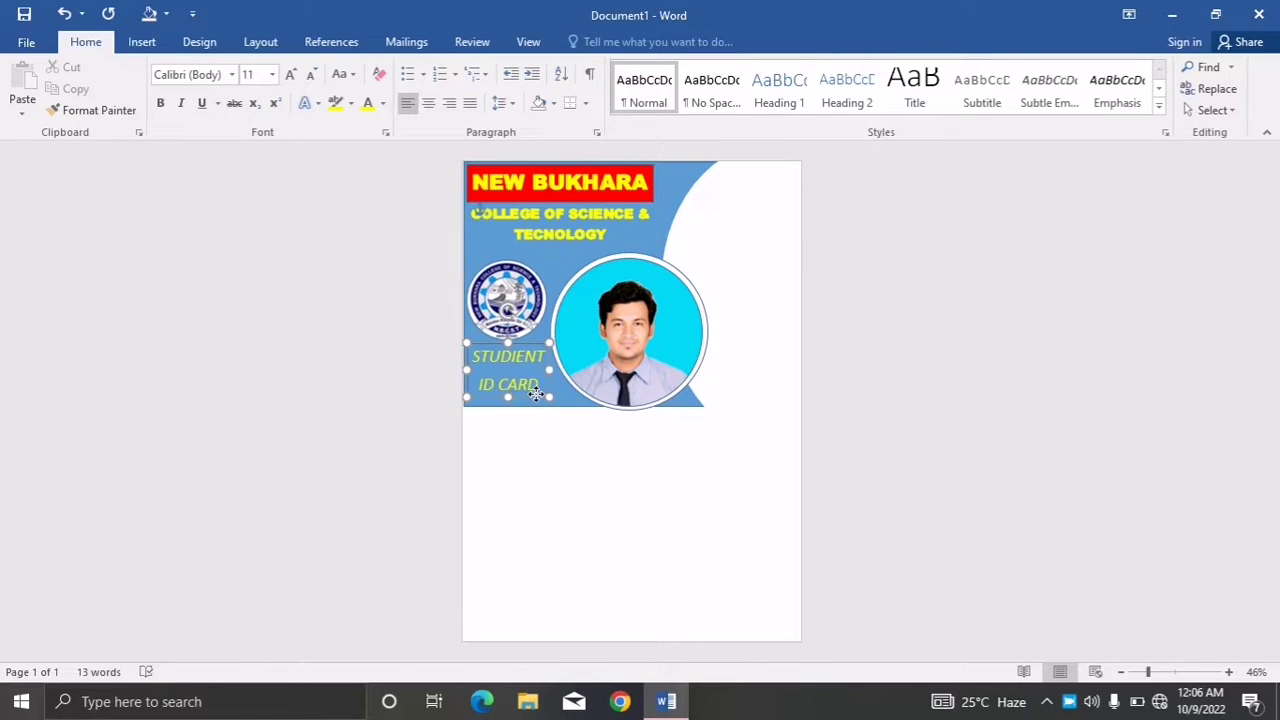
{"action": "left_click", "coordinate": [568, 432]}
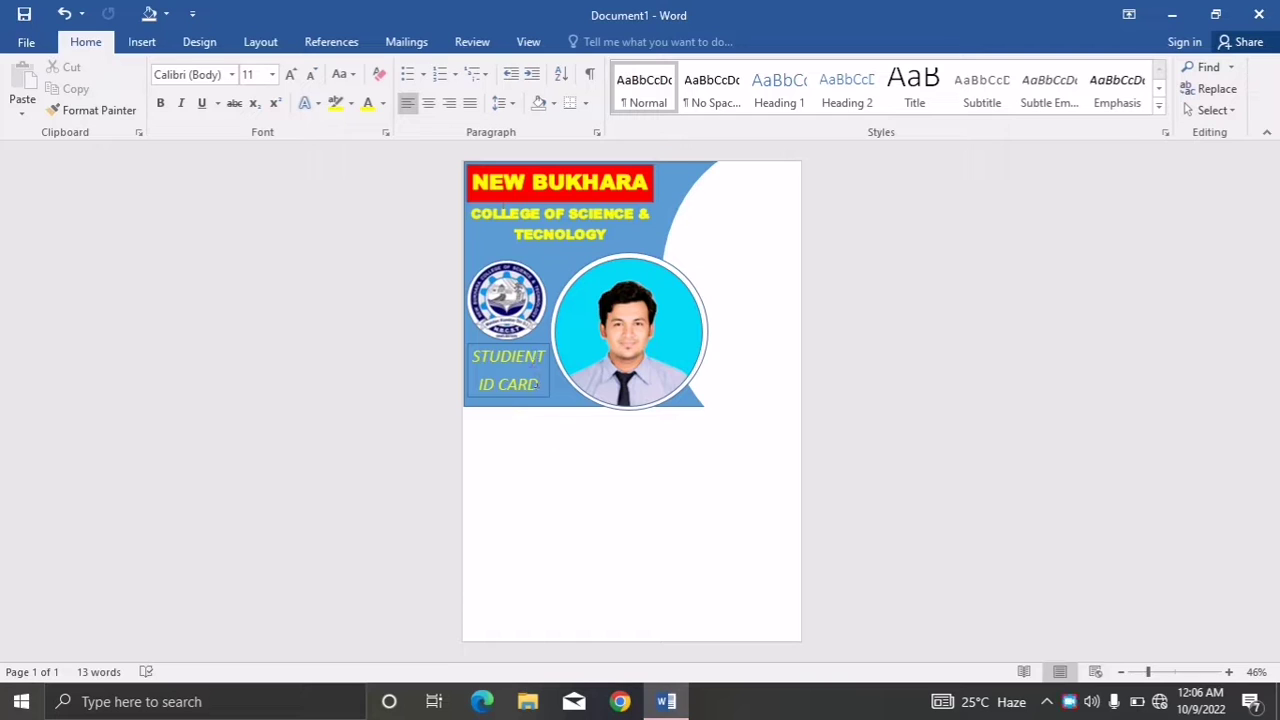
{"action": "left_click_drag", "start_coordinate": [541, 392], "coordinate": [520, 351]}
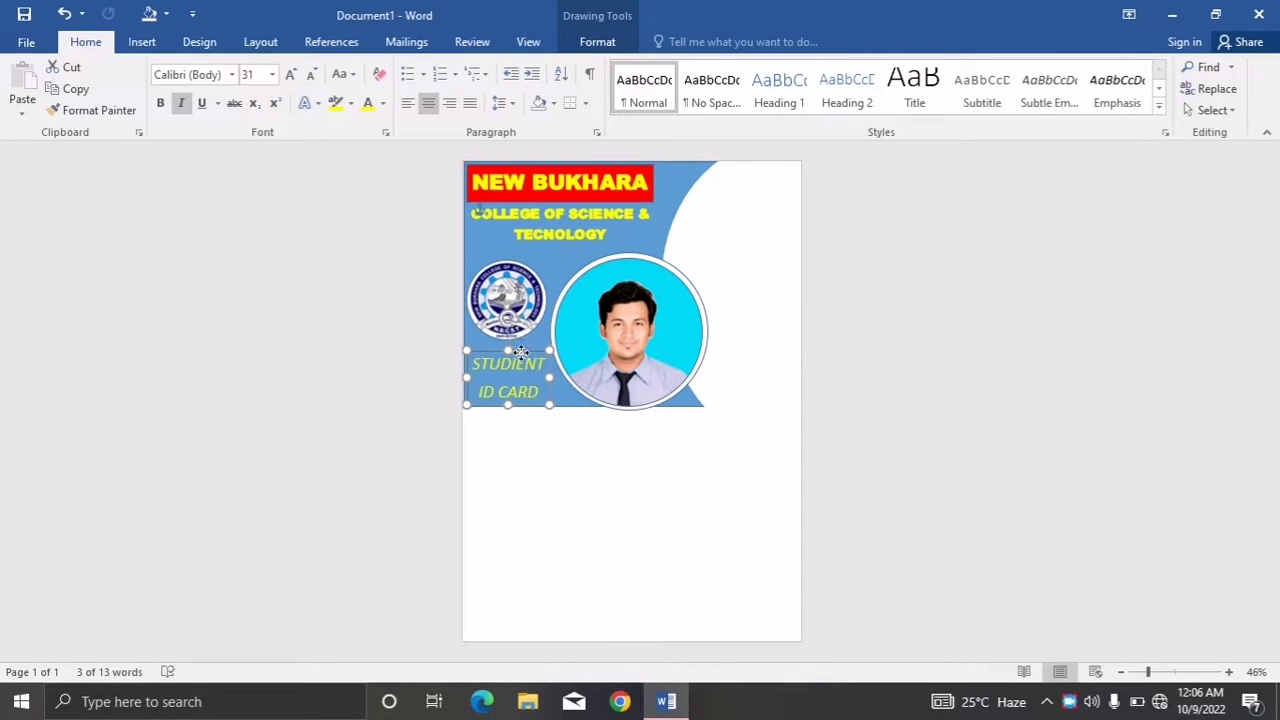
{"action": "left_click_drag", "start_coordinate": [521, 287], "coordinate": [519, 294]}
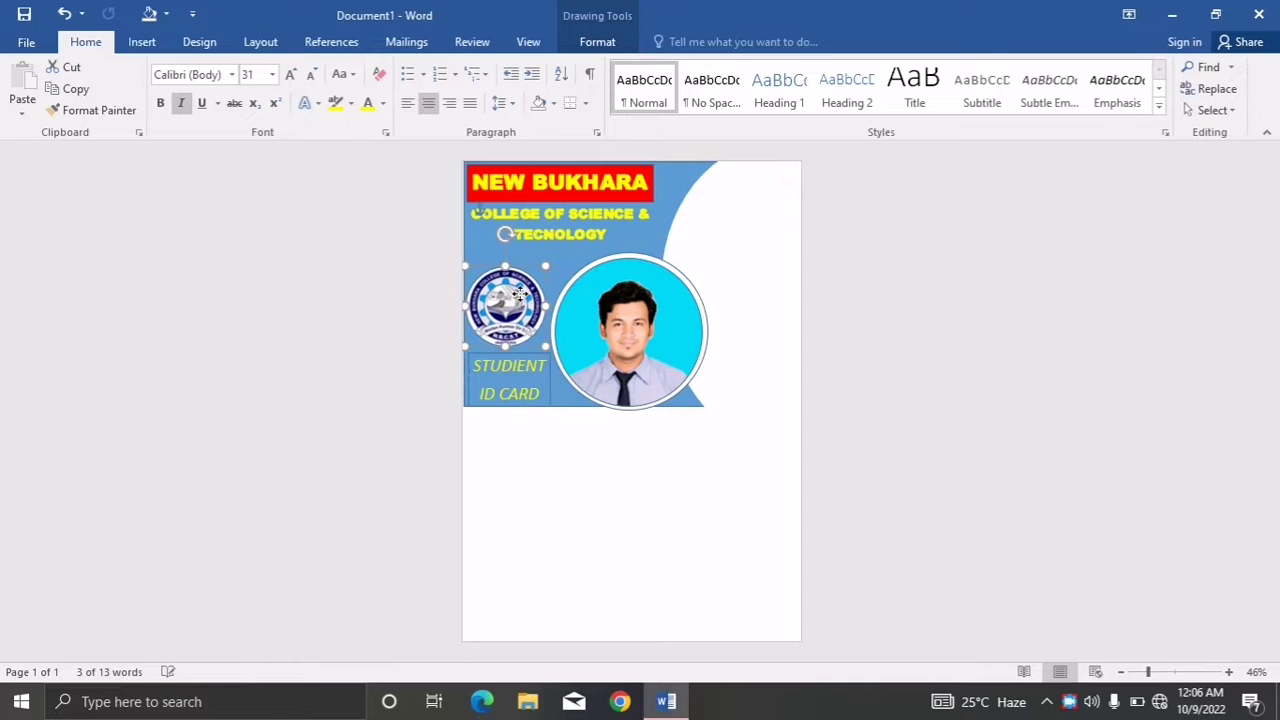
{"action": "left_click", "coordinate": [564, 384]}
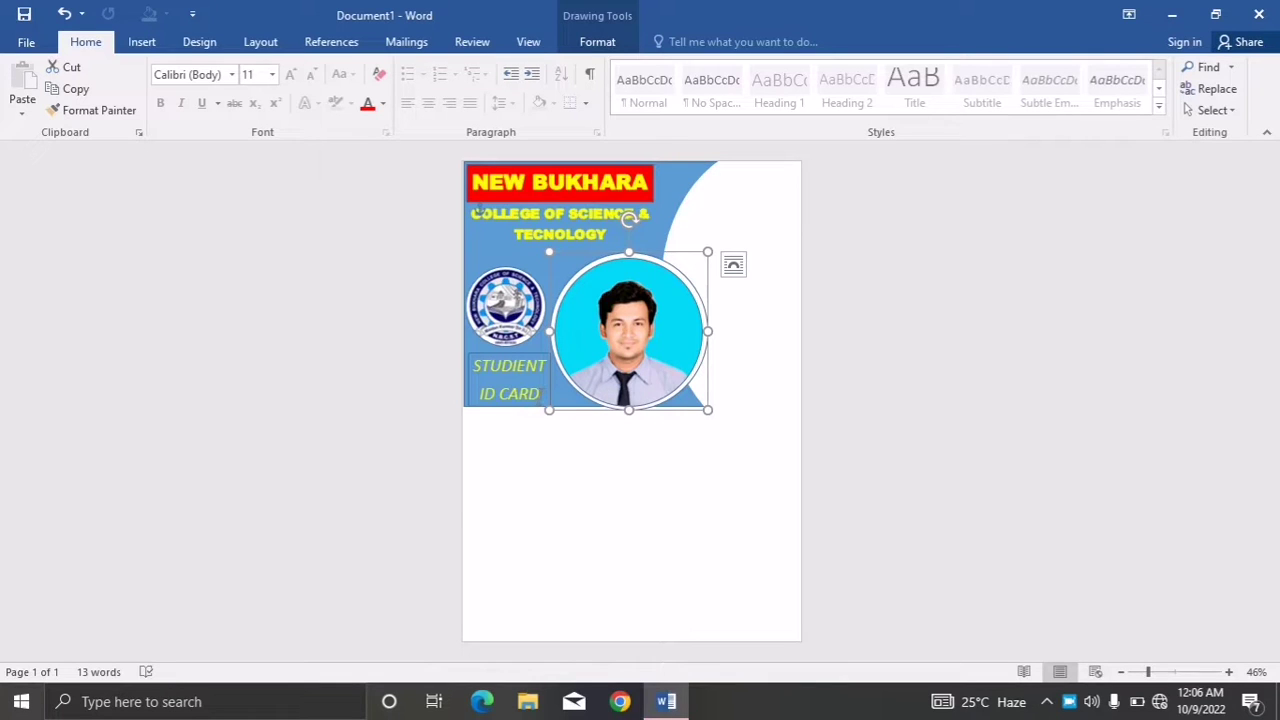
{"action": "left_click_drag", "start_coordinate": [545, 396], "coordinate": [472, 360]}
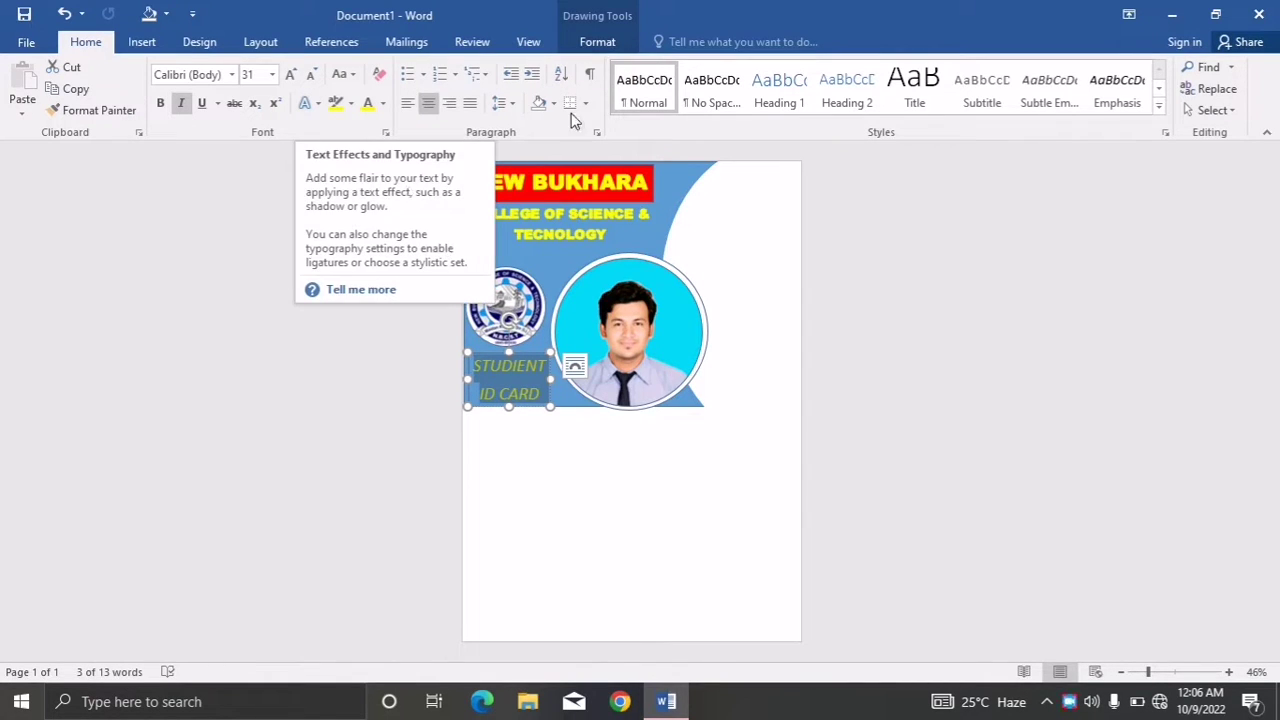
Try a yellow border on the label box, then set it to no outline.
{"action": "left_click", "coordinate": [609, 45]}
{"action": "left_click", "coordinate": [495, 90]}
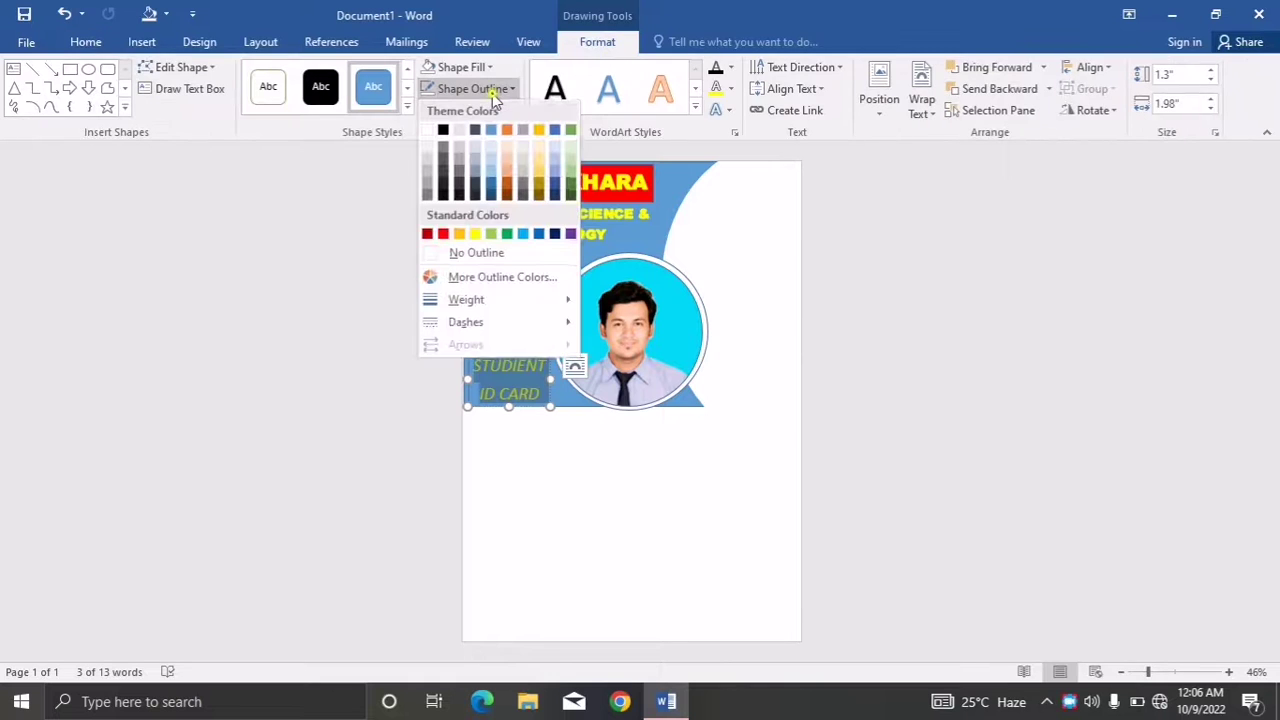
{"action": "left_click", "coordinate": [473, 235]}
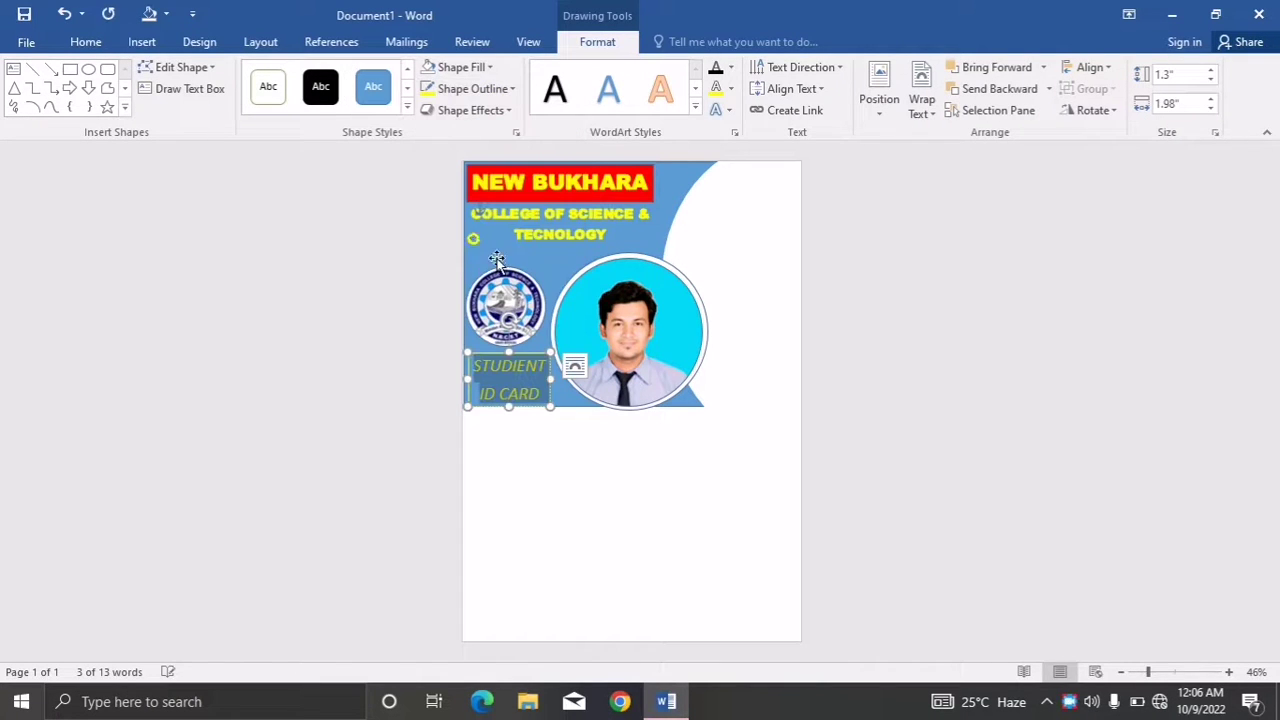
{"action": "left_click", "coordinate": [561, 428]}
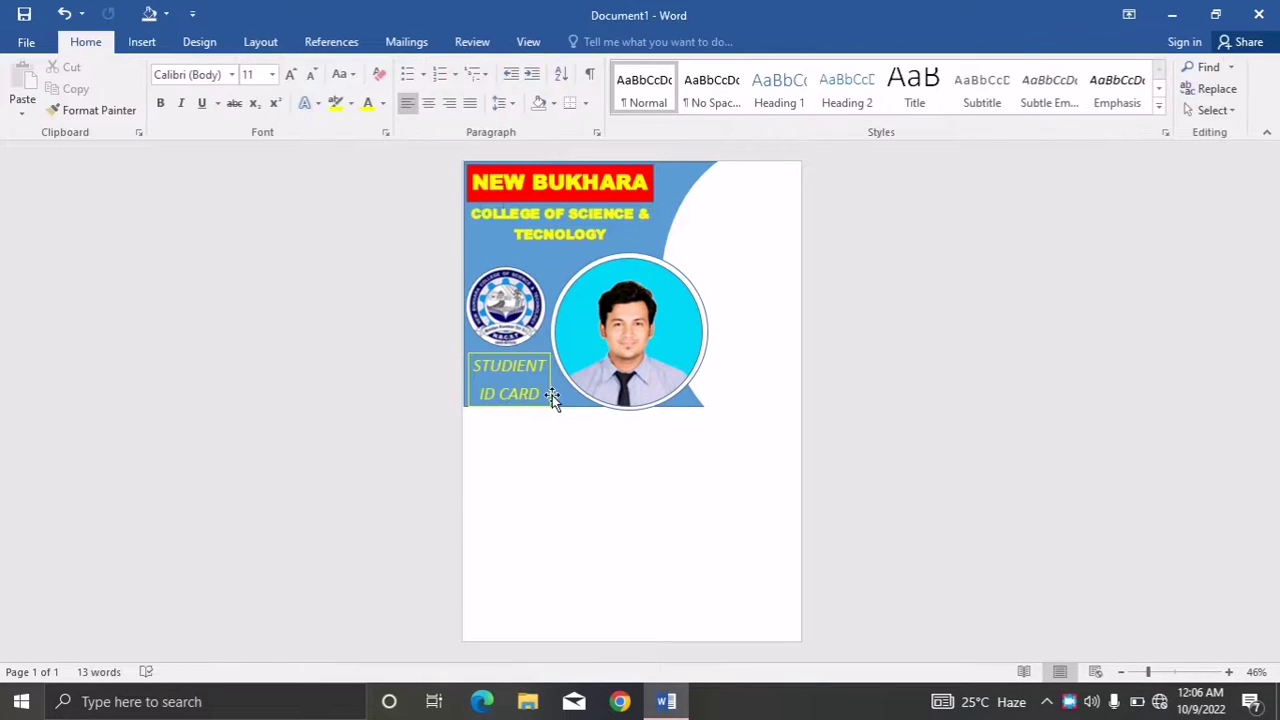
{"action": "left_click", "coordinate": [550, 396]}
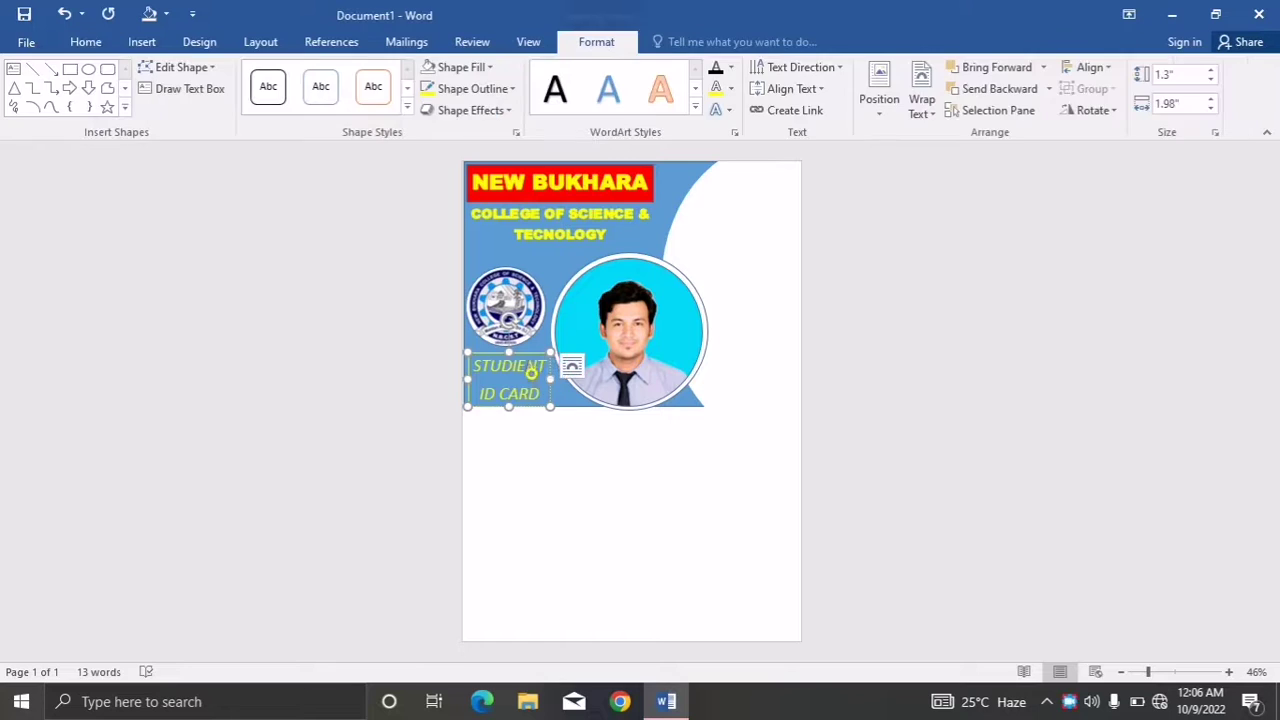
{"action": "left_click", "coordinate": [504, 89]}
{"action": "left_click", "coordinate": [487, 253]}
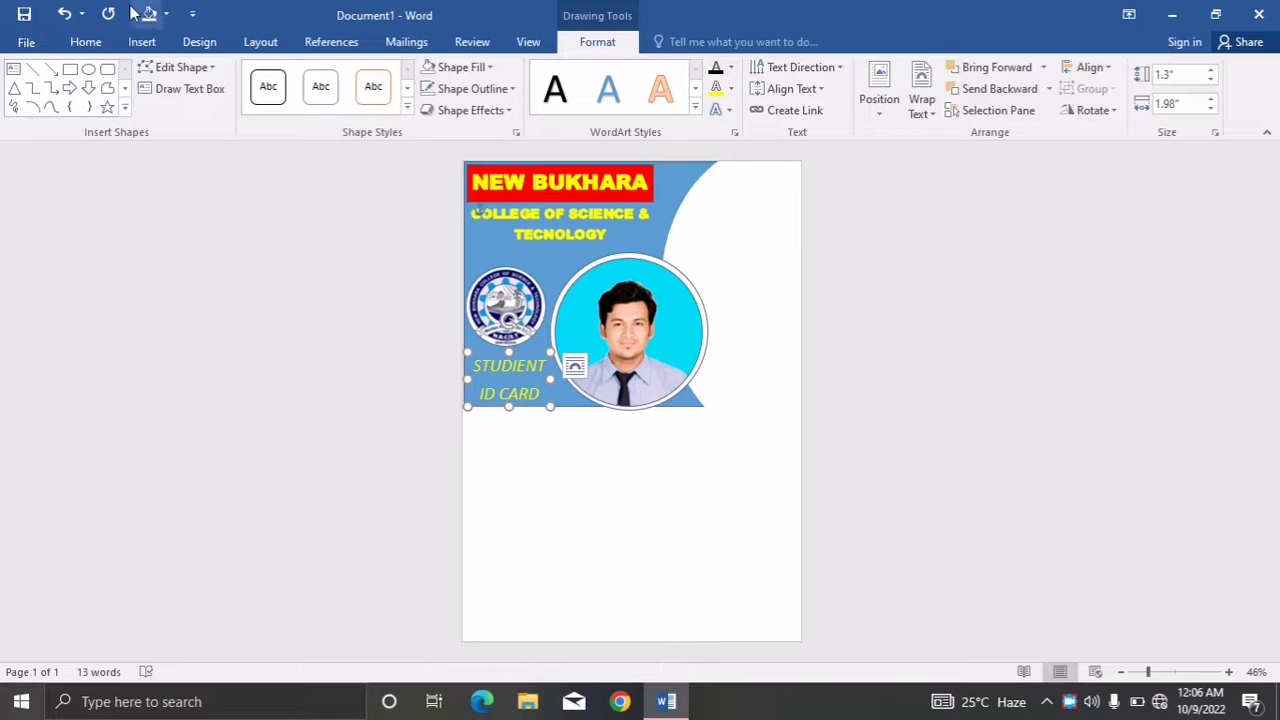
Give the label letters, including the ID CARD line, a yellow text outline.
{"action": "left_click", "coordinate": [92, 42]}
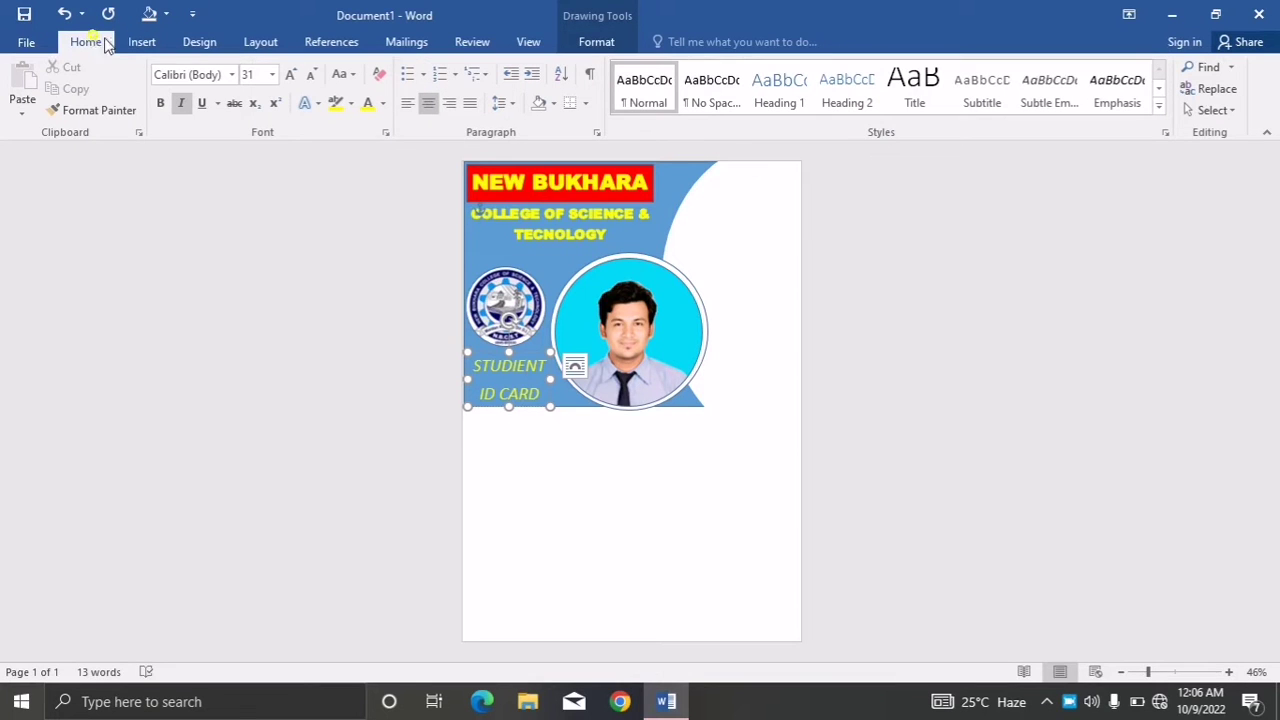
{"action": "left_click", "coordinate": [319, 106]}
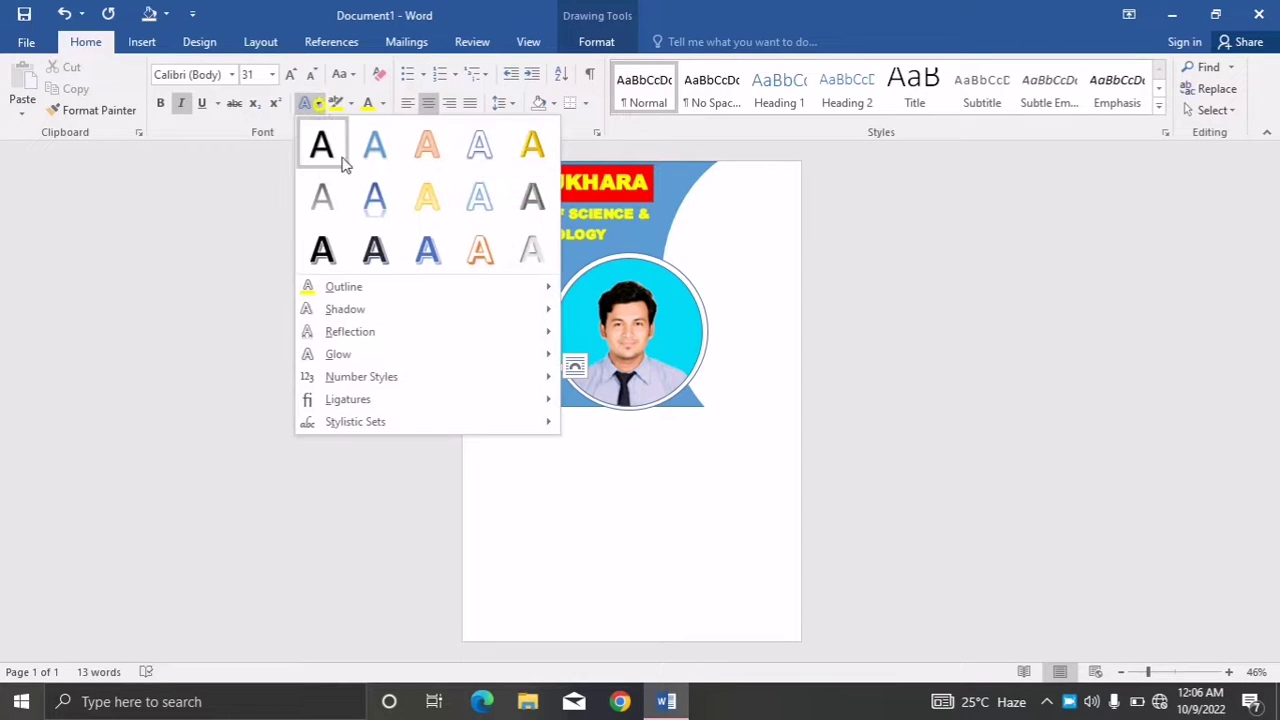
{"action": "mouse_move", "coordinate": [408, 296]}
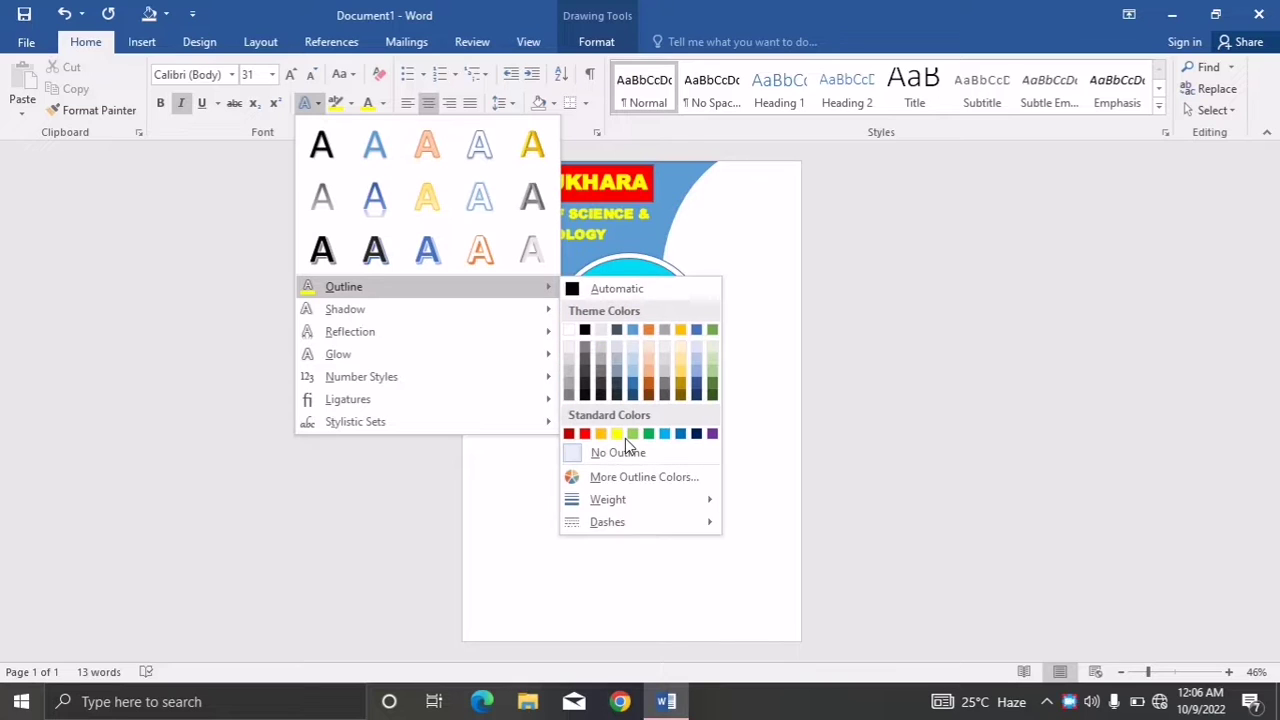
{"action": "left_click", "coordinate": [617, 434]}
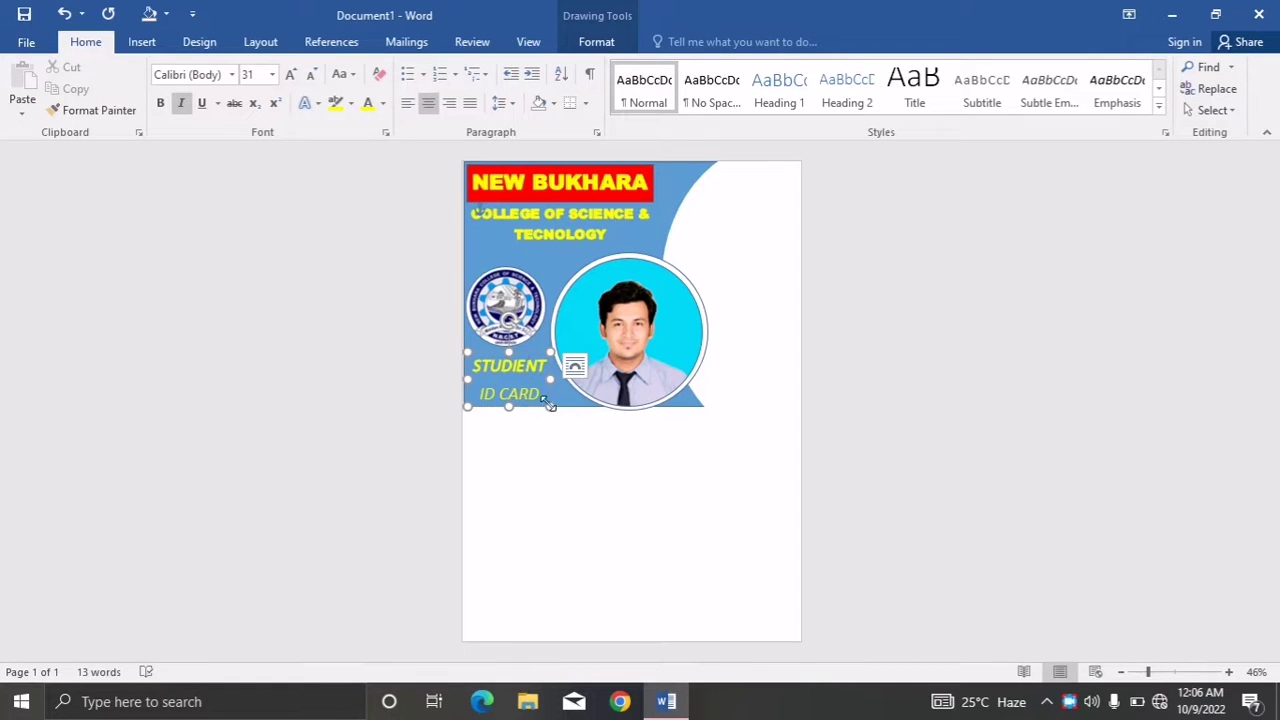
{"action": "left_click_drag", "start_coordinate": [541, 398], "coordinate": [480, 395]}
{"action": "left_click", "coordinate": [306, 103]}
{"action": "mouse_move", "coordinate": [429, 290]}
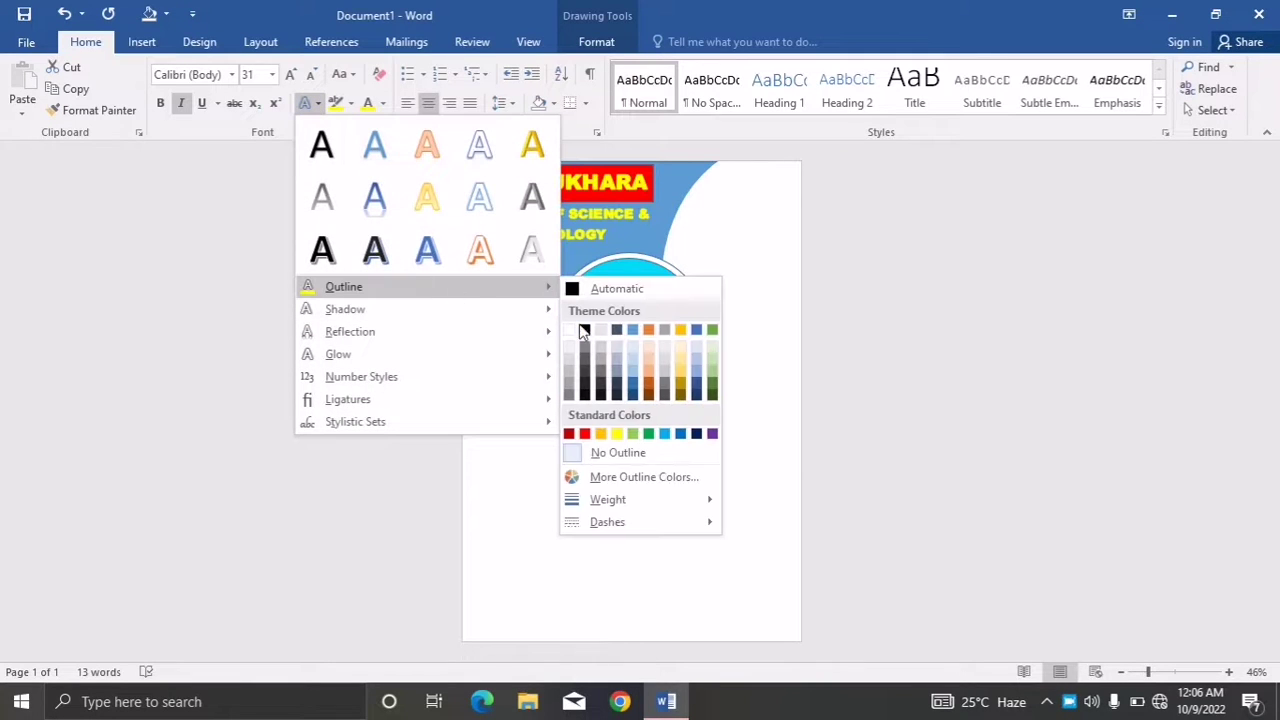
{"action": "left_click", "coordinate": [617, 434]}
{"action": "left_click", "coordinate": [531, 434]}
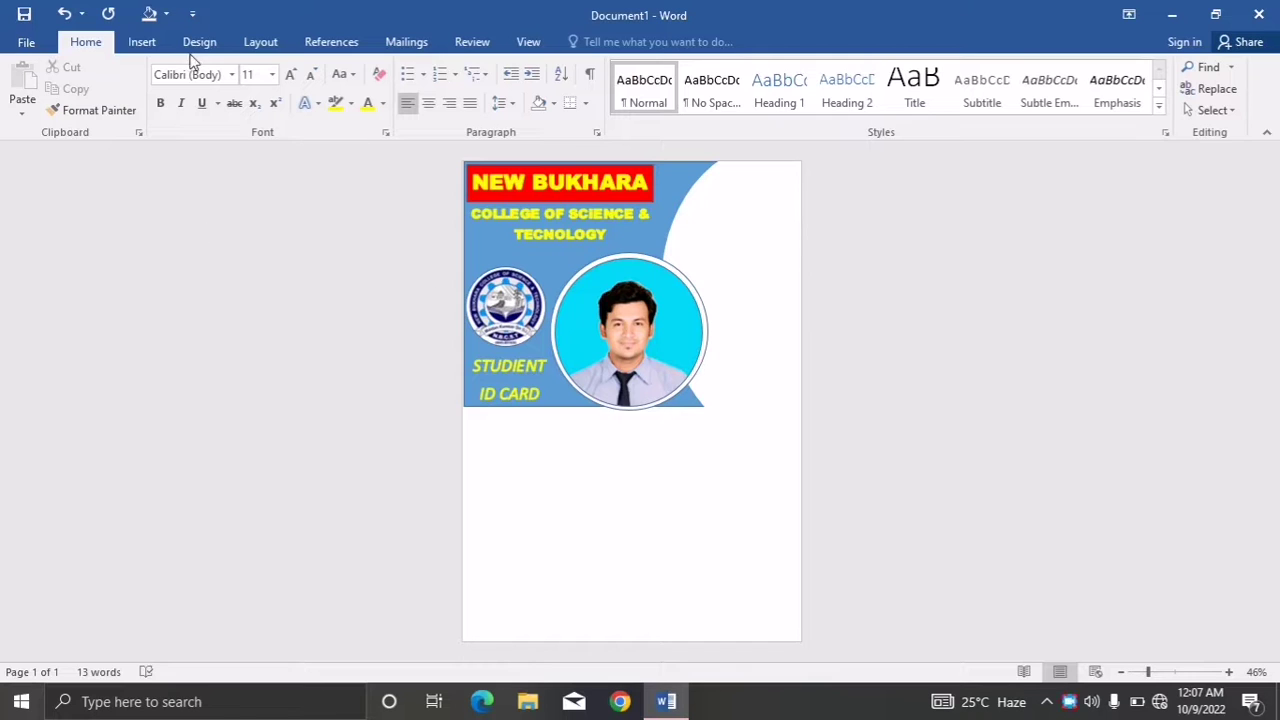
Draw a small rounded rectangle near the card's top right and fill it red.
{"action": "left_click", "coordinate": [150, 47]}
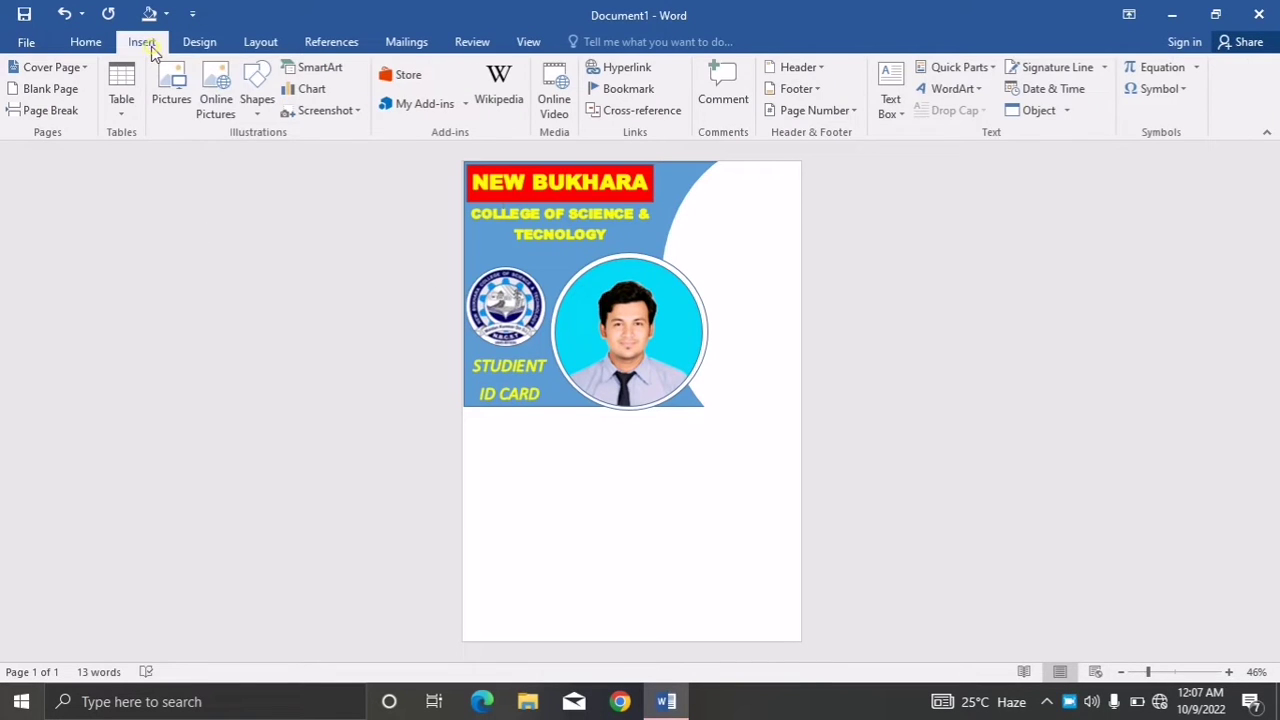
{"action": "left_click", "coordinate": [260, 108]}
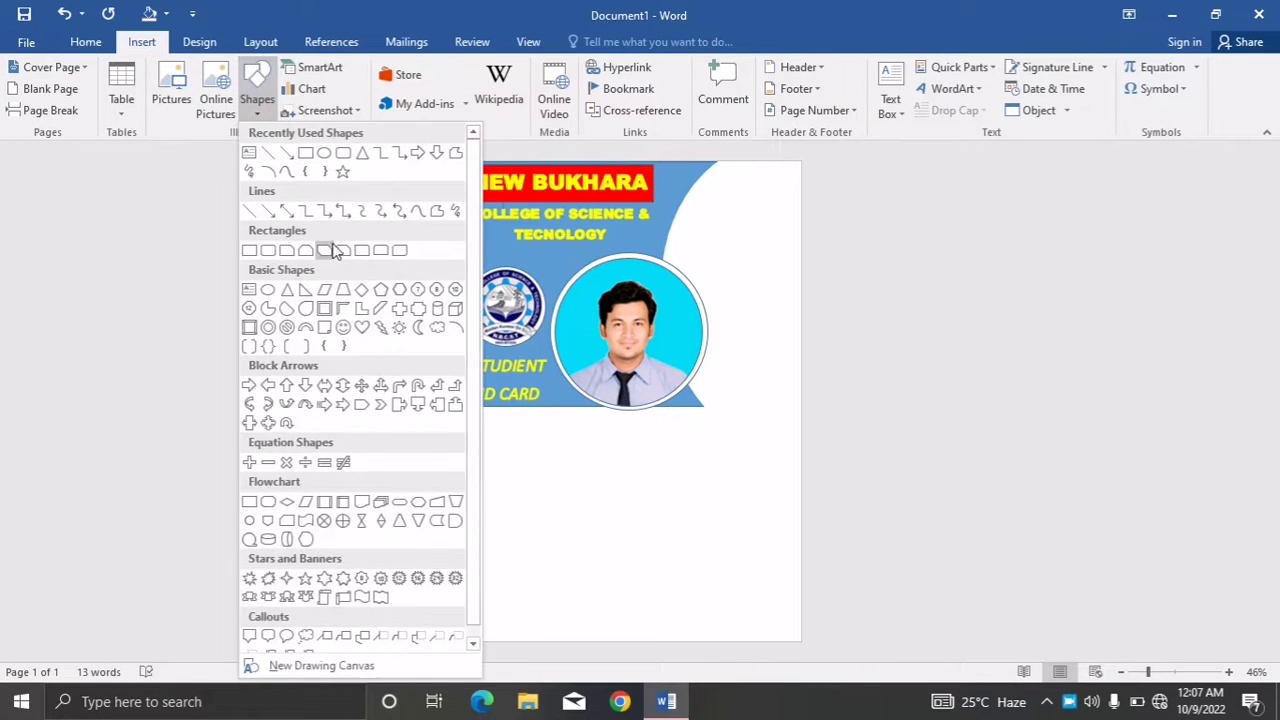
{"action": "left_click", "coordinate": [344, 158]}
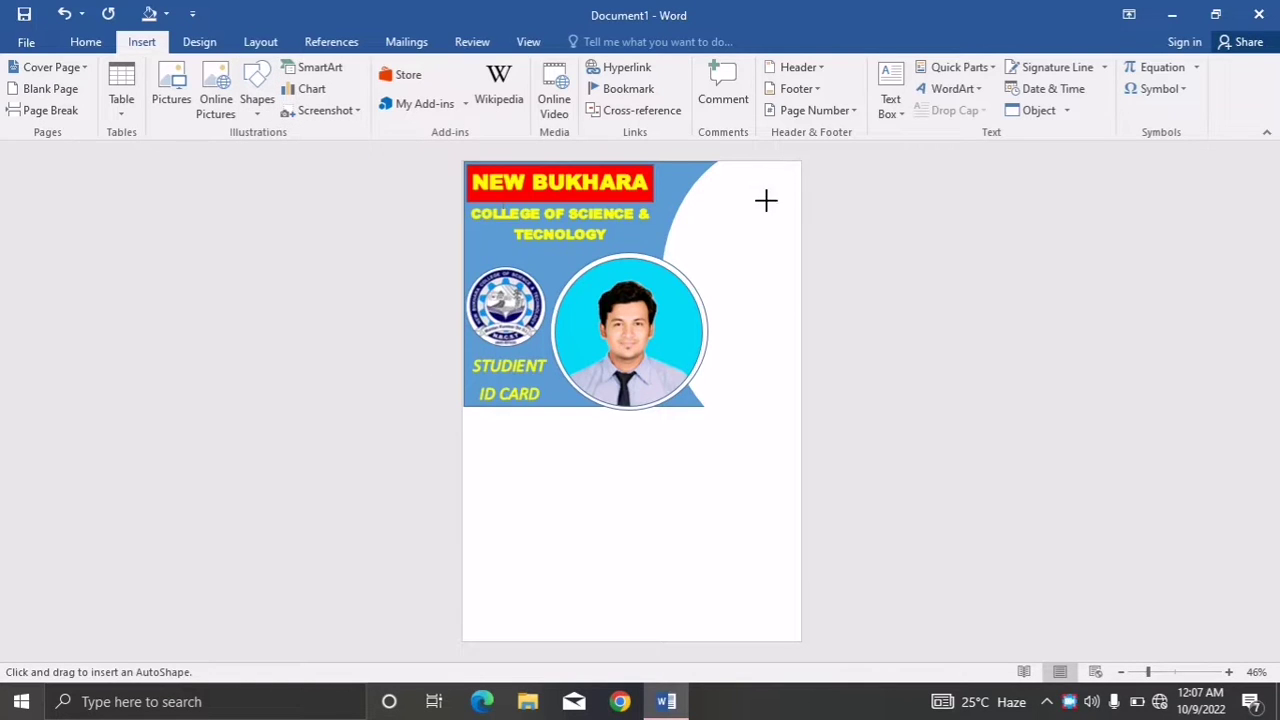
{"action": "left_click_drag", "start_coordinate": [766, 196], "coordinate": [716, 232]}
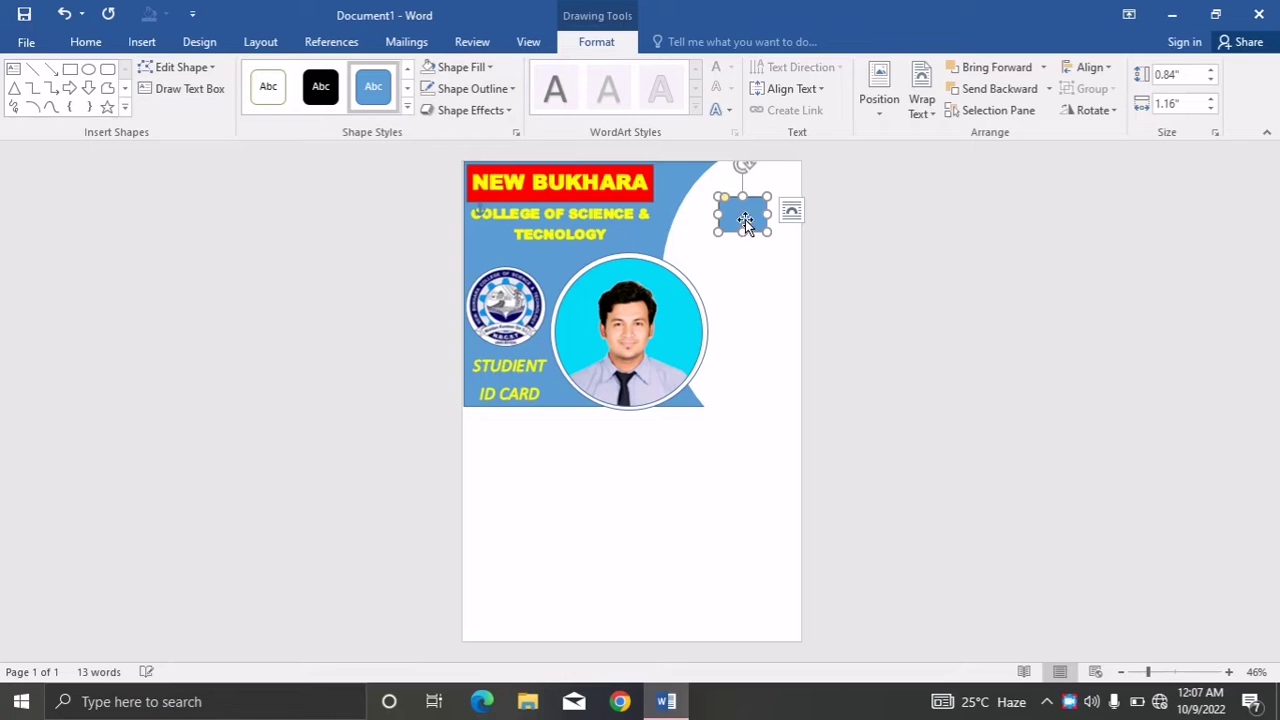
{"action": "right_click", "coordinate": [746, 214]}
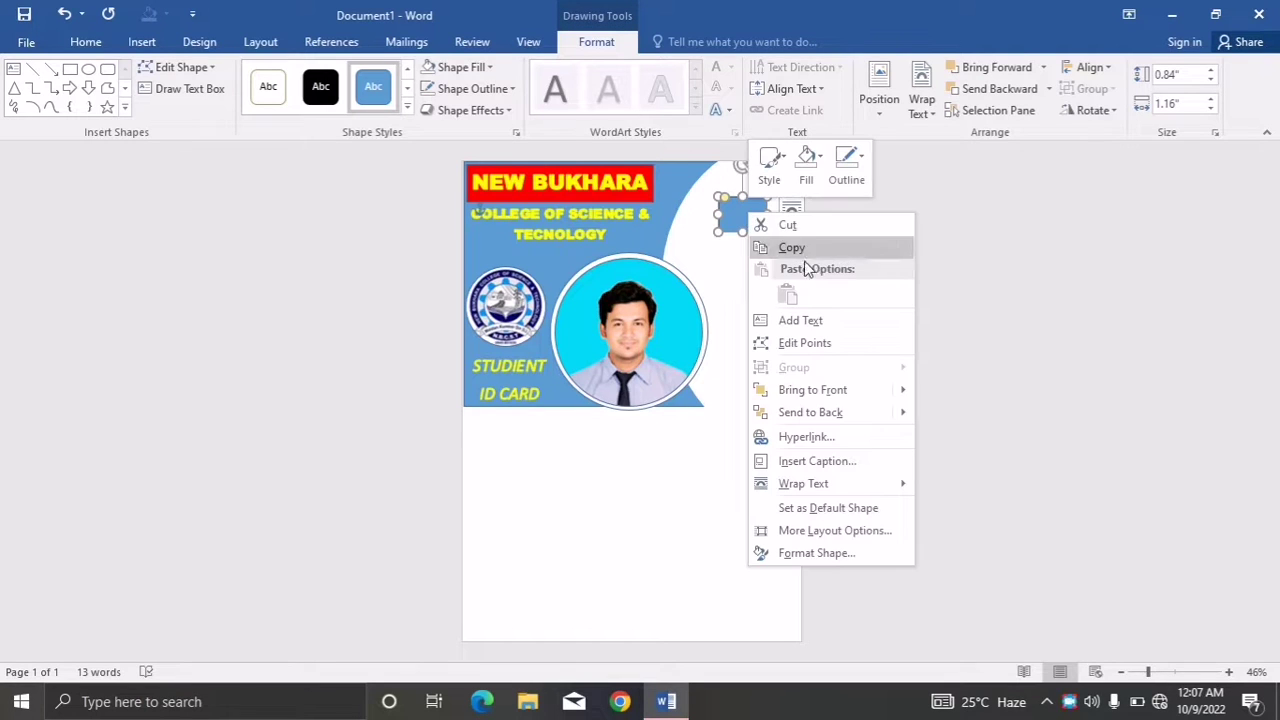
{"action": "left_click", "coordinate": [810, 163]}
{"action": "left_click", "coordinate": [813, 330]}
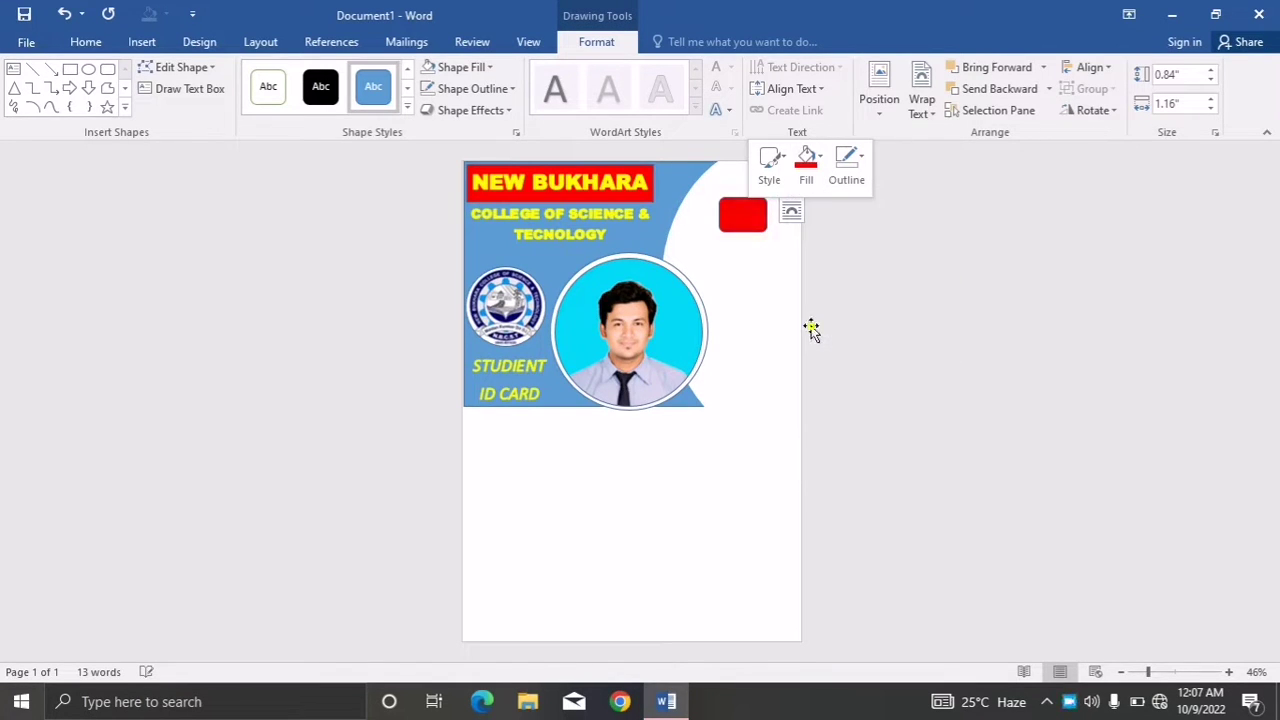
Fit the red rectangle into the top-right corner, widen it slightly, and copy it below.
{"action": "left_click_drag", "start_coordinate": [745, 219], "coordinate": [788, 186]}
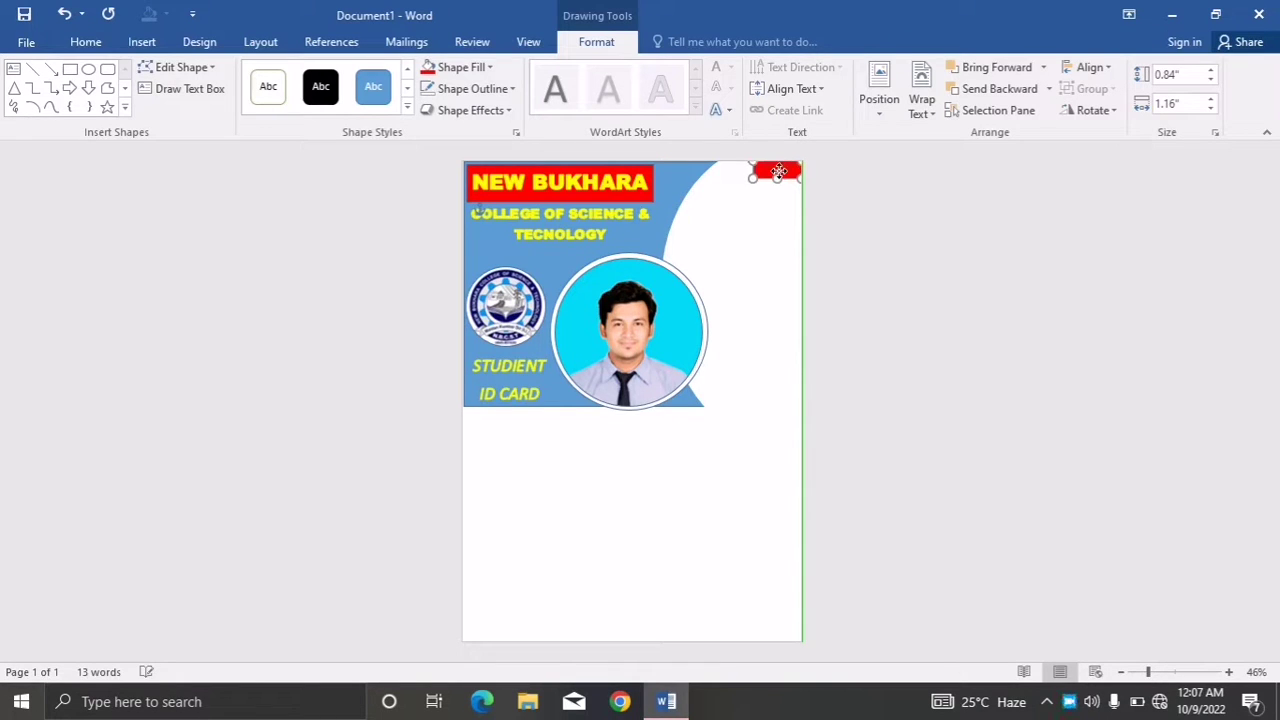
{"action": "mouse_move", "coordinate": [781, 173]}
{"action": "left_mouse_down"}
{"action": "mouse_move", "coordinate": [779, 184]}
{"action": "mouse_move", "coordinate": [748, 178]}
{"action": "left_mouse_up"}
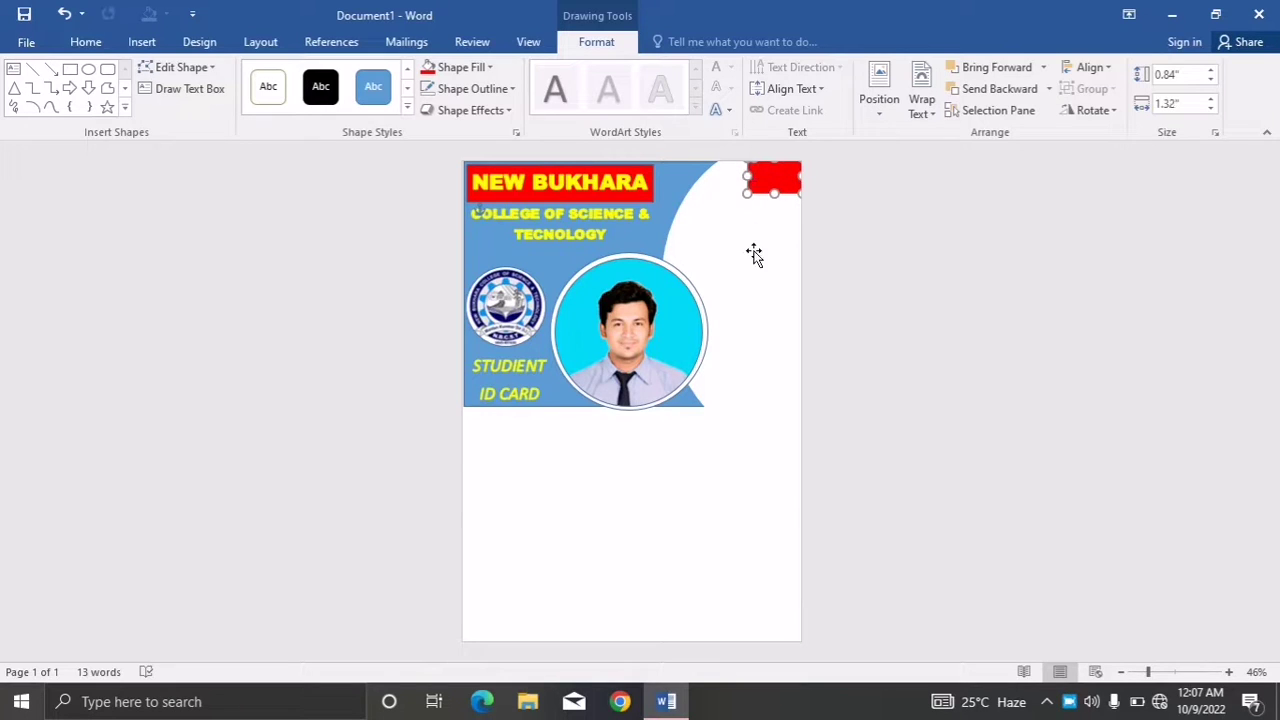
{"action": "left_click_drag", "start_coordinate": [745, 178], "coordinate": [741, 186]}
{"action": "left_click", "coordinate": [757, 270]}
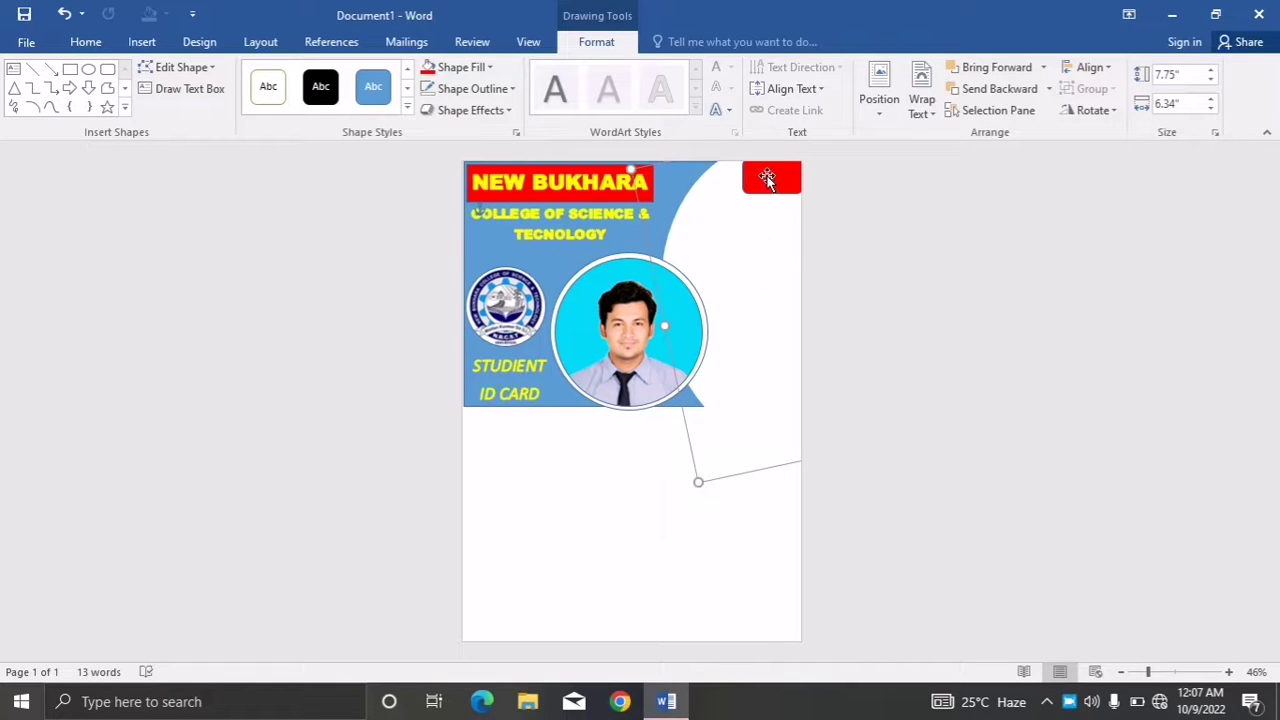
{"action": "left_click", "coordinate": [767, 178]}
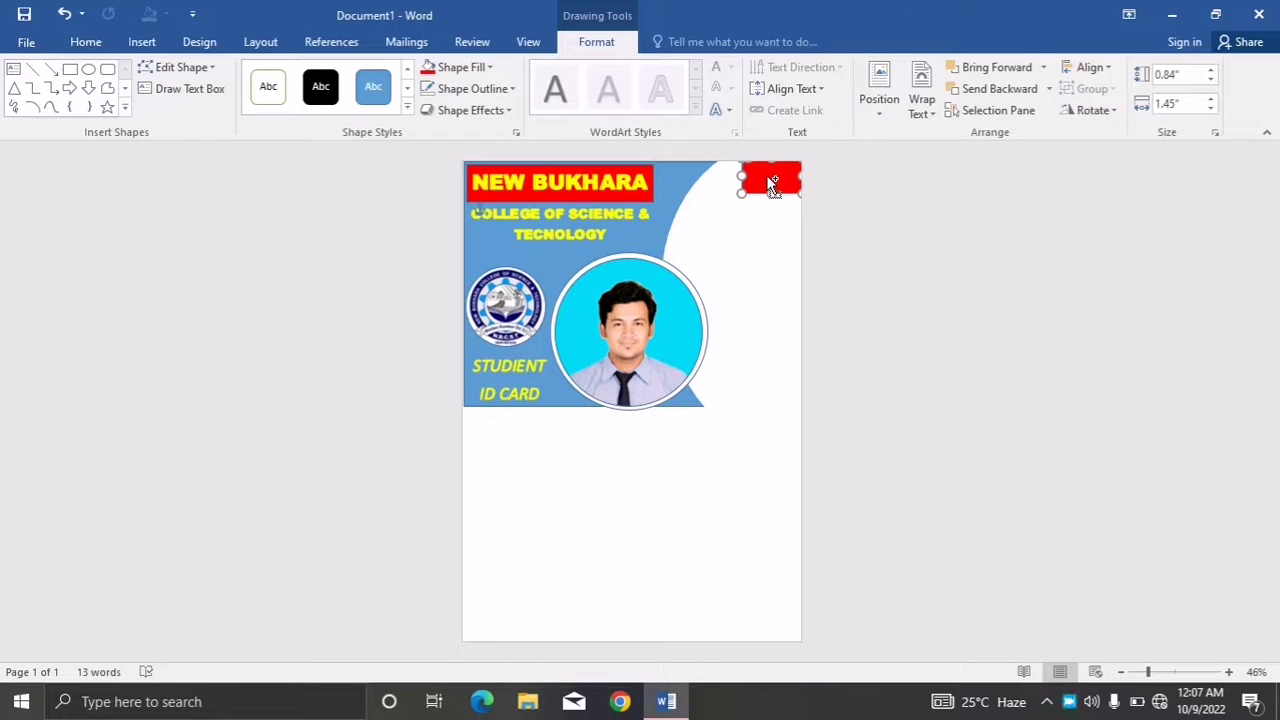
{"action": "mouse_move", "coordinate": [771, 184]}
{"action": "left_mouse_down"}
{"action": "mouse_move", "coordinate": [764, 279]}
{"action": "mouse_move", "coordinate": [820, 299]}
{"action": "left_mouse_up"}
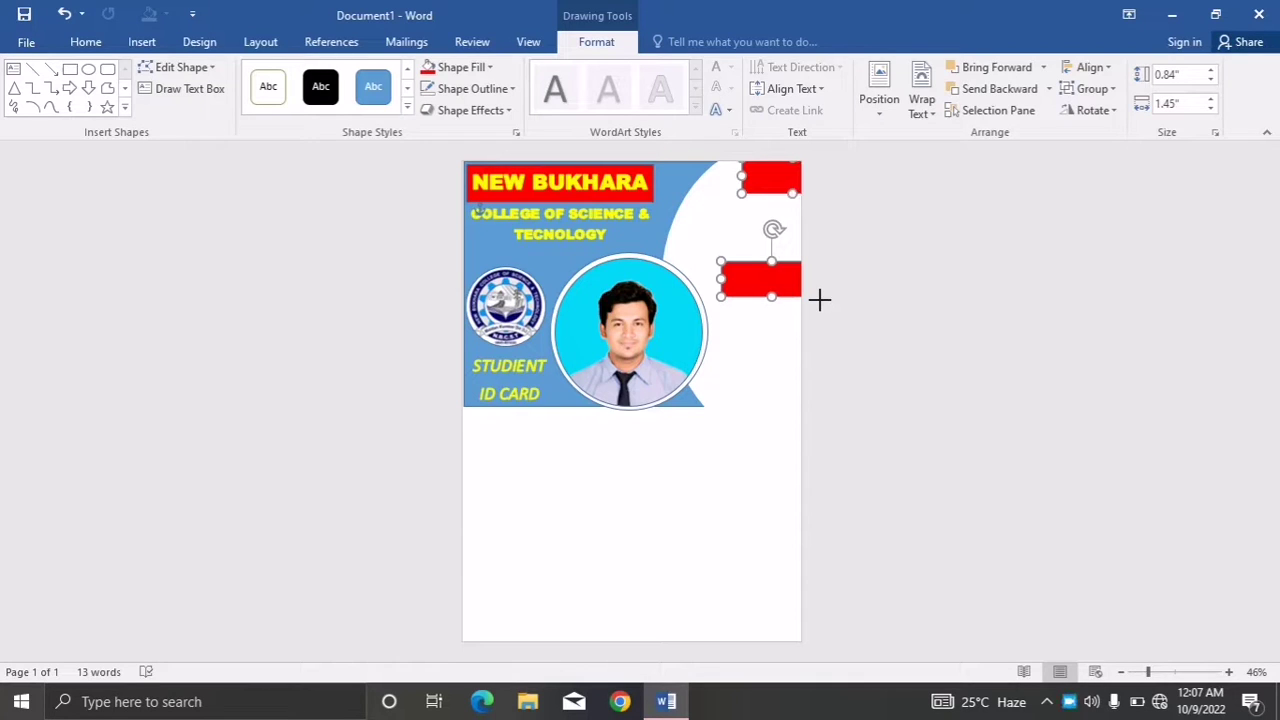
Tilt the copied red rectangle diagonally and stretch it into a 1.51" × 4" bar toward the photo.
{"action": "left_click", "coordinate": [727, 224]}
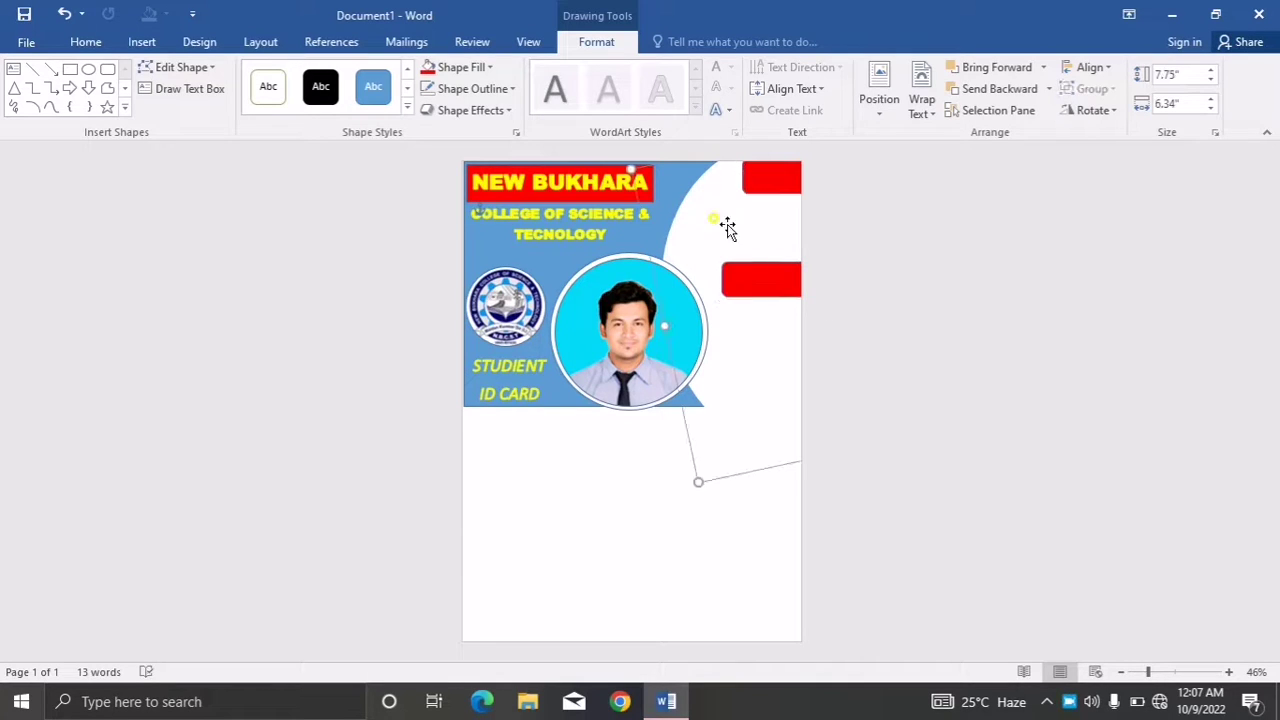
{"action": "left_click", "coordinate": [766, 280]}
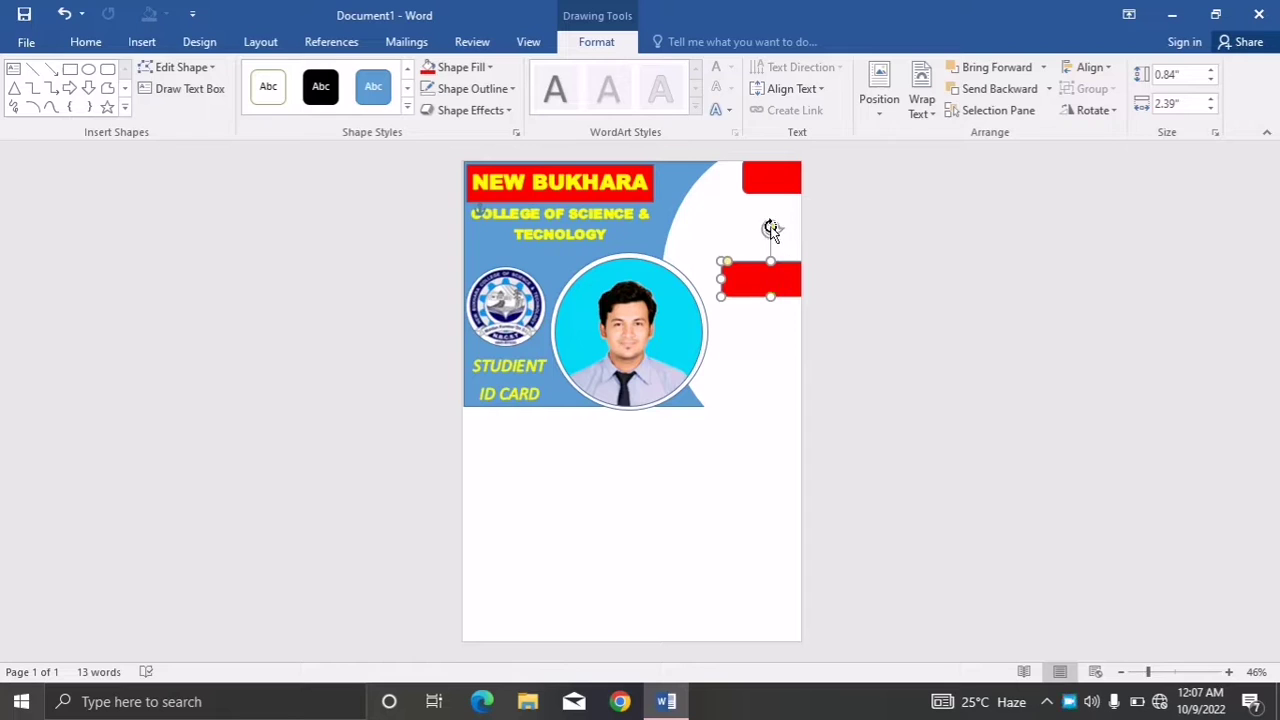
{"action": "left_click_drag", "start_coordinate": [770, 229], "coordinate": [743, 240]}
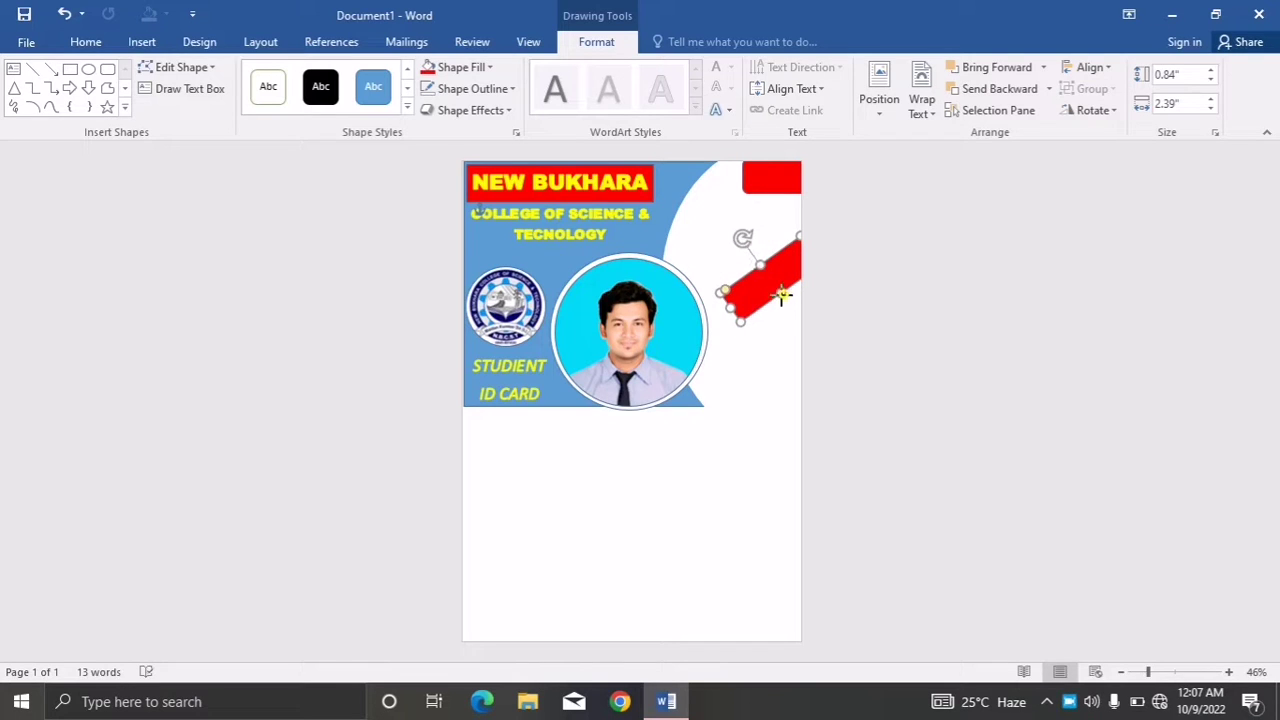
{"action": "left_click_drag", "start_coordinate": [783, 293], "coordinate": [795, 313]}
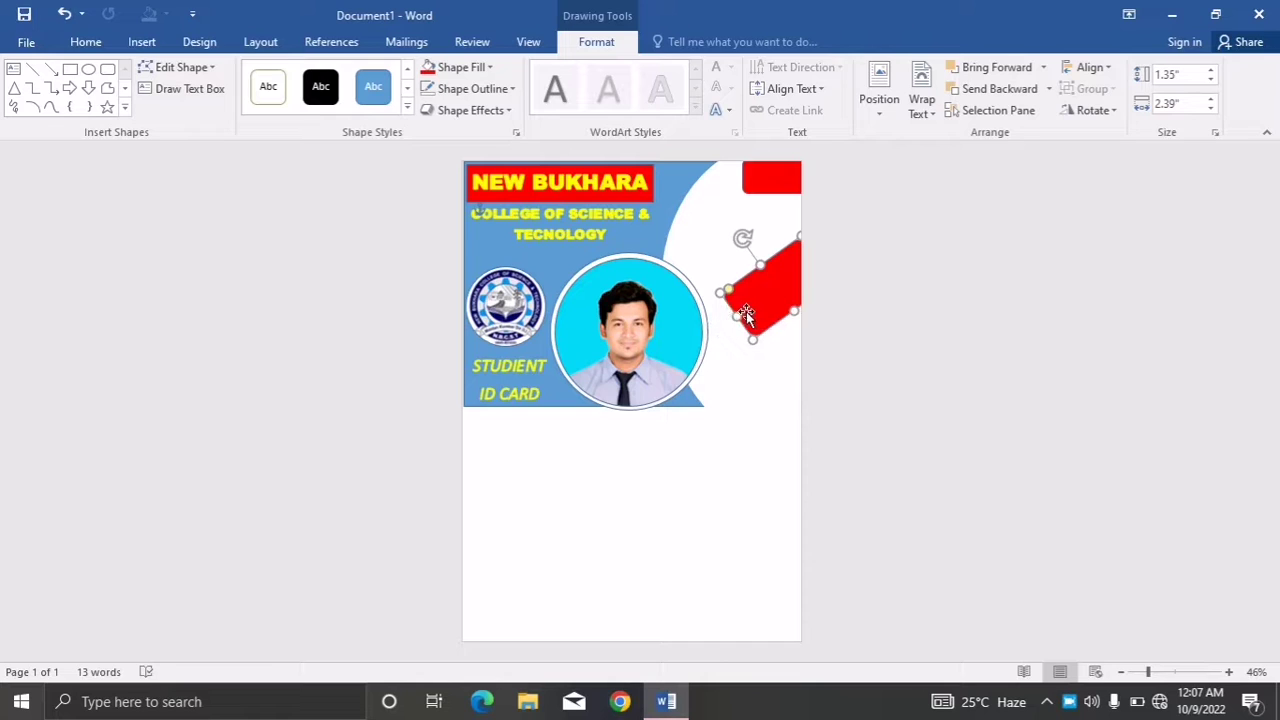
{"action": "left_click_drag", "start_coordinate": [733, 321], "coordinate": [725, 330]}
{"action": "mouse_move", "coordinate": [737, 250]}
{"action": "left_mouse_down"}
{"action": "mouse_move", "coordinate": [749, 402]}
{"action": "mouse_move", "coordinate": [816, 376]}
{"action": "left_mouse_up"}
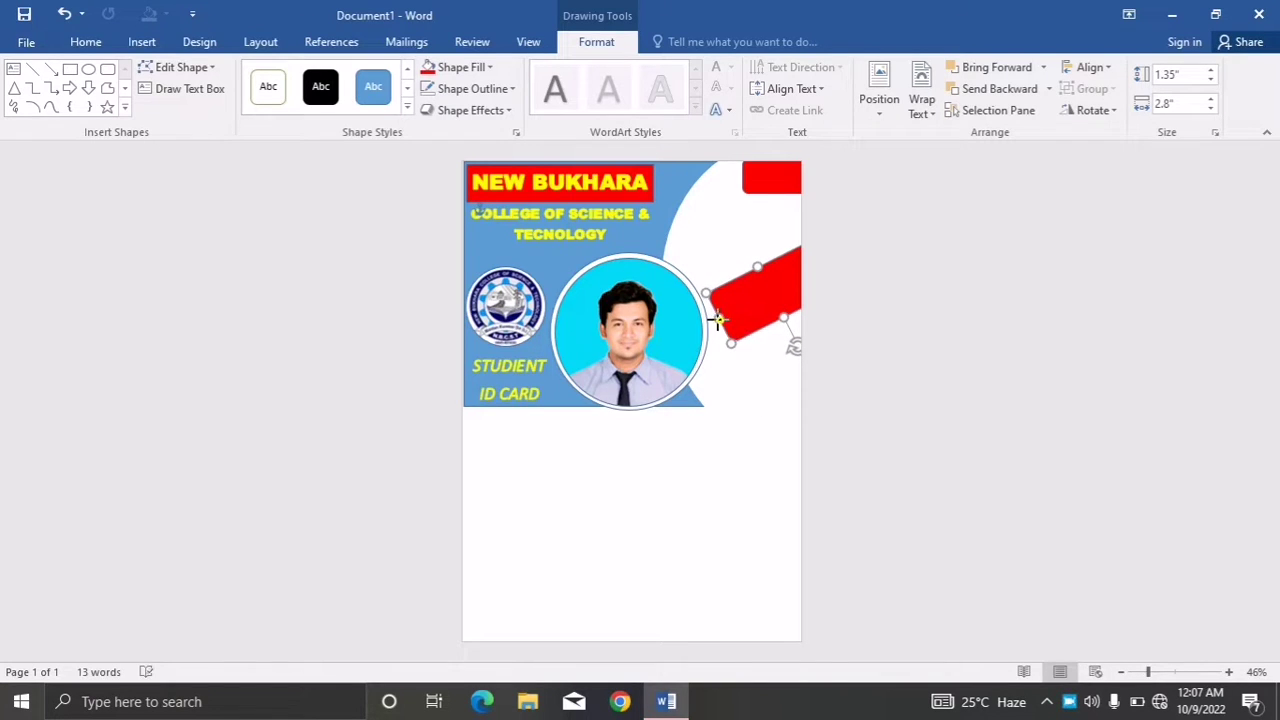
{"action": "left_click_drag", "start_coordinate": [718, 320], "coordinate": [682, 340]}
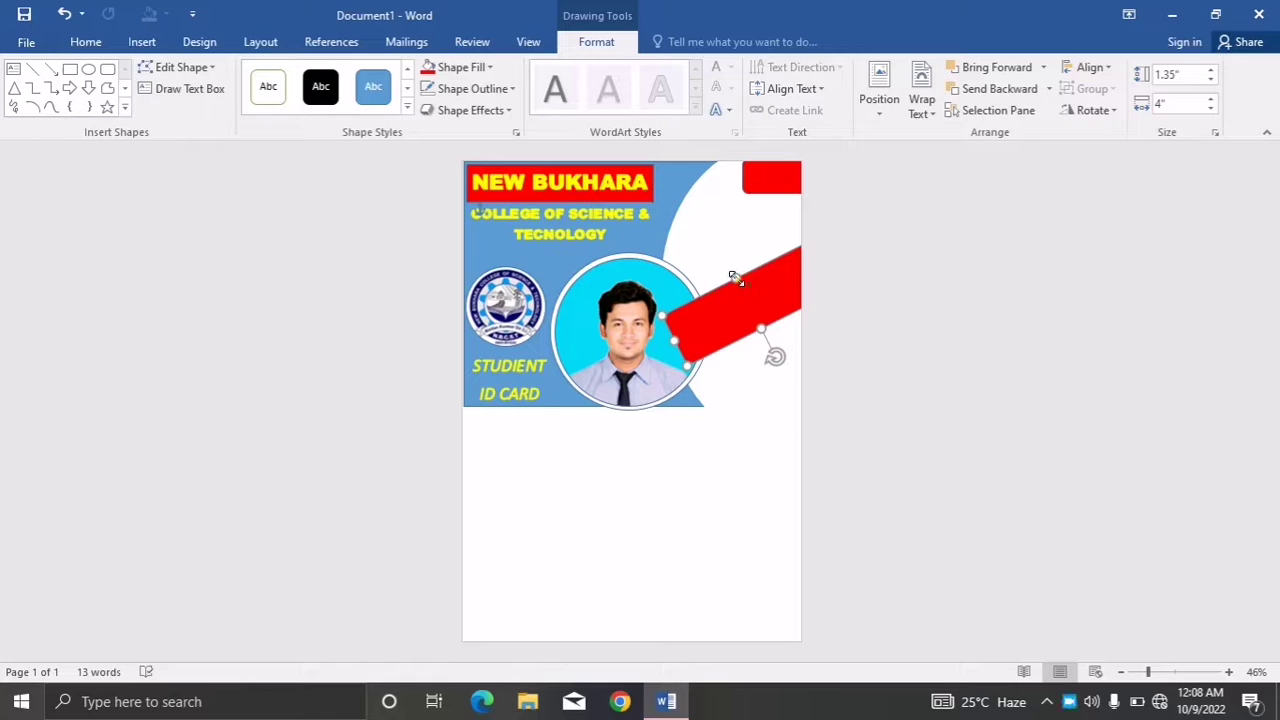
{"action": "mouse_move", "coordinate": [735, 279]}
{"action": "left_mouse_down"}
{"action": "mouse_move", "coordinate": [780, 275]}
{"action": "mouse_move", "coordinate": [763, 242]}
{"action": "left_mouse_up"}
{"action": "left_click", "coordinate": [770, 350]}
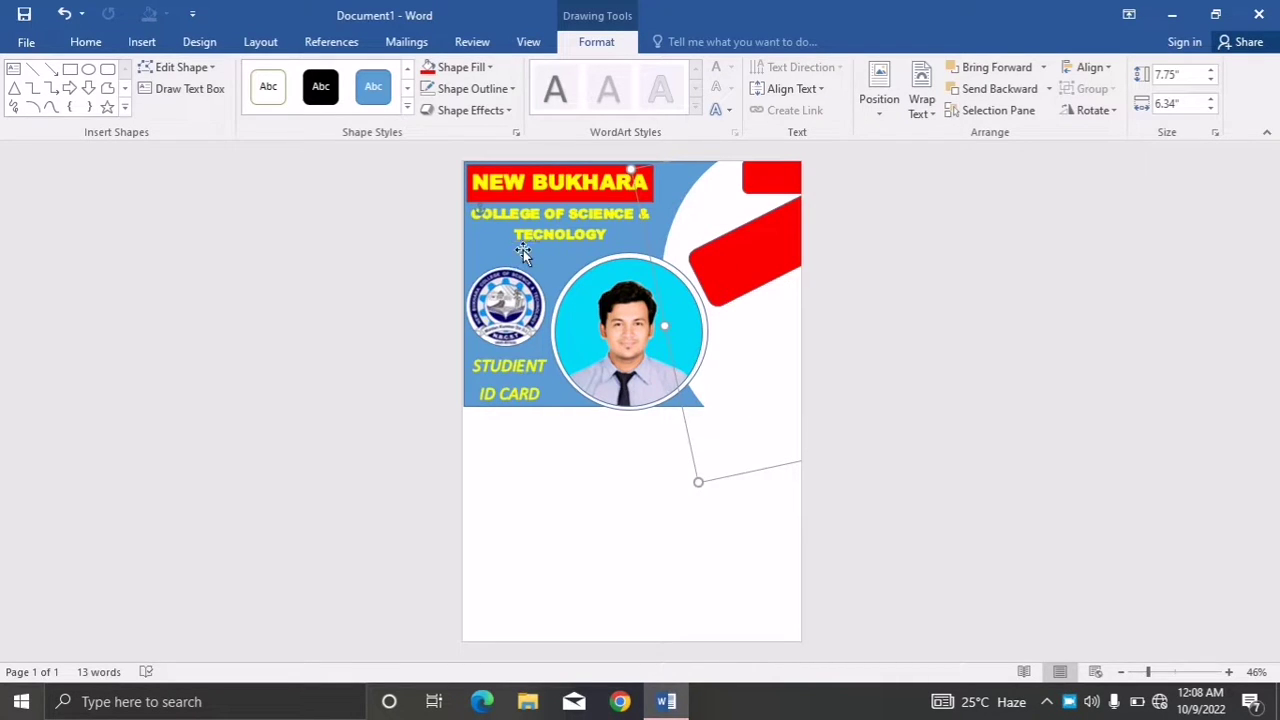
{"action": "left_click", "coordinate": [711, 255]}
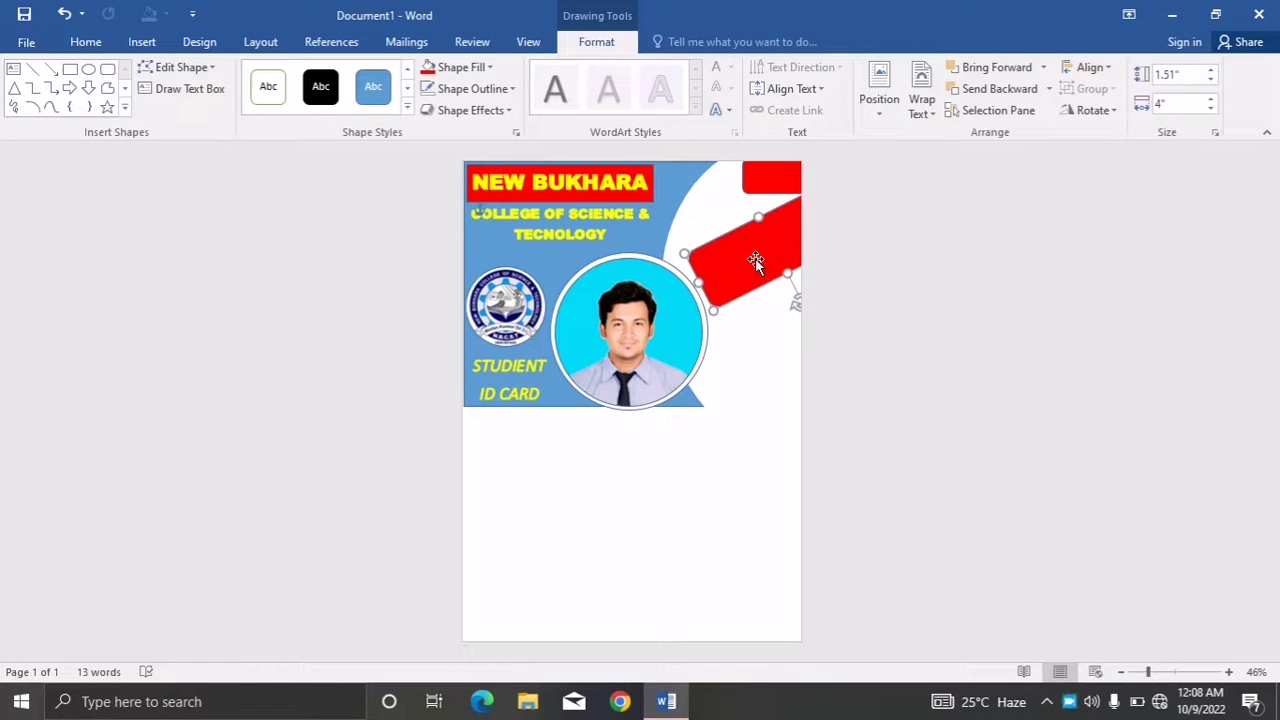
Copy the red bar below the card and return the original bar to the card's right edge.
{"action": "left_click_drag", "start_coordinate": [755, 258], "coordinate": [658, 498]}
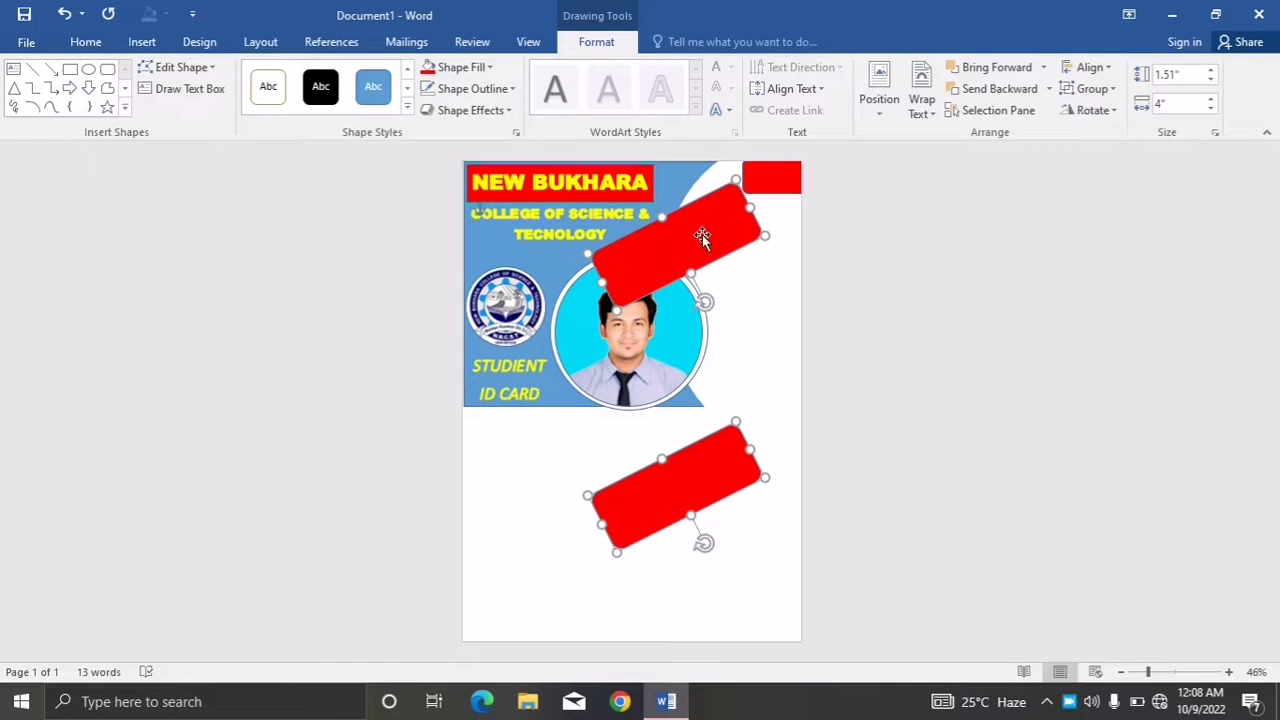
{"action": "left_click", "coordinate": [710, 225]}
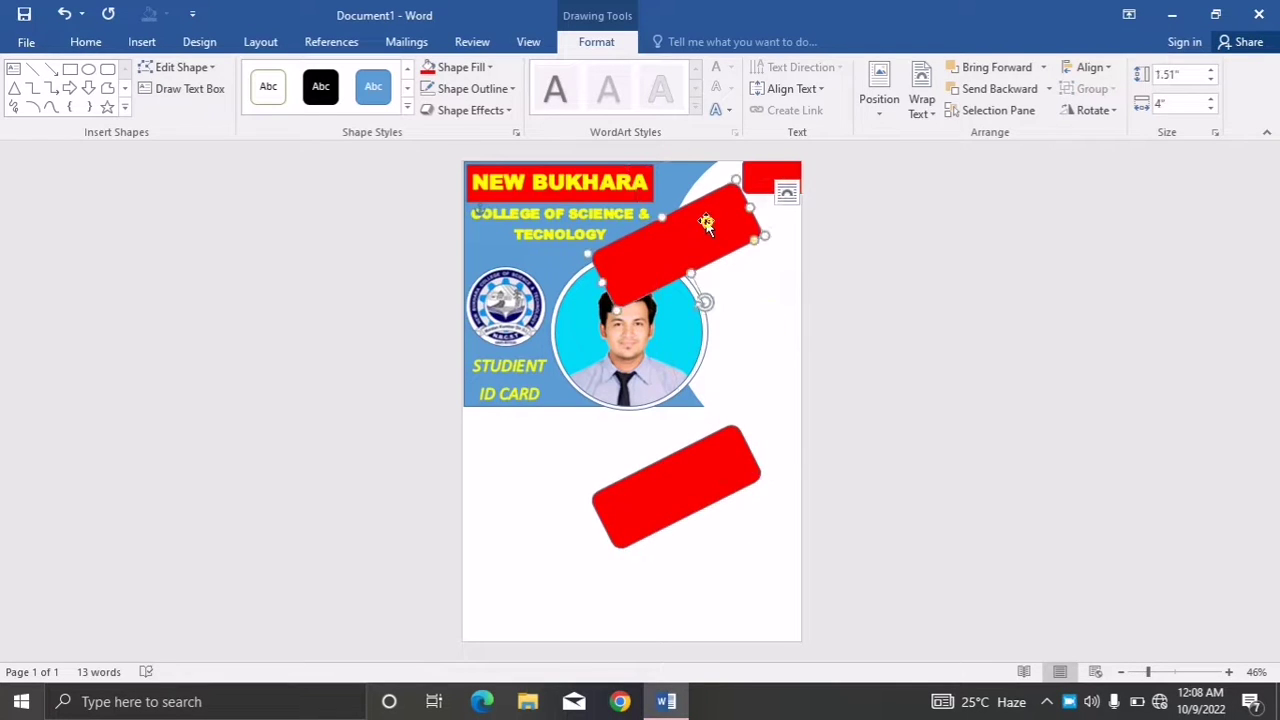
{"action": "left_click_drag", "start_coordinate": [690, 240], "coordinate": [789, 245]}
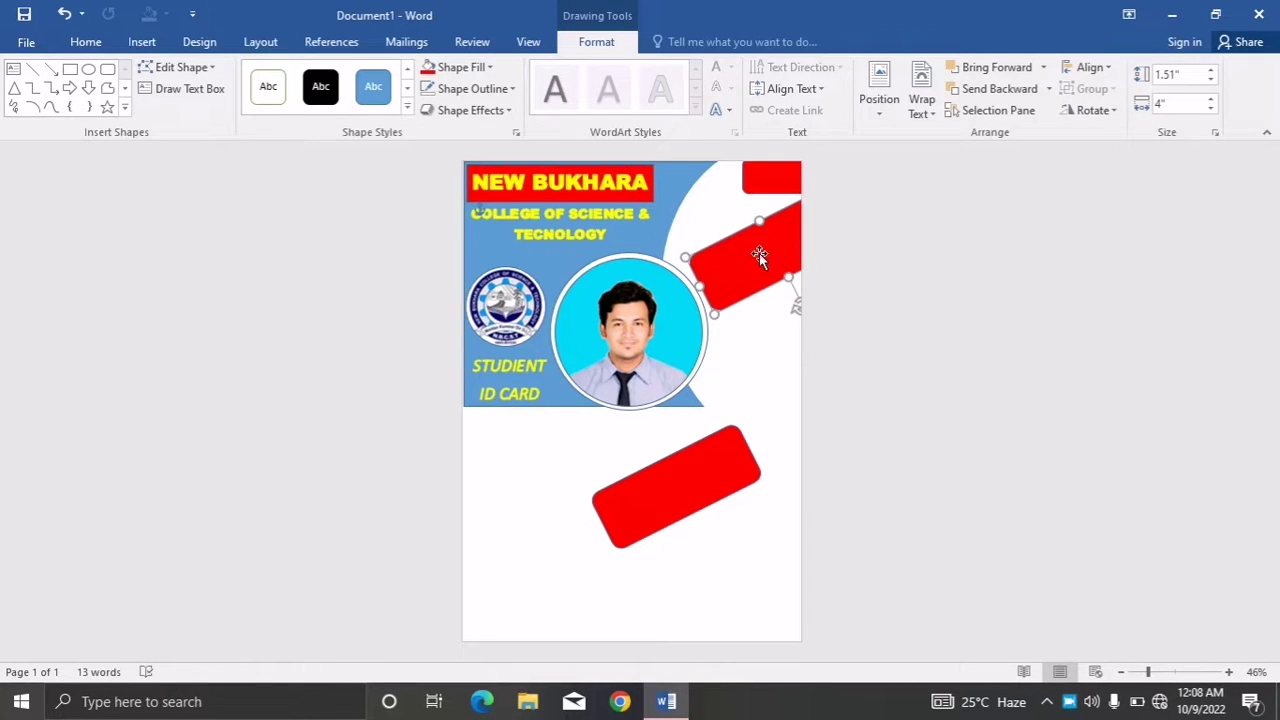
{"action": "left_click_drag", "start_coordinate": [761, 256], "coordinate": [757, 253]}
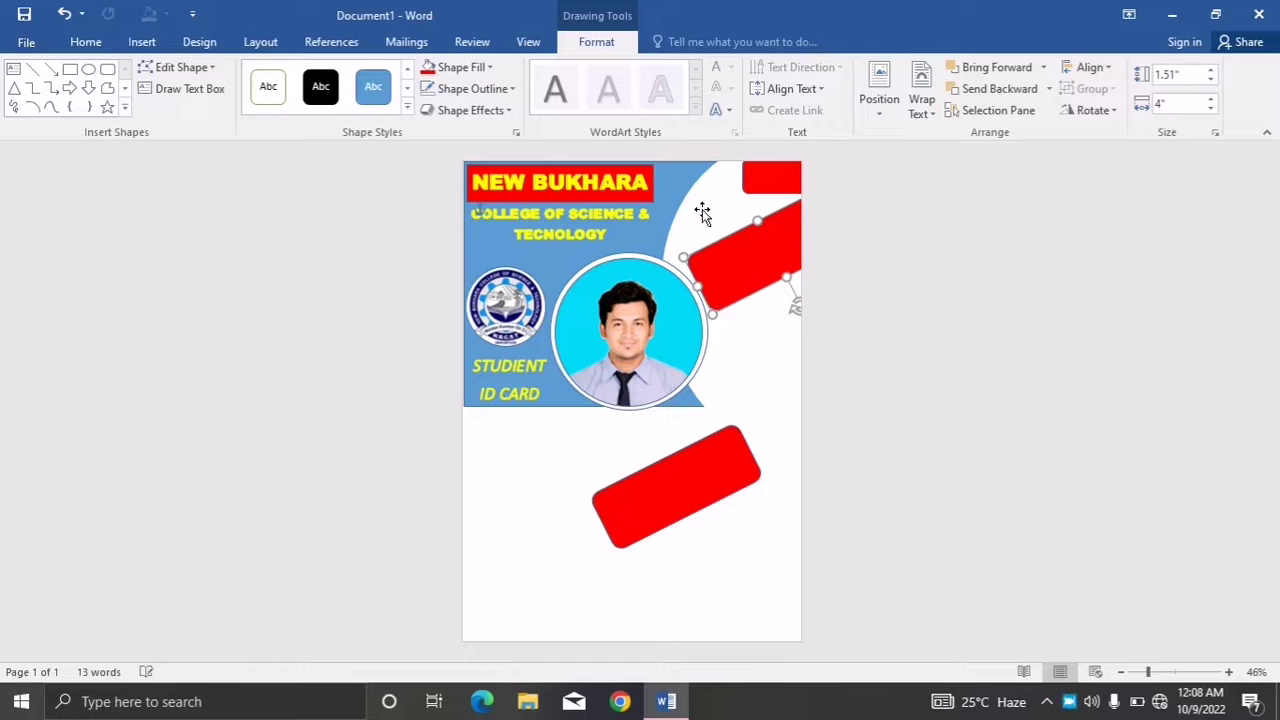
Fill the lower copy white, rotate it level, shorten it to 0.9" high, and click inside.
{"action": "left_click", "coordinate": [685, 508]}
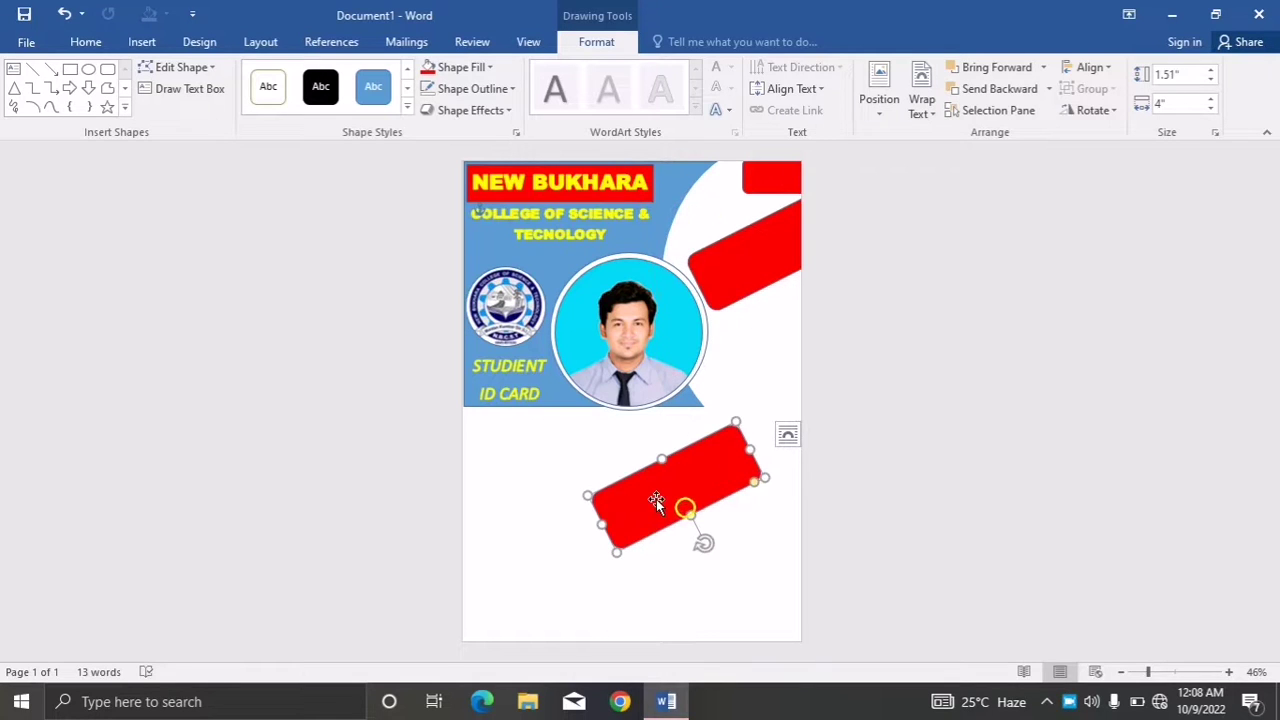
{"action": "right_click", "coordinate": [656, 499]}
{"action": "left_click", "coordinate": [715, 540]}
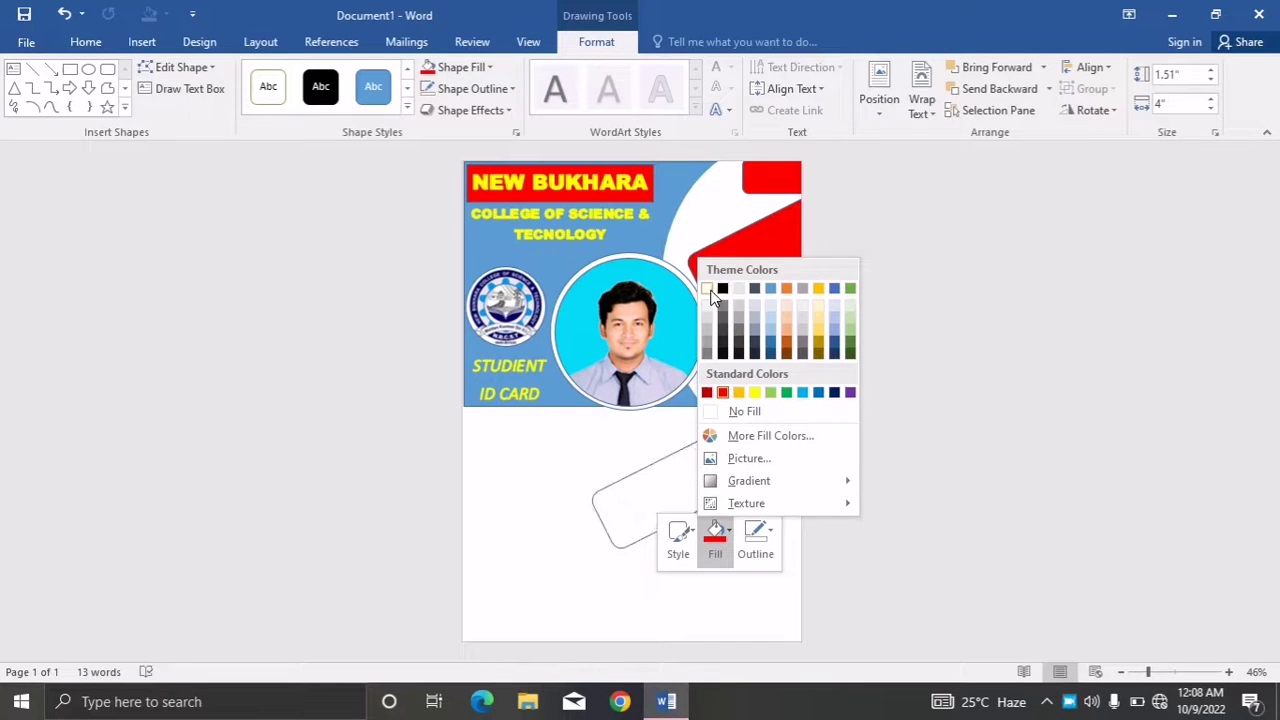
{"action": "left_click", "coordinate": [709, 289]}
{"action": "left_click", "coordinate": [672, 486]}
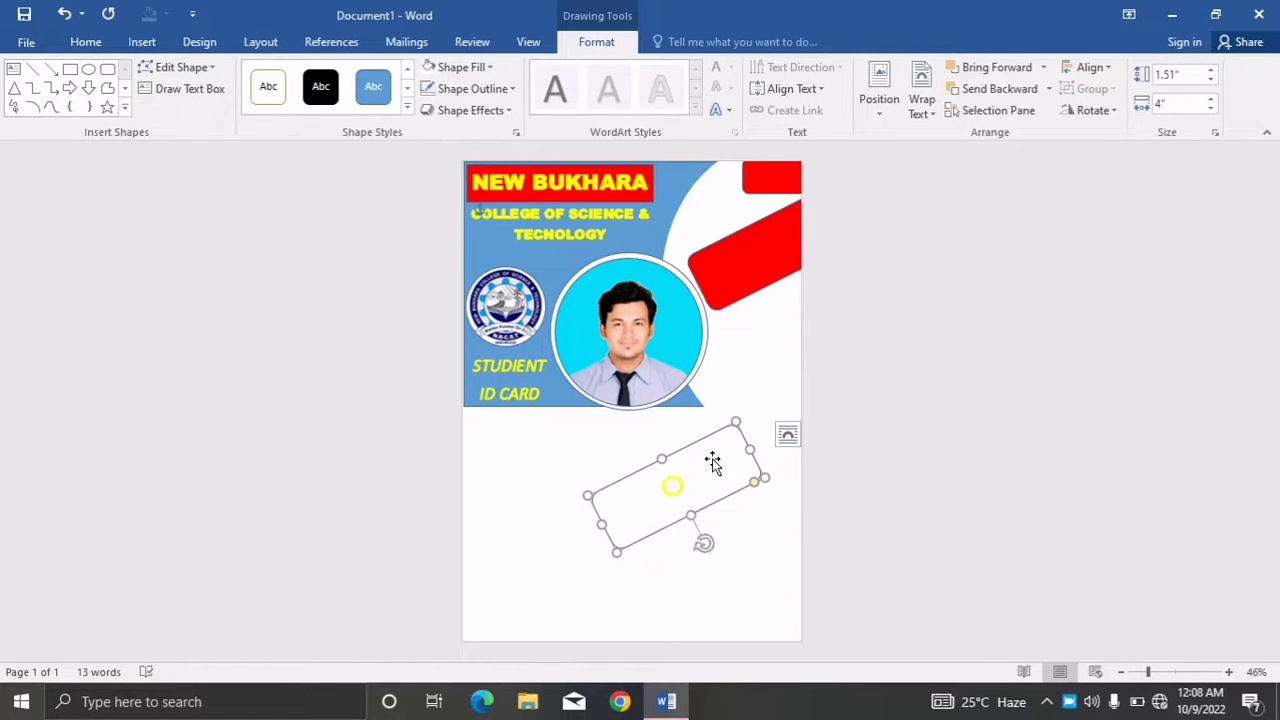
{"action": "left_click_drag", "start_coordinate": [703, 543], "coordinate": [674, 553]}
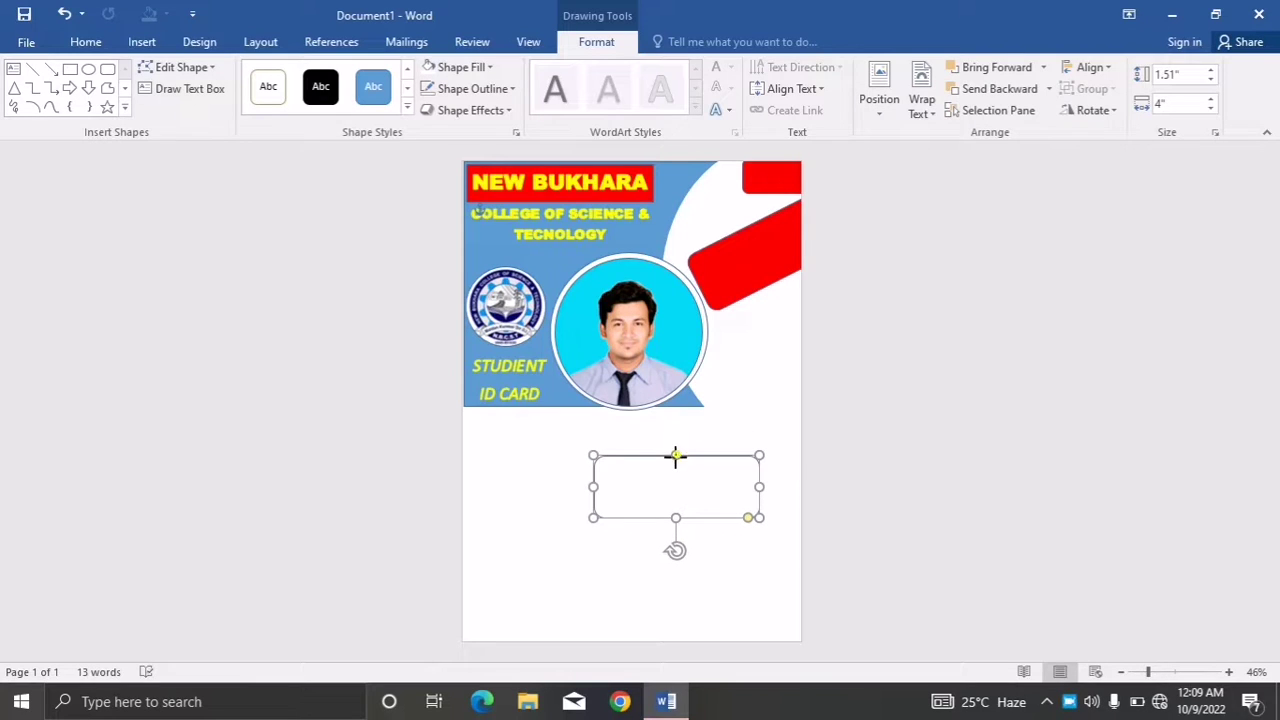
{"action": "left_click_drag", "start_coordinate": [675, 456], "coordinate": [675, 481]}
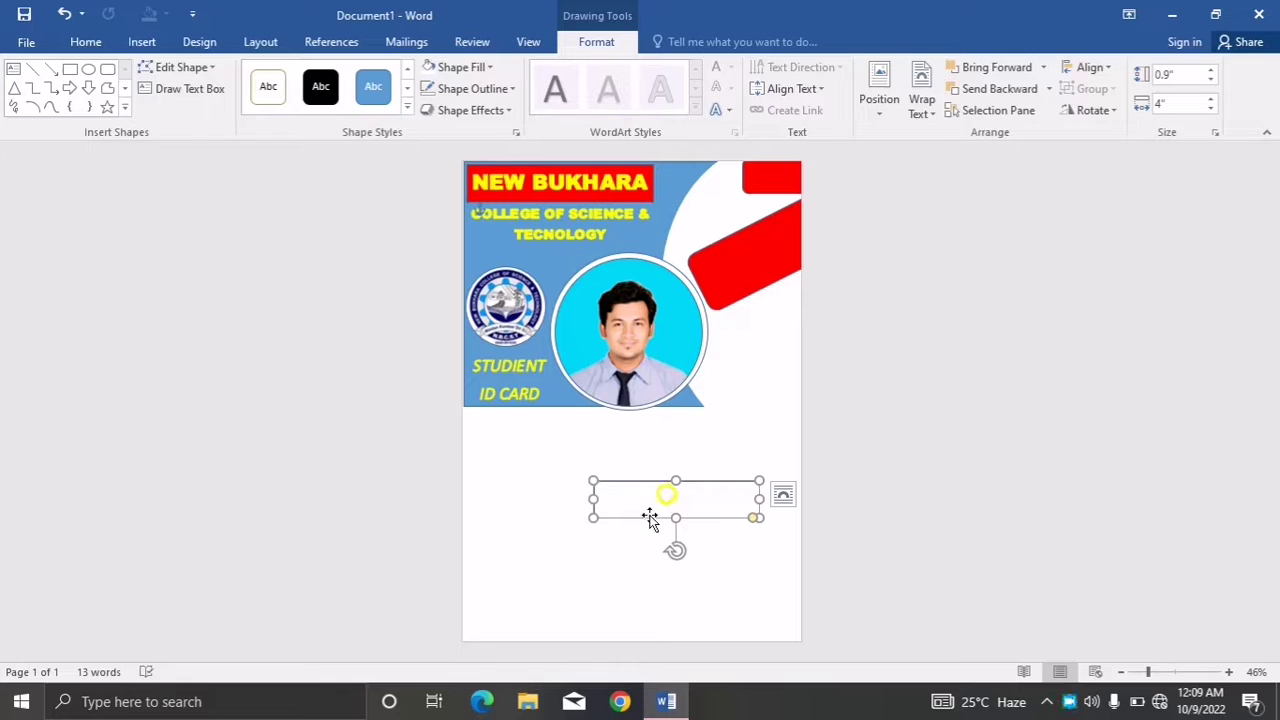
{"action": "left_click", "coordinate": [650, 513]}
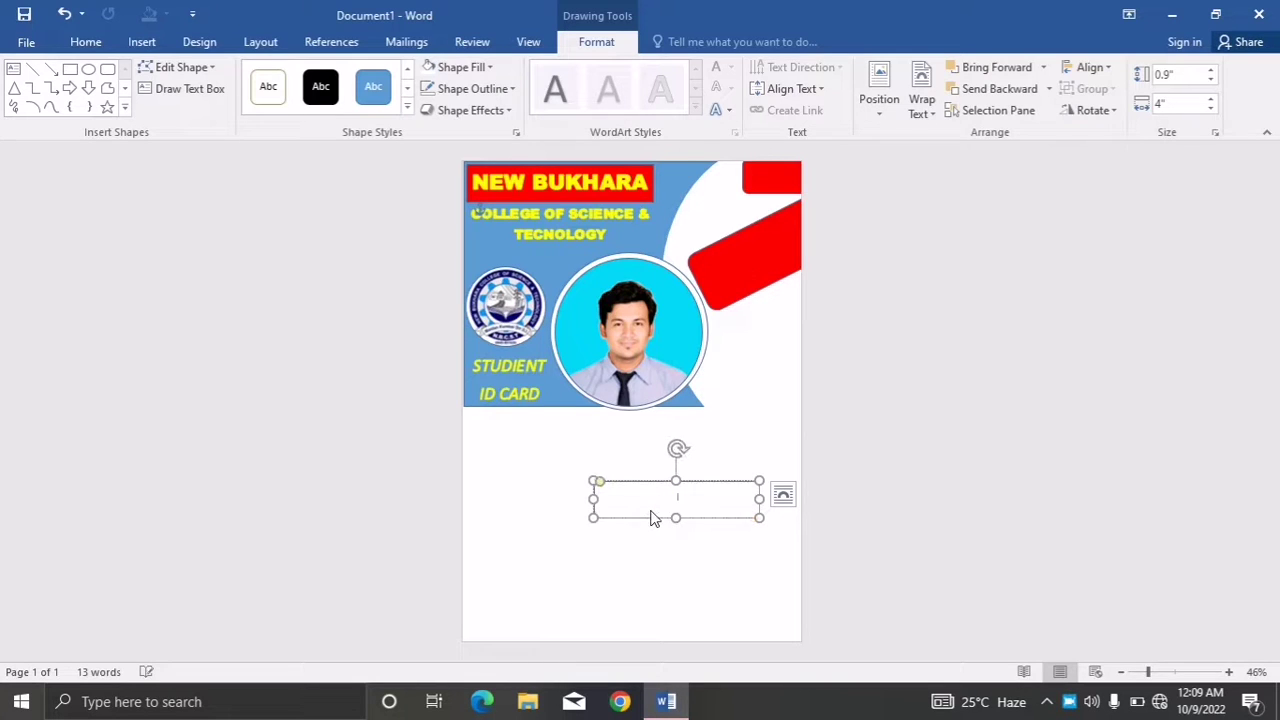
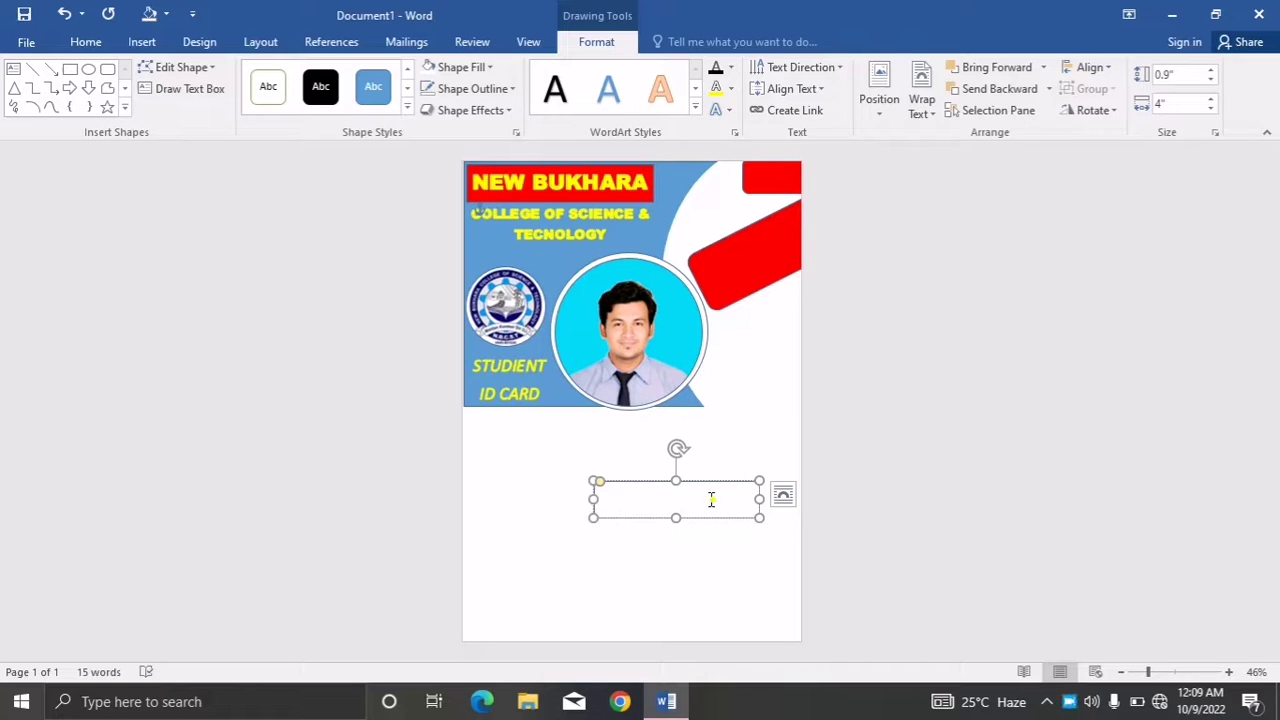
Make the ISSUING AUTHORITY label text black.
{"action": "left_click_drag", "start_coordinate": [711, 500], "coordinate": [652, 514]}
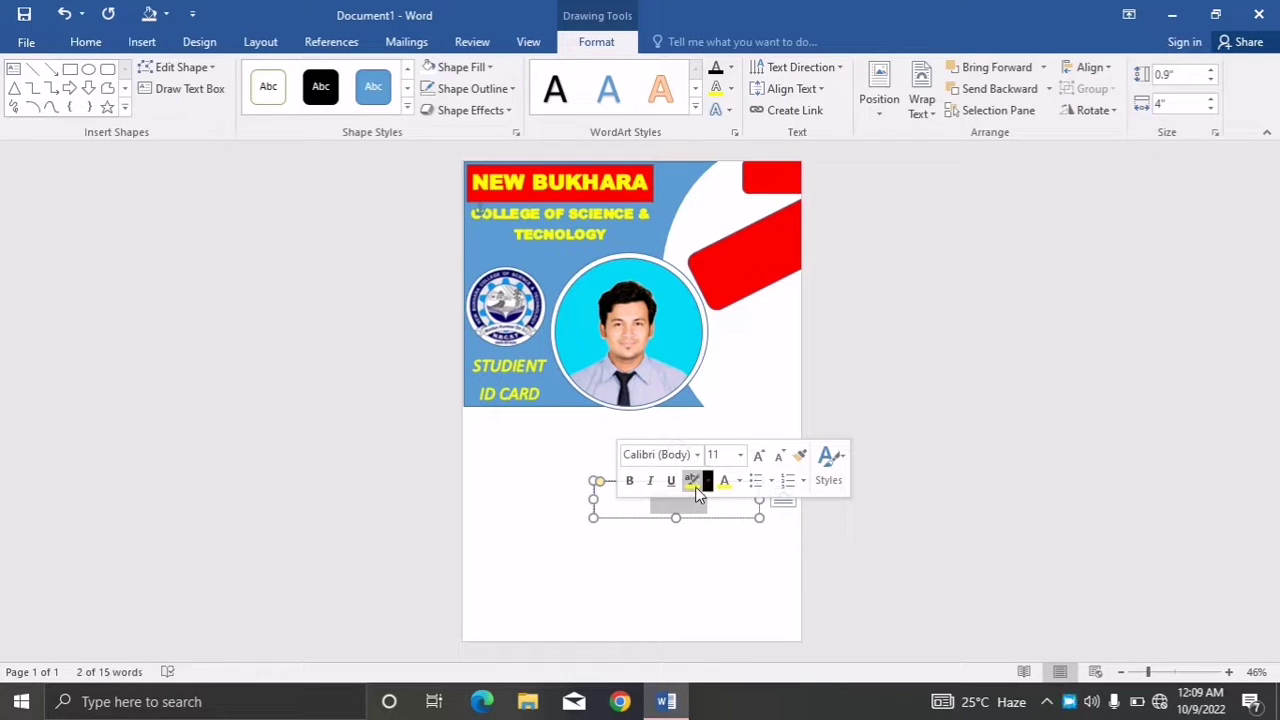
{"action": "left_click", "coordinate": [739, 480]}
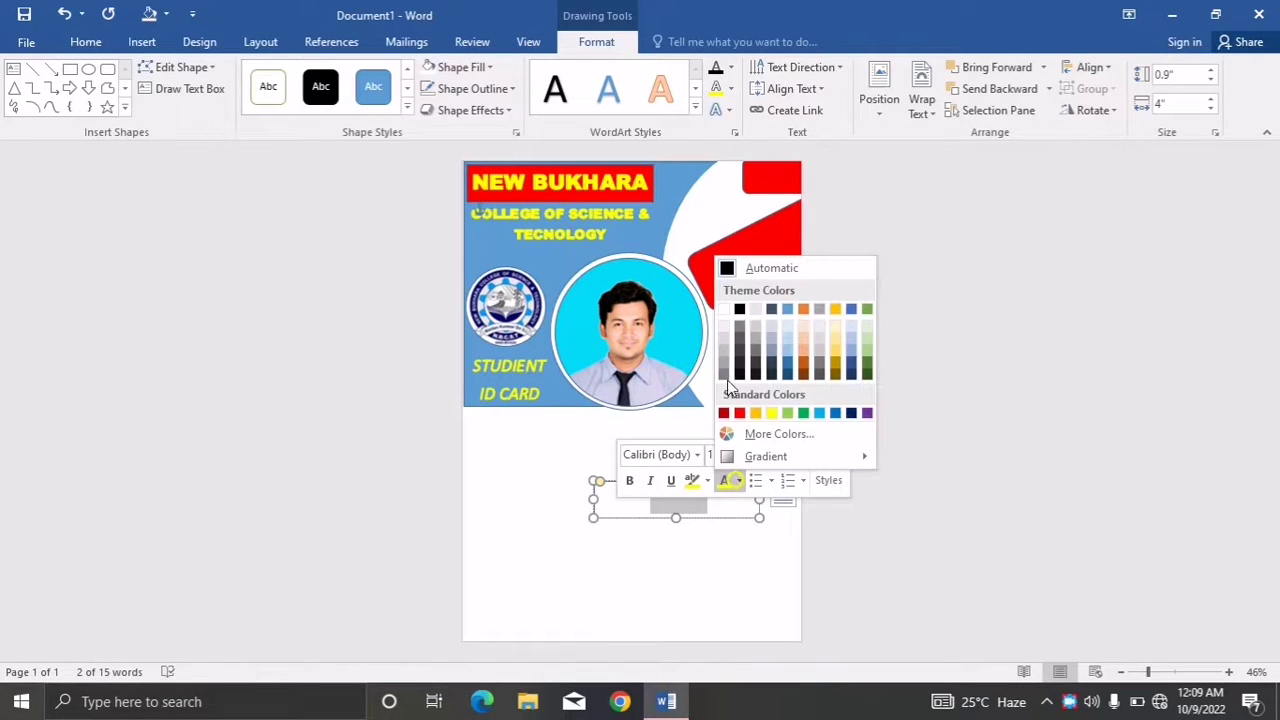
{"action": "left_click", "coordinate": [739, 318]}
{"action": "left_click", "coordinate": [727, 505]}
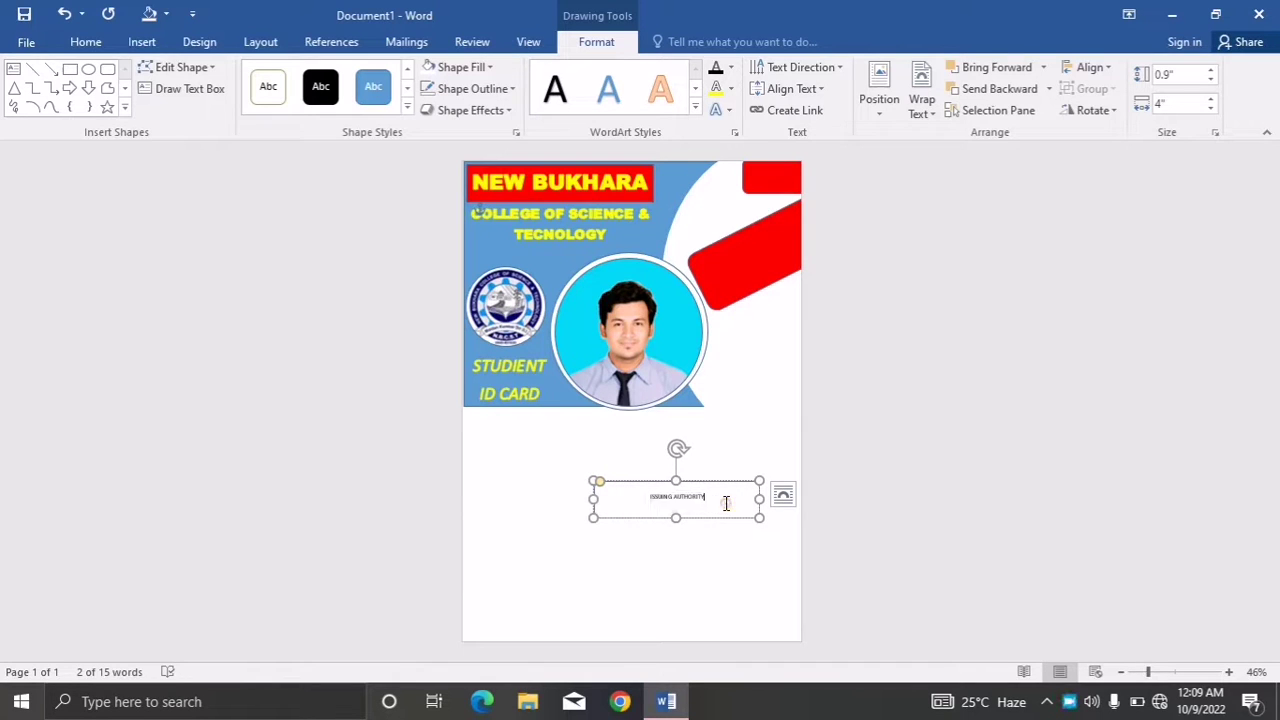
Enlarge the label three size steps, then back one so it fits one line.
{"action": "triple_click", "coordinate": [727, 503]}
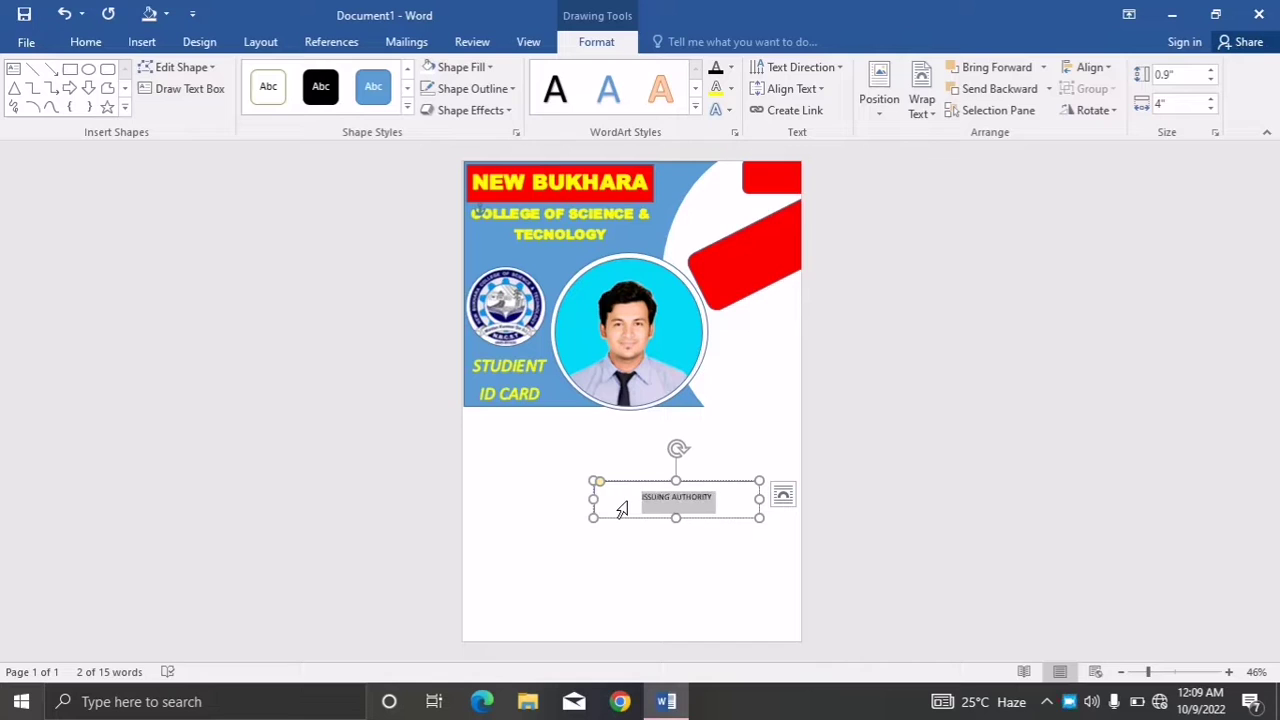
{"action": "key", "text": "ctrl+bracketright"}
{"action": "key", "text": "ctrl+bracketright"}
{"action": "key", "text": "ctrl+bracketright"}
{"action": "key", "text": "ctrl+bracketright"}
{"action": "key", "text": "ctrl+bracketright"}
{"action": "key", "text": "ctrl+bracketright"}
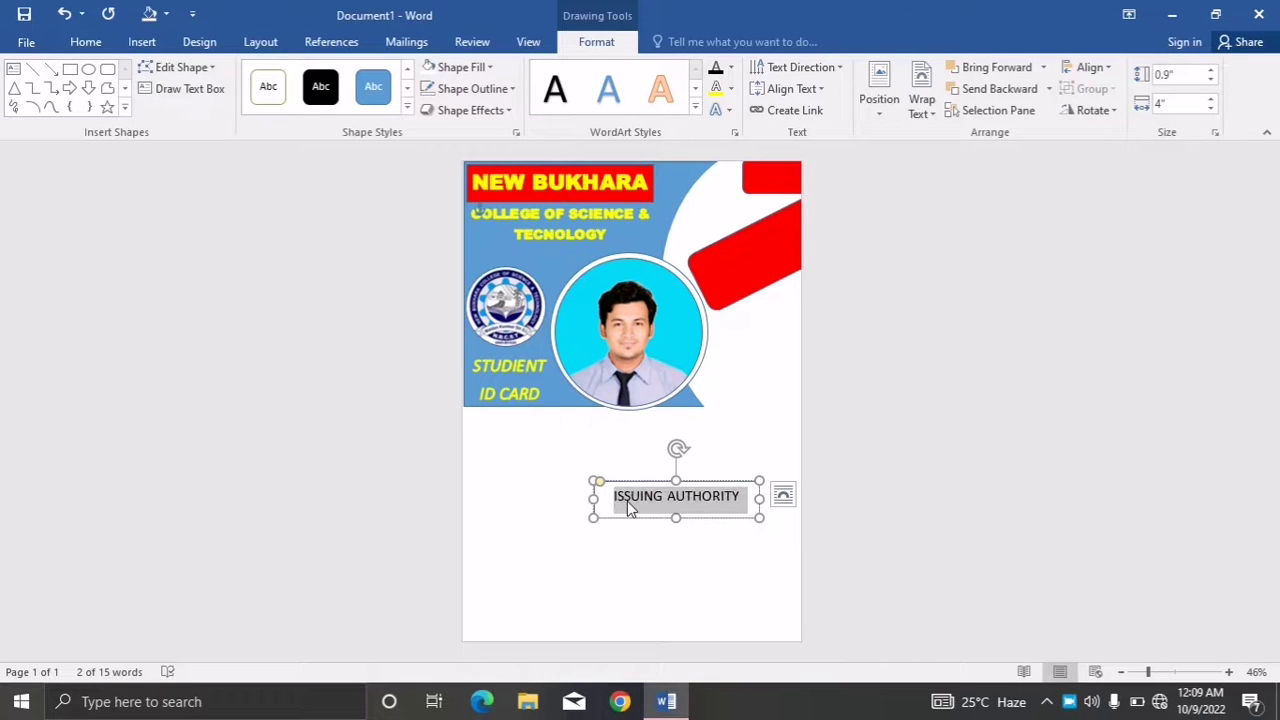
{"action": "key", "text": "ctrl+bracketright"}
{"action": "key", "text": "ctrl+bracketright"}
{"action": "key", "text": "ctrl+bracketright"}
{"action": "key", "text": "ctrl+bracketright"}
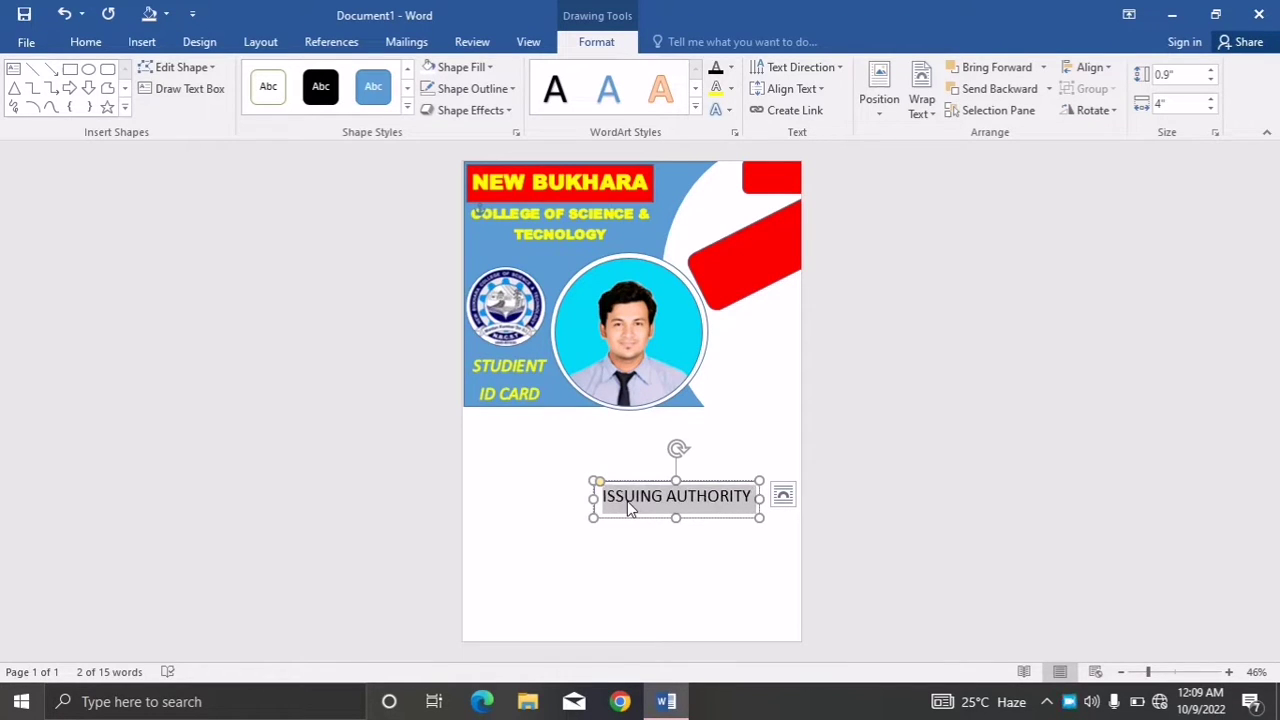
{"action": "key", "text": "ctrl+bracketright"}
{"action": "key", "text": "ctrl+bracketleft"}
Reshape the label box upright to 4.11 × 0.75 in and move it up toward the photo.
{"action": "left_click_drag", "start_coordinate": [676, 483], "coordinate": [676, 515]}
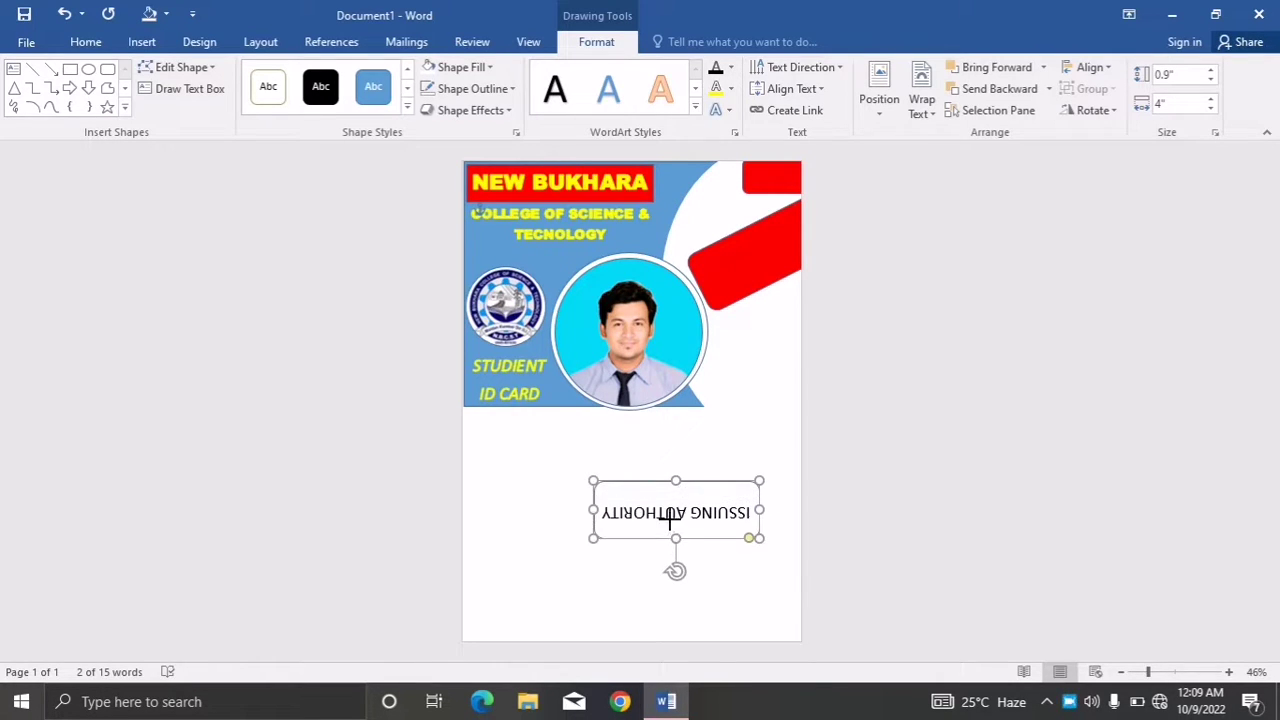
{"action": "mouse_move", "coordinate": [676, 515]}
{"action": "left_mouse_down"}
{"action": "mouse_move", "coordinate": [676, 556]}
{"action": "mouse_move", "coordinate": [678, 449]}
{"action": "left_mouse_up"}
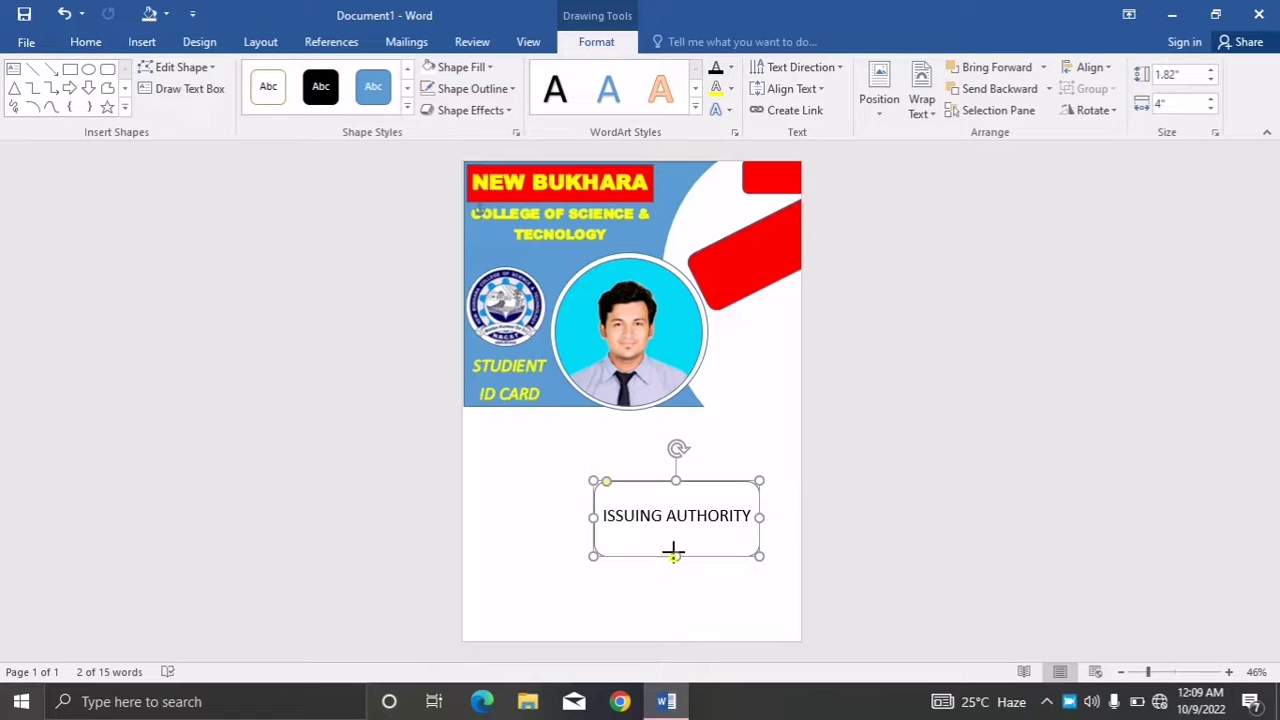
{"action": "mouse_move", "coordinate": [674, 555]}
{"action": "left_mouse_down"}
{"action": "mouse_move", "coordinate": [668, 444]}
{"action": "mouse_move", "coordinate": [621, 458]}
{"action": "mouse_move", "coordinate": [704, 488]}
{"action": "mouse_move", "coordinate": [704, 476]}
{"action": "left_mouse_up"}
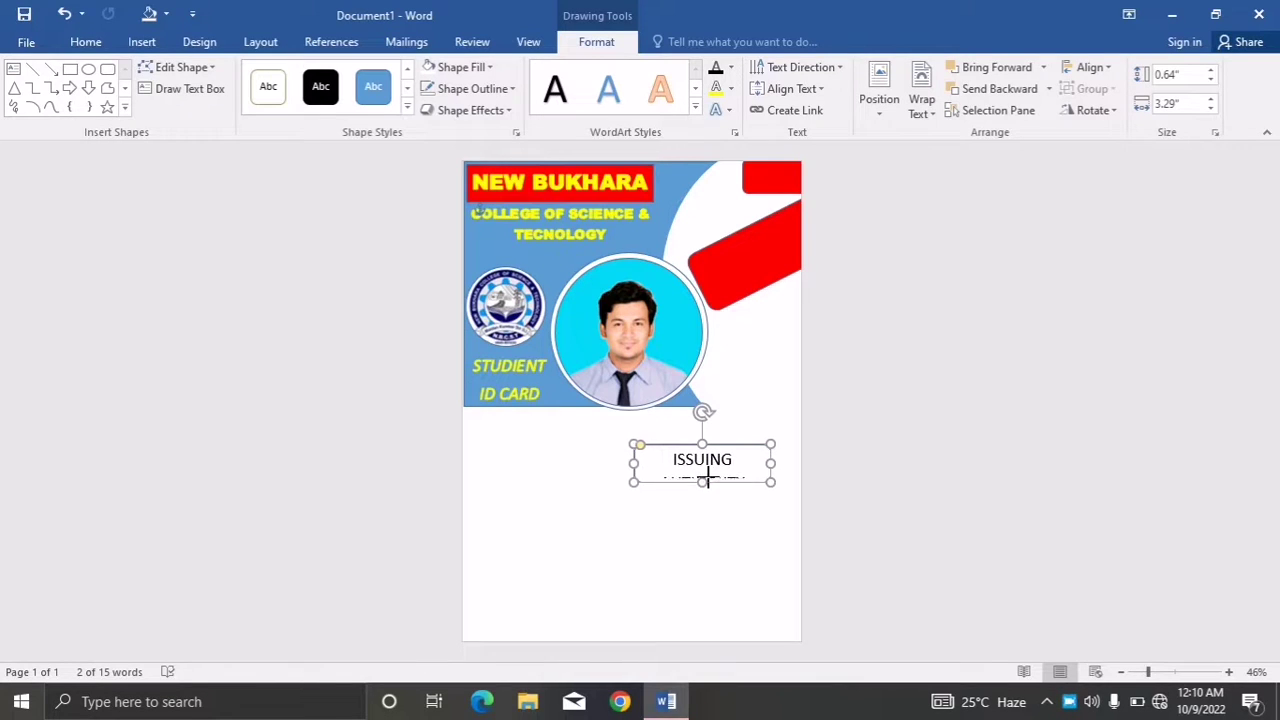
{"action": "left_click", "coordinate": [636, 462]}
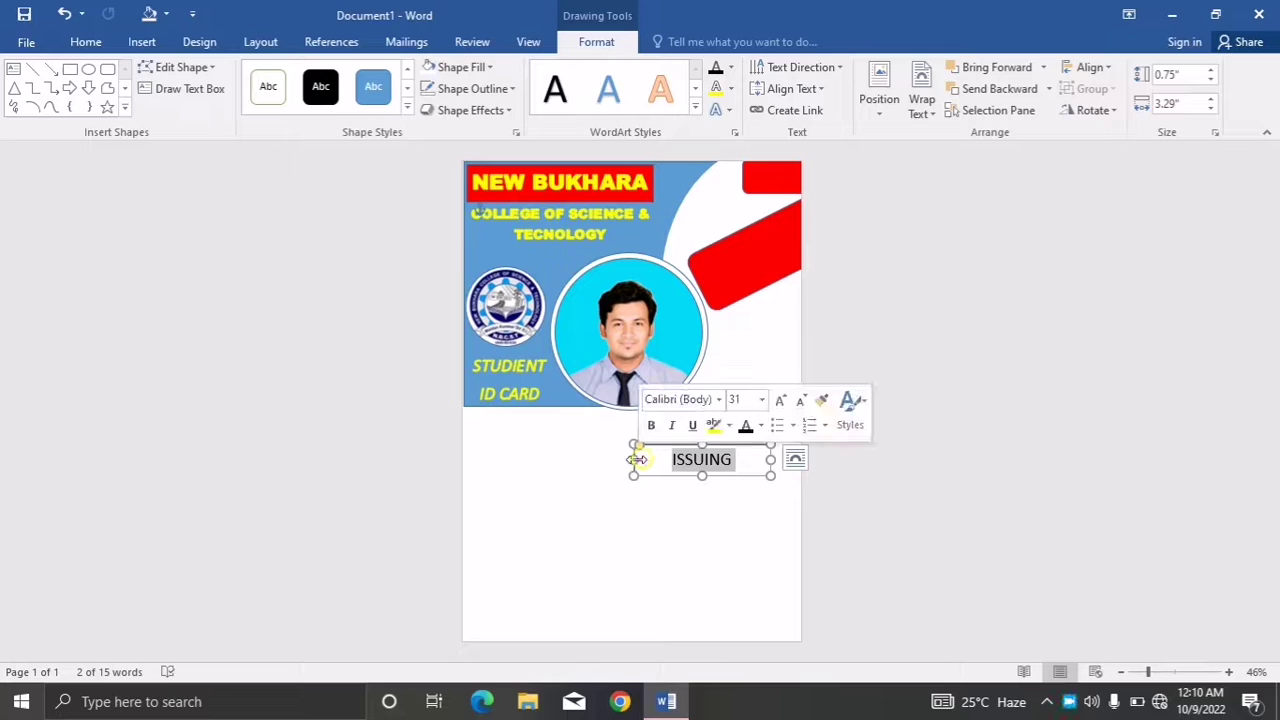
{"action": "left_click", "coordinate": [620, 465]}
{"action": "left_click_drag", "start_coordinate": [633, 460], "coordinate": [600, 459]}
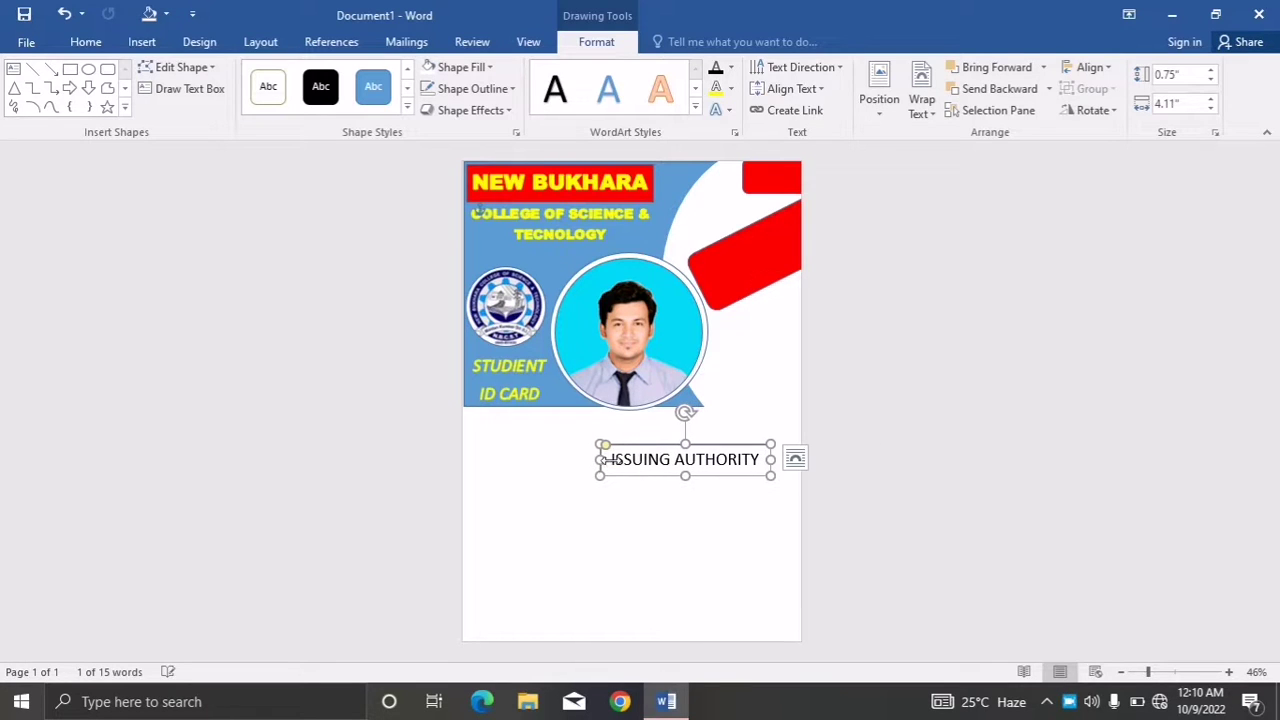
{"action": "mouse_move", "coordinate": [692, 442]}
{"action": "left_mouse_down"}
{"action": "mouse_move", "coordinate": [740, 388]}
{"action": "mouse_move", "coordinate": [678, 484]}
{"action": "left_mouse_up"}
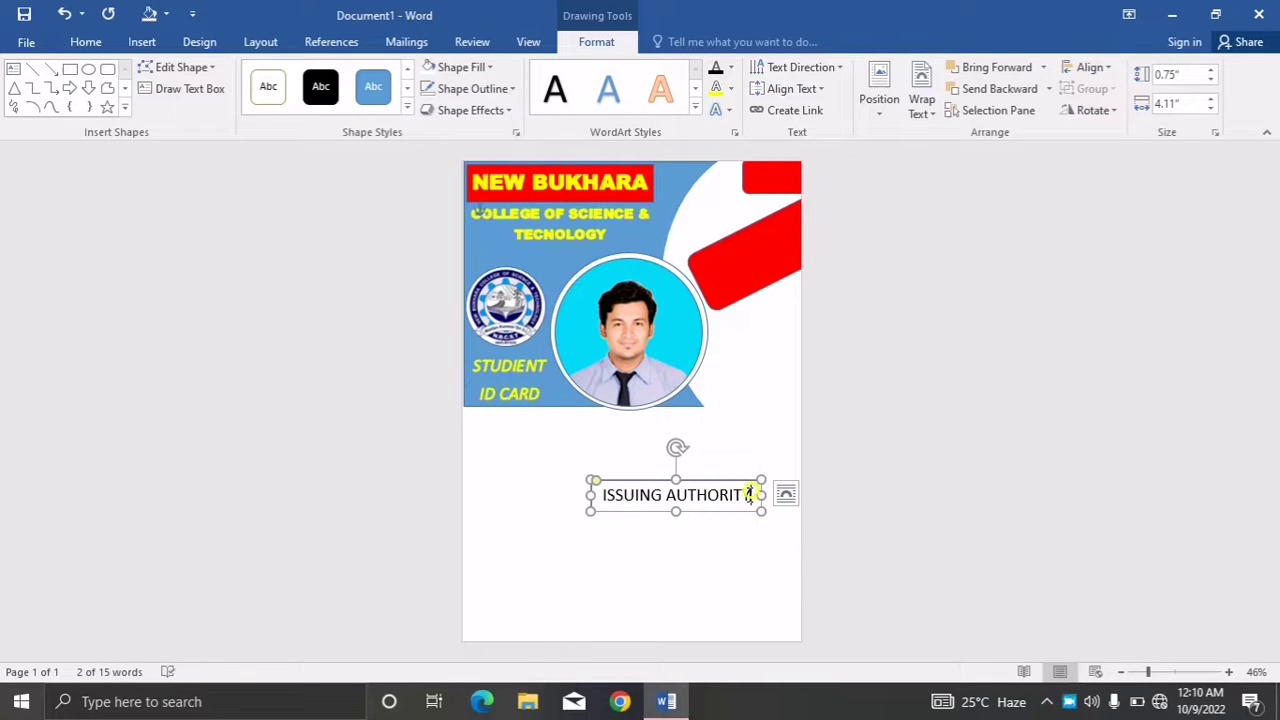
Retype the box label as lowercase 'issuing authority' and select it.
{"action": "key", "text": "BackSpace"}
{"action": "key", "text": "BackSpace"}
{"action": "key", "text": "BackSpace"}
{"action": "key", "text": "BackSpace"}
{"action": "key", "text": "BackSpace"}
{"action": "key", "text": "BackSpace"}
{"action": "key", "text": "BackSpace"}
{"action": "type", "text": "issuing authori"}
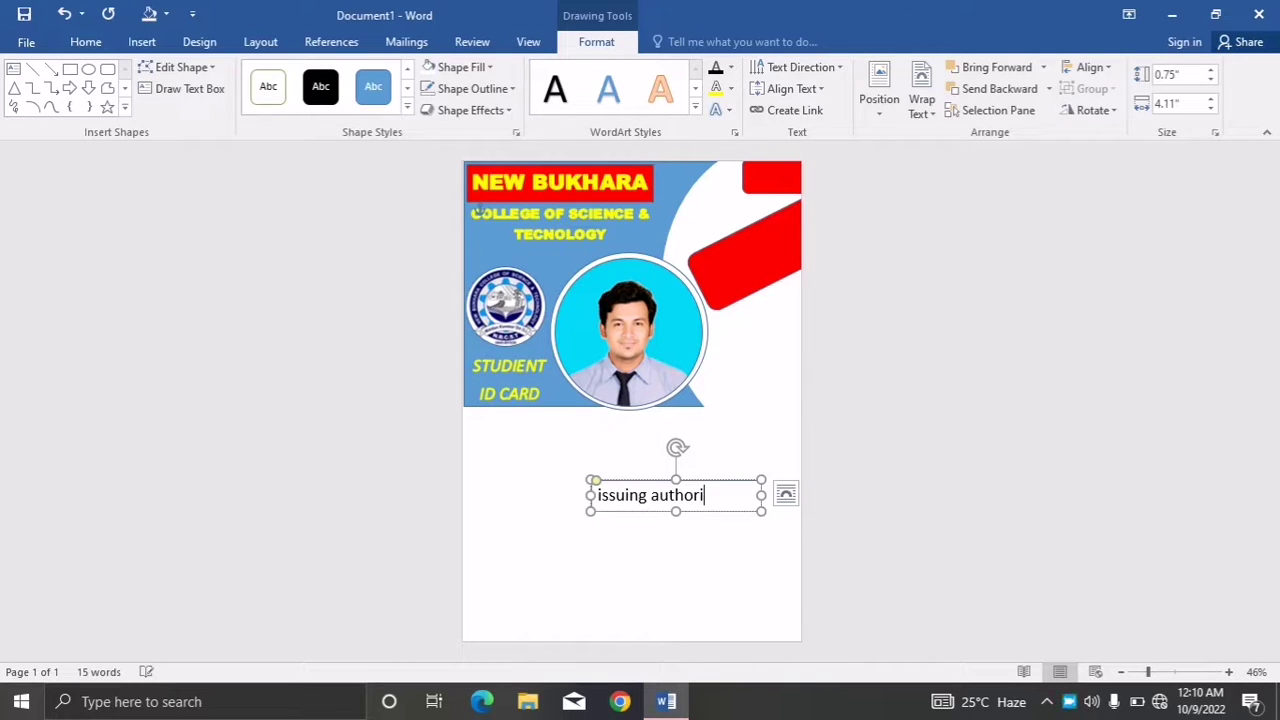
{"action": "type", "text": "tyt"}
{"action": "left_click_drag", "start_coordinate": [726, 495], "coordinate": [633, 527]}
Narrow the issuing authority box and move it onto the card beside the photo.
{"action": "left_click", "coordinate": [673, 527]}
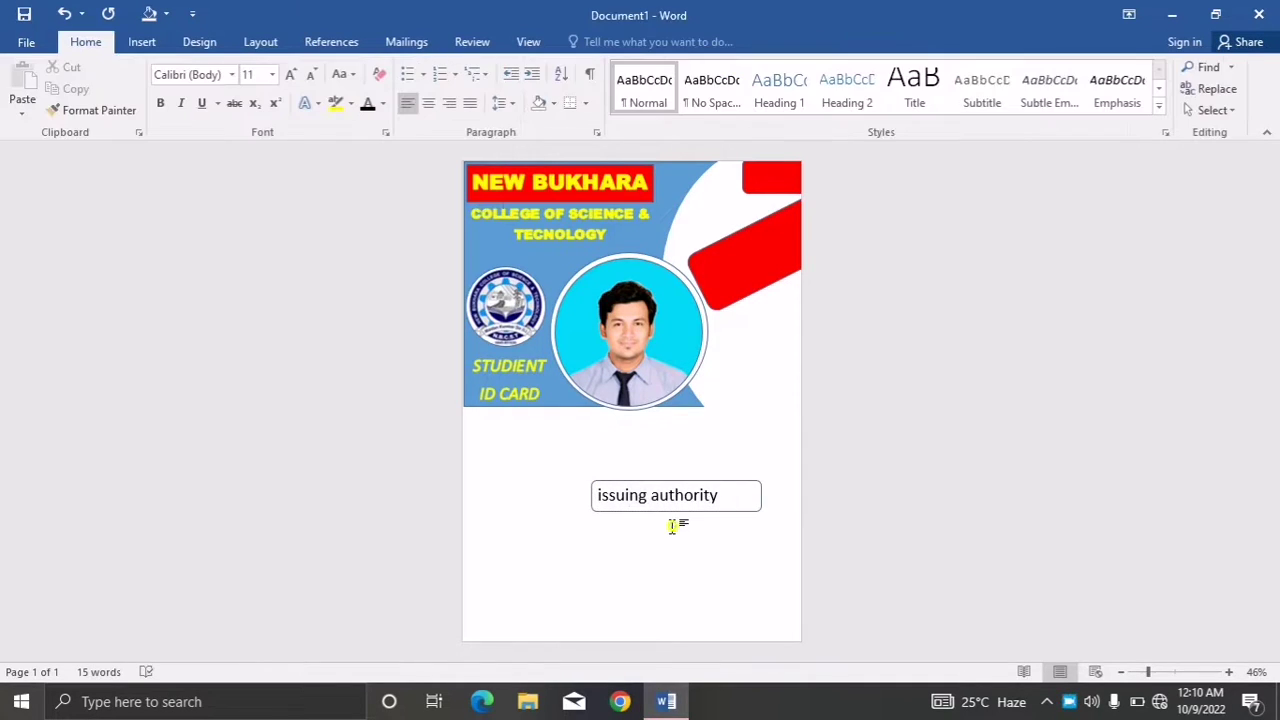
{"action": "left_click", "coordinate": [735, 495]}
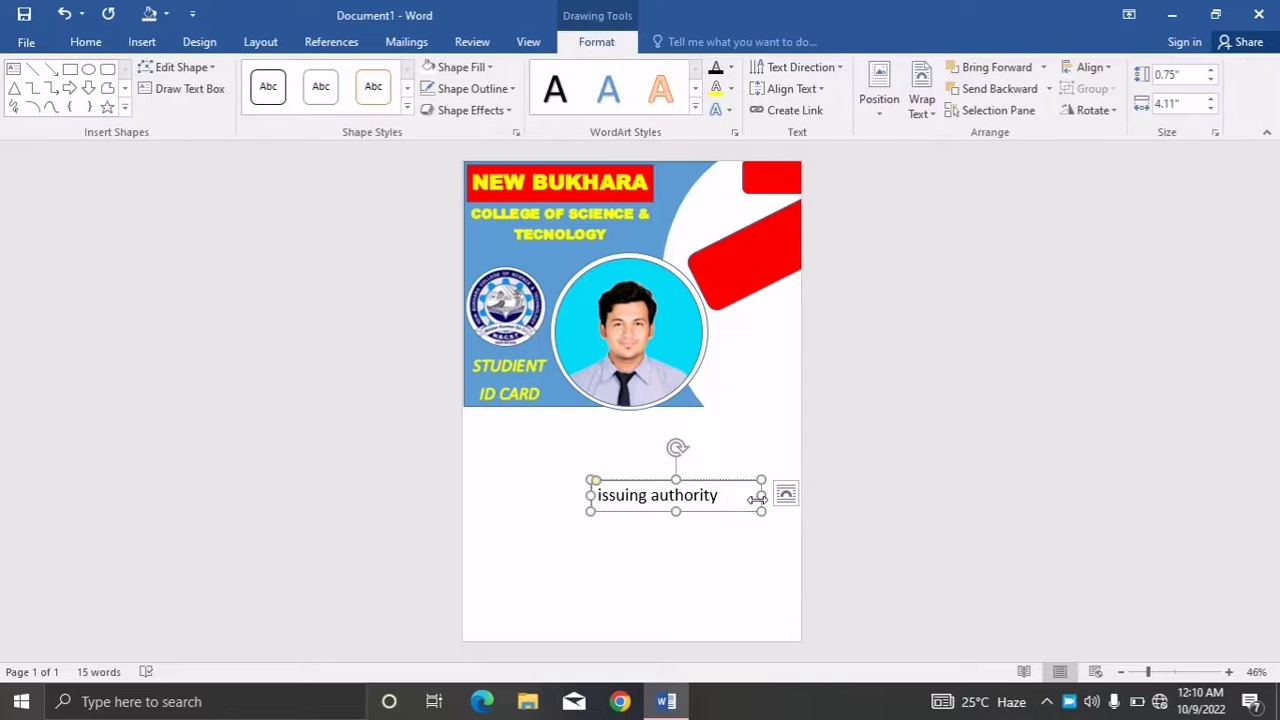
{"action": "mouse_move", "coordinate": [758, 497]}
{"action": "left_mouse_down"}
{"action": "mouse_move", "coordinate": [726, 498]}
{"action": "mouse_move", "coordinate": [727, 509]}
{"action": "left_mouse_up"}
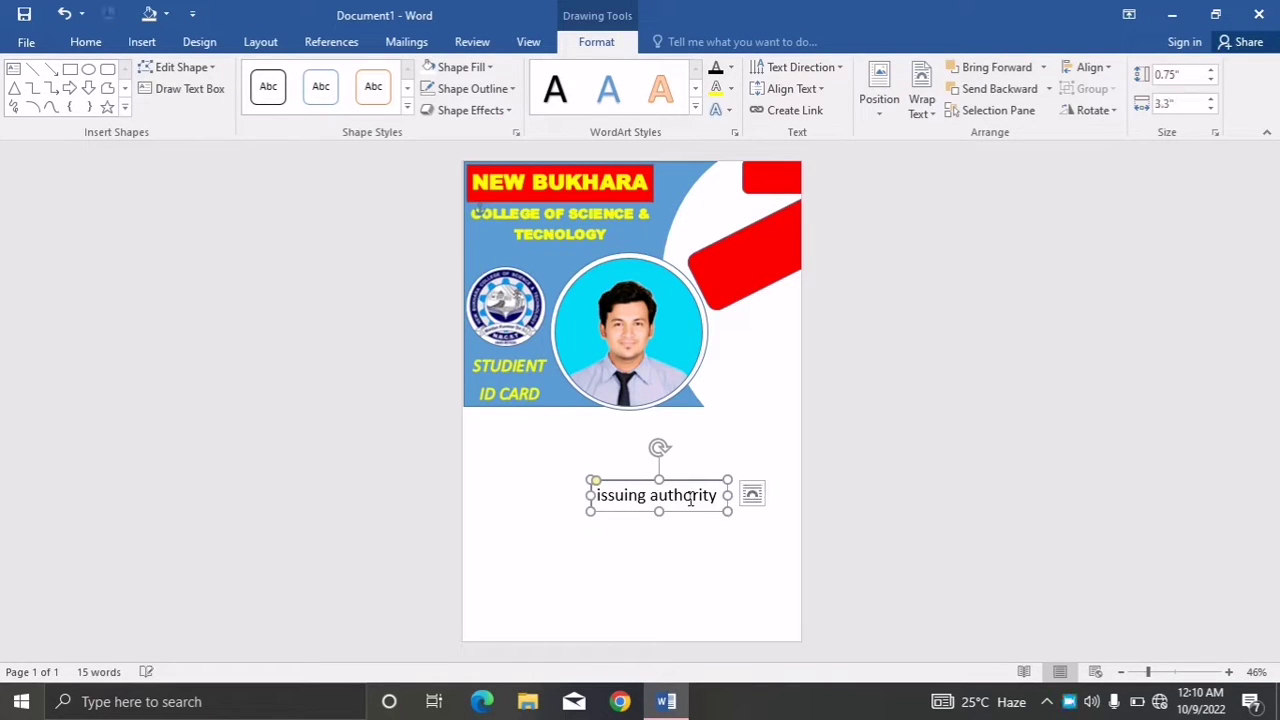
{"action": "left_click", "coordinate": [687, 480]}
{"action": "mouse_move", "coordinate": [687, 481]}
{"action": "left_mouse_down"}
{"action": "mouse_move", "coordinate": [747, 355]}
{"action": "mouse_move", "coordinate": [777, 380]}
{"action": "mouse_move", "coordinate": [694, 400]}
{"action": "left_mouse_up"}
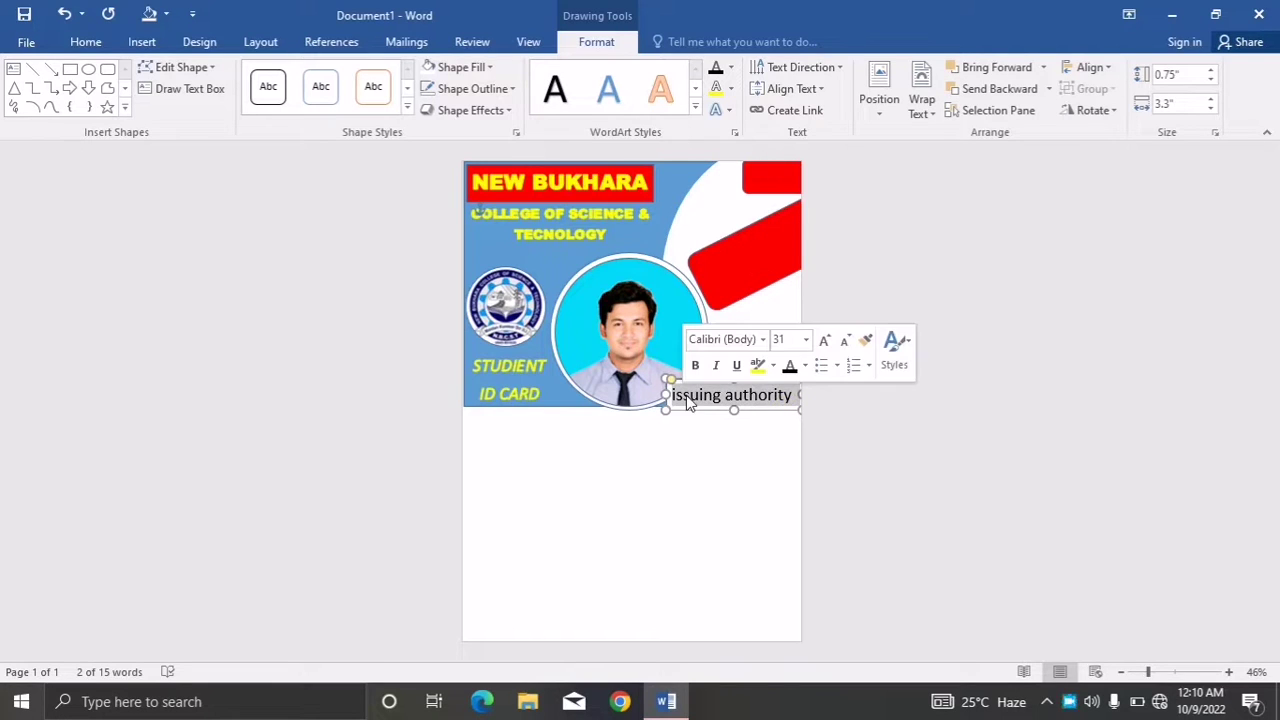
Reduce the label font to 28 and trim the box to 2.98 × 0.61 in.
{"action": "left_click", "coordinate": [843, 343]}
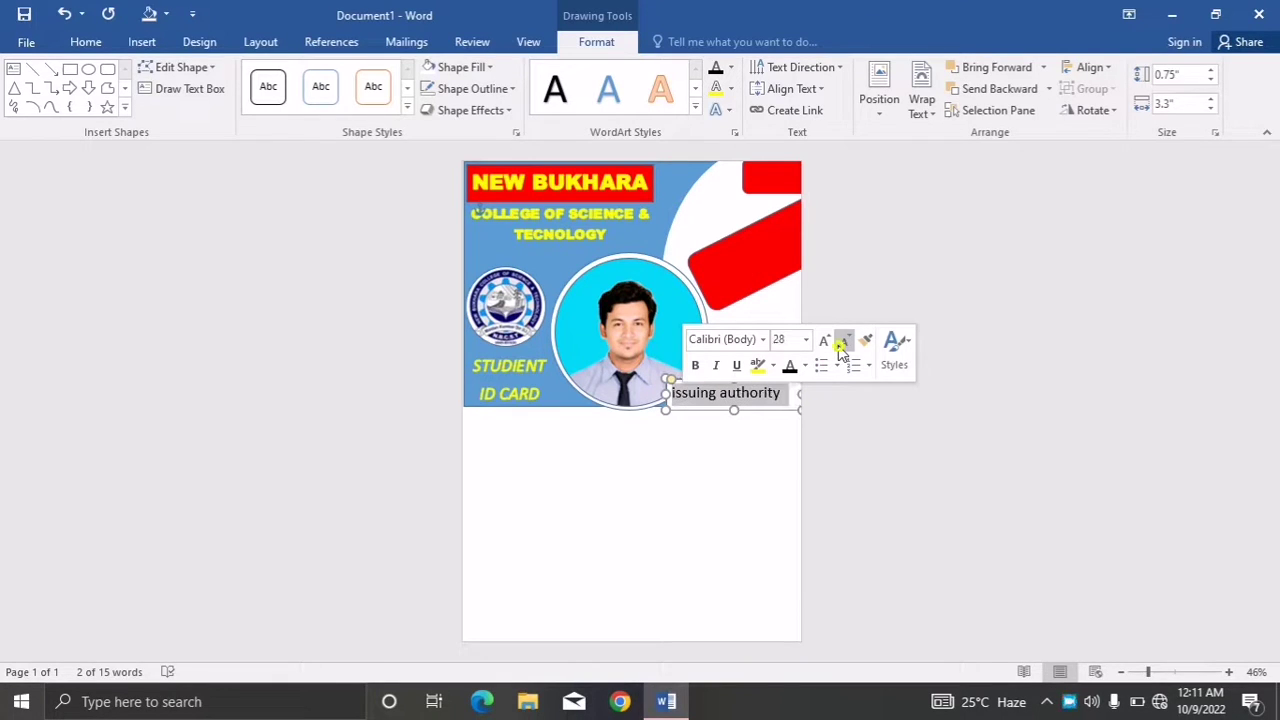
{"action": "left_click", "coordinate": [737, 467]}
{"action": "left_click", "coordinate": [769, 408]}
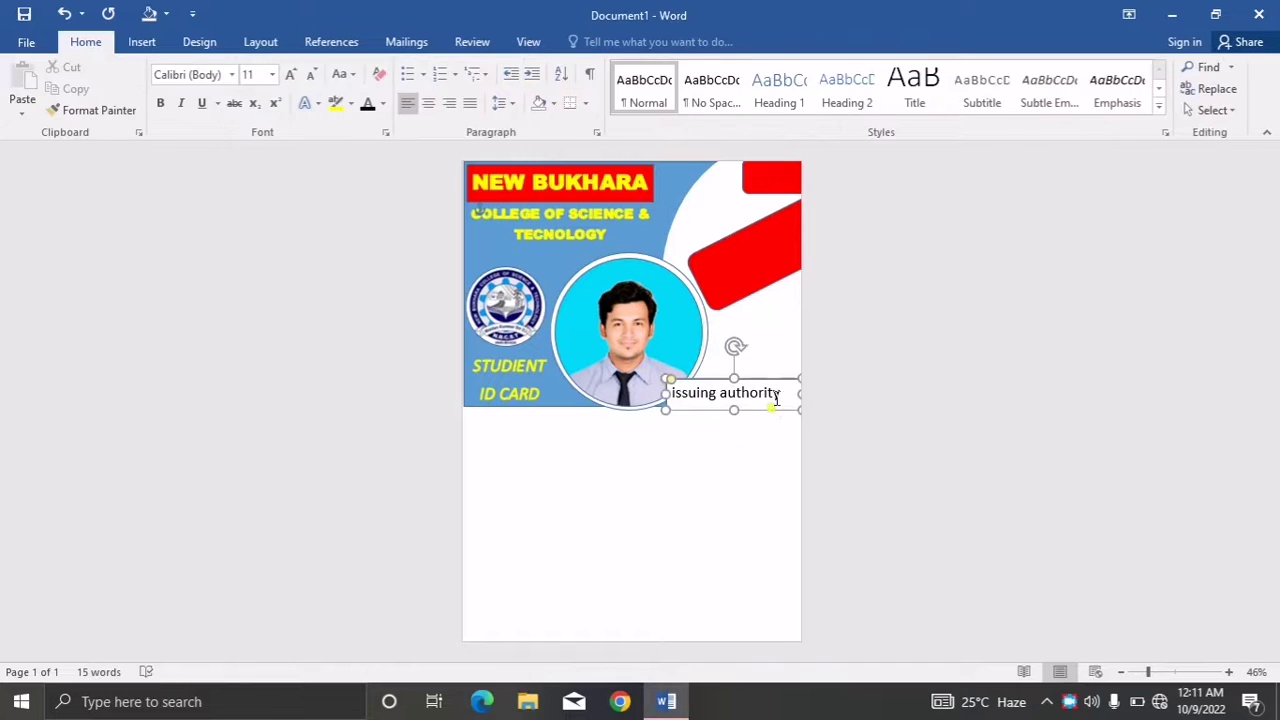
{"action": "left_click_drag", "start_coordinate": [800, 392], "coordinate": [729, 402]}
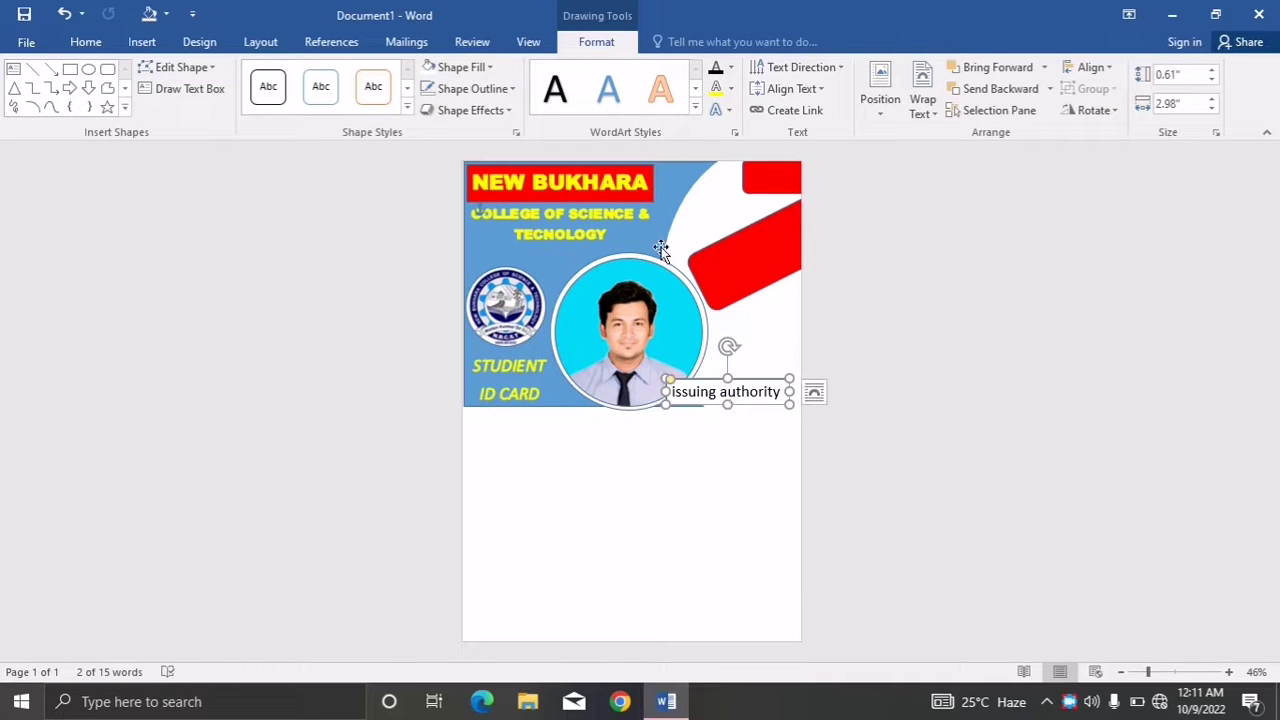
Give the issuing authority box a black outline and push it against the card's right edge.
{"action": "left_click", "coordinate": [460, 88]}
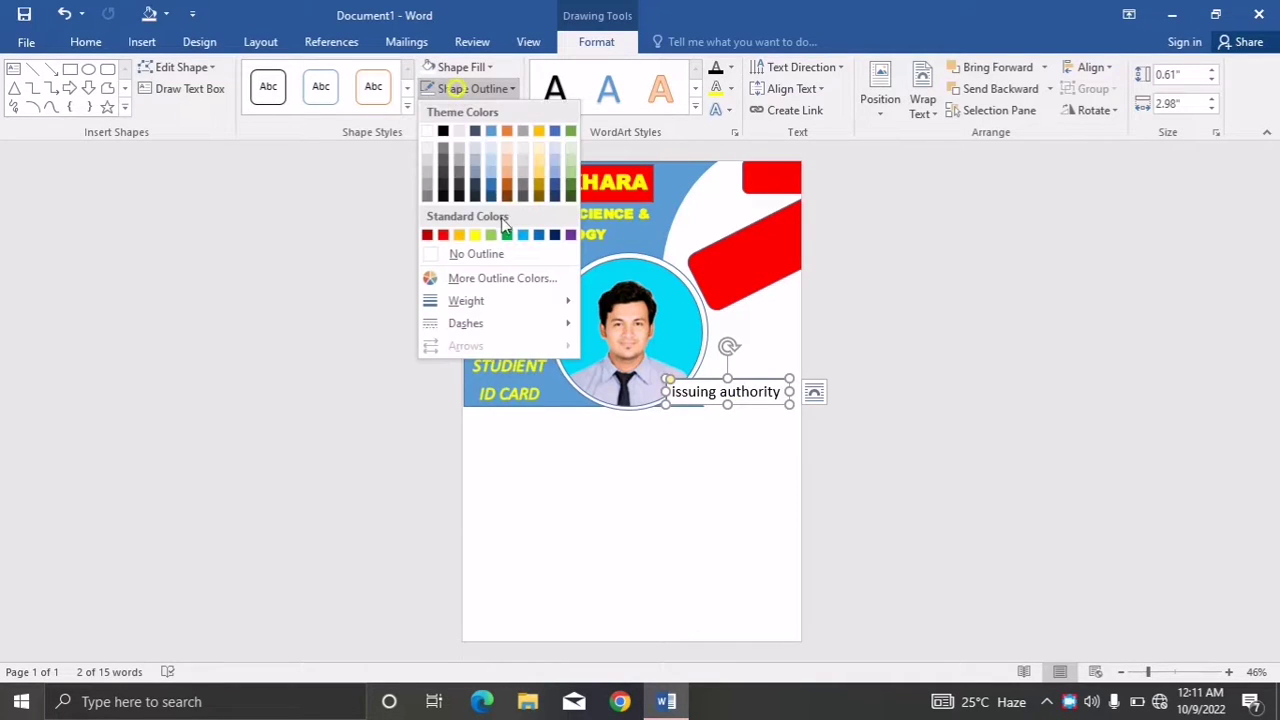
{"action": "left_click", "coordinate": [443, 132]}
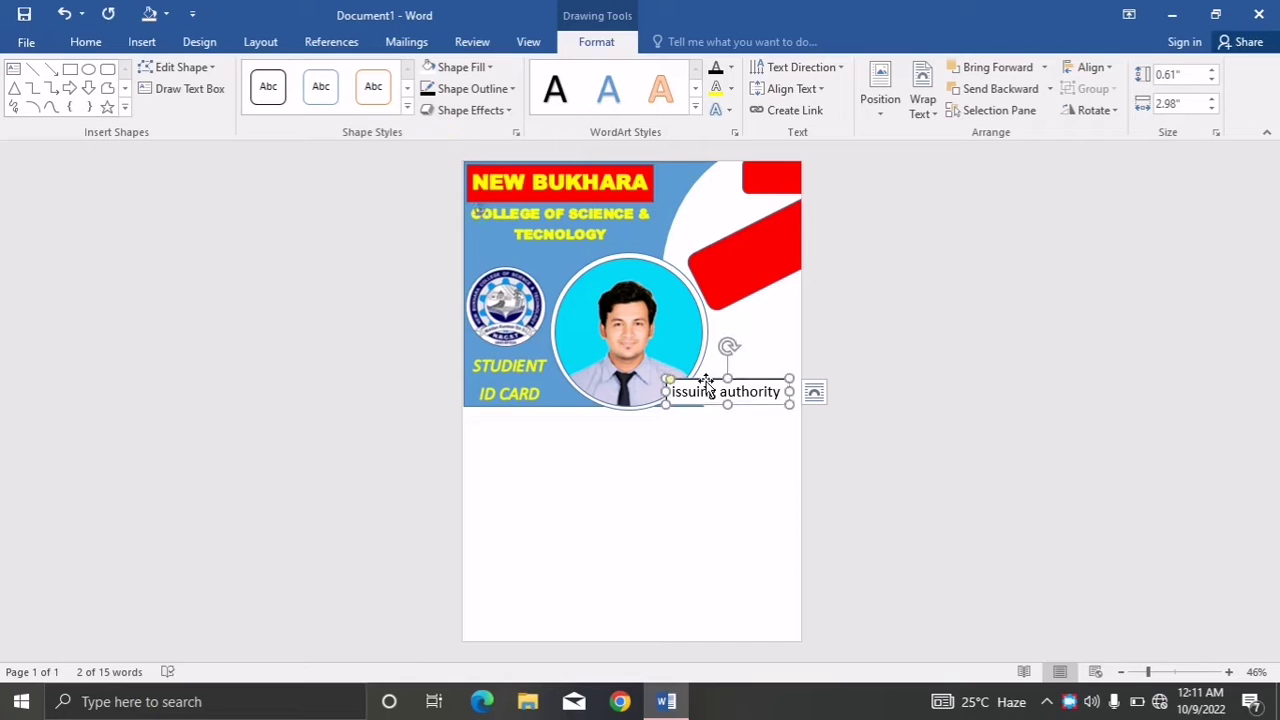
{"action": "mouse_move", "coordinate": [706, 378]}
{"action": "left_mouse_down"}
{"action": "mouse_move", "coordinate": [729, 380]}
{"action": "mouse_move", "coordinate": [681, 393]}
{"action": "left_mouse_up"}
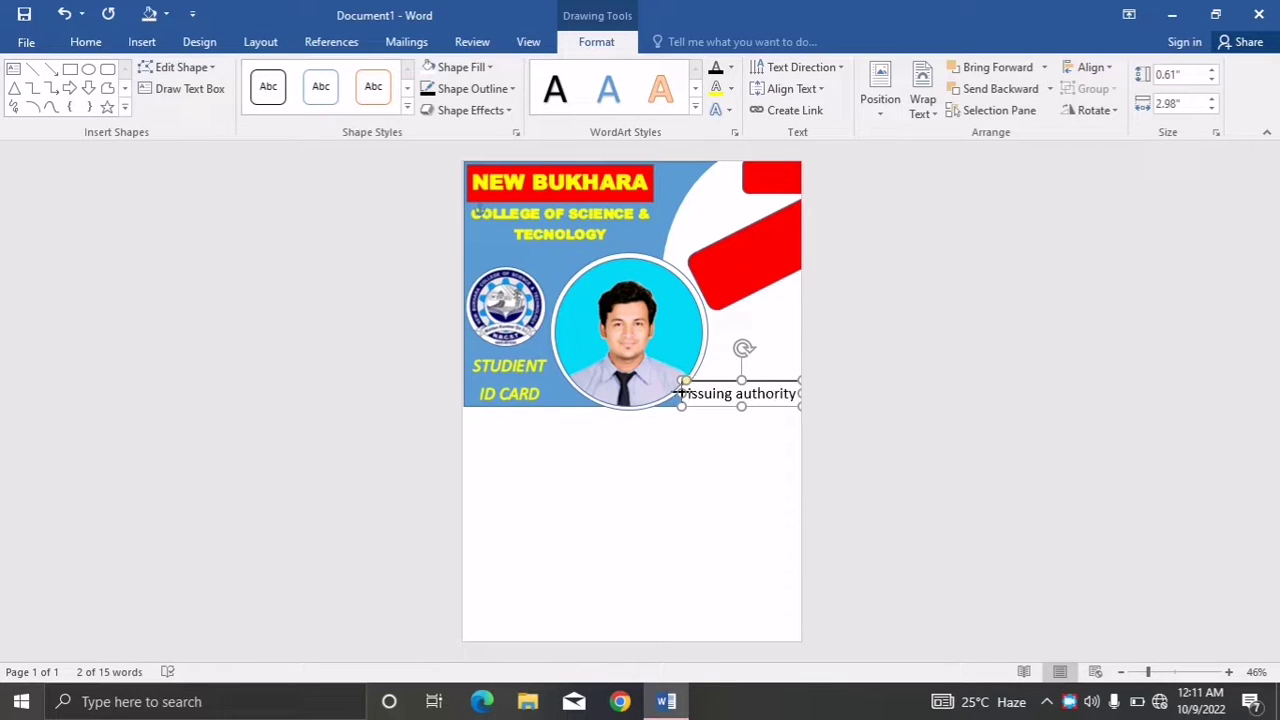
{"action": "left_click", "coordinate": [729, 437]}
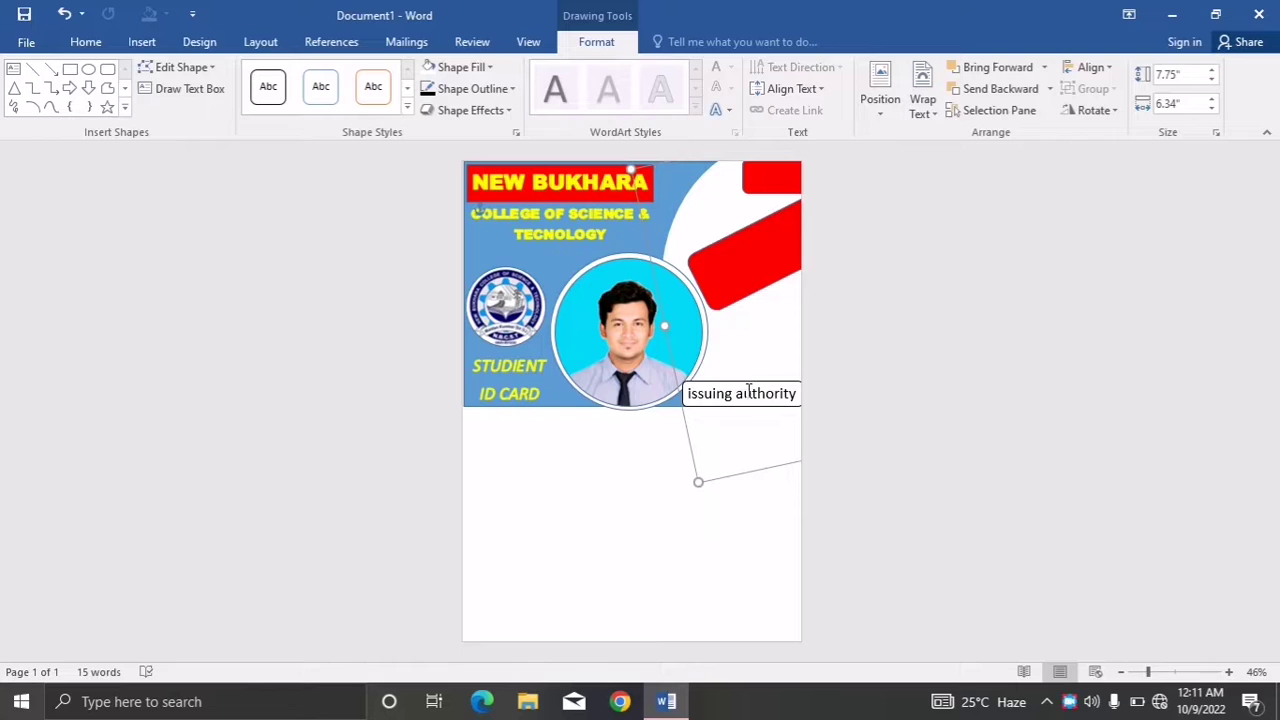
Reduce the label text to 26 and refit the box at the card's lower right corner.
{"action": "left_click", "coordinate": [740, 390]}
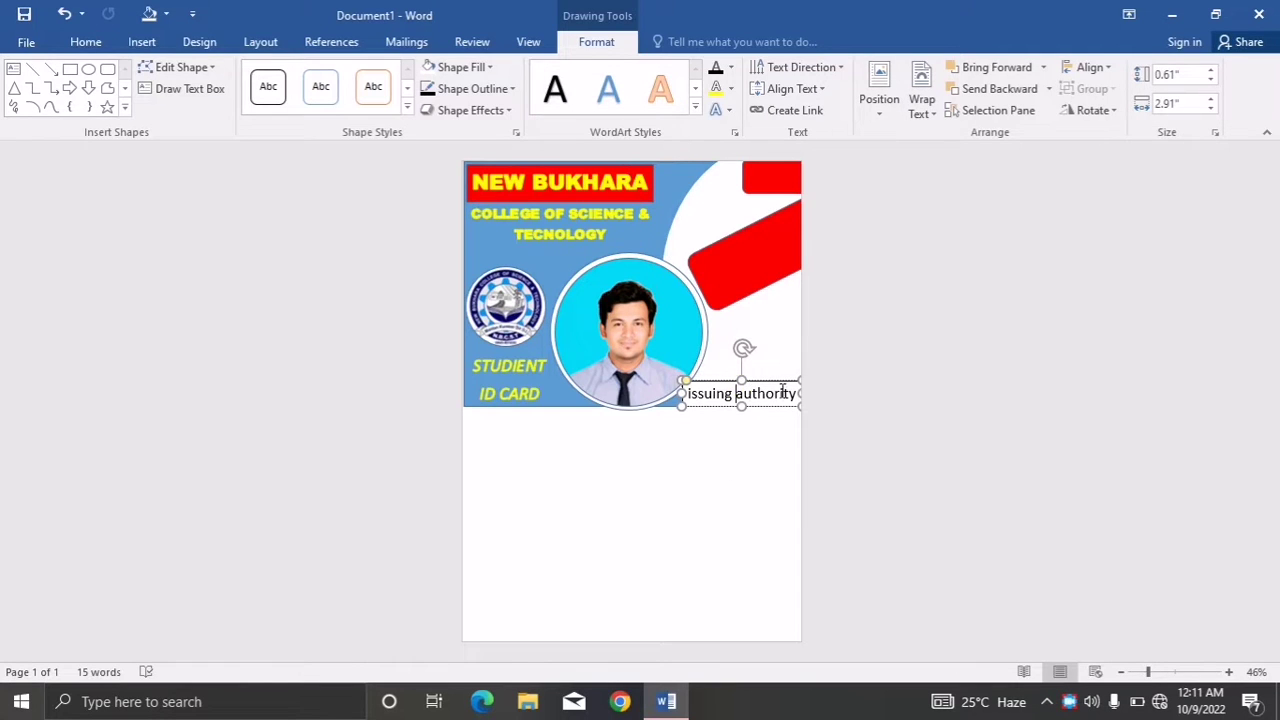
{"action": "left_click_drag", "start_coordinate": [792, 393], "coordinate": [688, 395]}
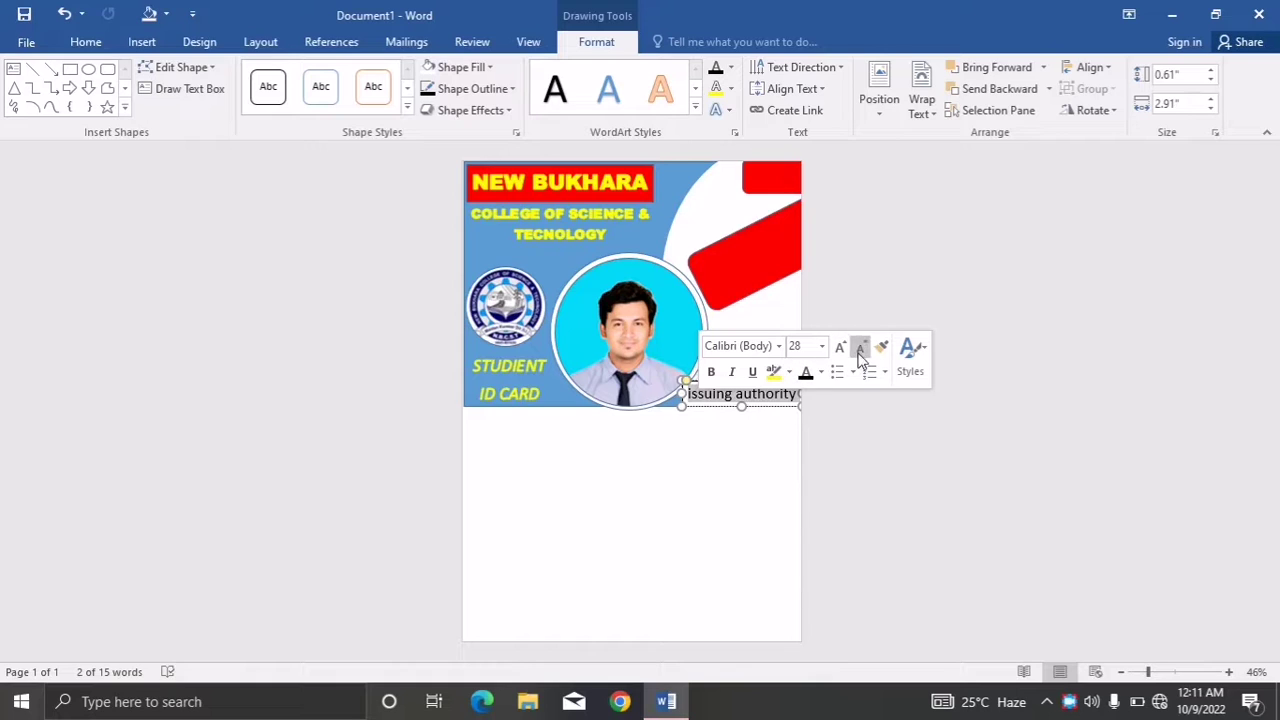
{"action": "left_click", "coordinate": [859, 349]}
{"action": "left_click", "coordinate": [718, 421]}
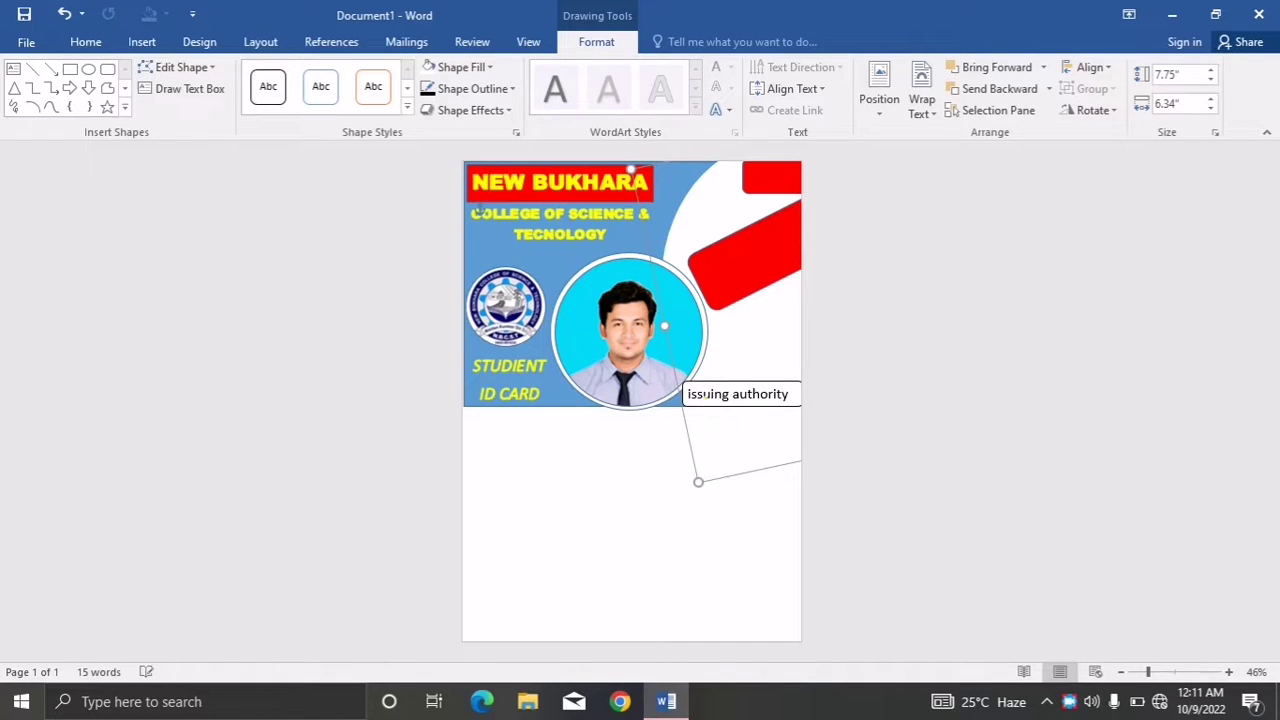
{"action": "left_click", "coordinate": [706, 396]}
{"action": "left_click", "coordinate": [739, 404]}
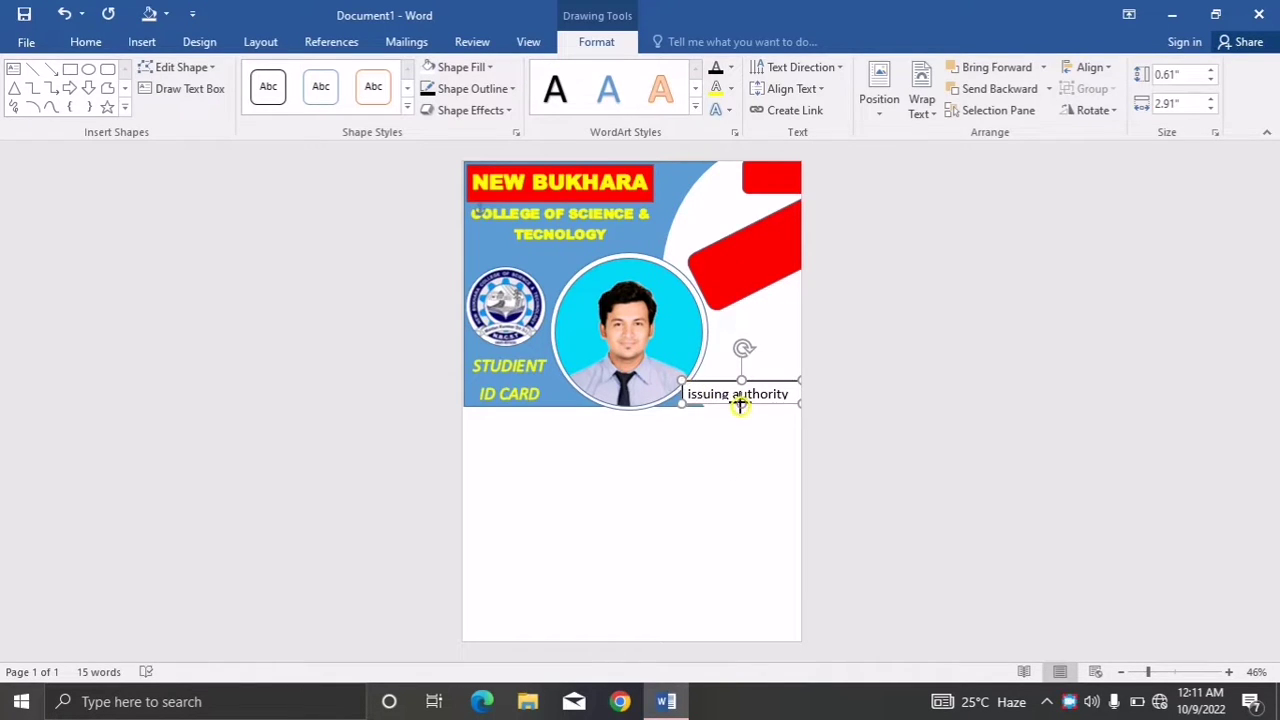
{"action": "left_click_drag", "start_coordinate": [741, 404], "coordinate": [691, 395]}
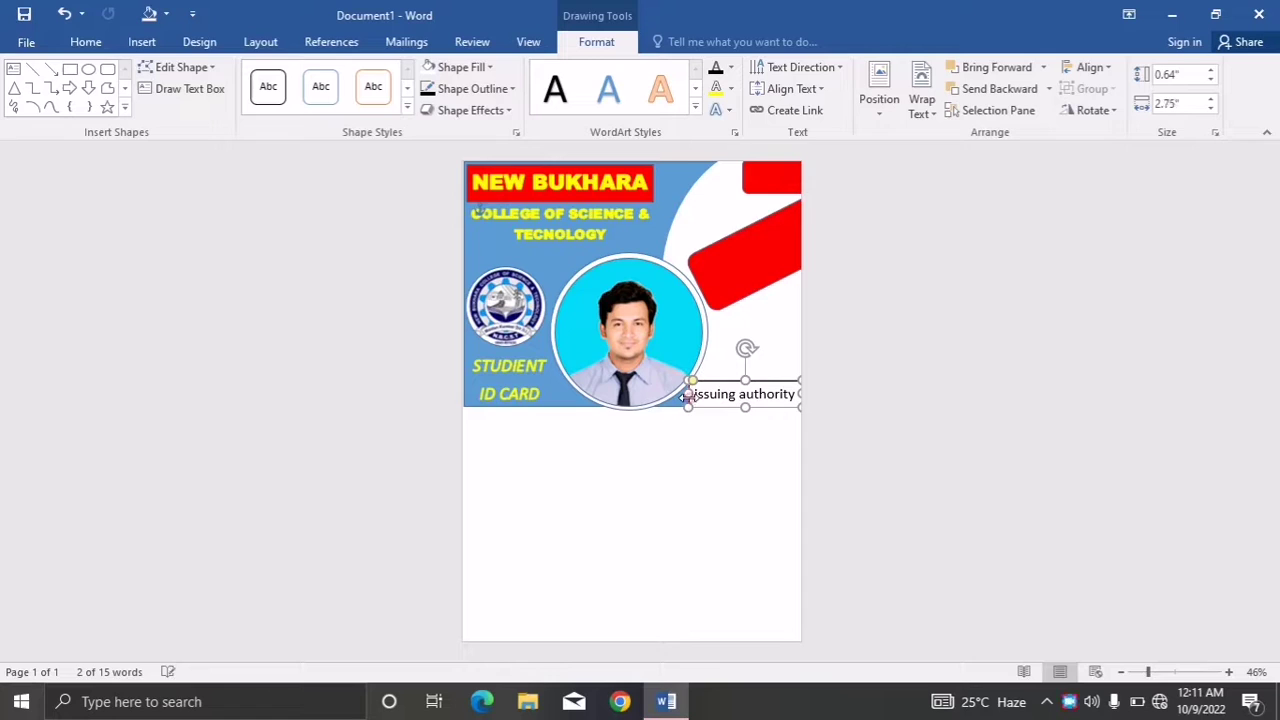
{"action": "left_click_drag", "start_coordinate": [688, 394], "coordinate": [691, 396]}
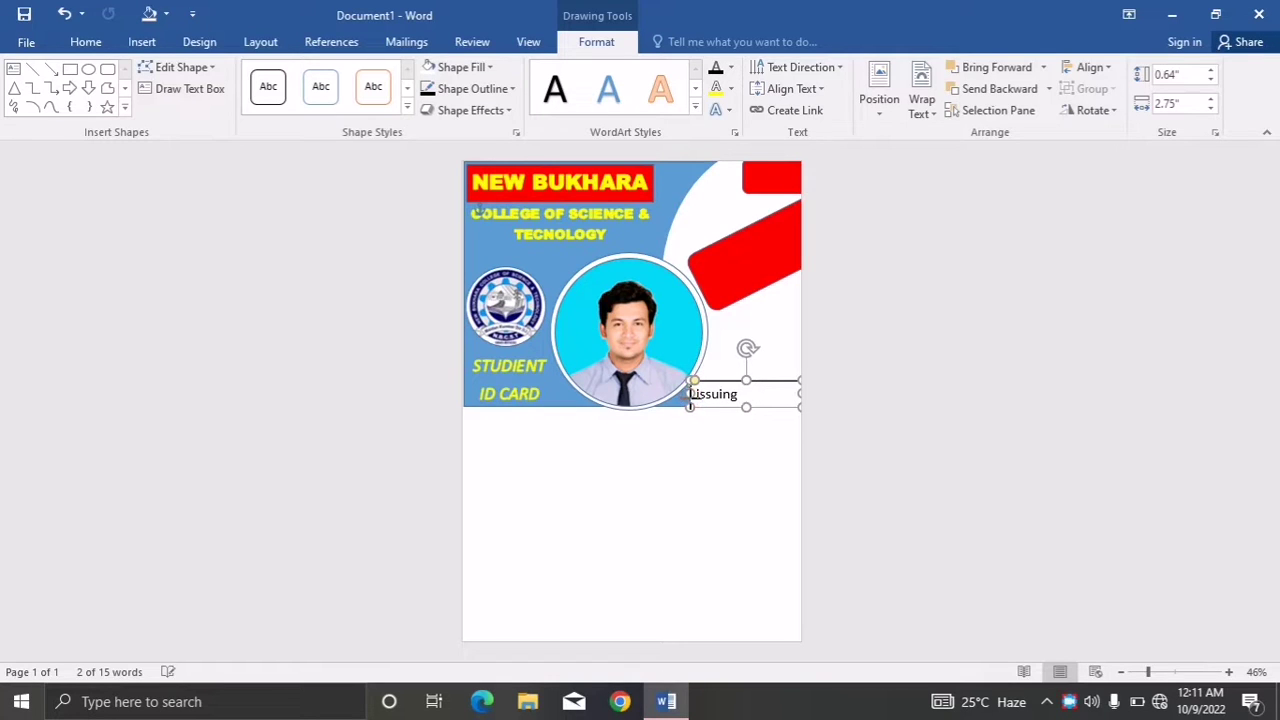
{"action": "left_click", "coordinate": [718, 460]}
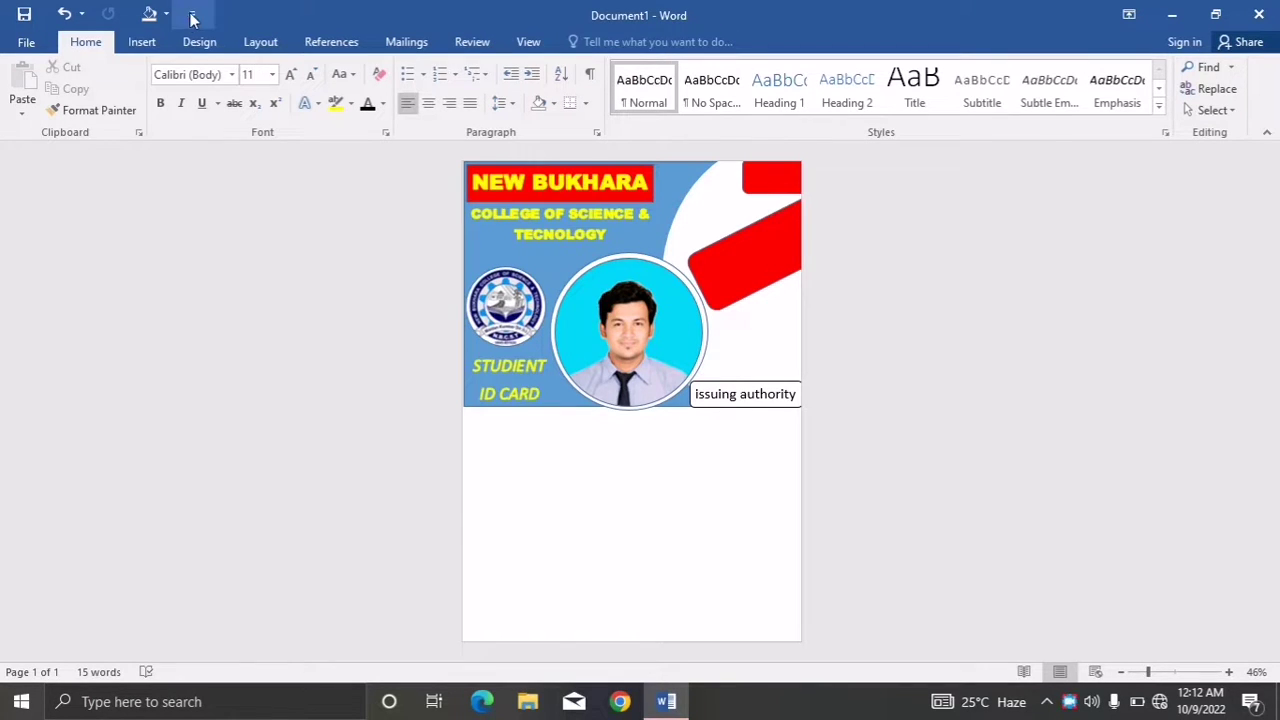
Look through the Insert > Object options without inserting anything.
{"action": "left_click", "coordinate": [141, 41]}
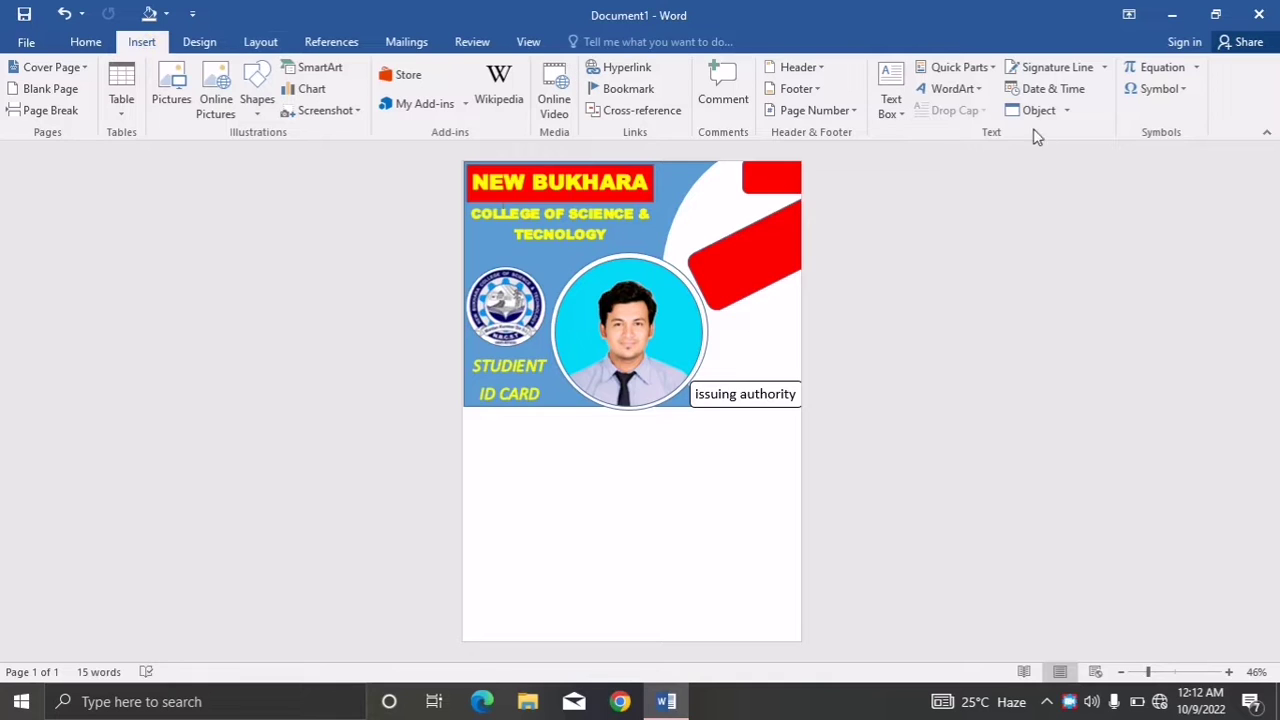
{"action": "left_click", "coordinate": [1067, 111]}
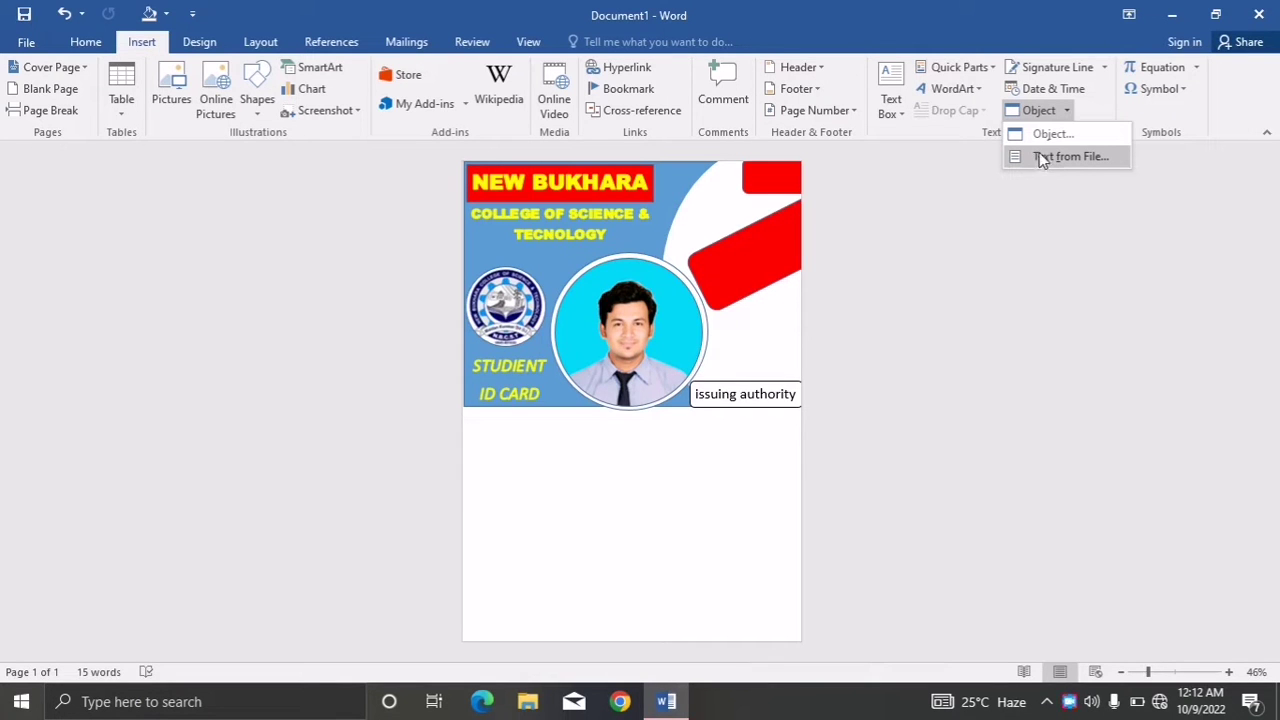
{"action": "left_click", "coordinate": [1176, 20]}
Minimize Word, open Windows search and type the father's name.
{"action": "left_click", "coordinate": [1176, 20]}
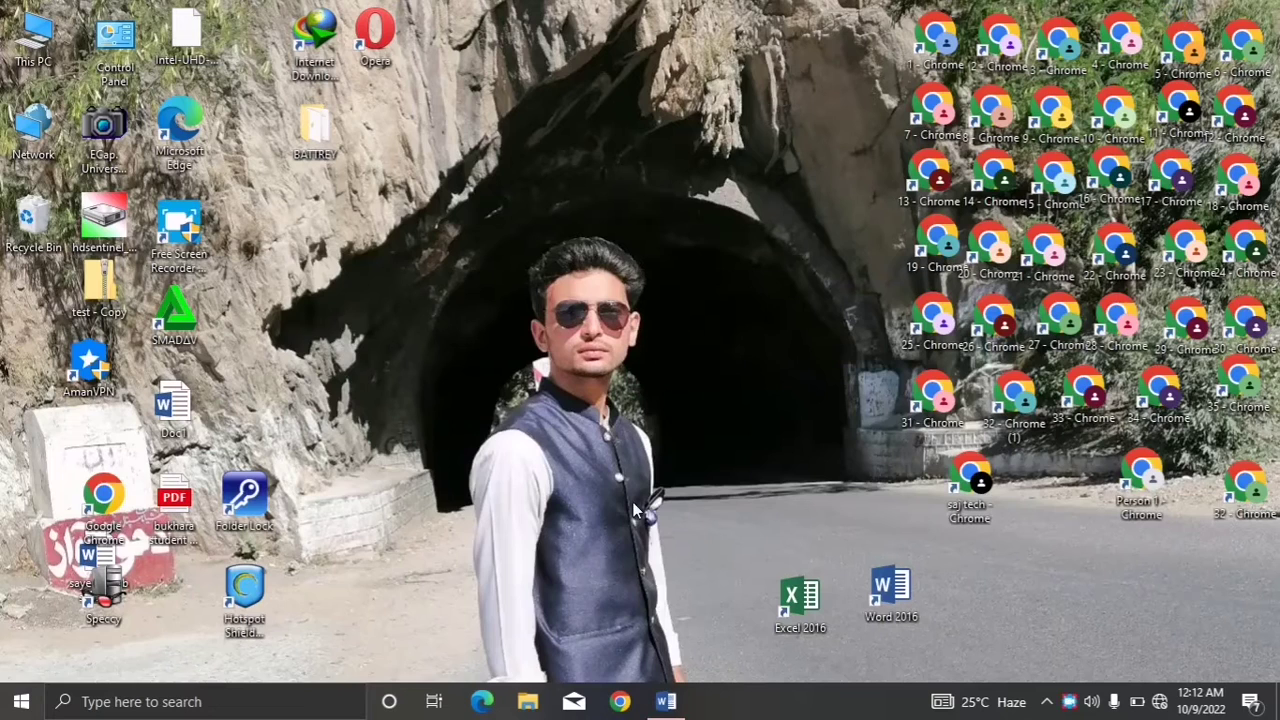
{"action": "left_click", "coordinate": [161, 708]}
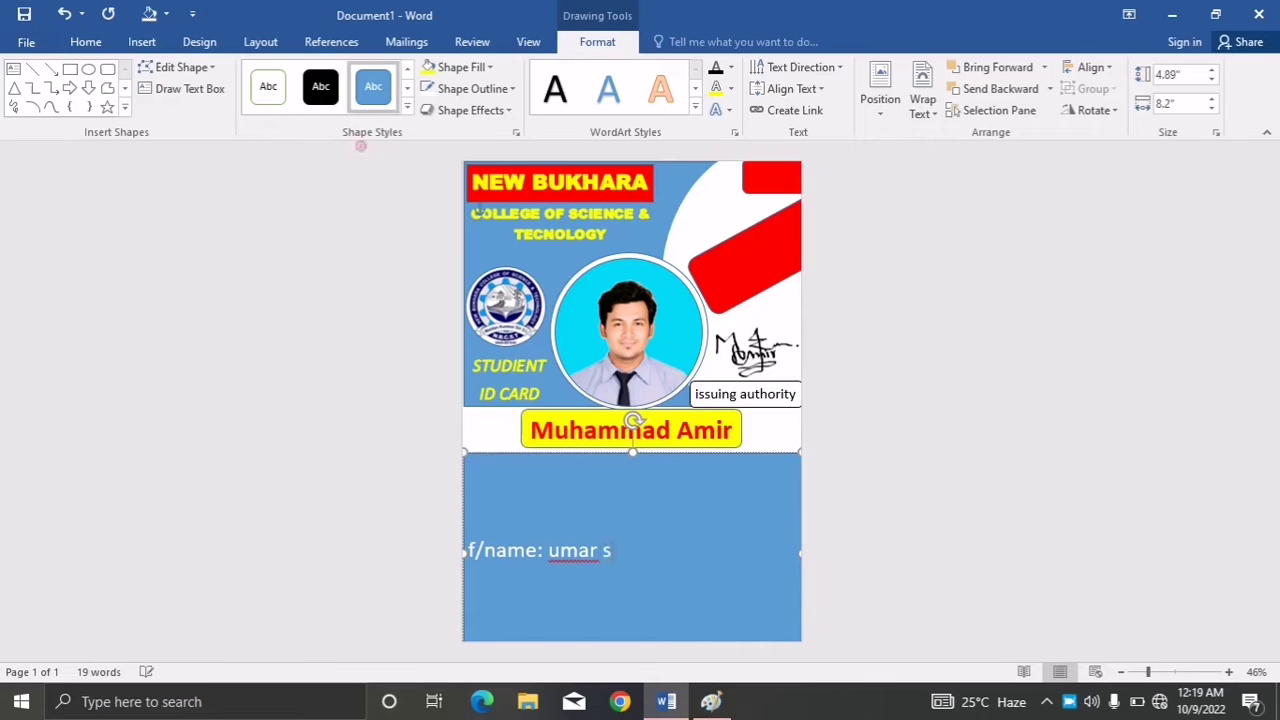
{"action": "type", "text": "ye"}
{"action": "type", "text": "d jan"}
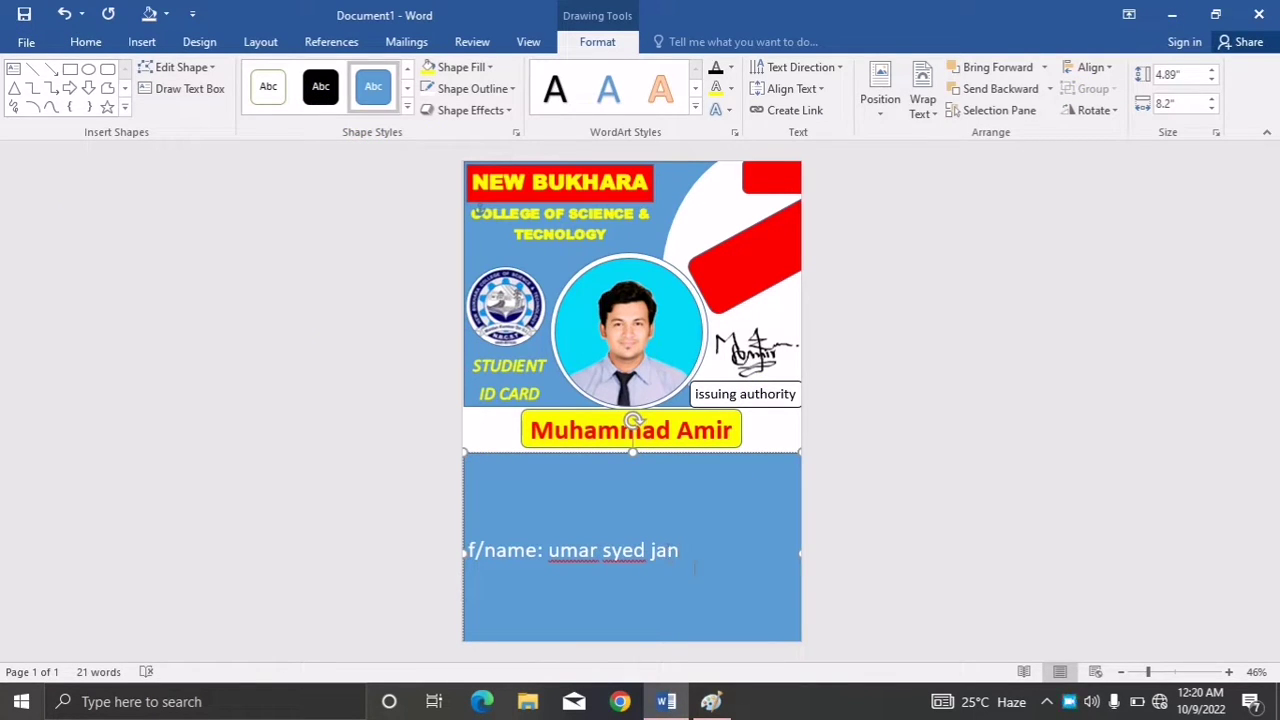
Add 'class: 2nd year', 'roll no:1' and 'D.O.B: 1/1/2005' to the details panel.
{"action": "key", "text": "Return"}
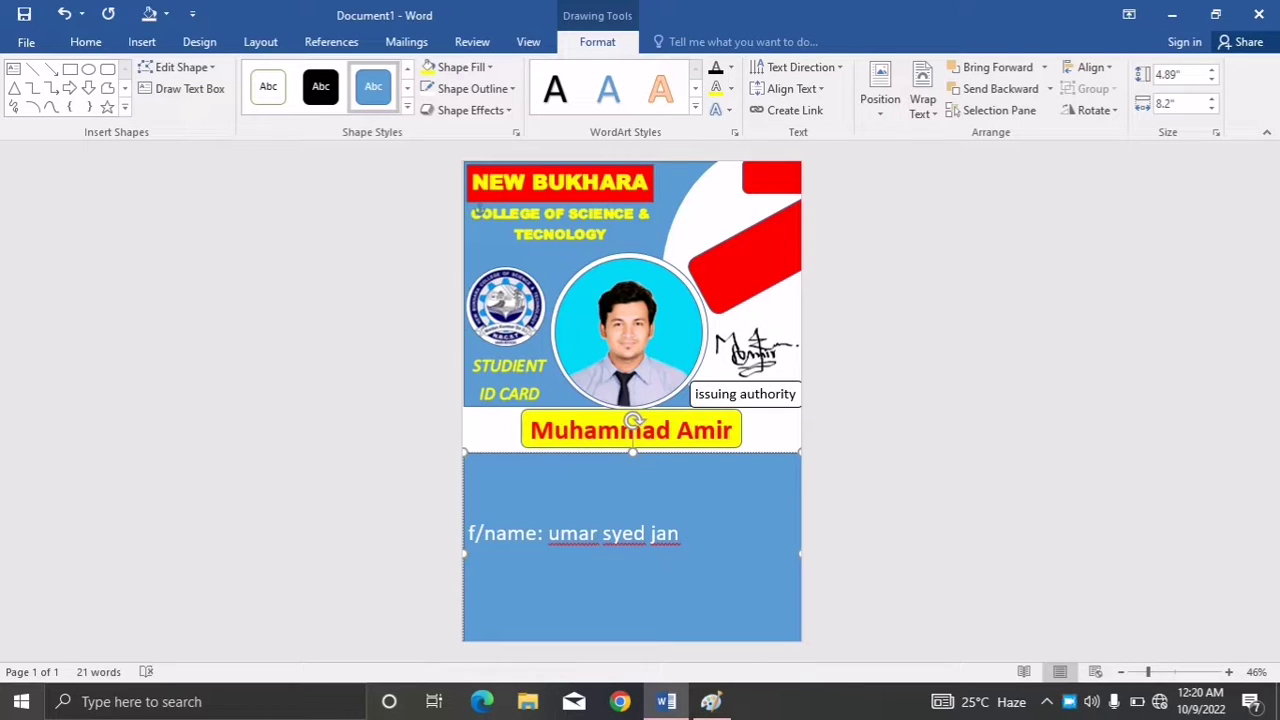
{"action": "type", "text": "cla"}
{"action": "type", "text": "ss:"}
{"action": "type", "text": " 2n"}
{"action": "type", "text": "d y"}
{"action": "type", "text": "ear"}
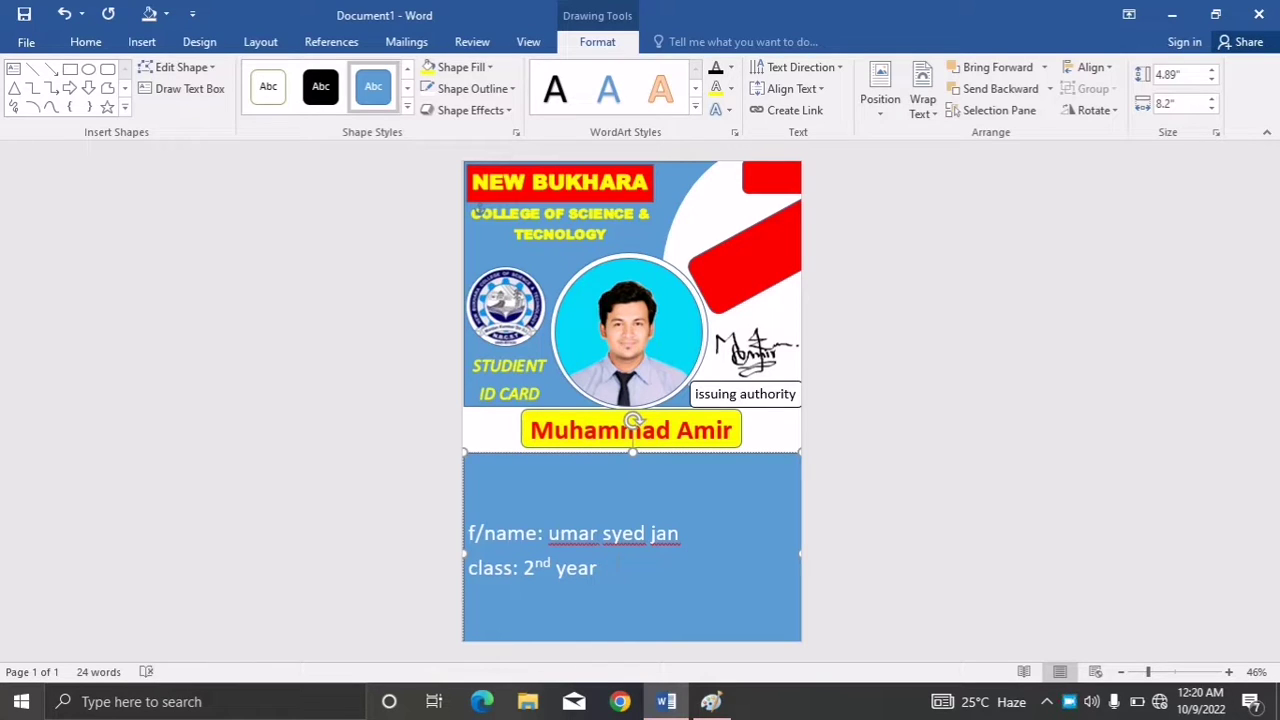
{"action": "key", "text": "Tab"}
{"action": "type", "text": "roll n"}
{"action": "type", "text": "o:"}
{"action": "type", "text": "1"}
{"action": "key", "text": "Return"}
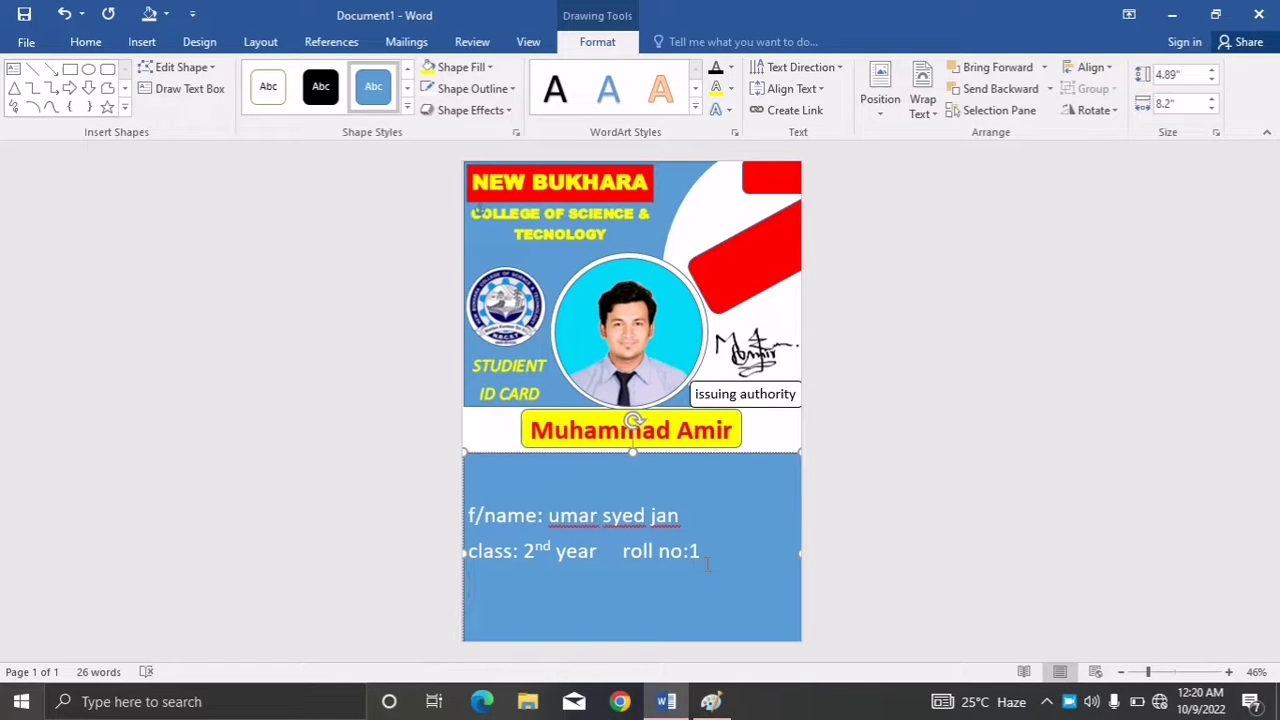
{"action": "type", "text": "D."}
{"action": "type", "text": "O.B: "}
{"action": "type", "text": "1/1/2"}
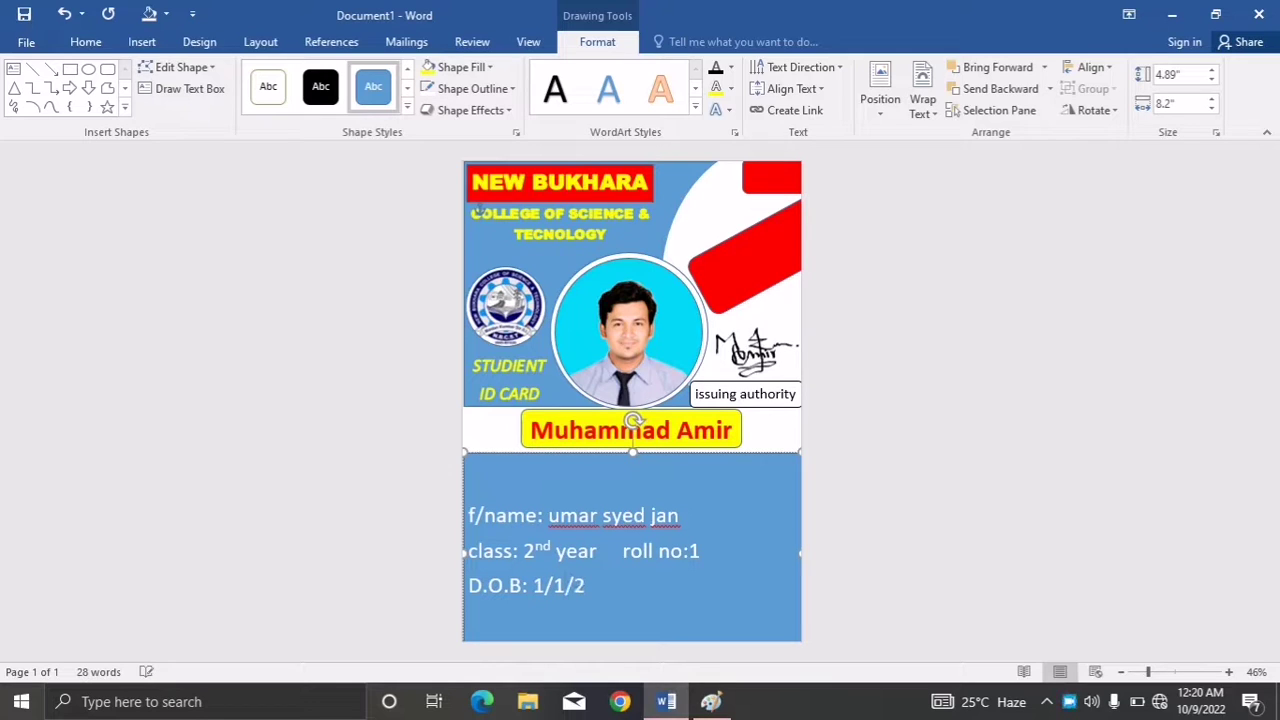
{"action": "type", "text": "005"}
Add the student's mobile number and village address lines to the details panel.
{"action": "key", "text": "Return"}
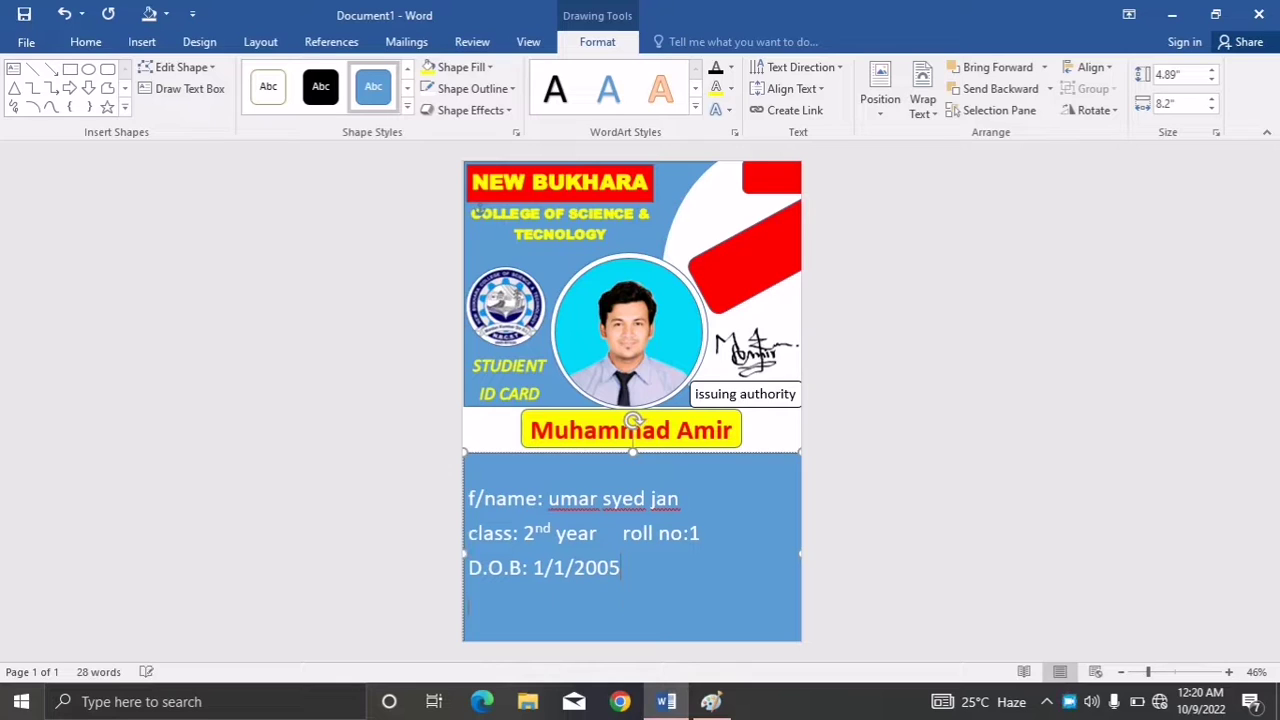
{"action": "type", "text": "m"}
{"action": "type", "text": "obile "}
{"action": "type", "text": "num"}
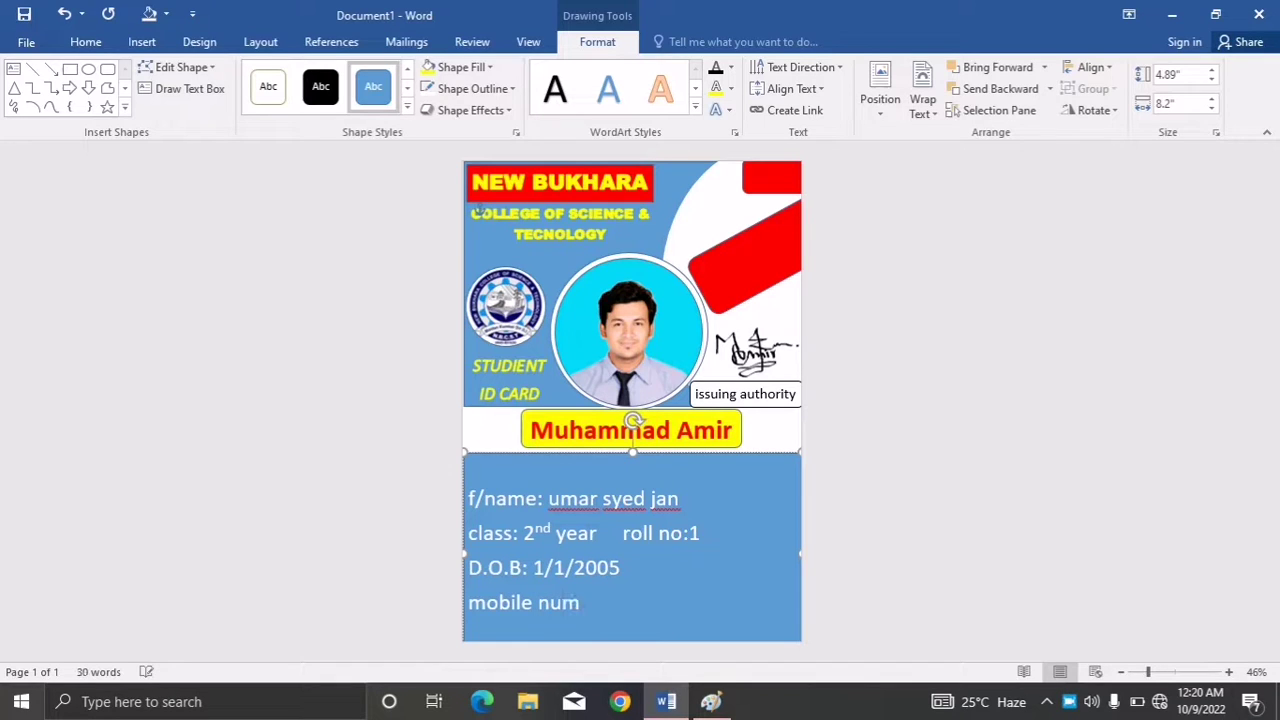
{"action": "type", "text": "ber"}
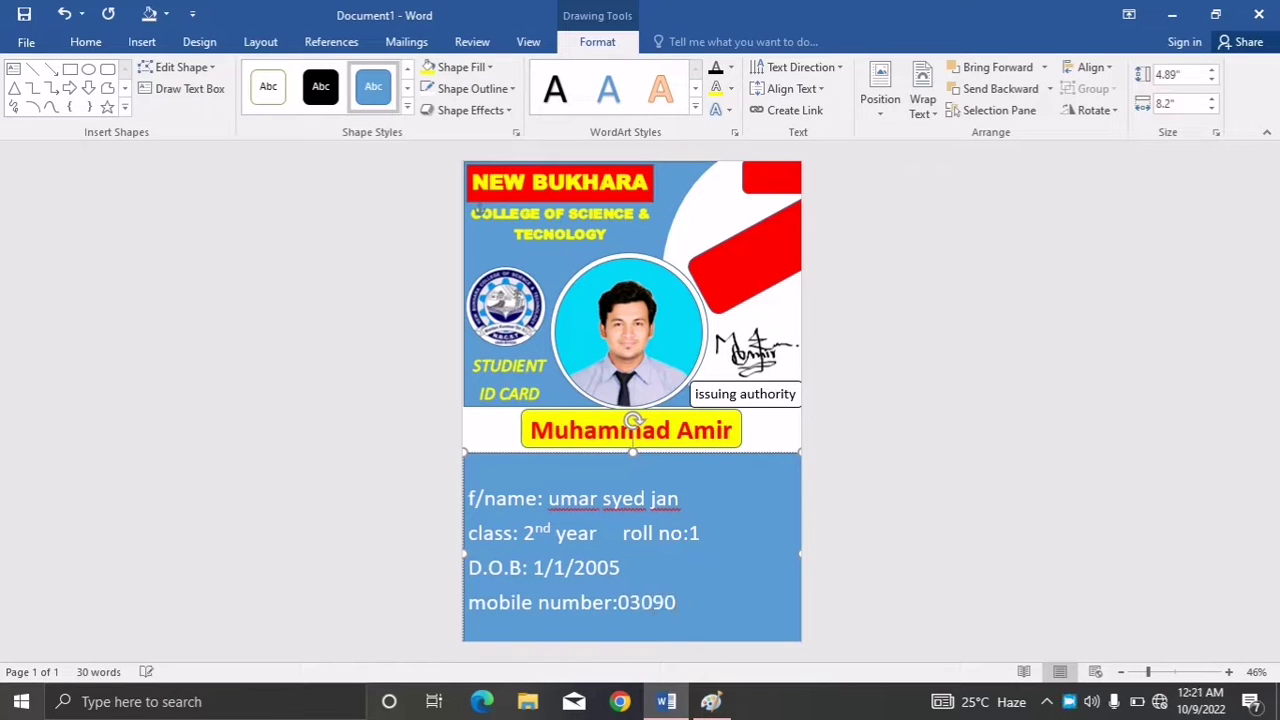
{"action": "key", "text": "Return"}
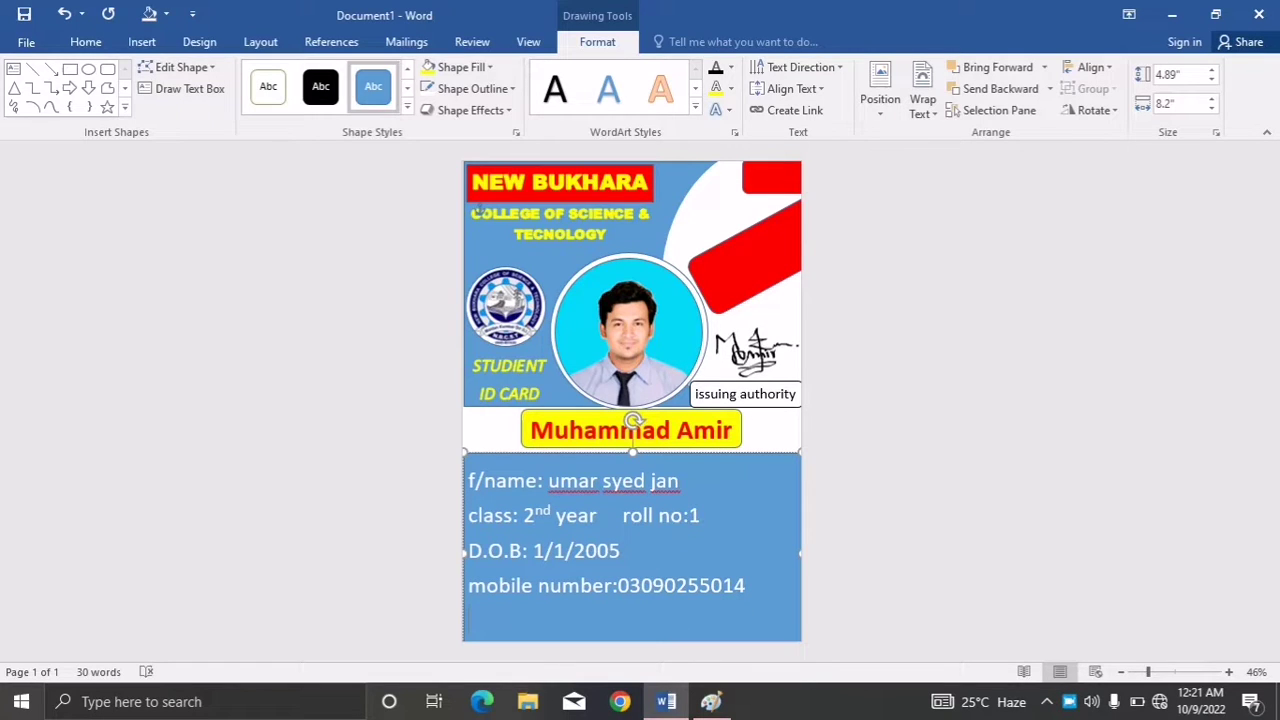
{"action": "type", "text": "adr"}
{"action": "type", "text": "ees"}
{"action": "type", "text": ":"}
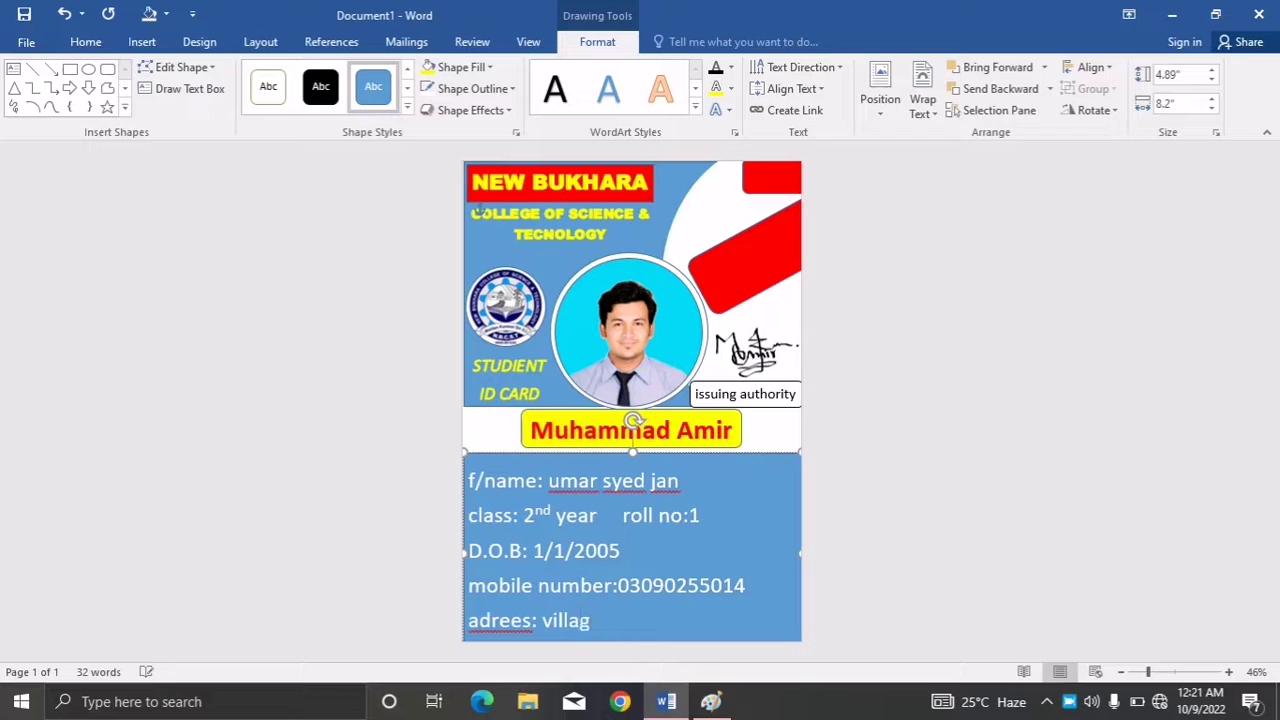
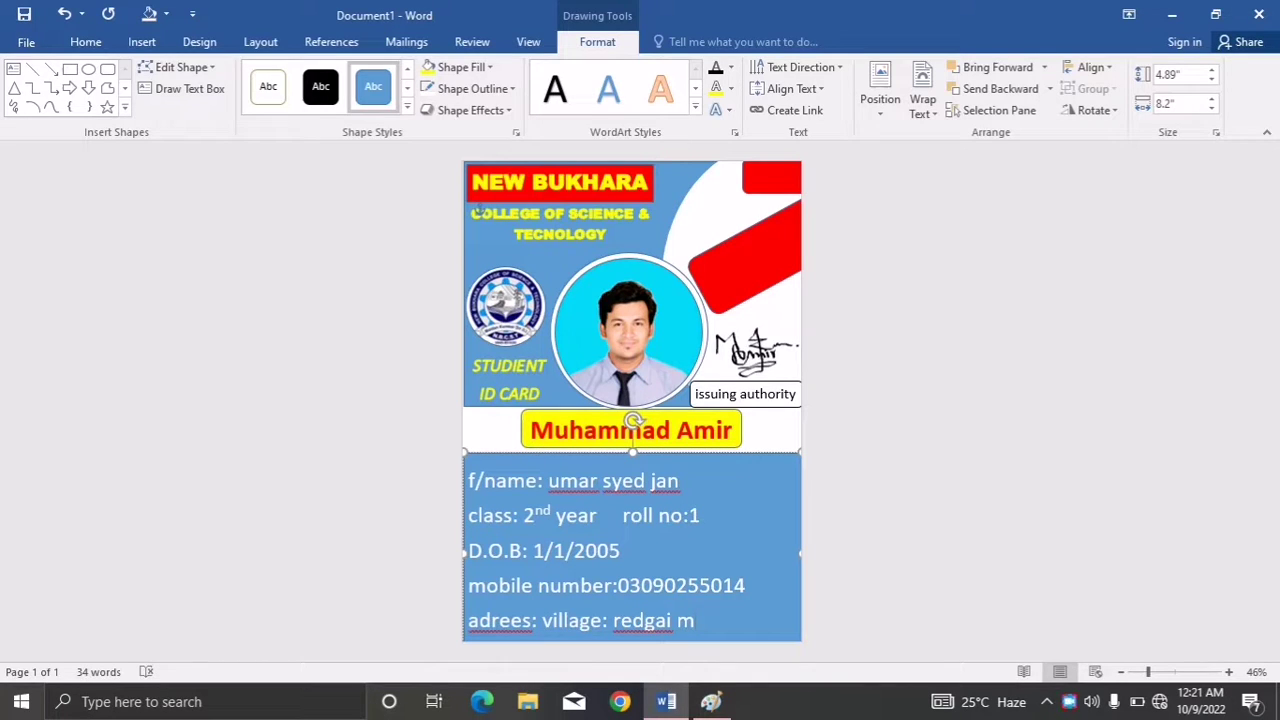
{"action": "key", "text": "Return"}
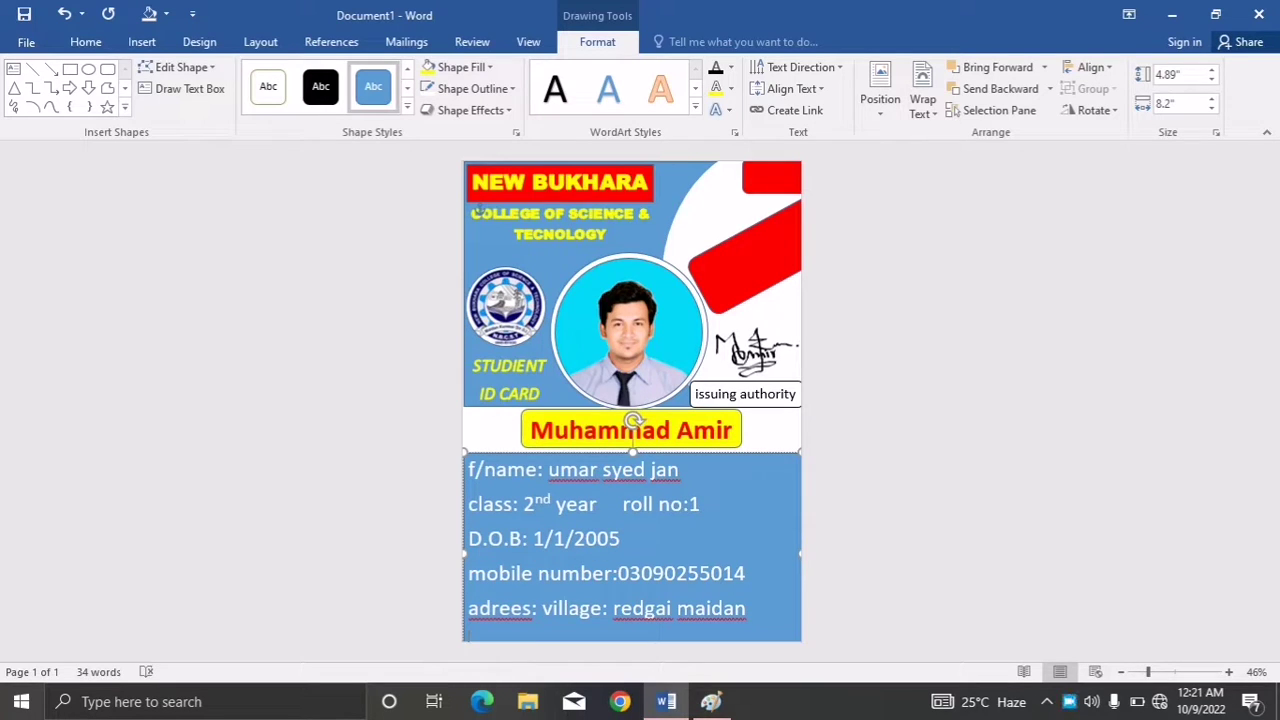
{"action": "type", "text": "h"}
Extend the details panel upward and add the tehsil name, undoing the AutoCorrect change.
{"action": "left_click_drag", "start_coordinate": [633, 452], "coordinate": [633, 397]}
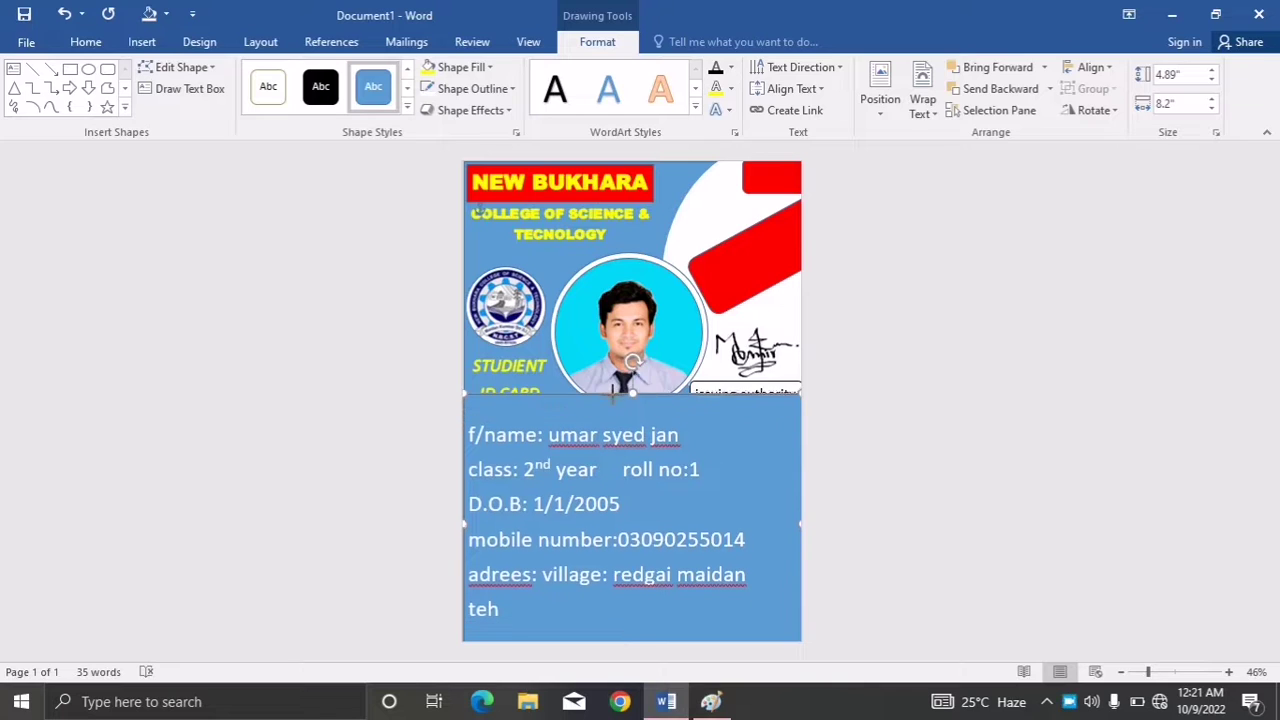
{"action": "left_click", "coordinate": [505, 612]}
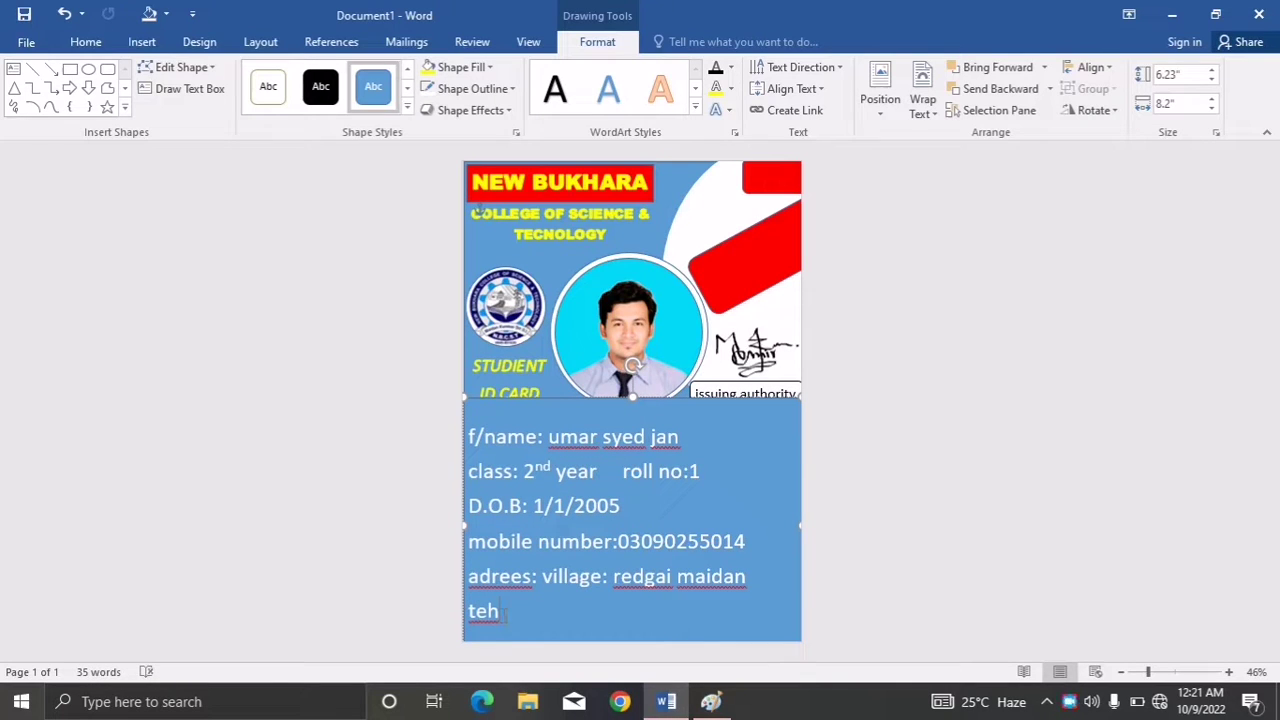
{"action": "type", "text": ":"}
{"action": "type", "text": "l"}
{"action": "type", "text": "alqilla"}
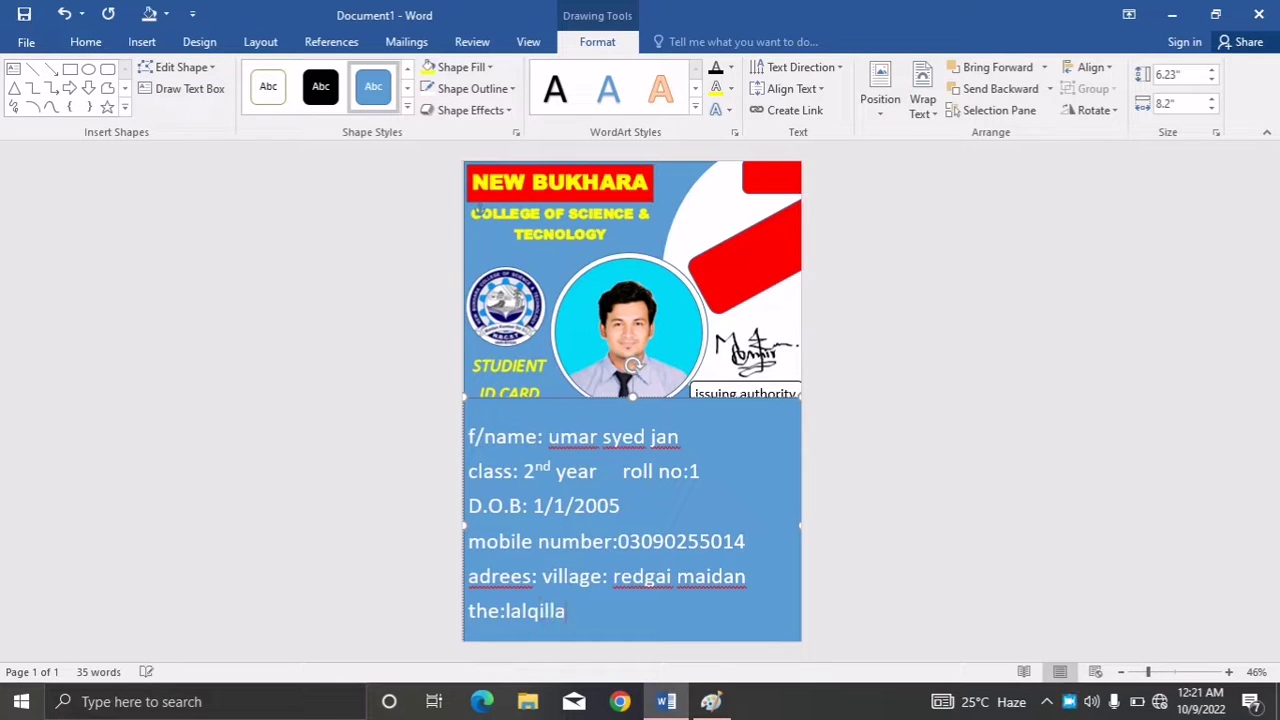
{"action": "left_click", "coordinate": [499, 610]}
{"action": "key", "text": "BackSpace"}
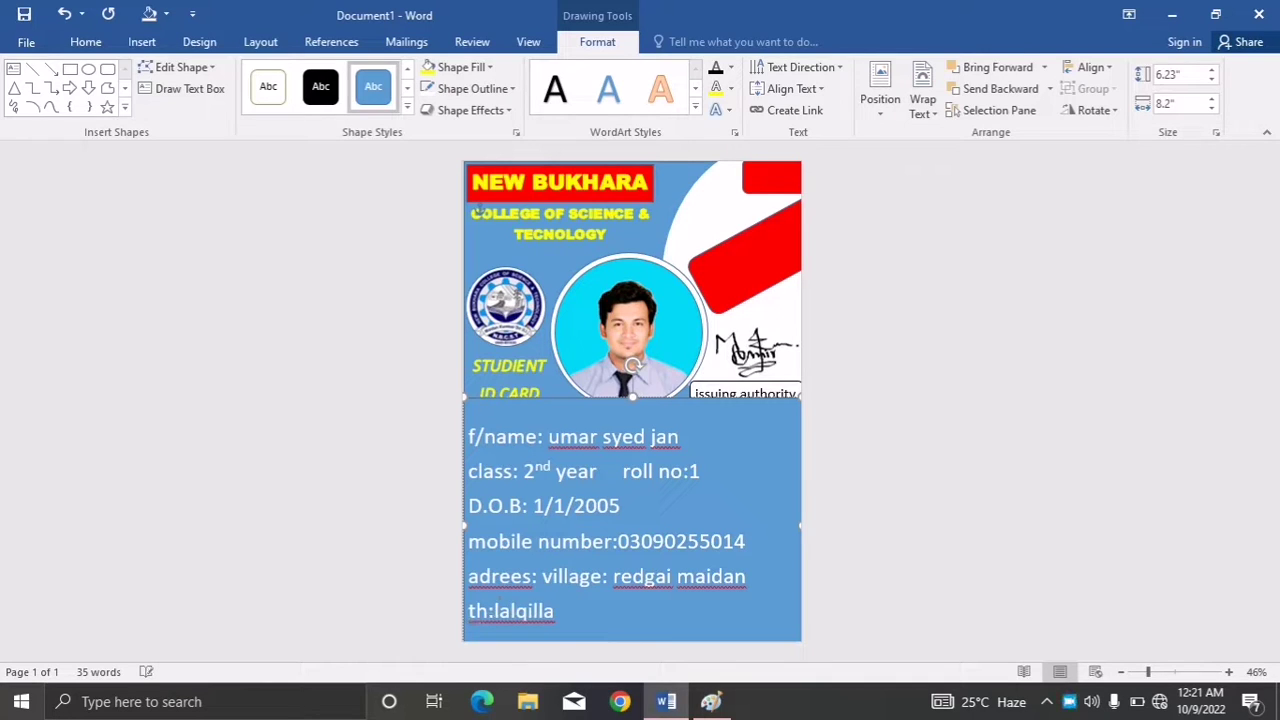
{"action": "key", "text": "BackSpace"}
{"action": "type", "text": "e"}
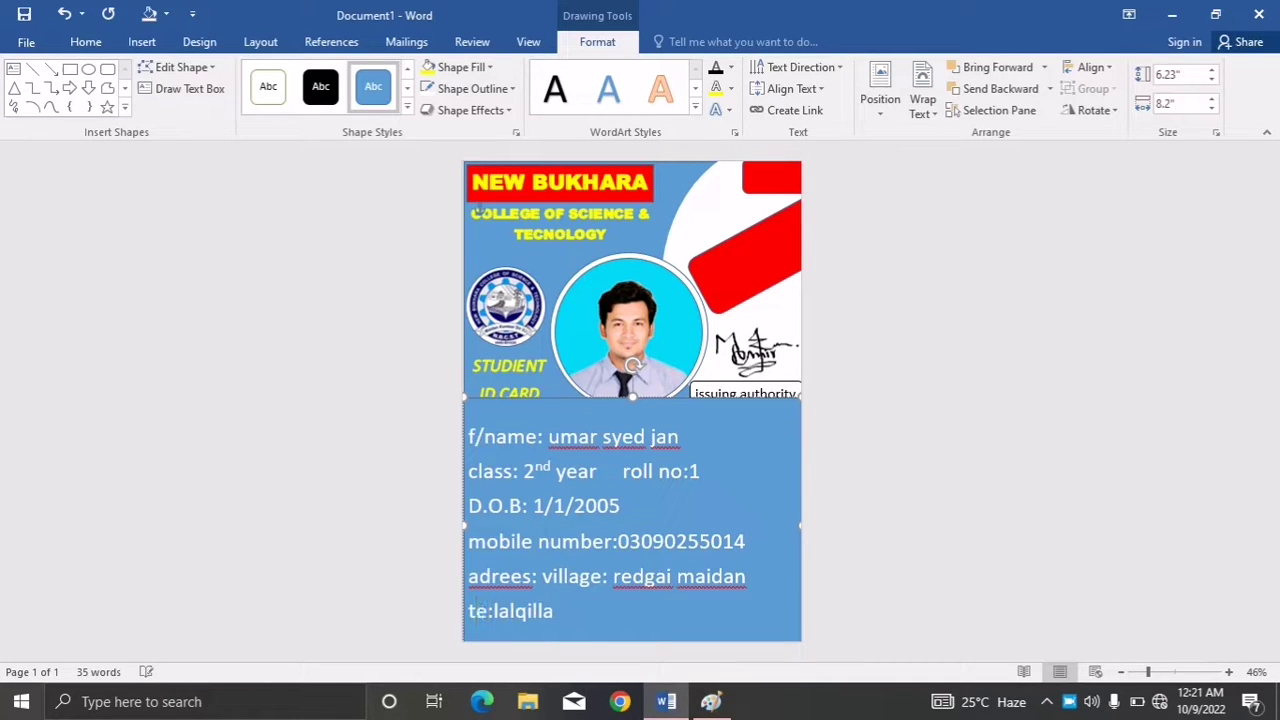
{"action": "type", "text": "h"}
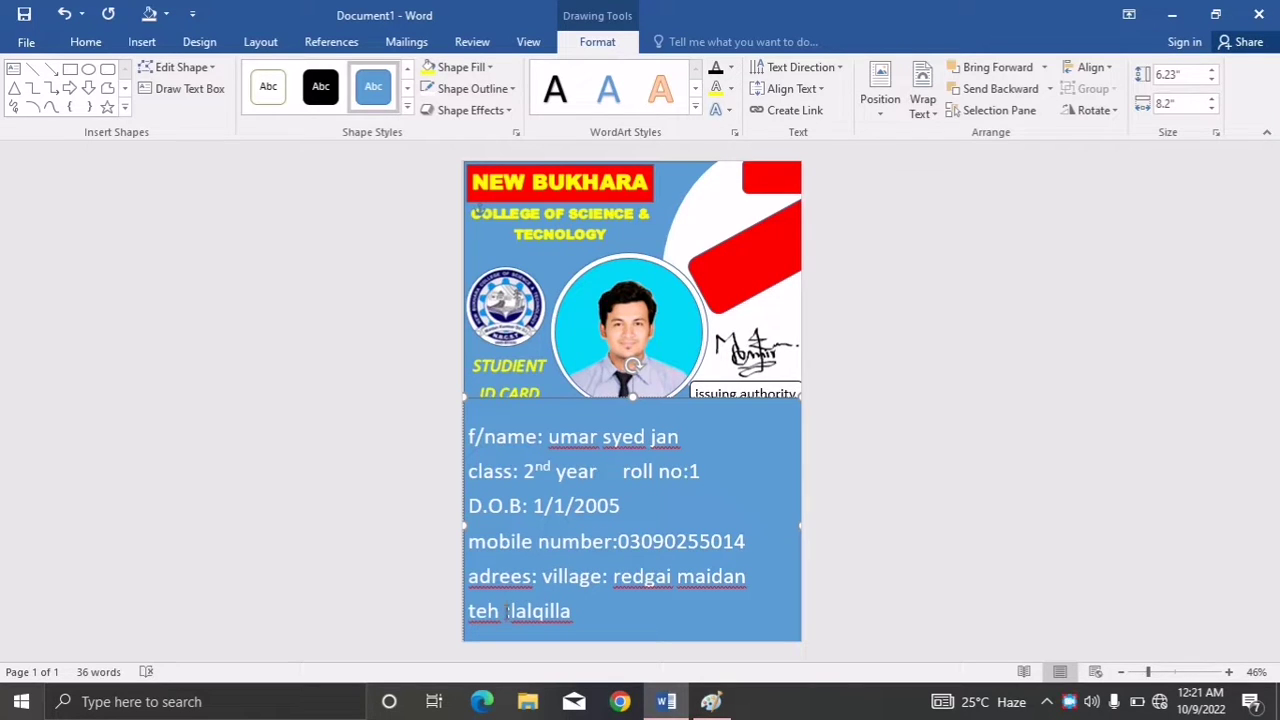
Complete the address line with the district name.
{"action": "key", "text": "BackSpace"}
{"action": "key", "text": "BackSpace"}
{"action": "type", "text": "d"}
{"action": "type", "text": "istt: "}
{"action": "type", "text": "dir "}
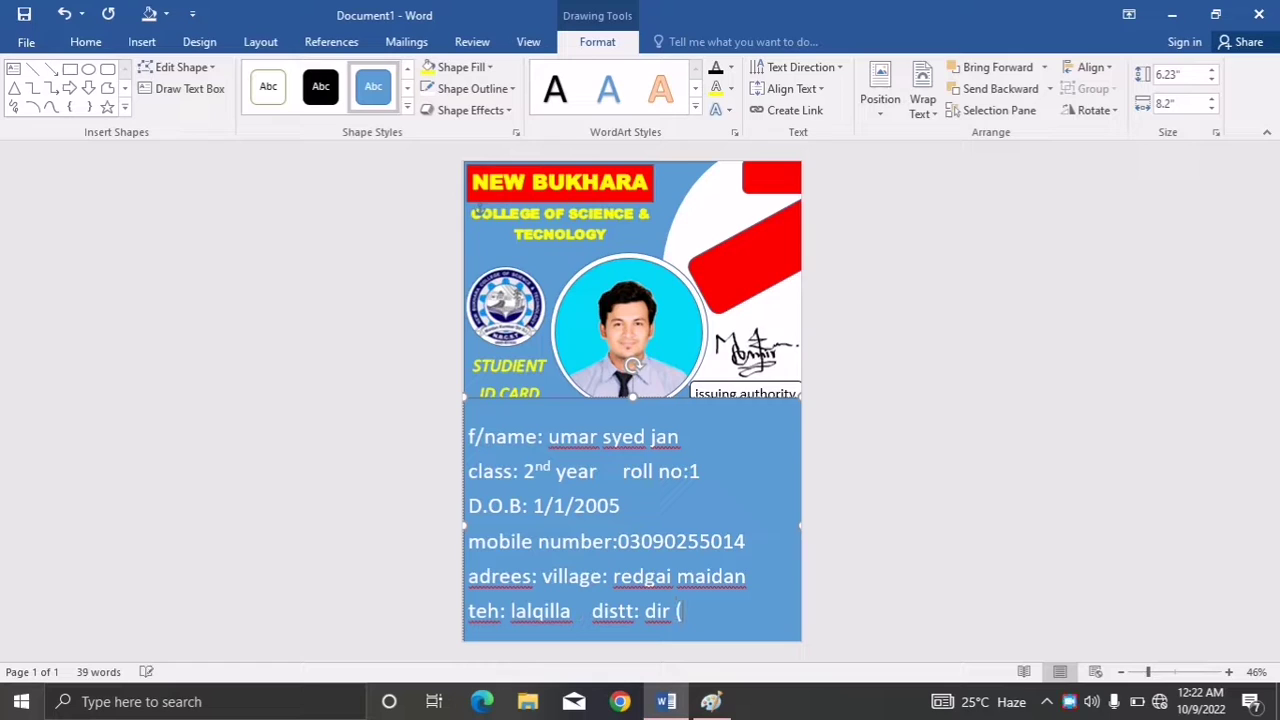
{"action": "type", "text": "(l)"}
{"action": "key", "text": "BackSpace"}
{"action": "key", "text": "BackSpace"}
{"action": "type", "text": "L"}
{"action": "type", "text": ")"}
Reduce the details text two size steps and move the panel down slightly.
{"action": "left_click_drag", "start_coordinate": [706, 611], "coordinate": [468, 436]}
{"action": "key", "text": "ctrl+bracketleft"}
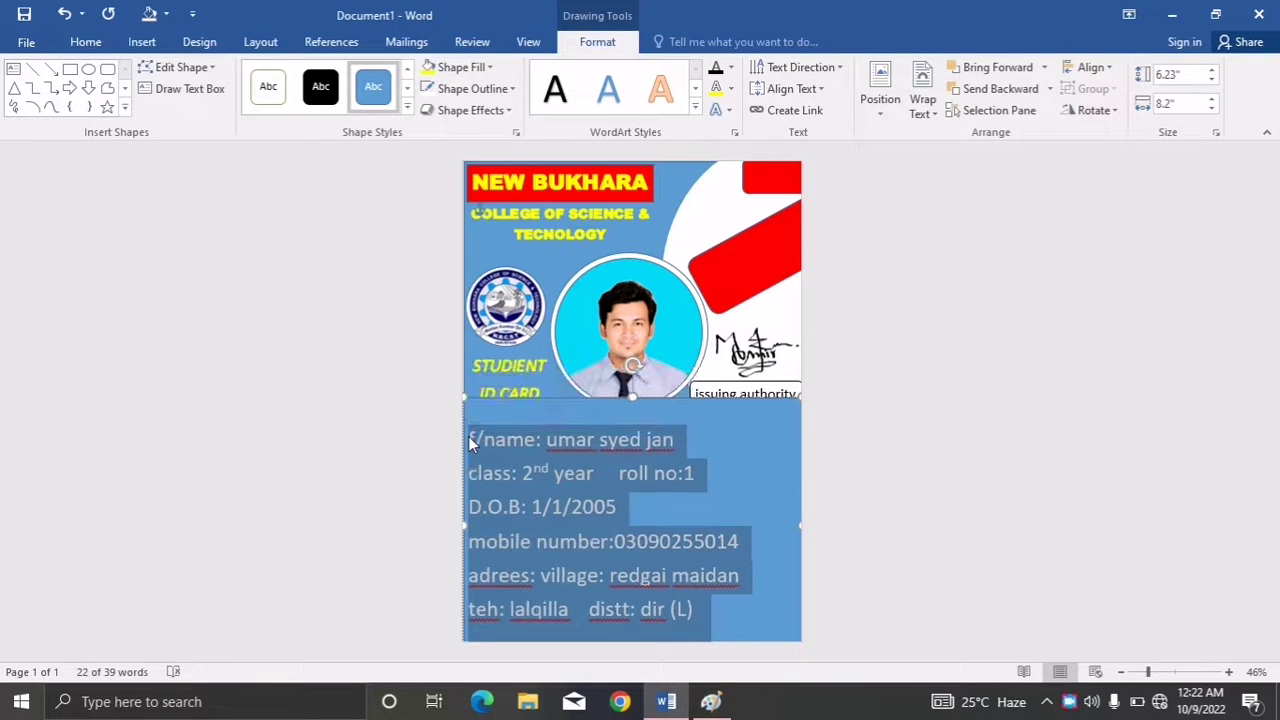
{"action": "key", "text": "ctrl+bracketleft"}
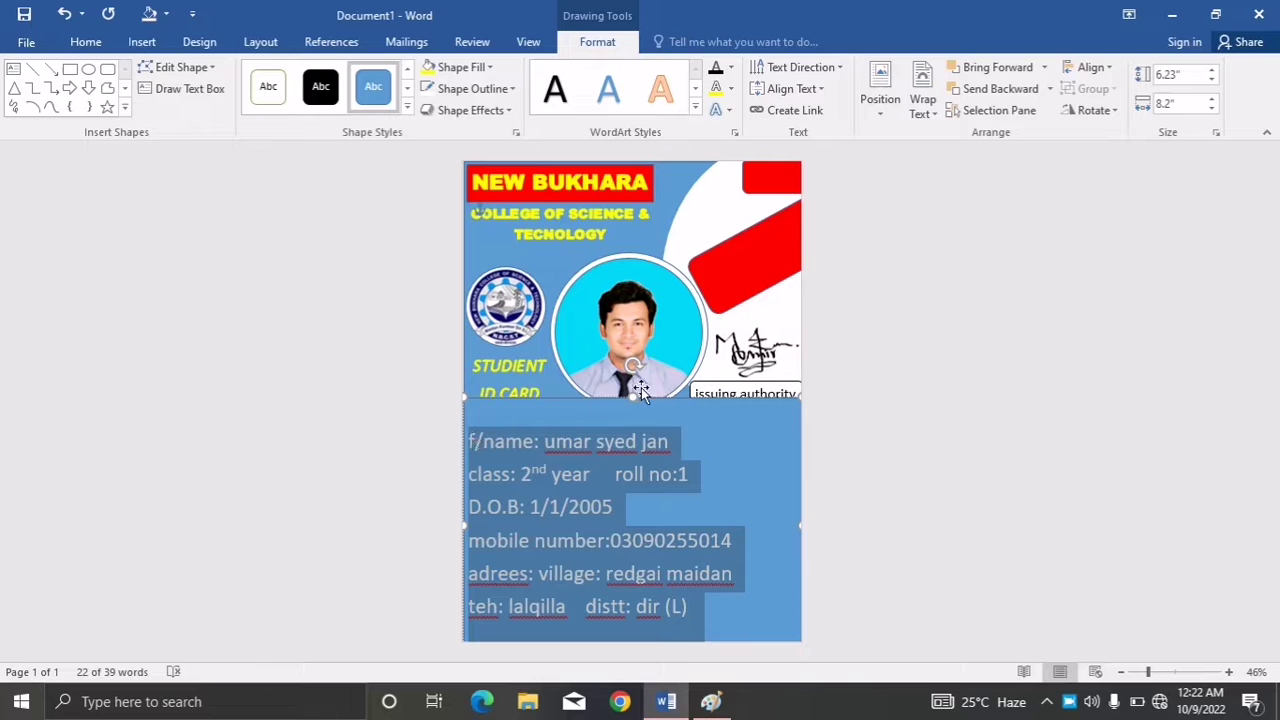
{"action": "left_click_drag", "start_coordinate": [641, 387], "coordinate": [632, 448]}
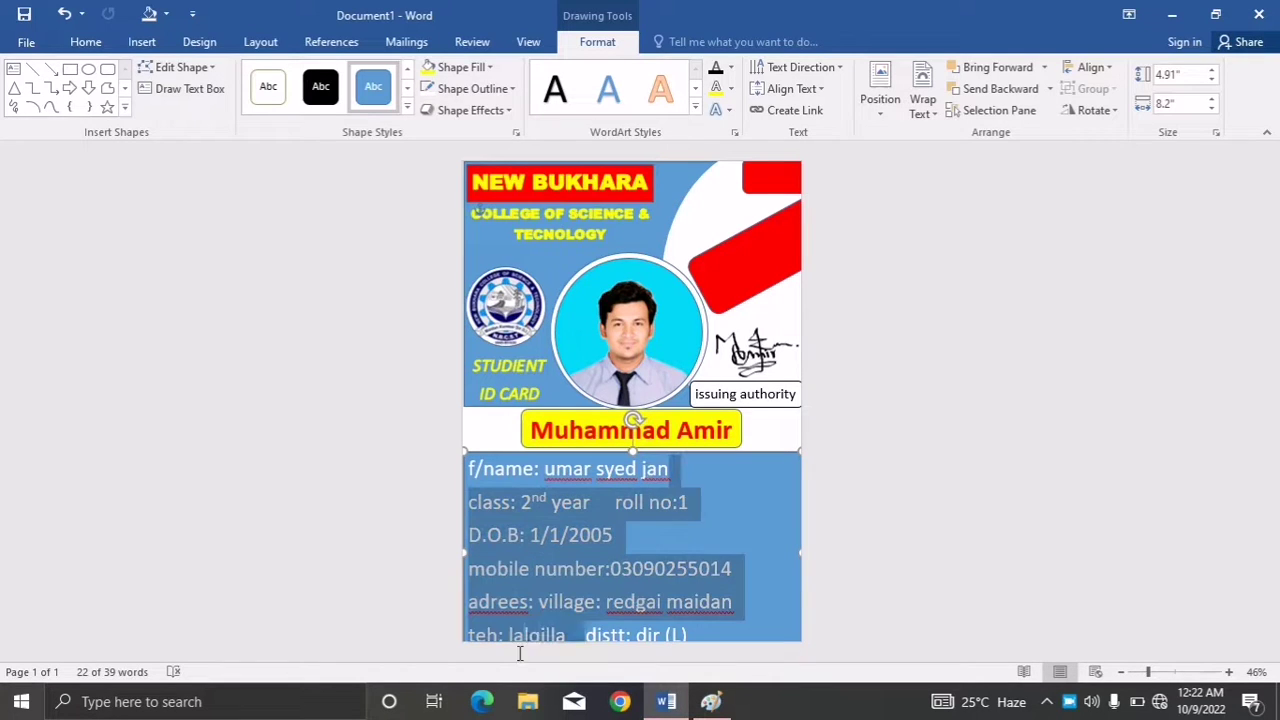
Shrink the details text one more step and settle the panel at 4.89 in tall.
{"action": "mouse_move", "coordinate": [645, 468]}
{"action": "left_mouse_down"}
{"action": "mouse_move", "coordinate": [697, 714]}
{"action": "mouse_move", "coordinate": [680, 674]}
{"action": "left_mouse_up"}
{"action": "left_click", "coordinate": [686, 470]}
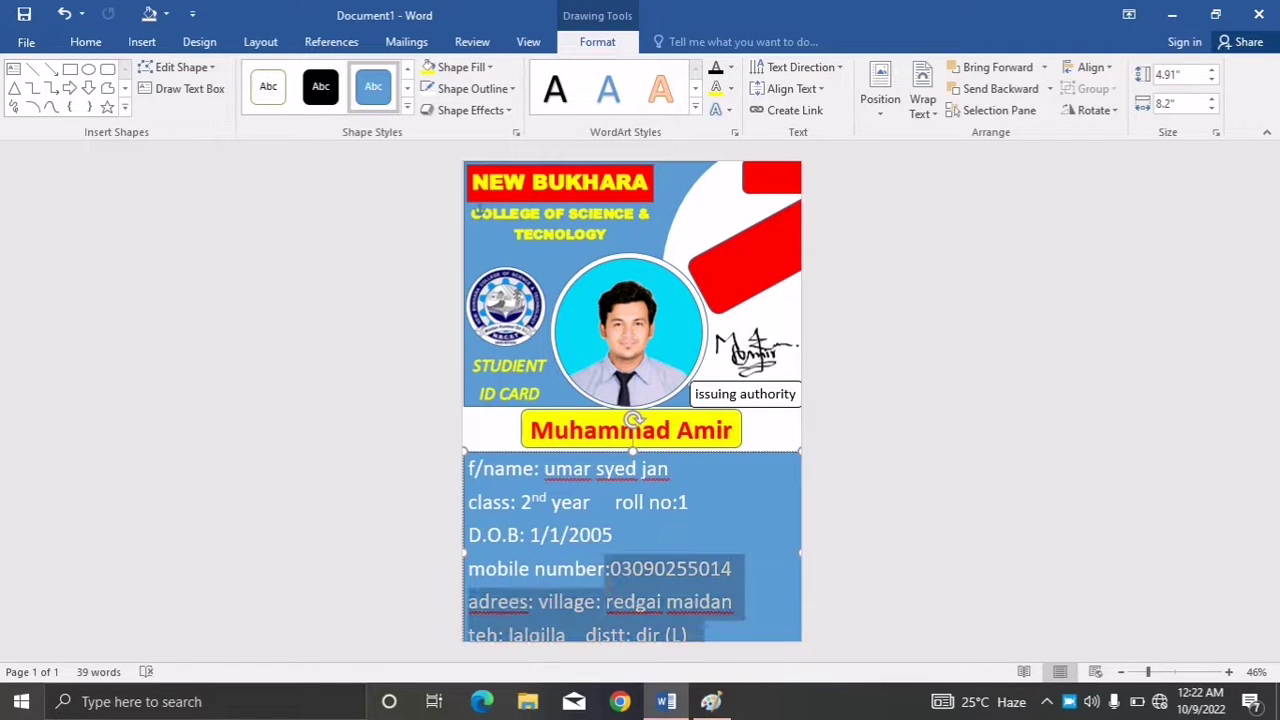
{"action": "left_click_drag", "start_coordinate": [727, 621], "coordinate": [456, 478]}
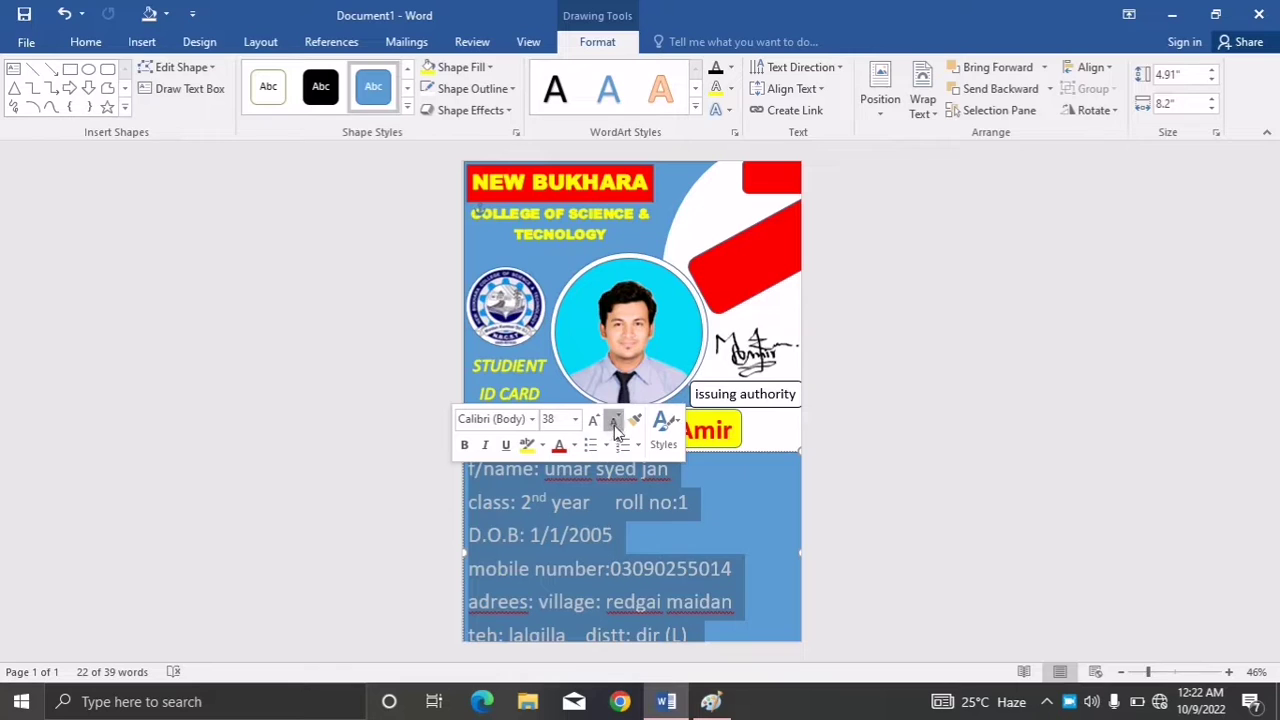
{"action": "left_click", "coordinate": [613, 420]}
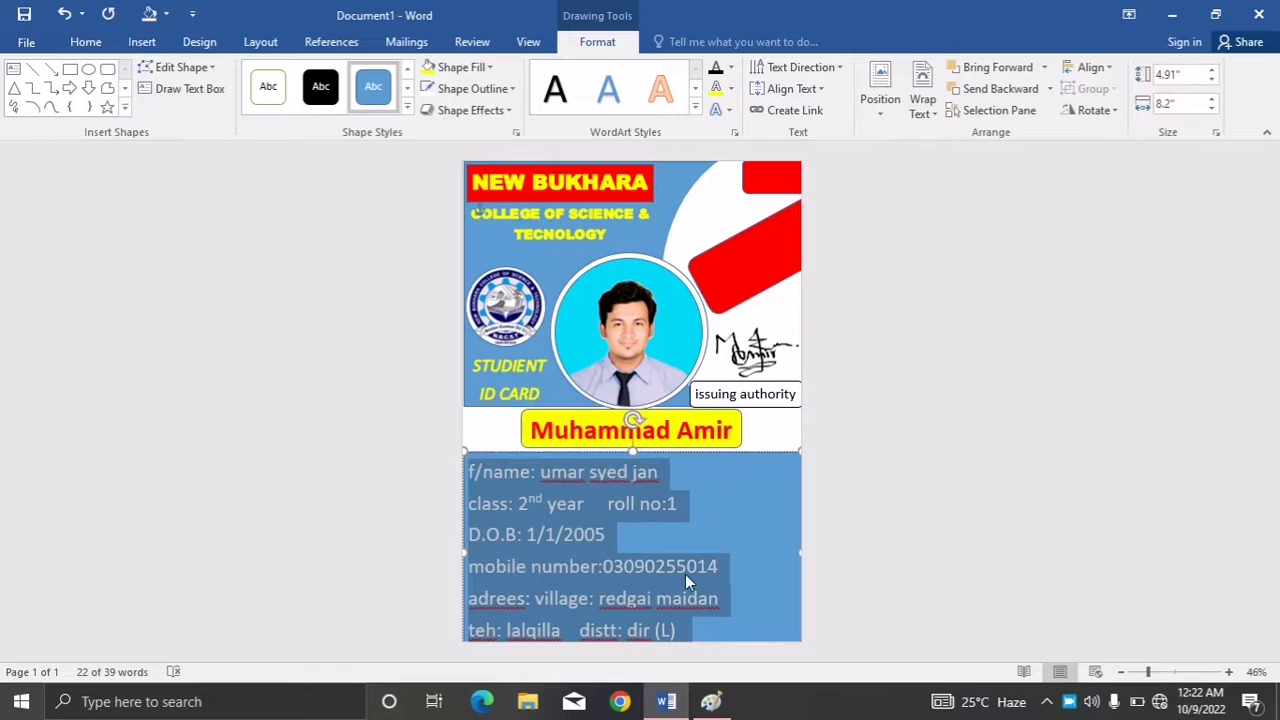
{"action": "left_click", "coordinate": [631, 451]}
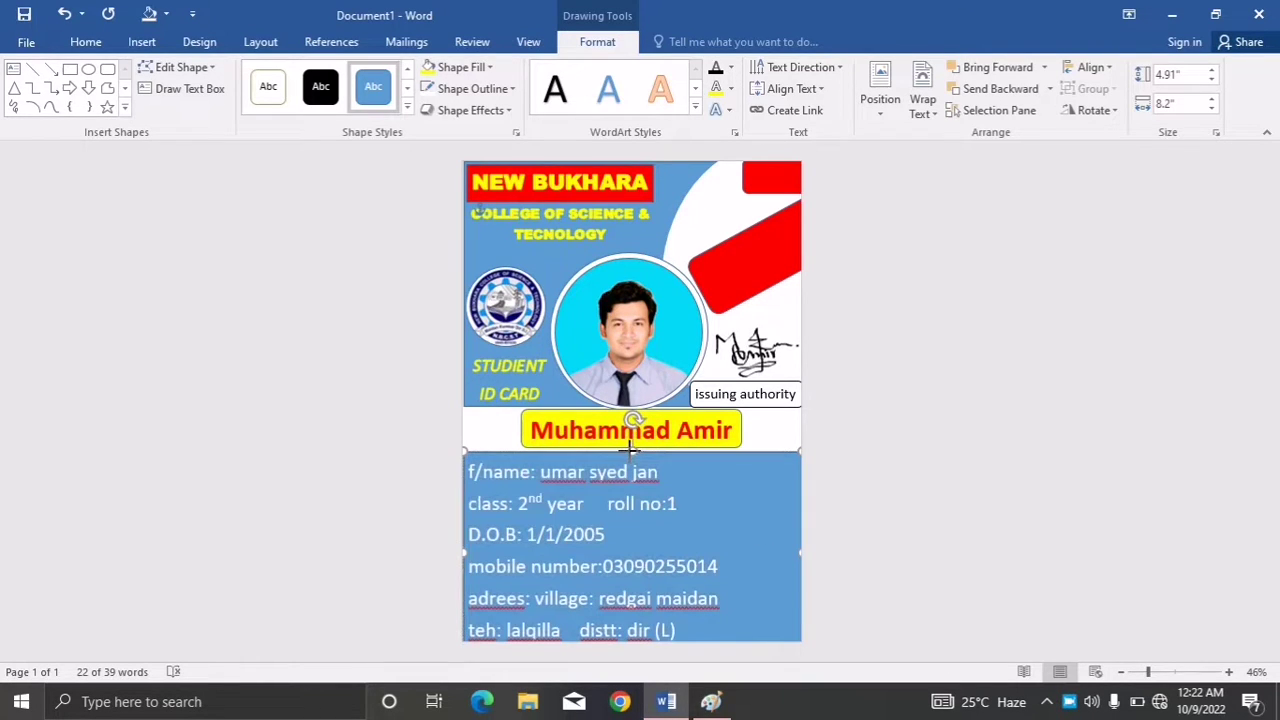
{"action": "left_click_drag", "start_coordinate": [631, 451], "coordinate": [631, 449]}
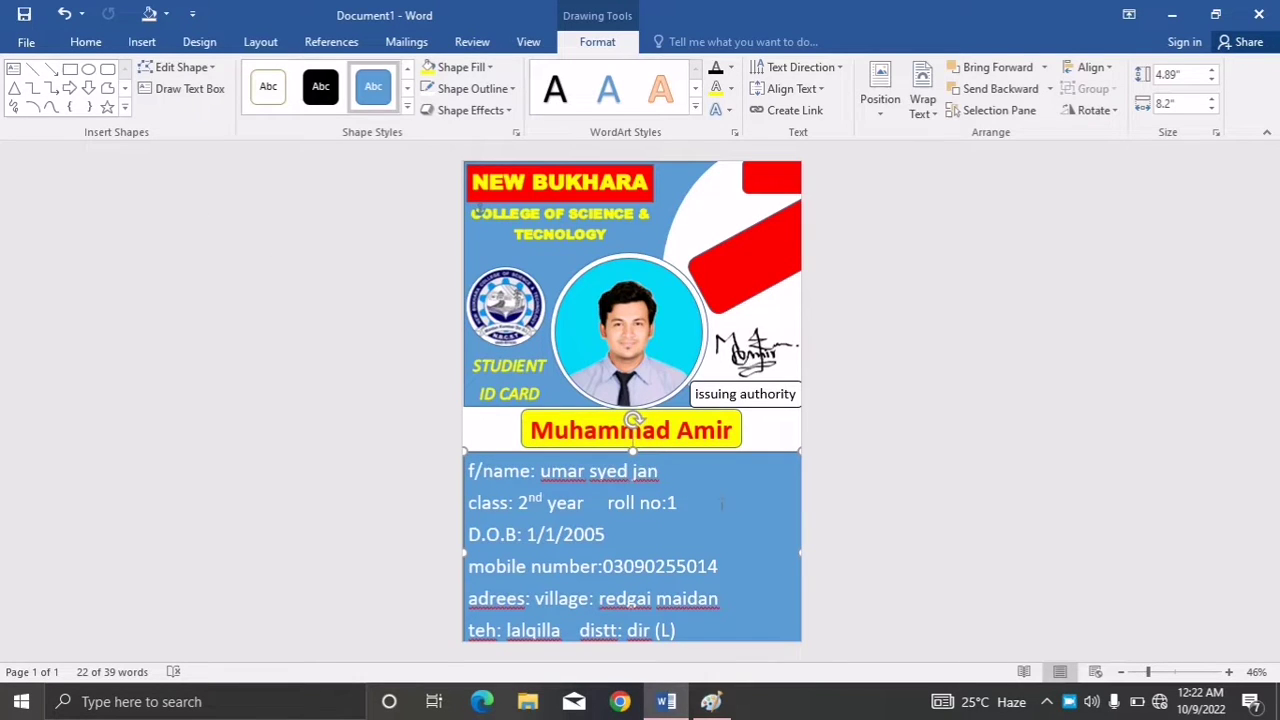
Fill the details panel with white.
{"action": "right_click", "coordinate": [767, 503]}
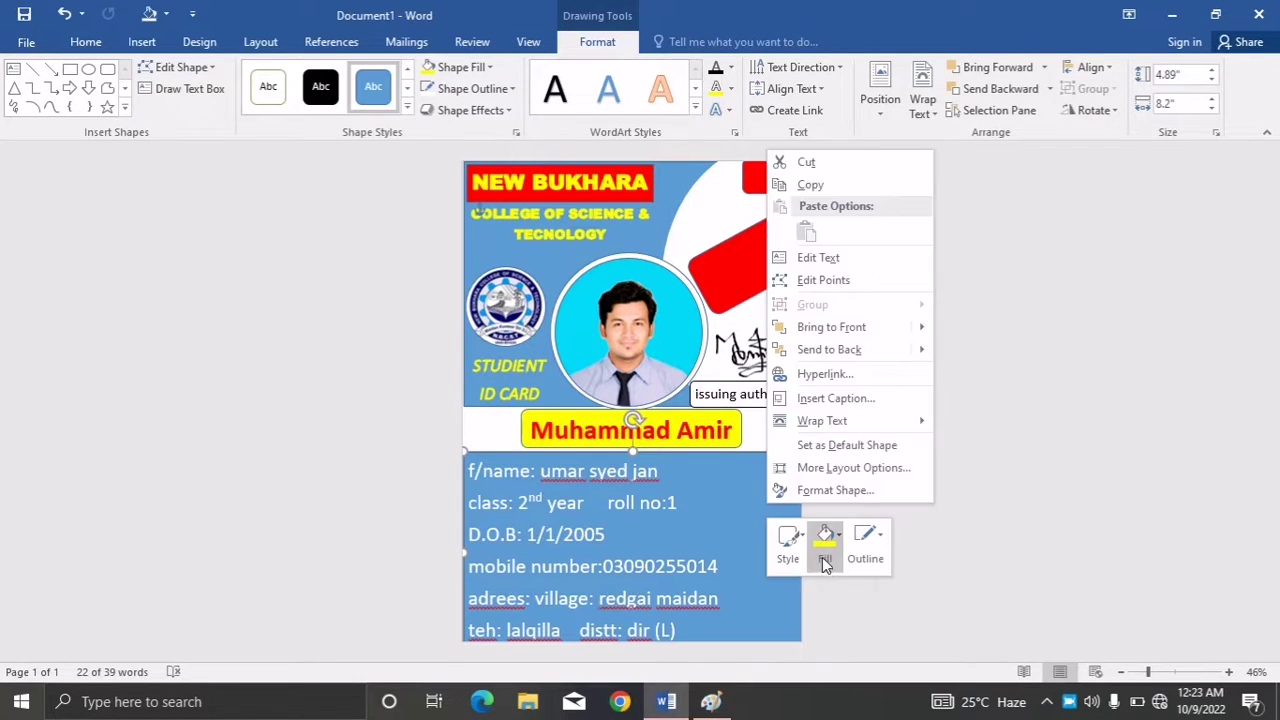
{"action": "left_click", "coordinate": [824, 545]}
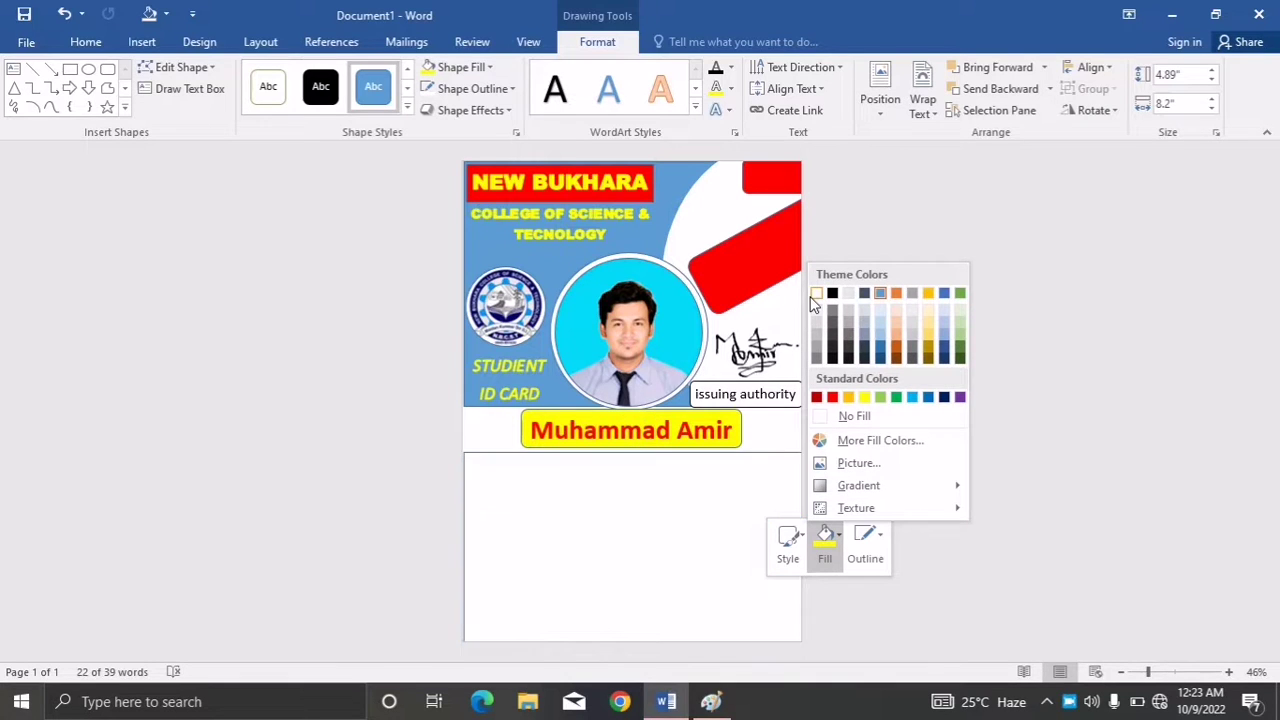
{"action": "left_click", "coordinate": [816, 293]}
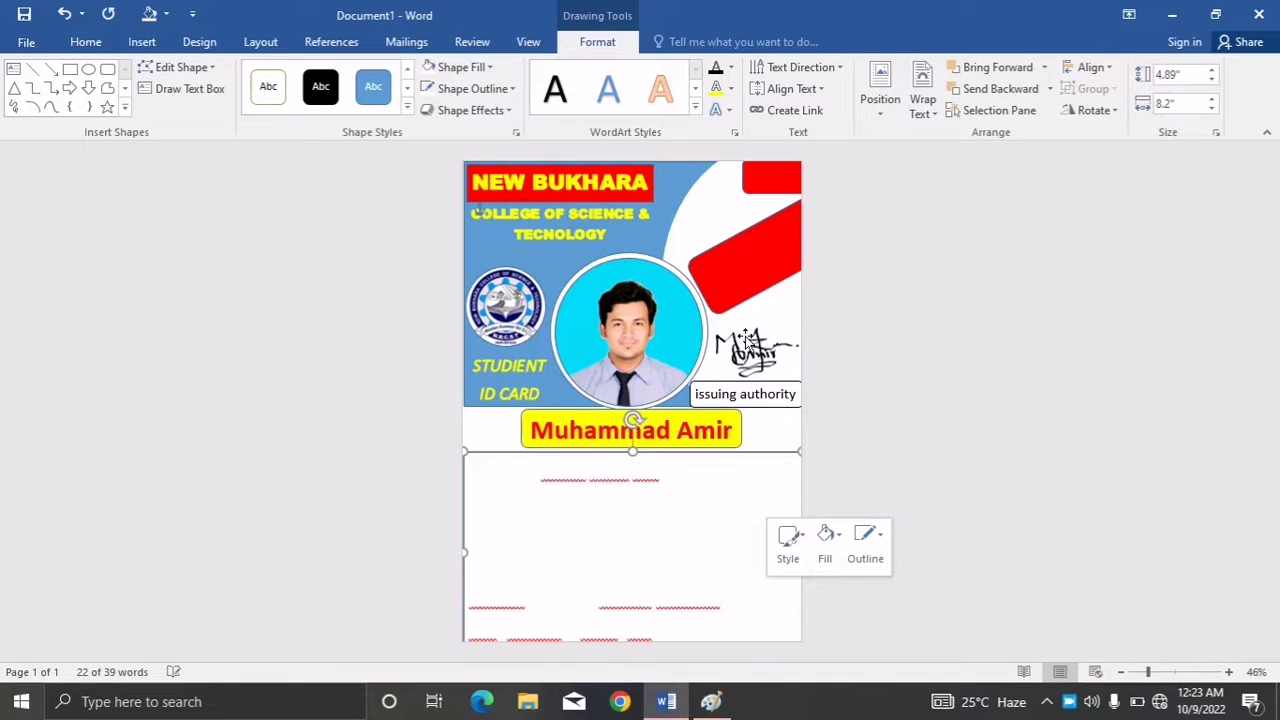
{"action": "left_click", "coordinate": [824, 540]}
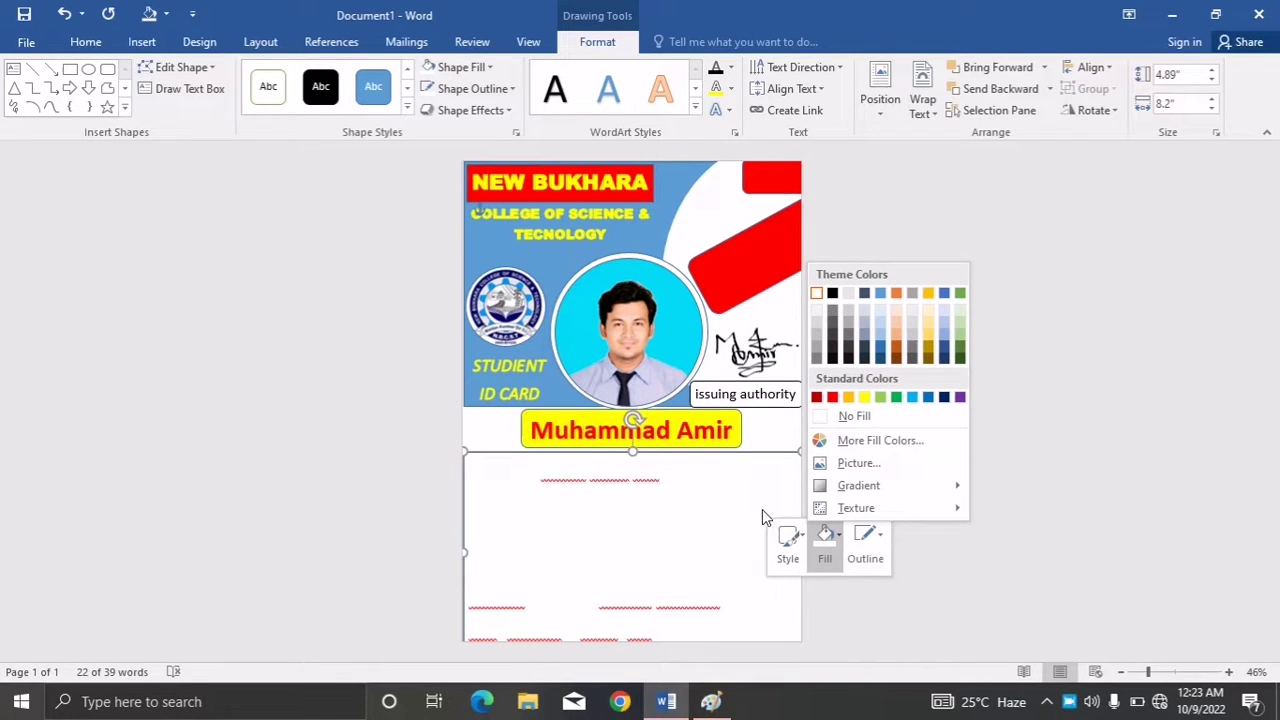
{"action": "left_click", "coordinate": [762, 509]}
{"action": "right_click", "coordinate": [762, 509]}
Turn all six student detail lines black.
{"action": "mouse_move", "coordinate": [788, 630]}
{"action": "left_mouse_down"}
{"action": "mouse_move", "coordinate": [545, 511]}
{"action": "mouse_move", "coordinate": [502, 455]}
{"action": "mouse_move", "coordinate": [416, 476]}
{"action": "left_mouse_up"}
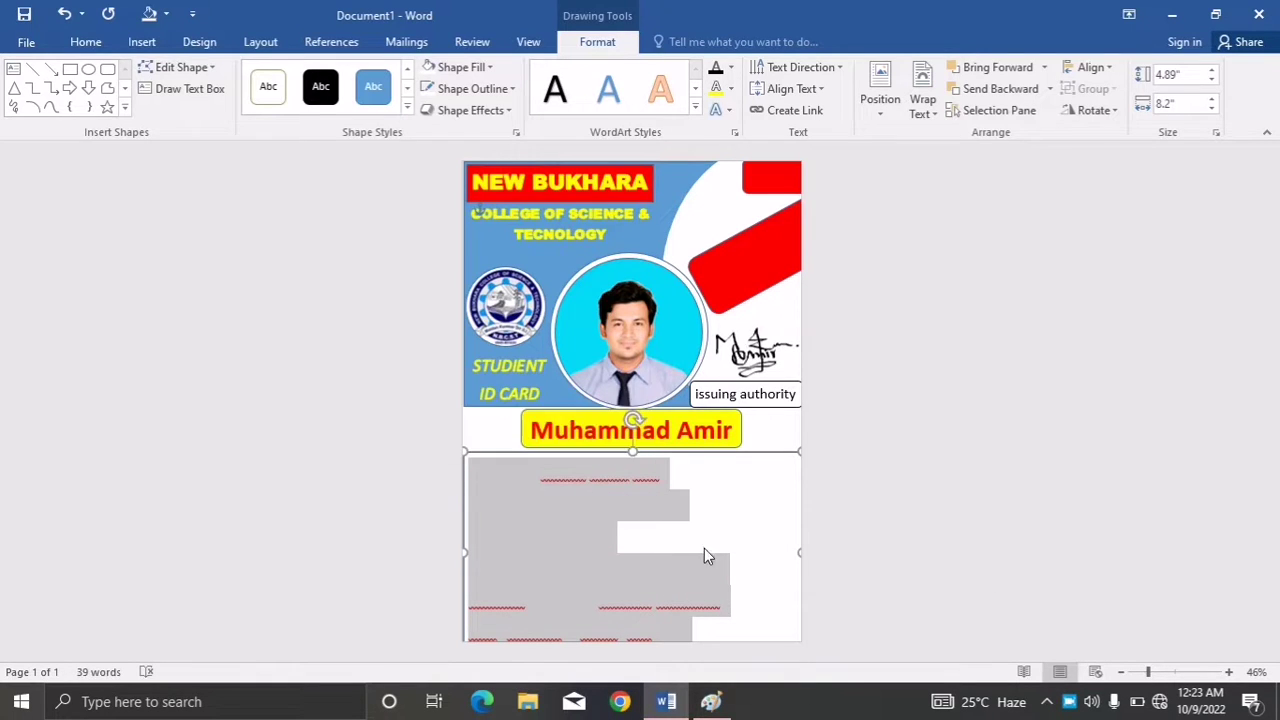
{"action": "right_click", "coordinate": [575, 512]}
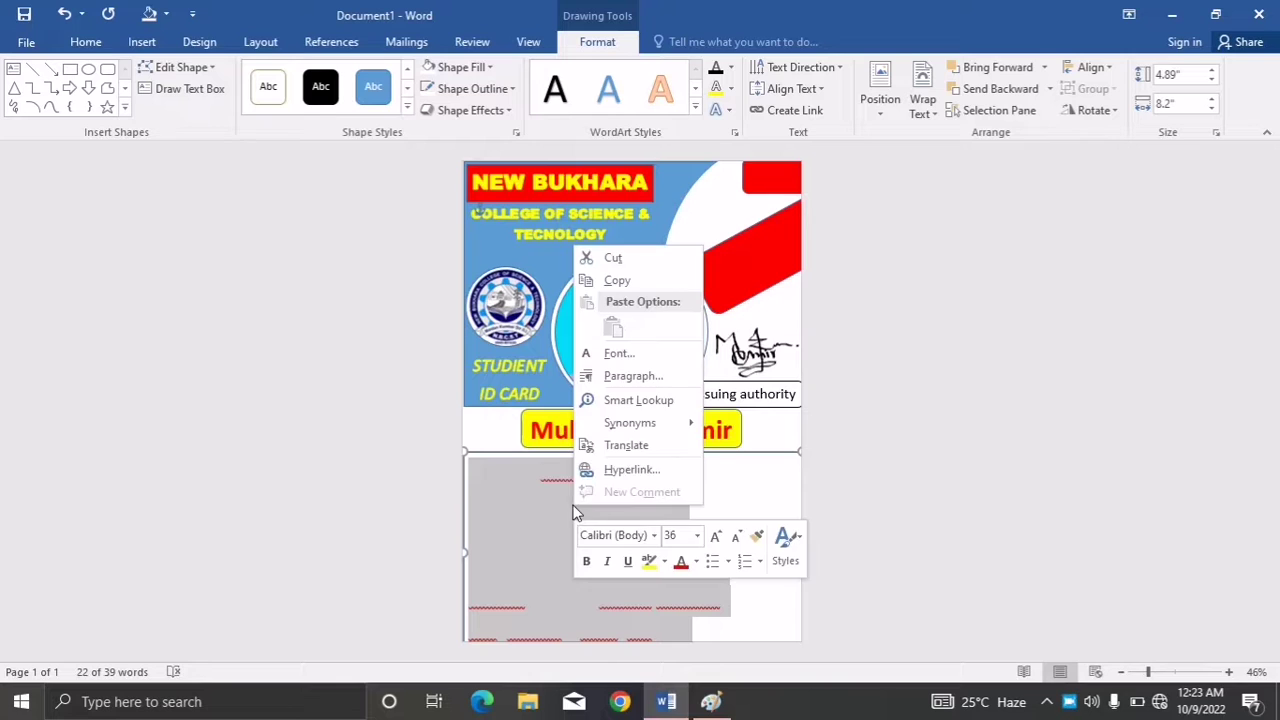
{"action": "left_click", "coordinate": [683, 563]}
{"action": "left_click", "coordinate": [698, 562]}
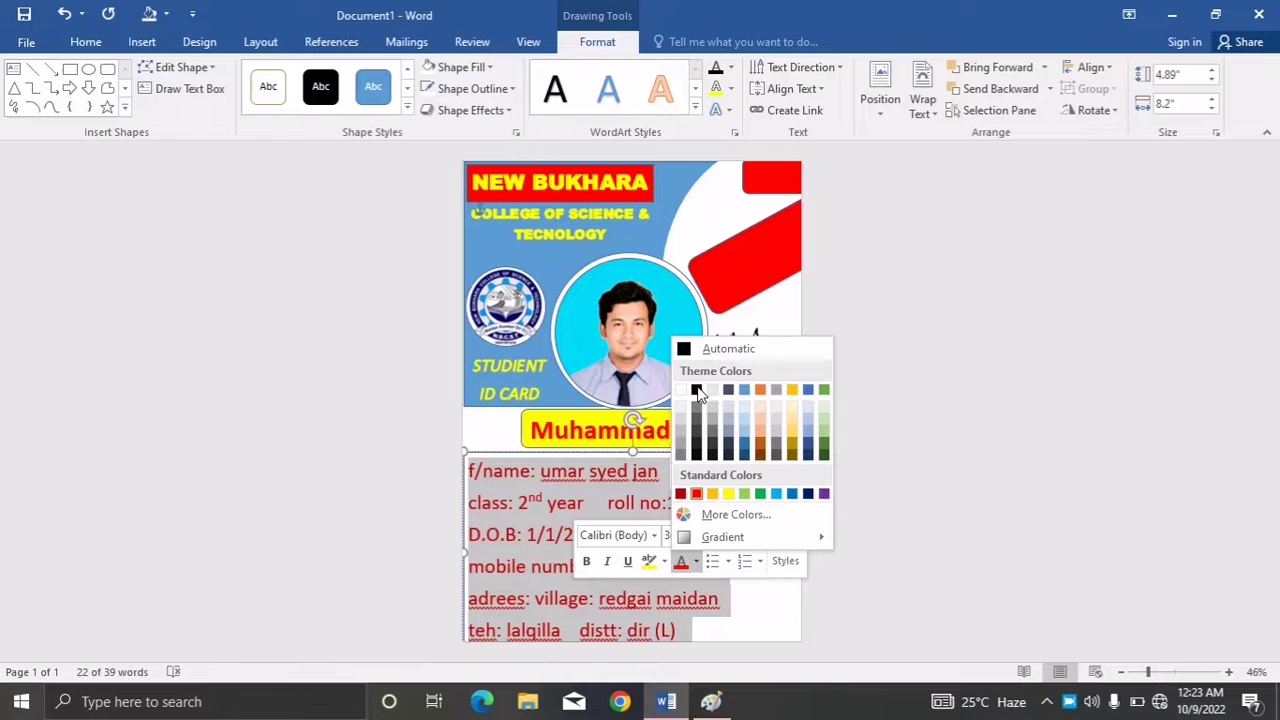
{"action": "left_click", "coordinate": [680, 389]}
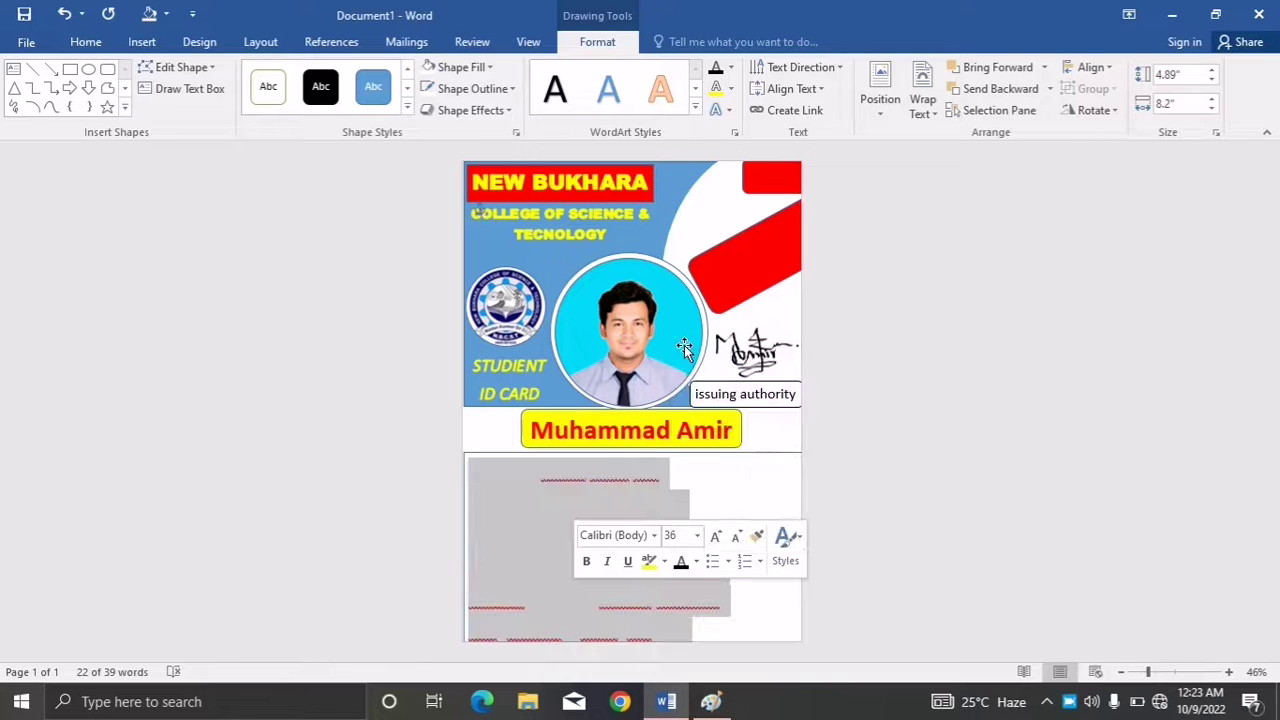
{"action": "left_click", "coordinate": [696, 563]}
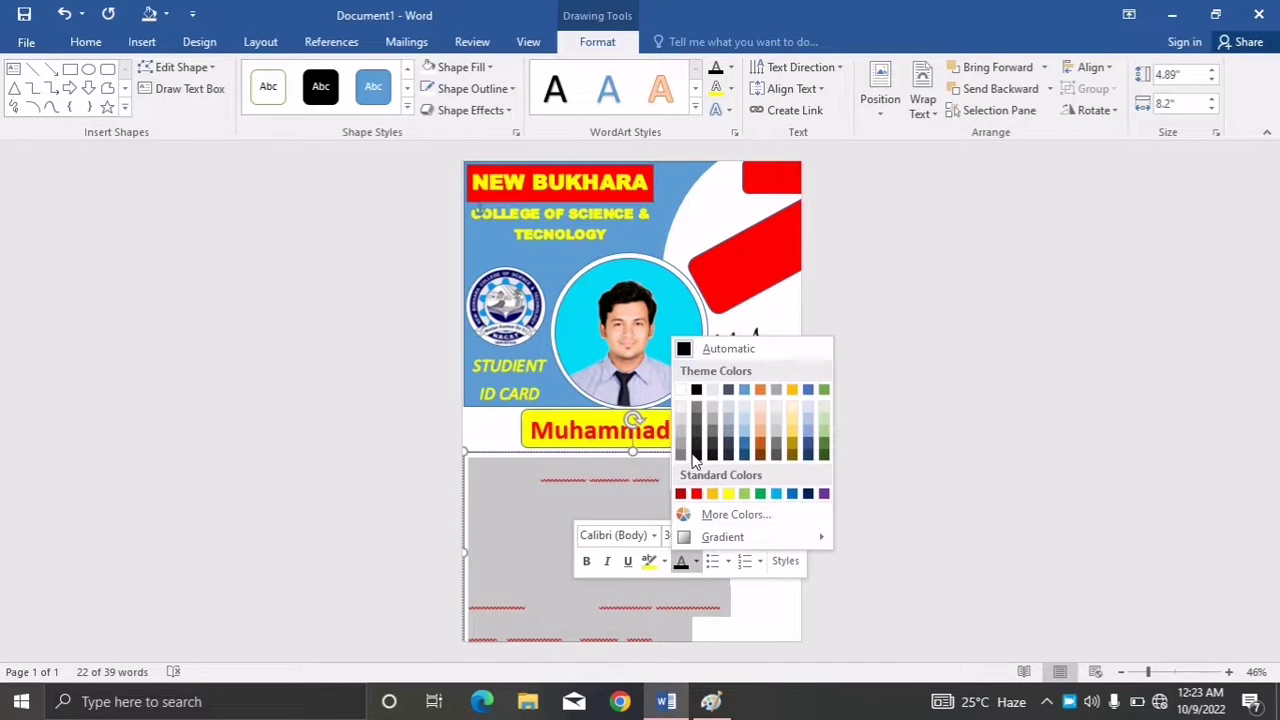
{"action": "left_click", "coordinate": [696, 389]}
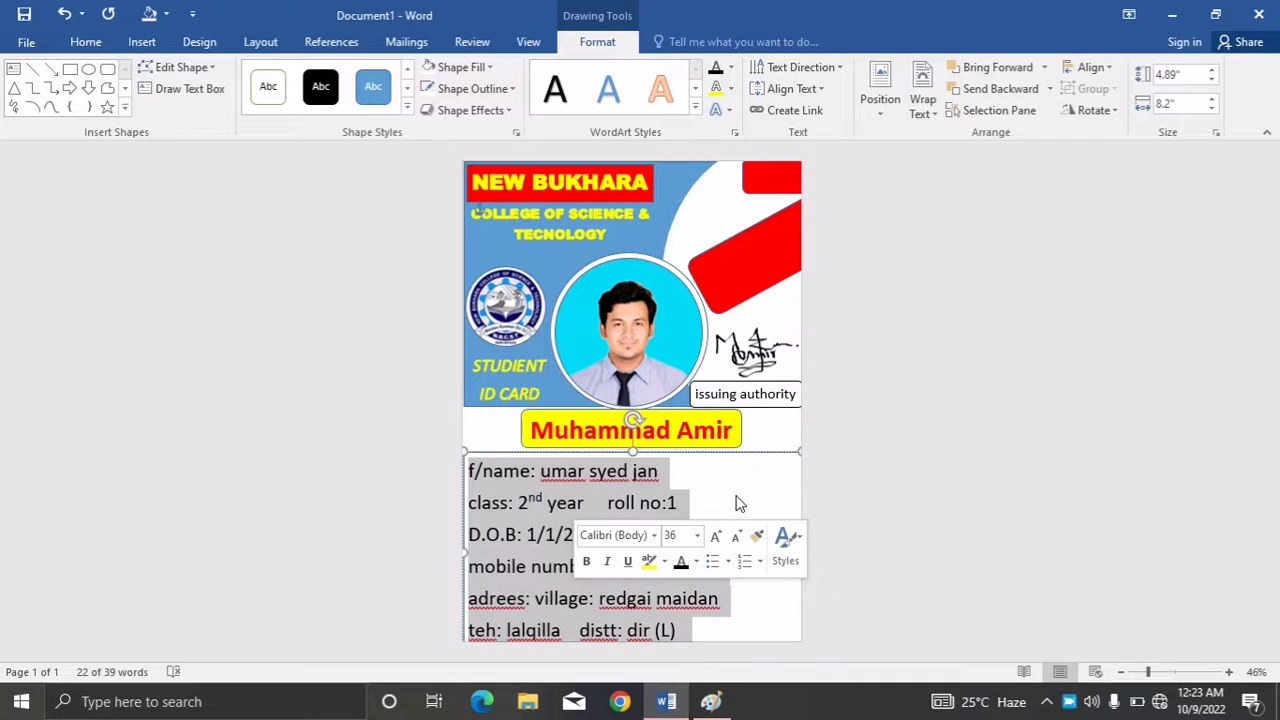
{"action": "left_click", "coordinate": [736, 484]}
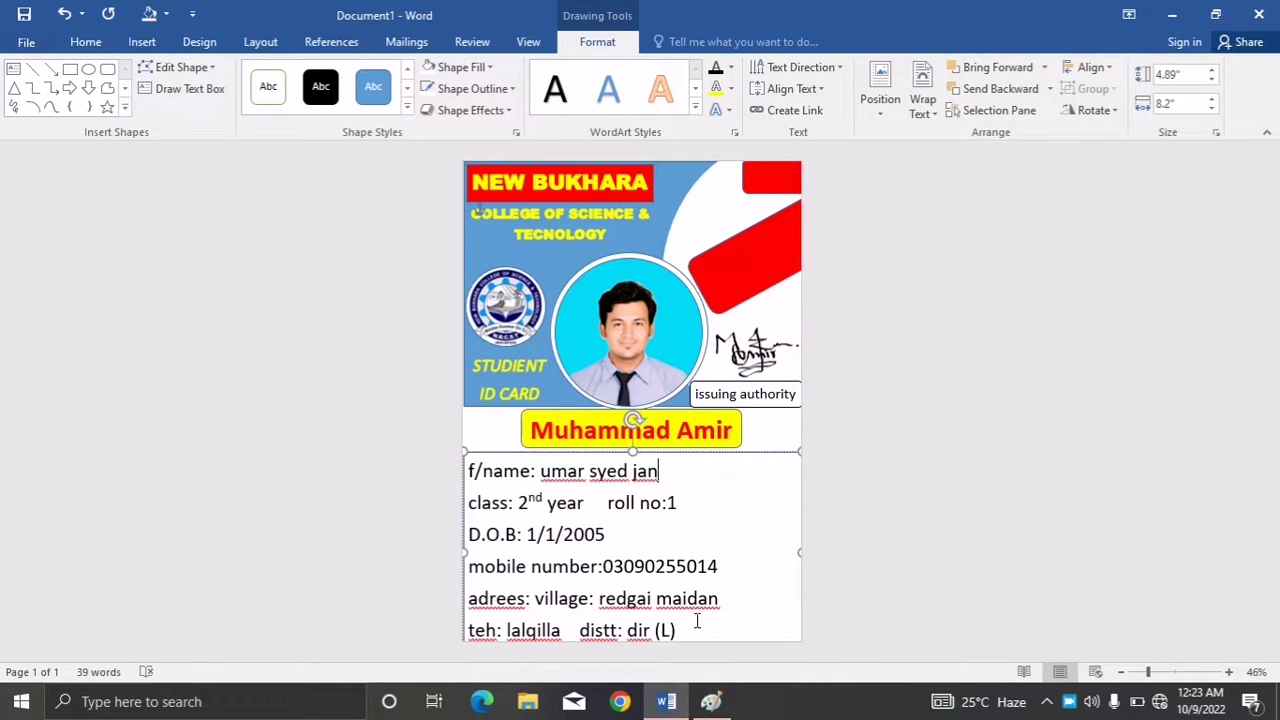
Try centre, right and justify on the details text, then leave it left-aligned.
{"action": "left_click_drag", "start_coordinate": [700, 627], "coordinate": [629, 410]}
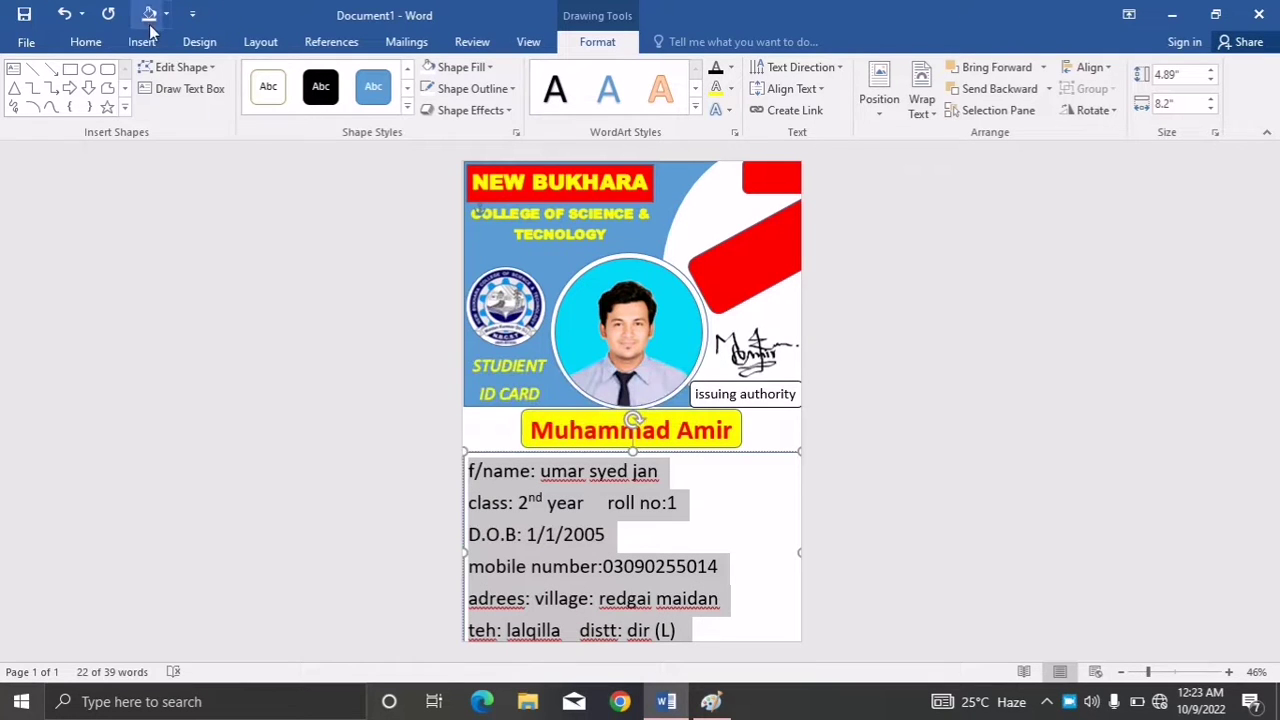
{"action": "left_click", "coordinate": [85, 42]}
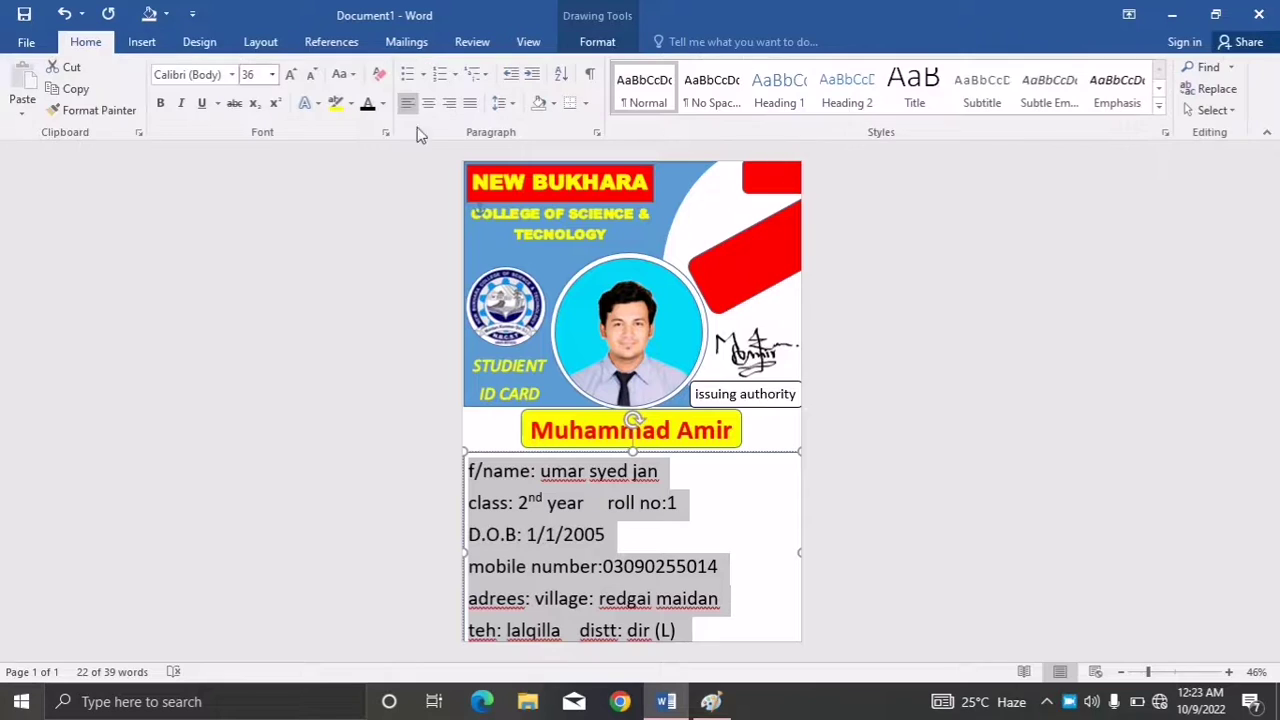
{"action": "left_click", "coordinate": [430, 104]}
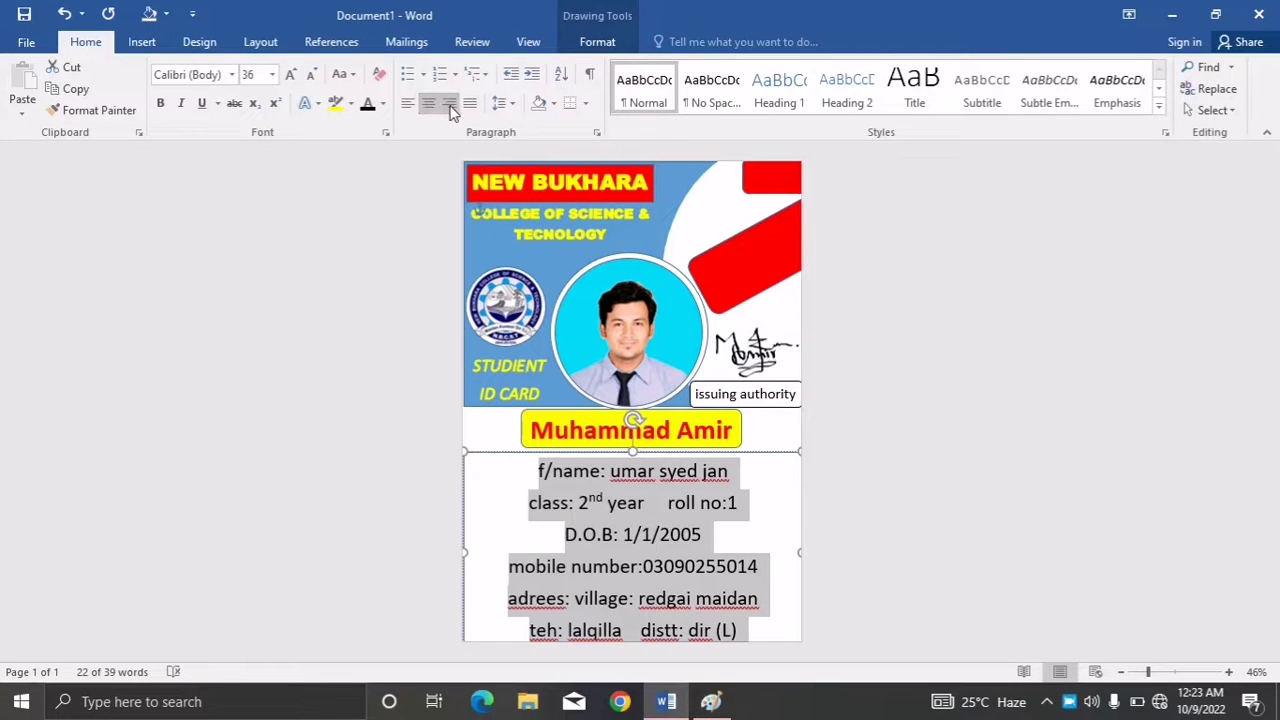
{"action": "left_click", "coordinate": [451, 107]}
{"action": "left_click", "coordinate": [469, 105]}
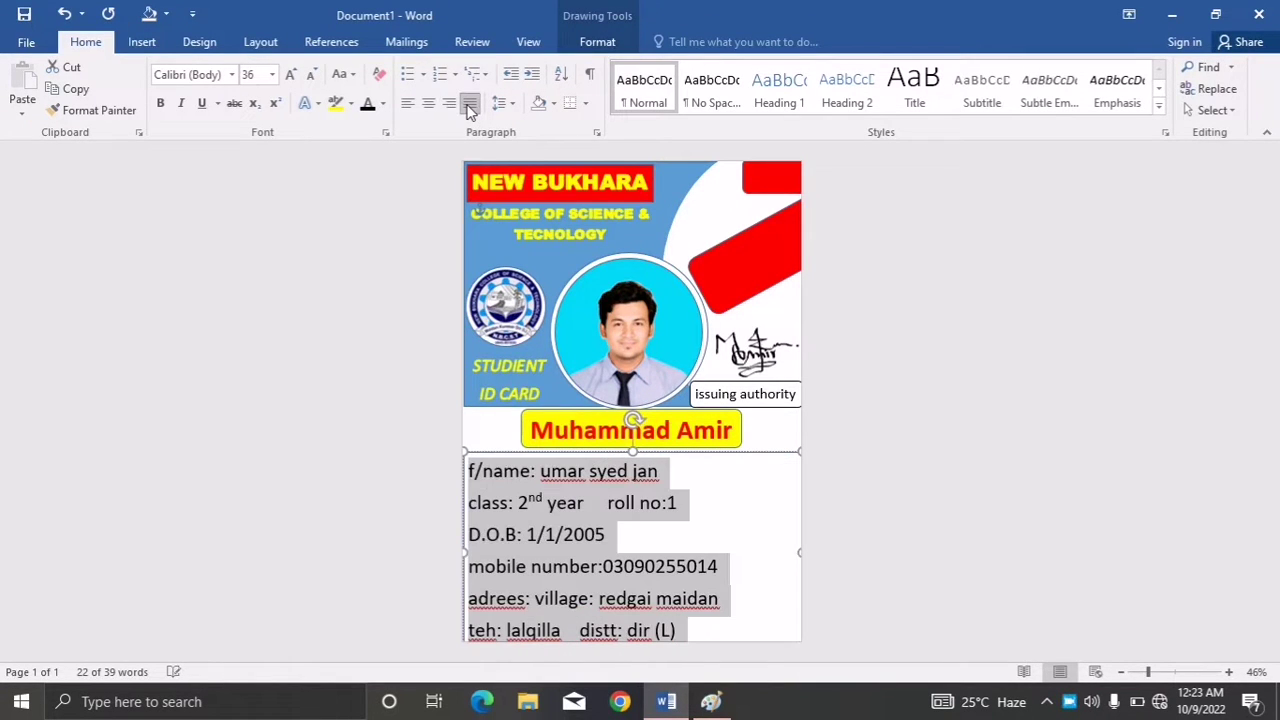
{"action": "left_click", "coordinate": [408, 107]}
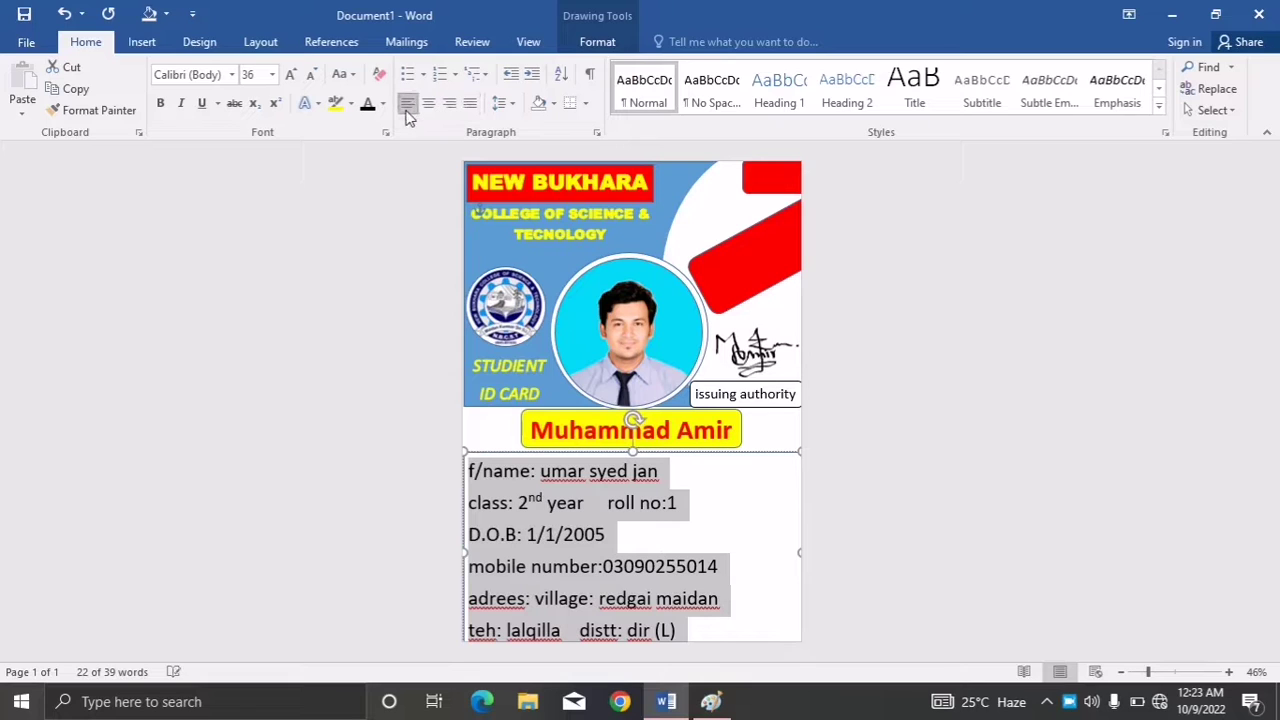
{"action": "key", "text": "ctrl+j"}
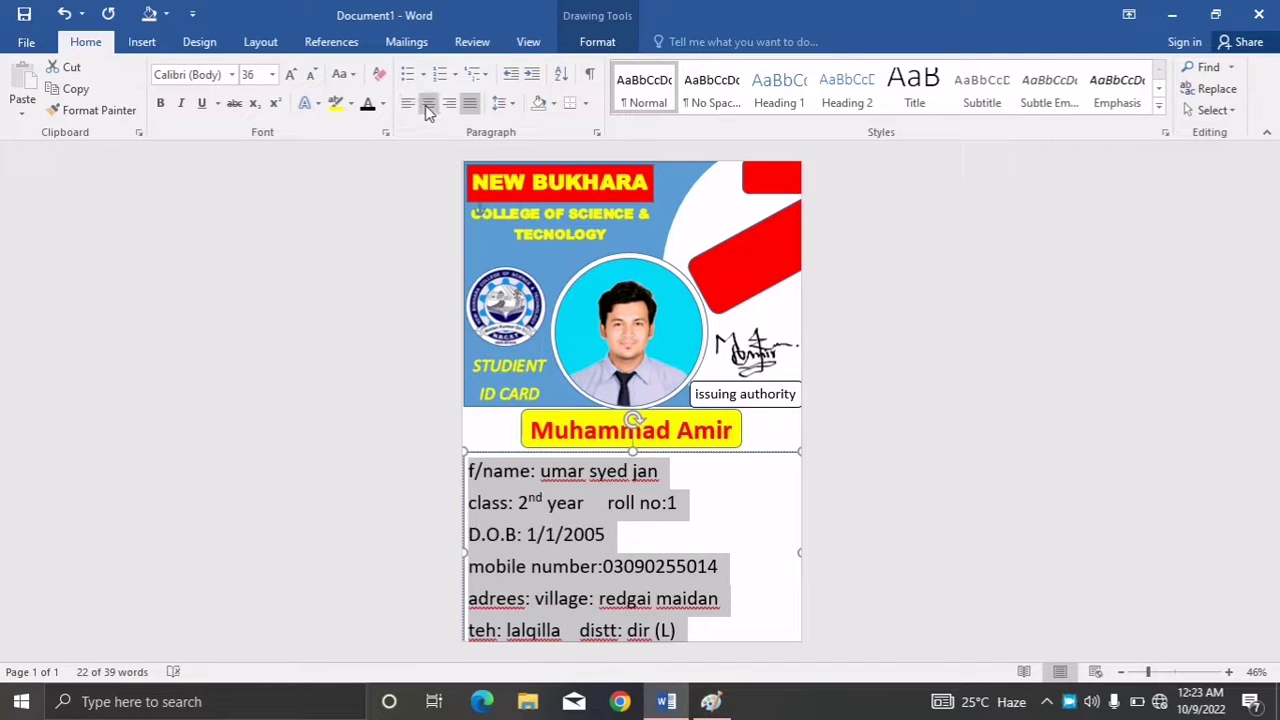
{"action": "left_click", "coordinate": [430, 105]}
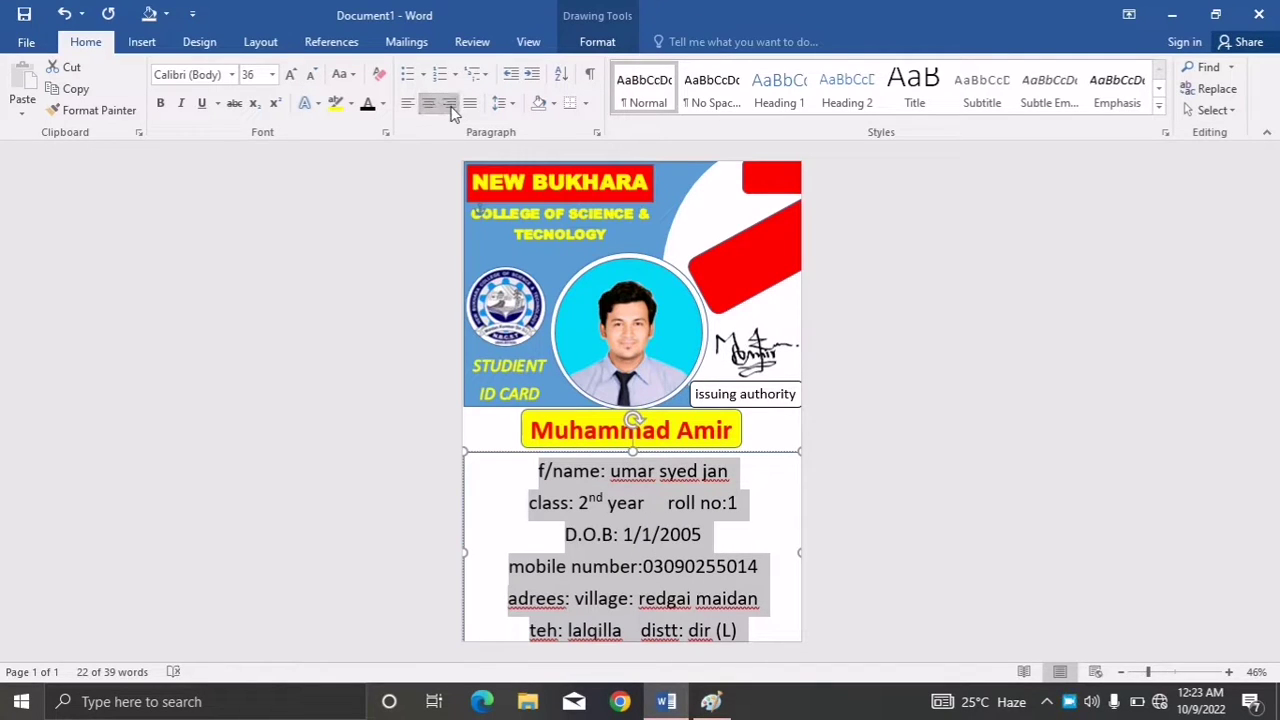
{"action": "left_click", "coordinate": [450, 105]}
{"action": "left_click", "coordinate": [469, 105]}
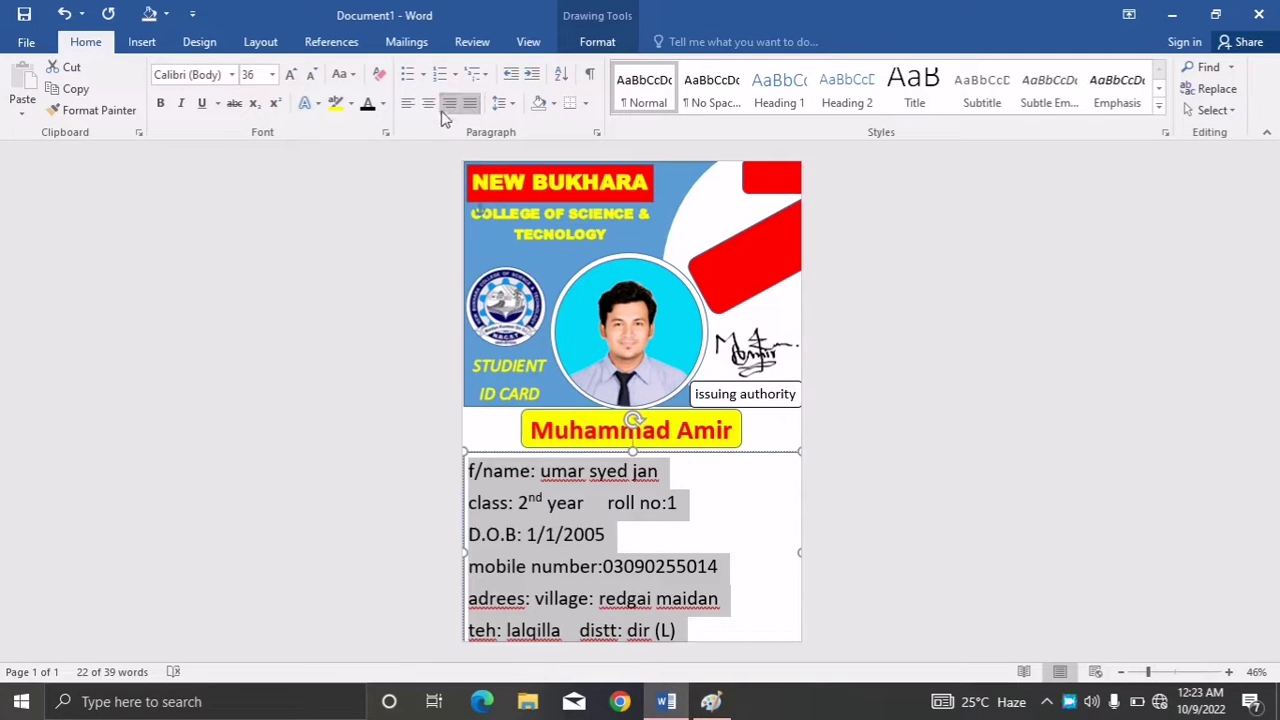
{"action": "left_click", "coordinate": [408, 104]}
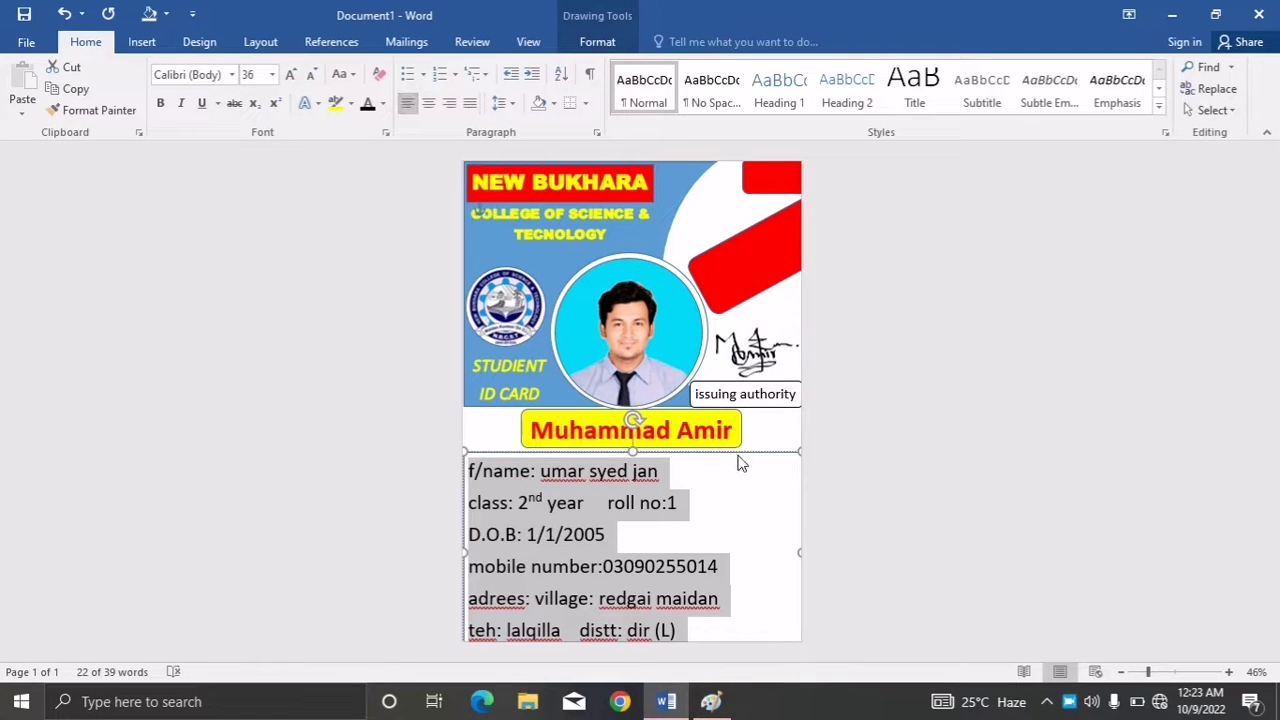
{"action": "left_click", "coordinate": [732, 488]}
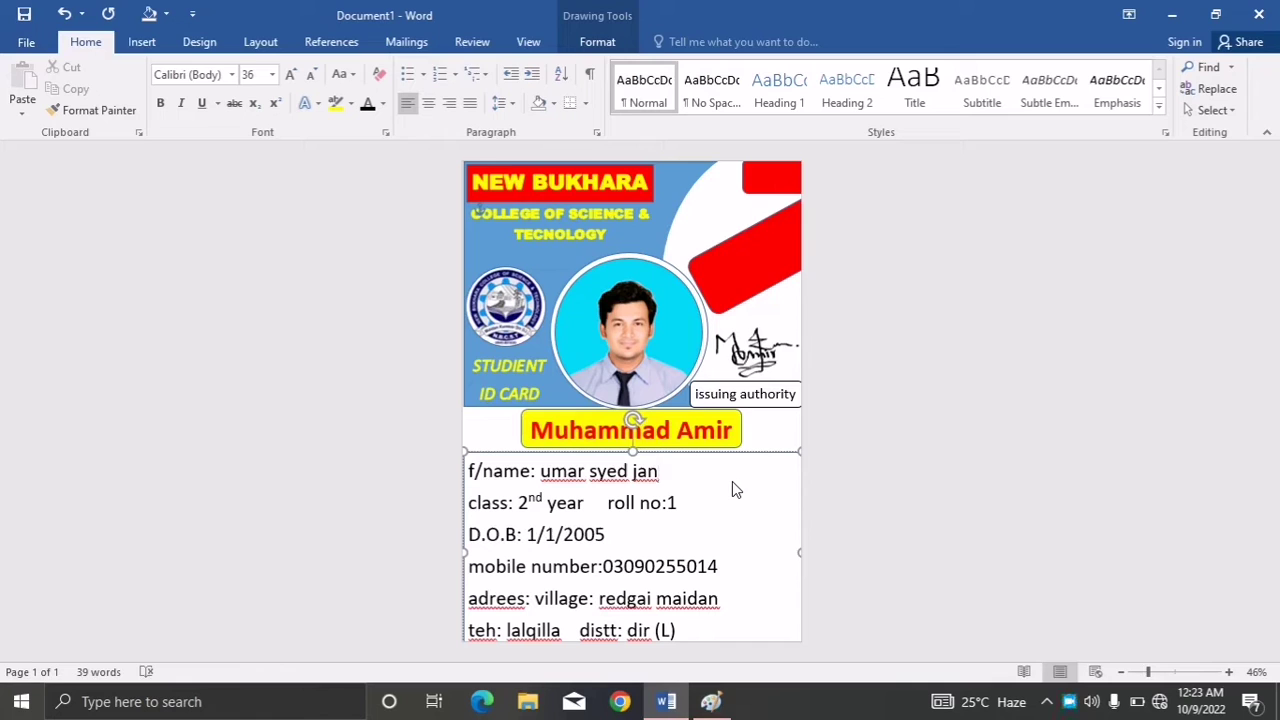
Start the spelling check and ignore the first four flagged words.
{"action": "left_click", "coordinate": [148, 673]}
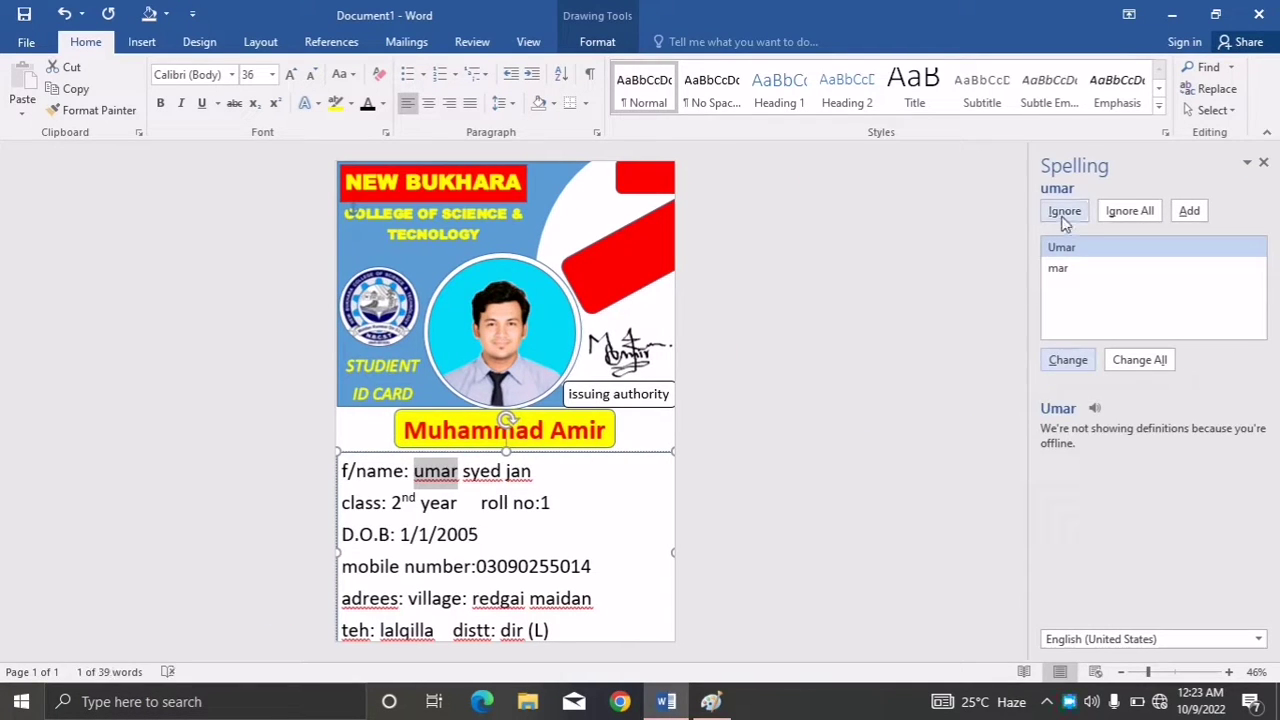
{"action": "left_click", "coordinate": [1064, 214]}
{"action": "left_click", "coordinate": [1064, 214]}
{"action": "left_click", "coordinate": [1064, 214]}
{"action": "left_click", "coordinate": [1064, 214]}
Finish the spelling check and draw a rectangle at the card's lower right.
{"action": "left_click", "coordinate": [1064, 214]}
{"action": "left_click", "coordinate": [1064, 214]}
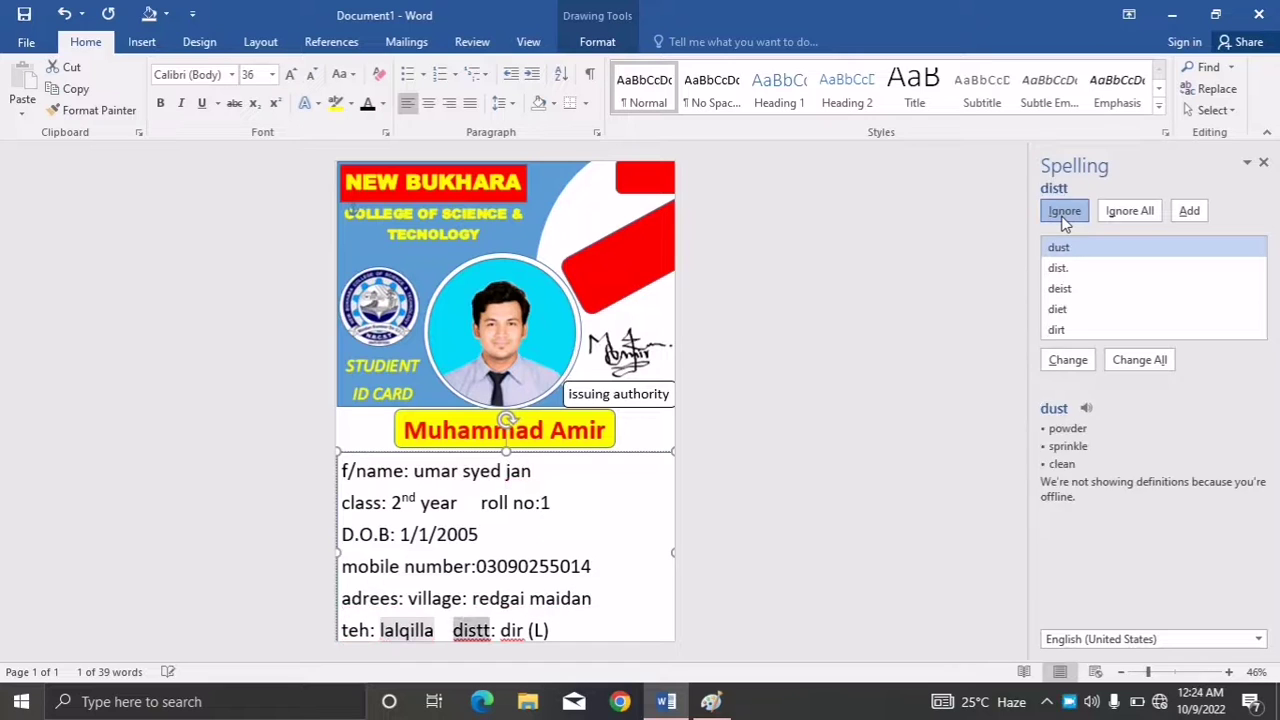
{"action": "left_click", "coordinate": [1064, 214]}
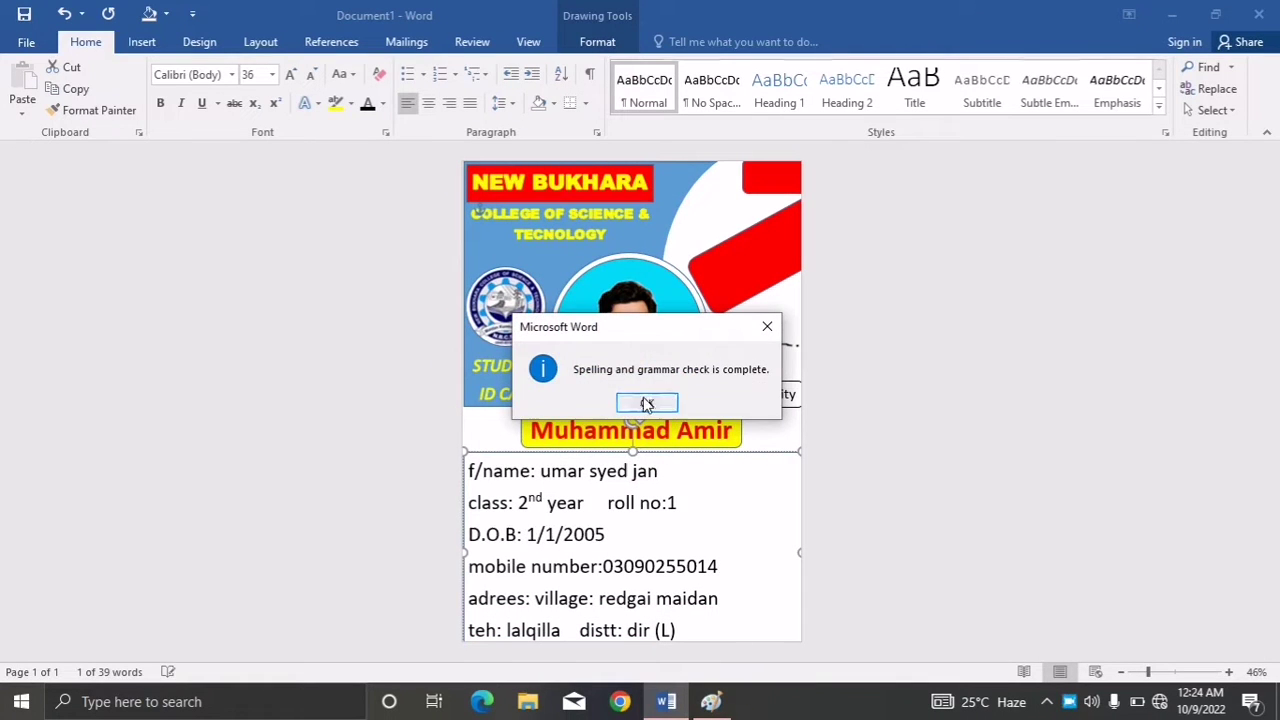
{"action": "left_click", "coordinate": [648, 402]}
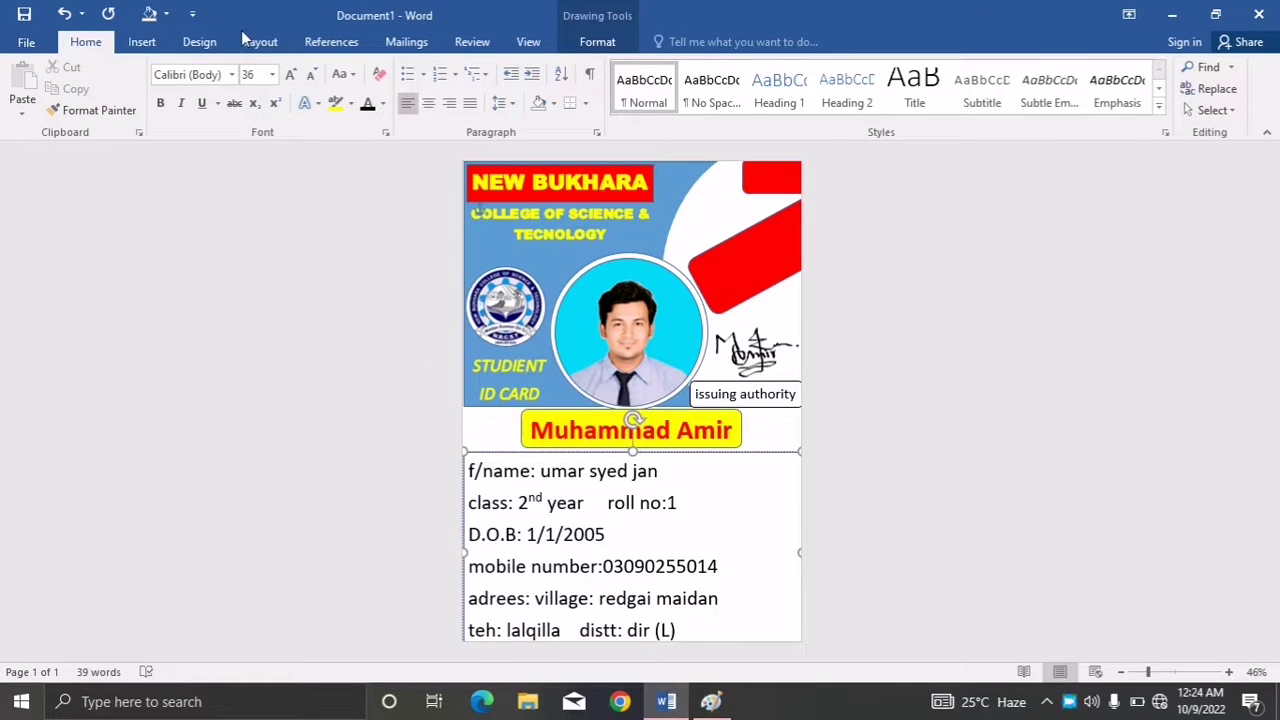
{"action": "left_click", "coordinate": [140, 42]}
{"action": "left_click", "coordinate": [257, 100]}
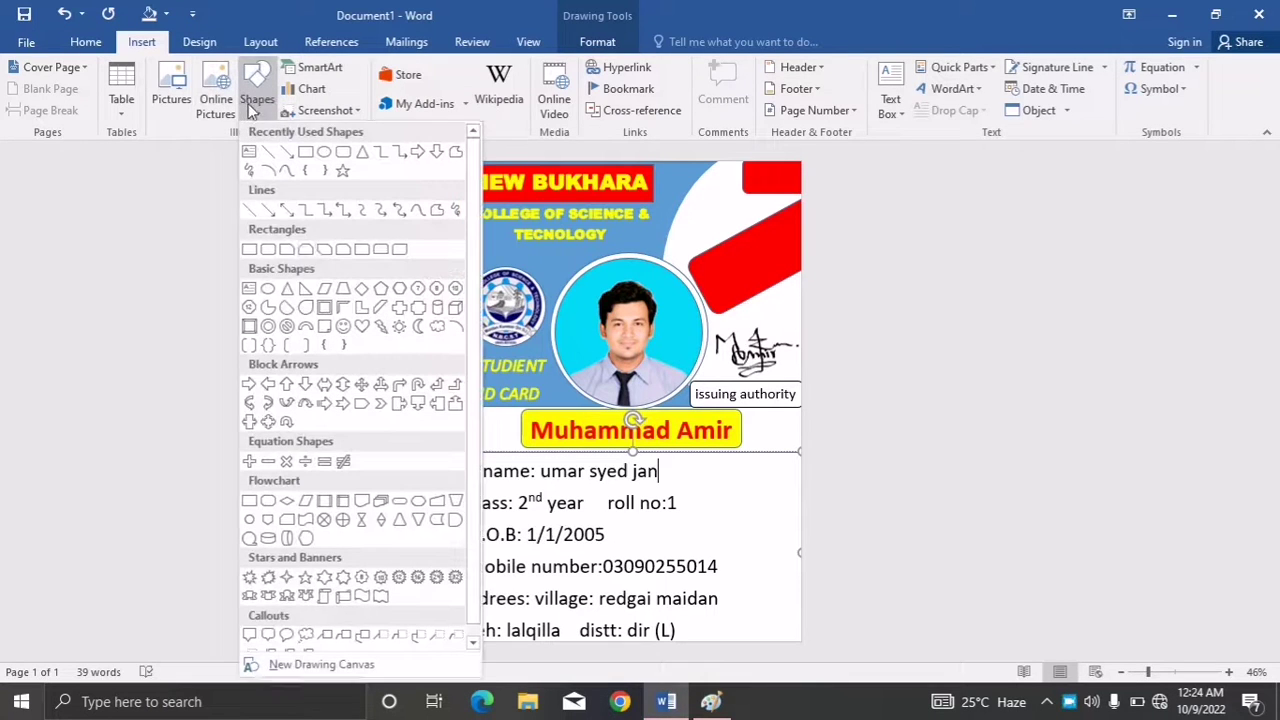
{"action": "left_click", "coordinate": [300, 162]}
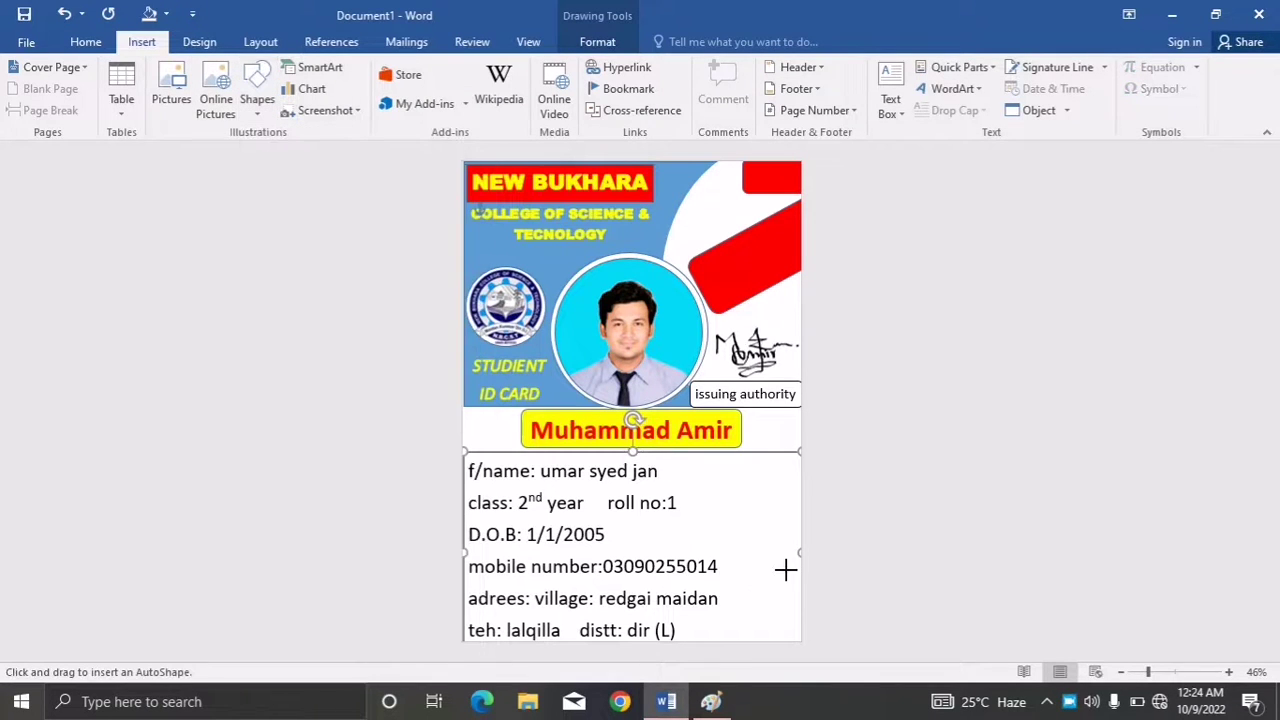
{"action": "left_click_drag", "start_coordinate": [800, 546], "coordinate": [737, 657]}
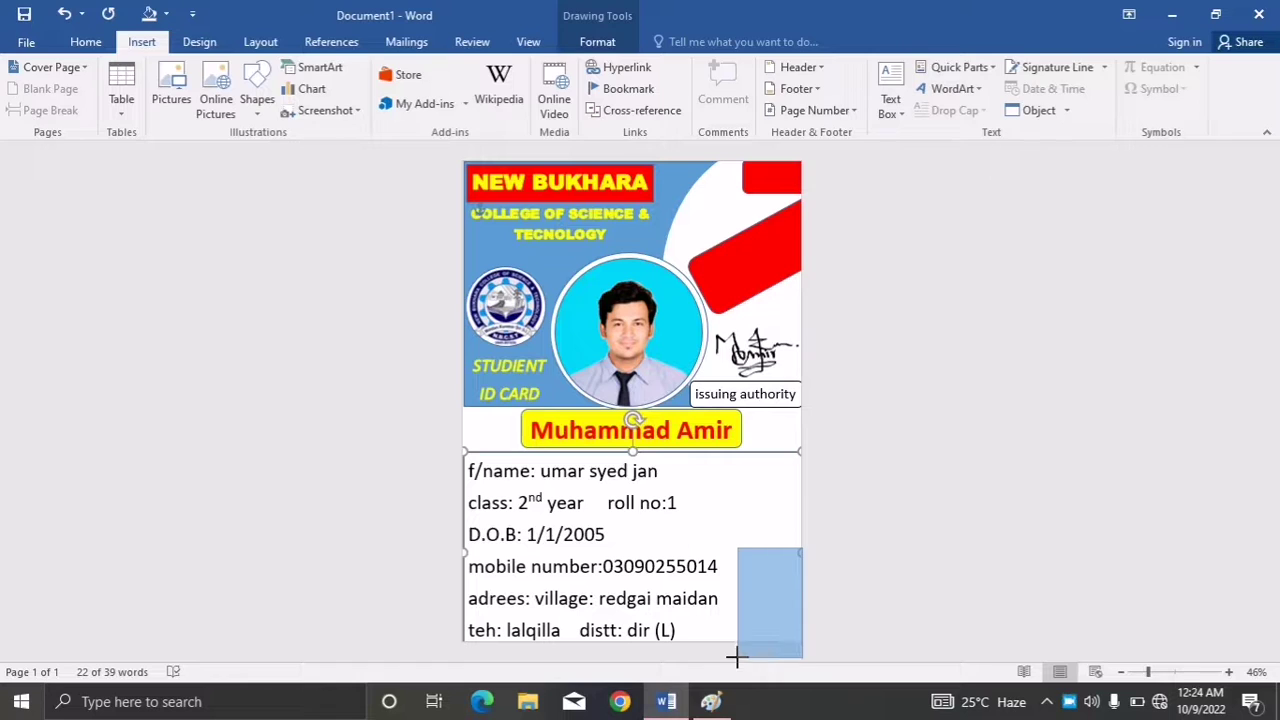
Rotate the rectangle about 45°, enlarge it and move it into the bottom-right corner.
{"action": "left_click_drag", "start_coordinate": [772, 513], "coordinate": [820, 537]}
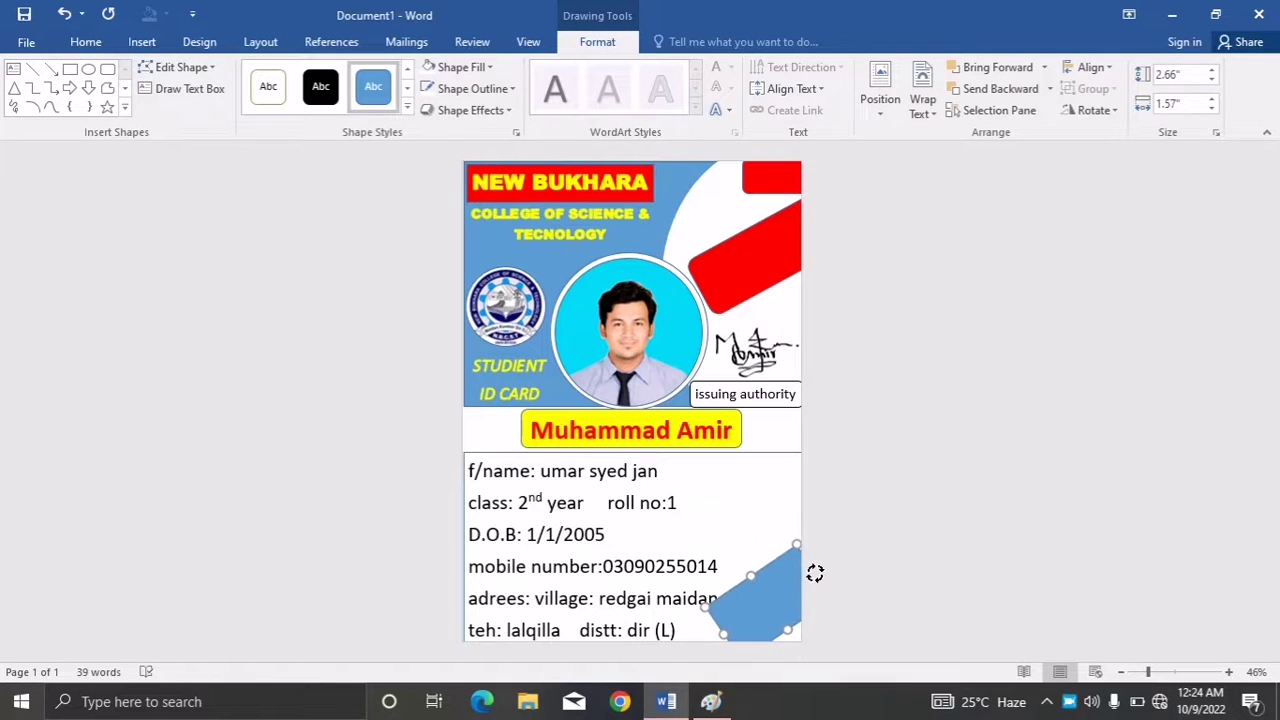
{"action": "left_click_drag", "start_coordinate": [795, 623], "coordinate": [814, 651]}
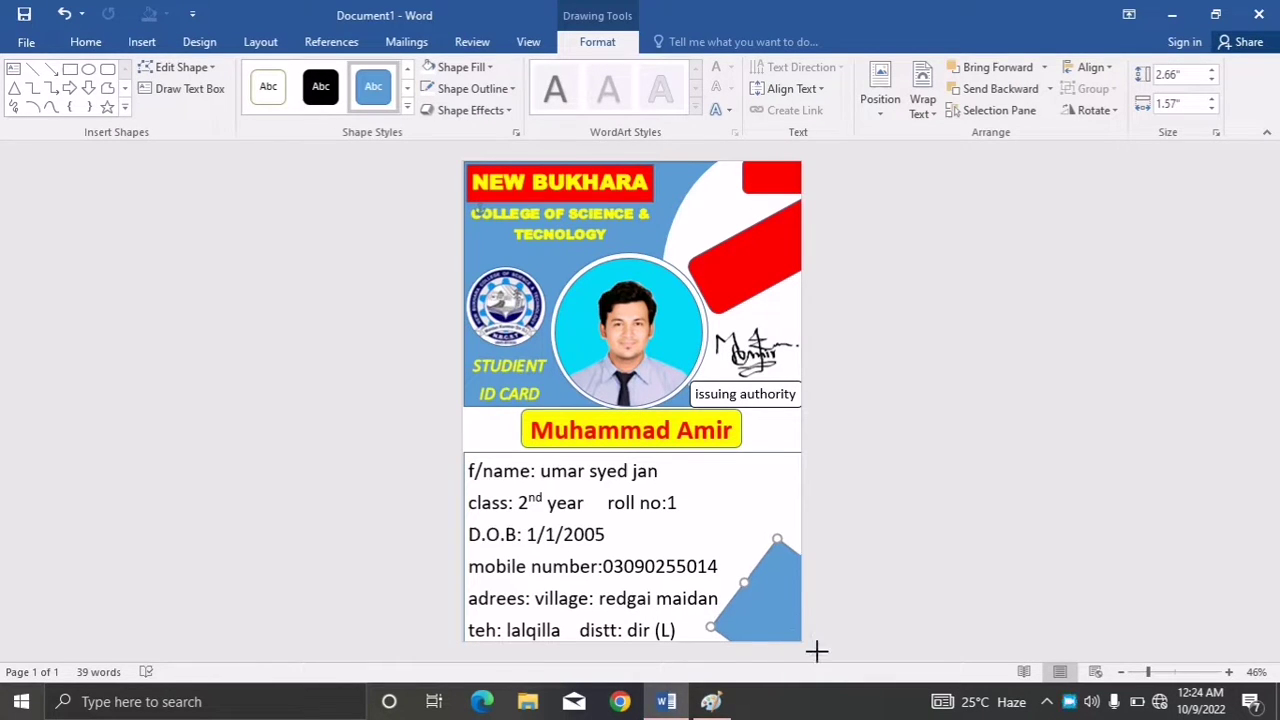
{"action": "left_click_drag", "start_coordinate": [789, 600], "coordinate": [801, 611]}
{"action": "left_click", "coordinate": [746, 514]}
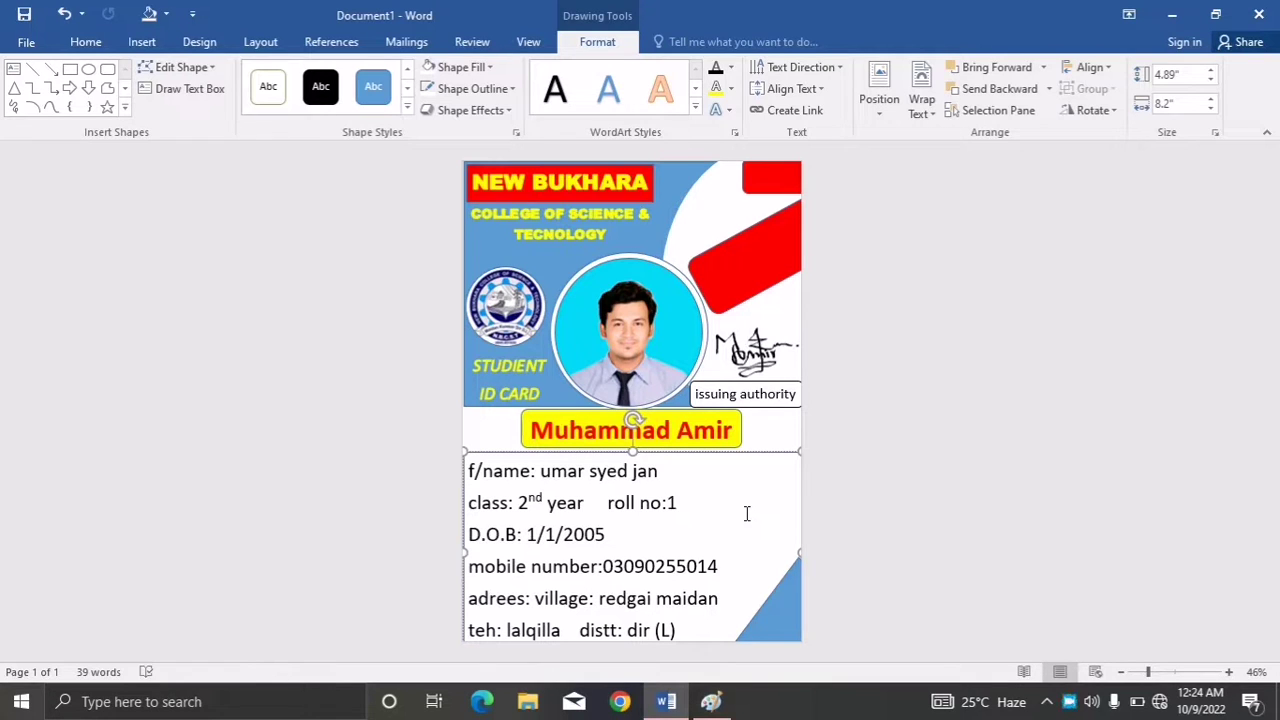
Outline the student's name banner in red with a 3 pt line weight.
{"action": "left_click", "coordinate": [721, 431]}
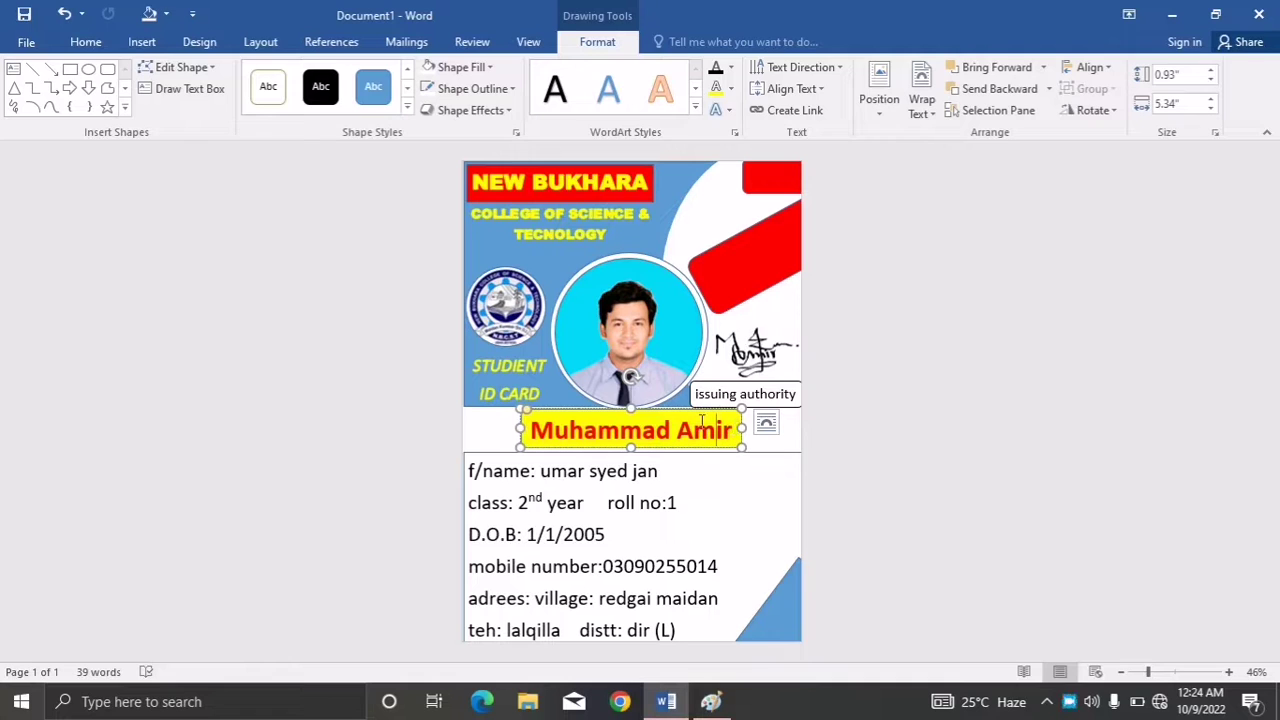
{"action": "left_click", "coordinate": [474, 86]}
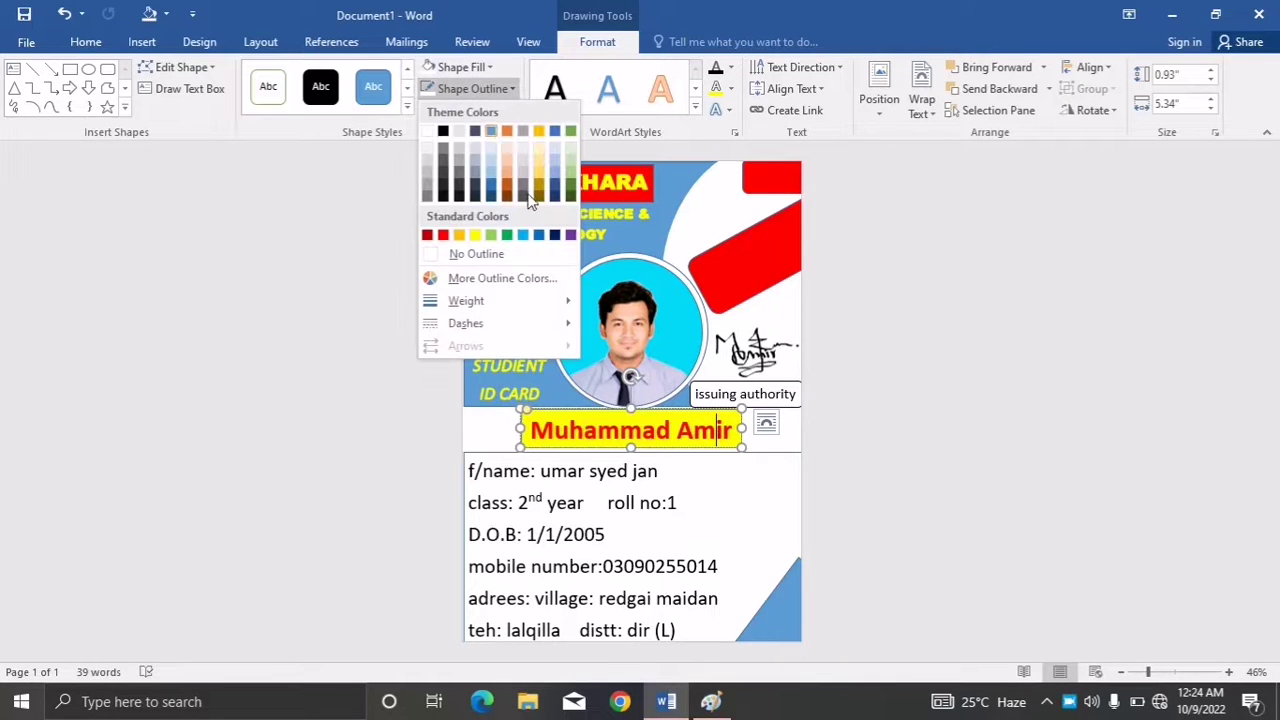
{"action": "left_click", "coordinate": [443, 131]}
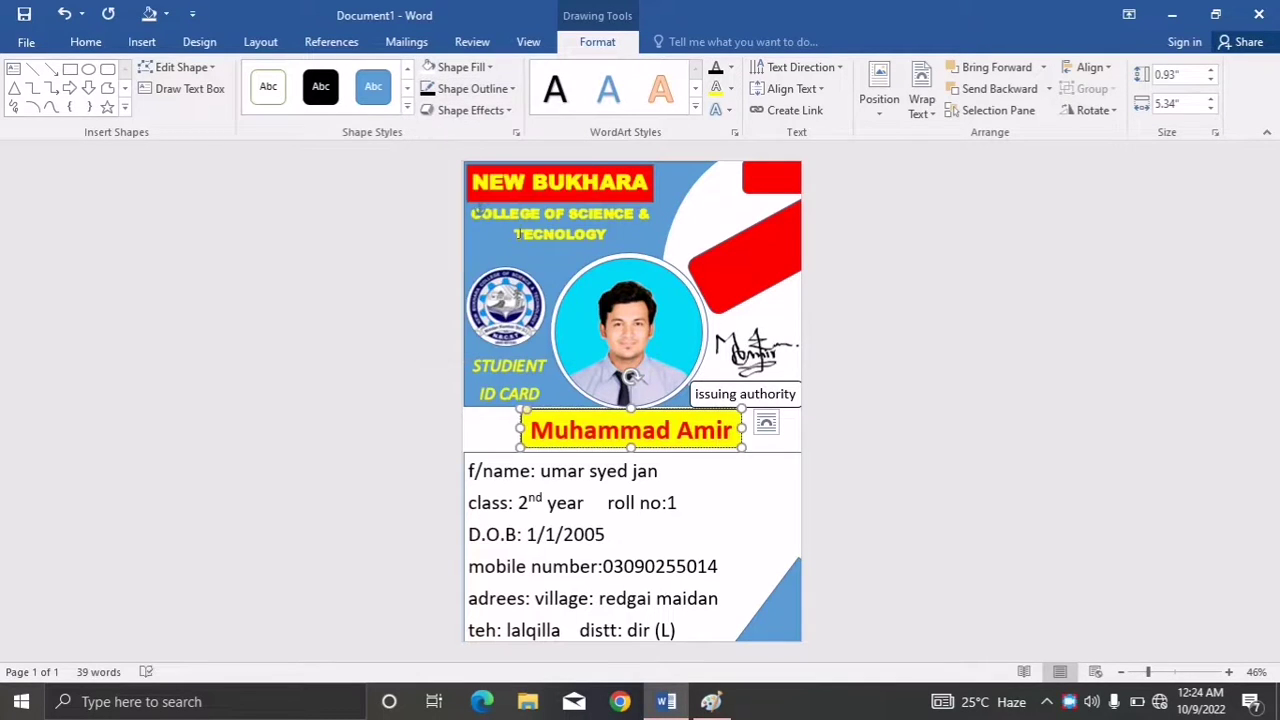
{"action": "left_click", "coordinate": [476, 88]}
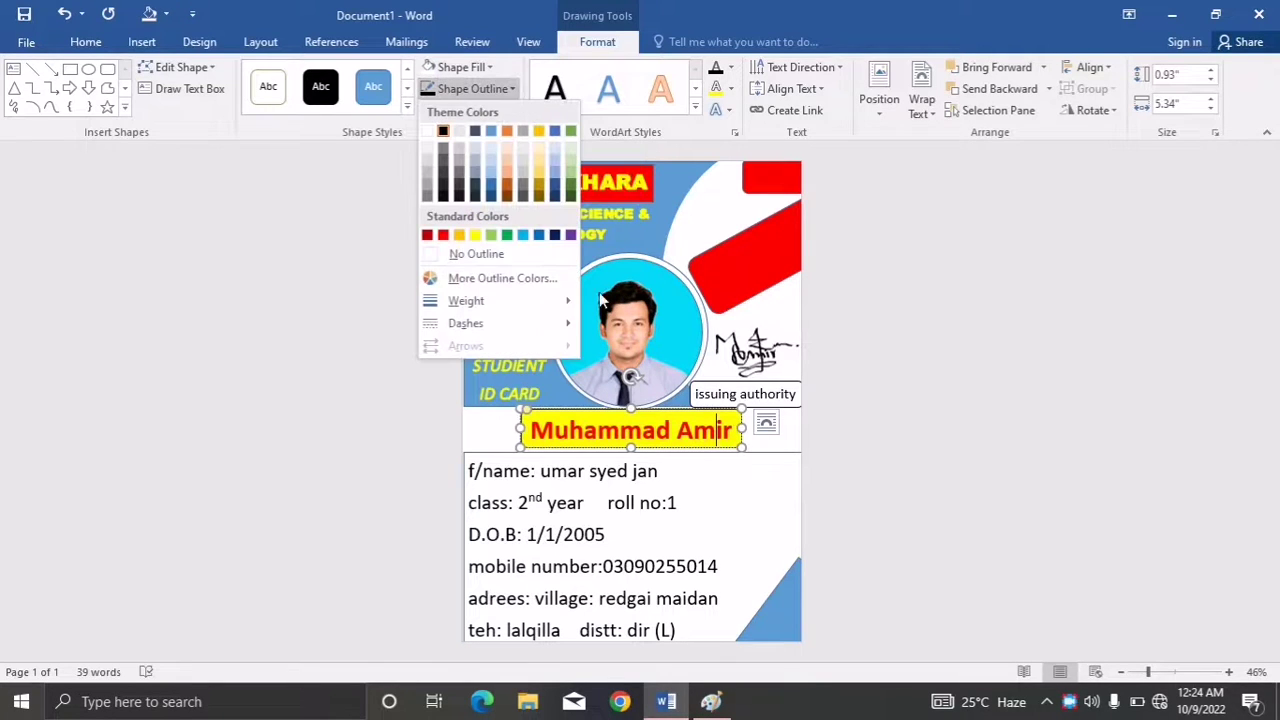
{"action": "left_click", "coordinate": [446, 234]}
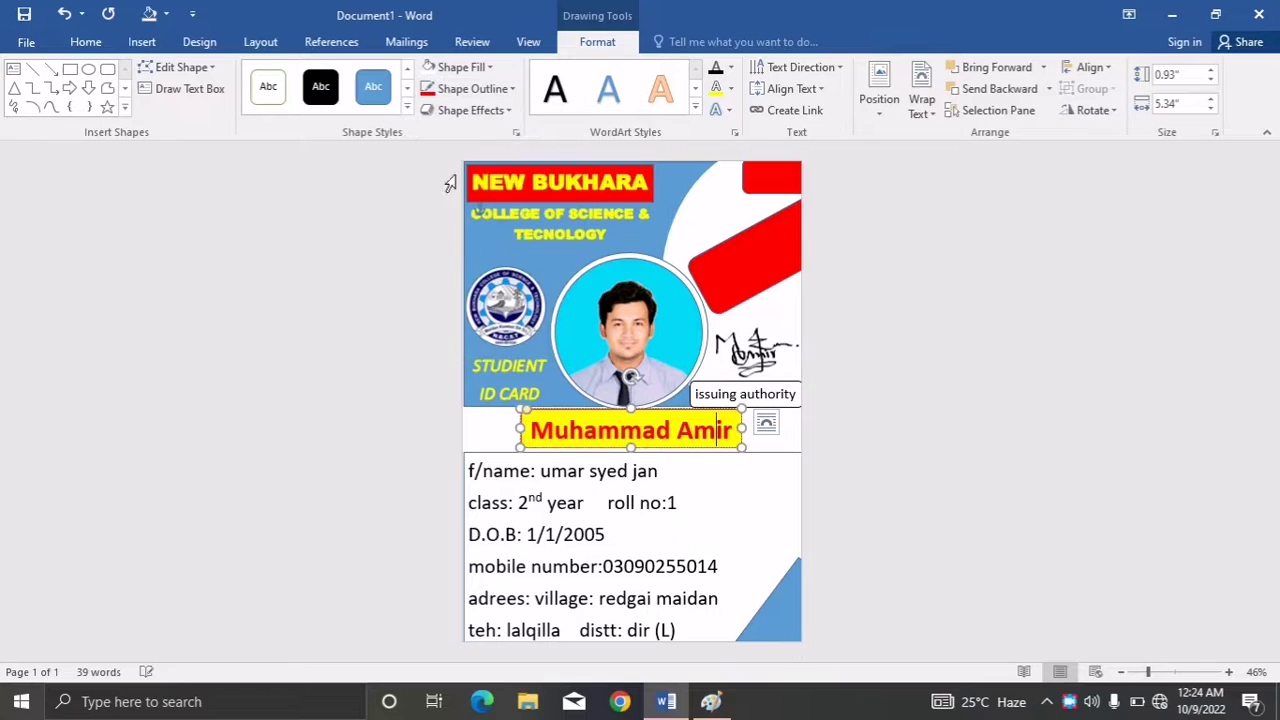
{"action": "left_click", "coordinate": [470, 88]}
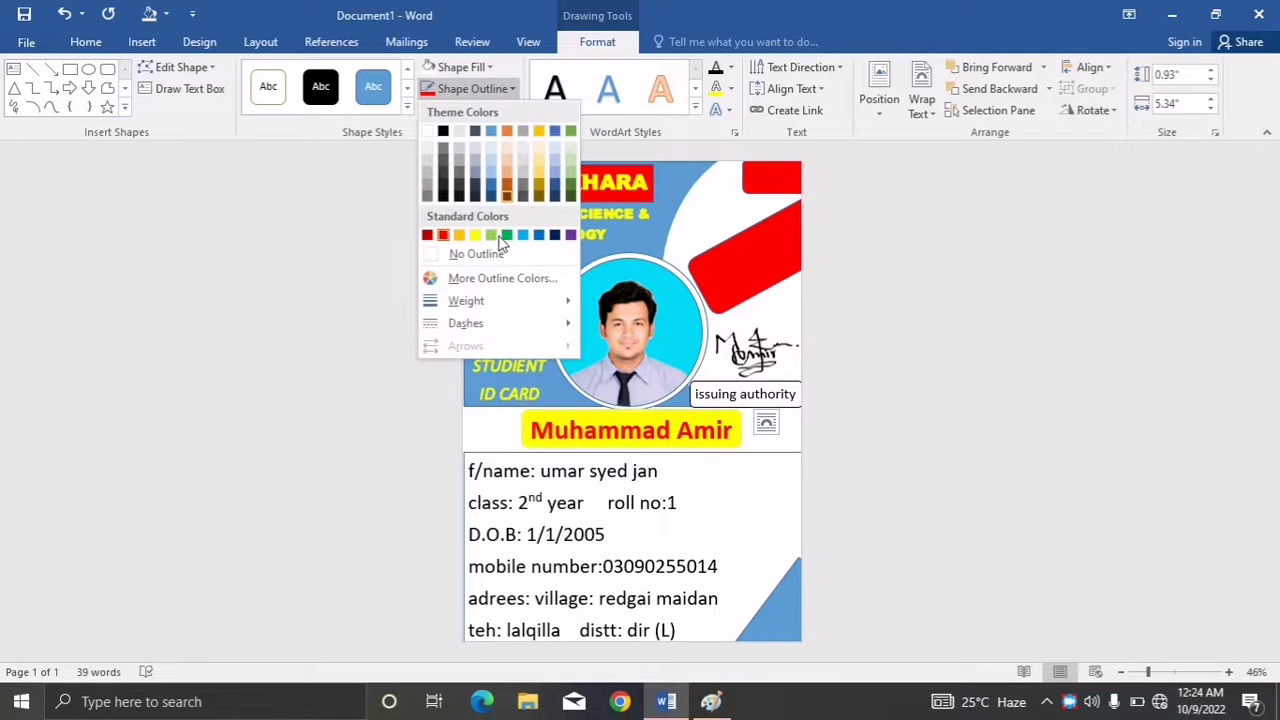
{"action": "mouse_move", "coordinate": [511, 303]}
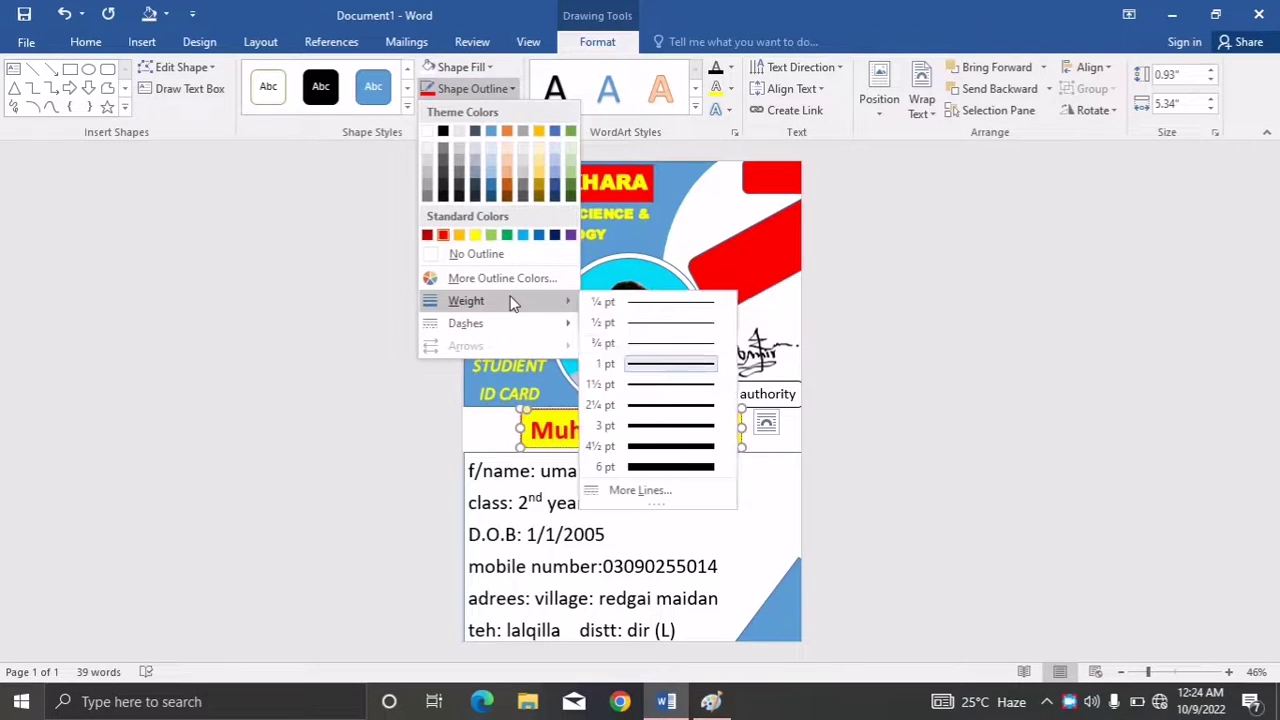
{"action": "left_click", "coordinate": [646, 426]}
{"action": "left_click", "coordinate": [404, 392]}
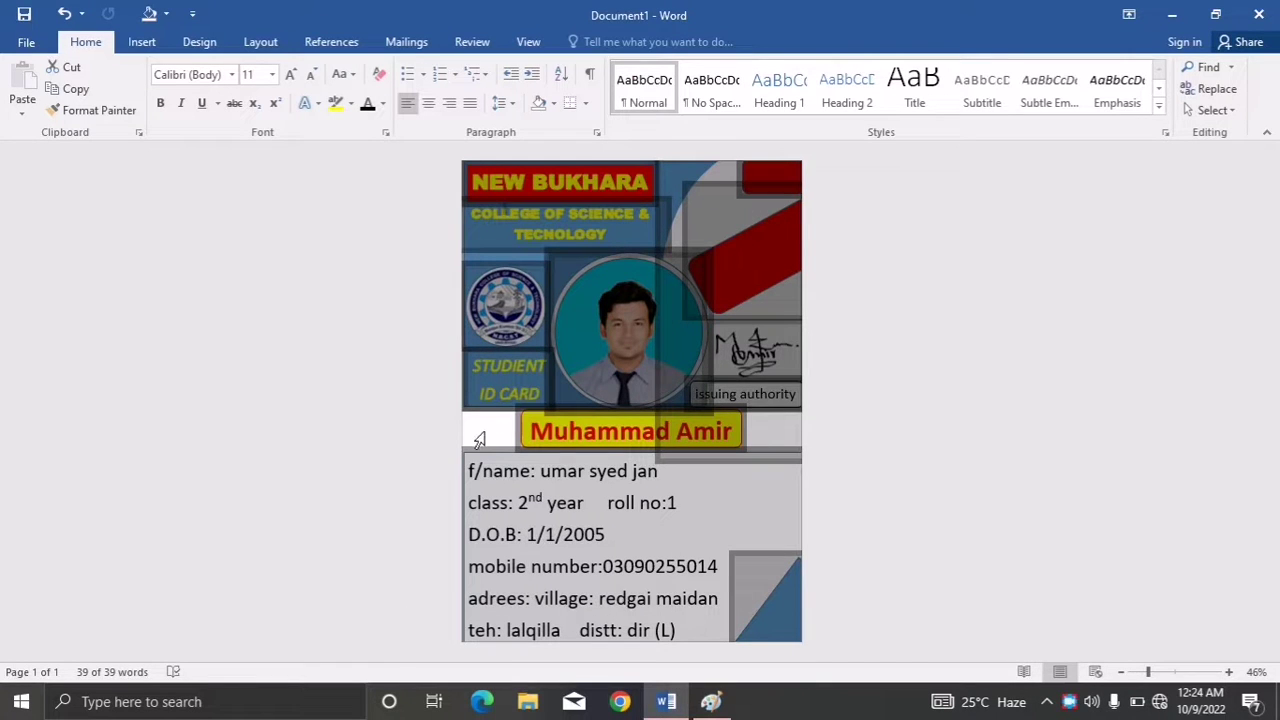
Select the student details text box.
{"action": "left_click", "coordinate": [757, 419]}
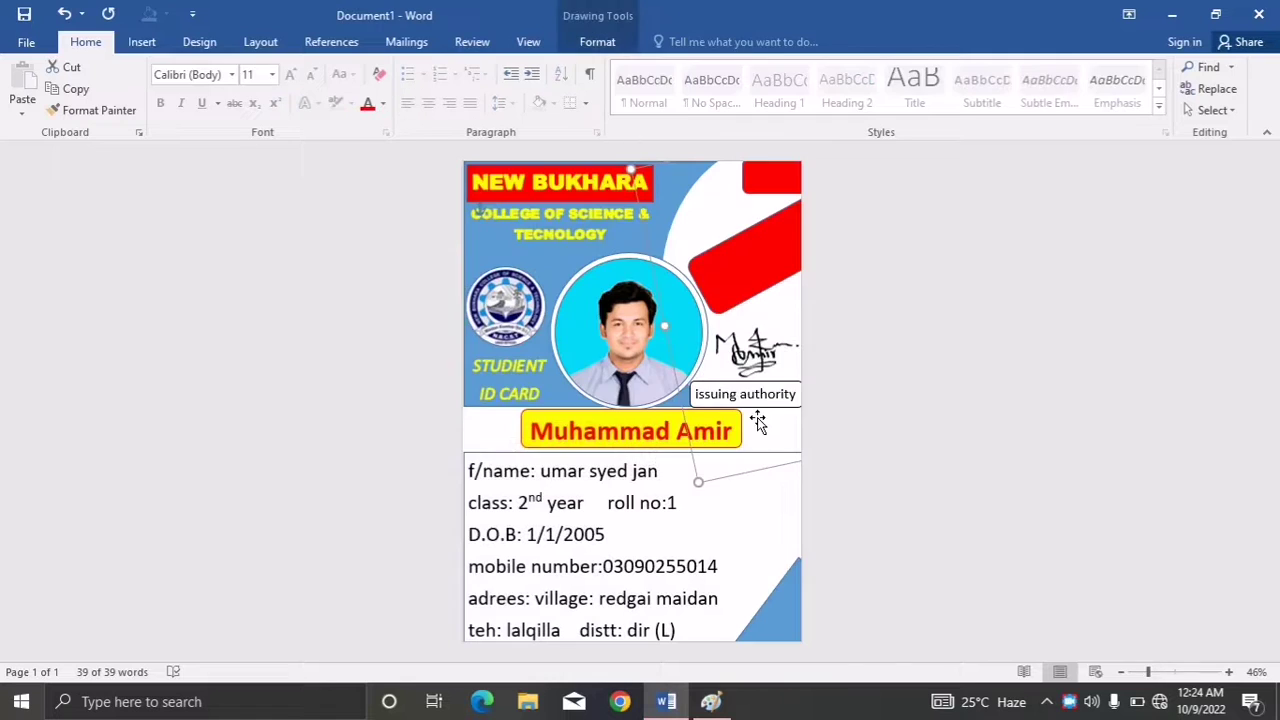
{"action": "left_click", "coordinate": [773, 513]}
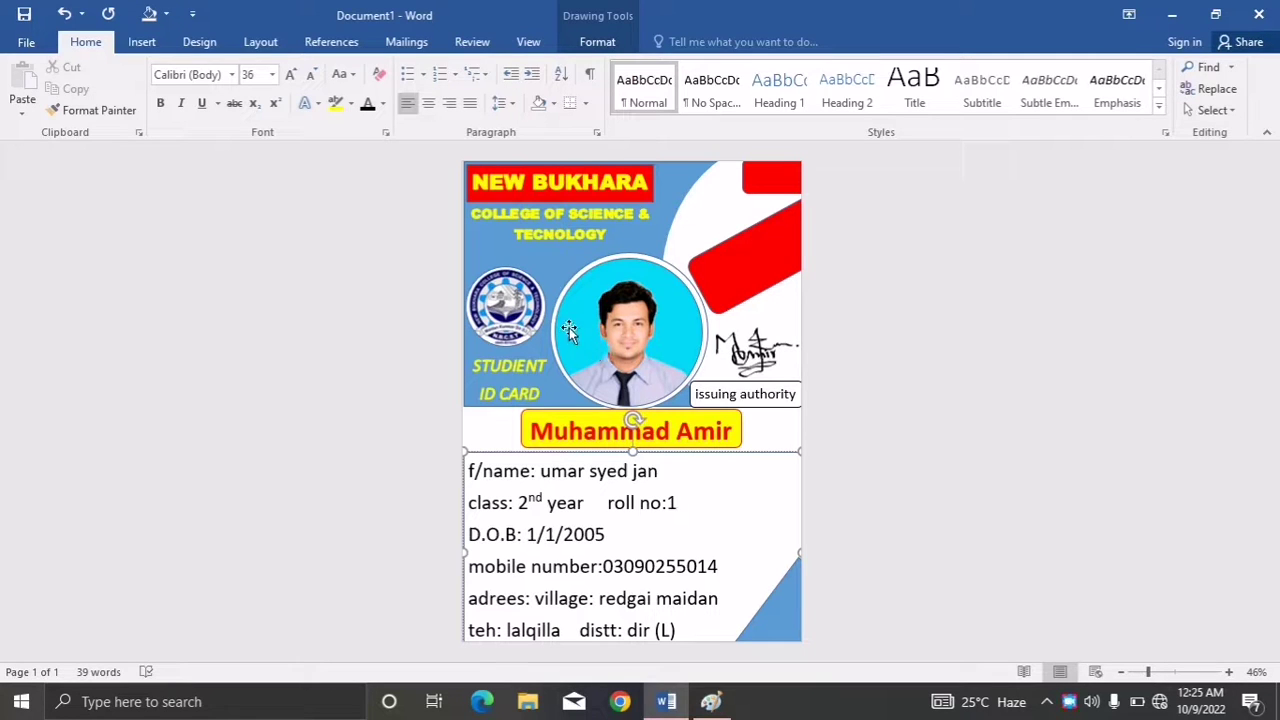
{"action": "left_click", "coordinate": [28, 43]}
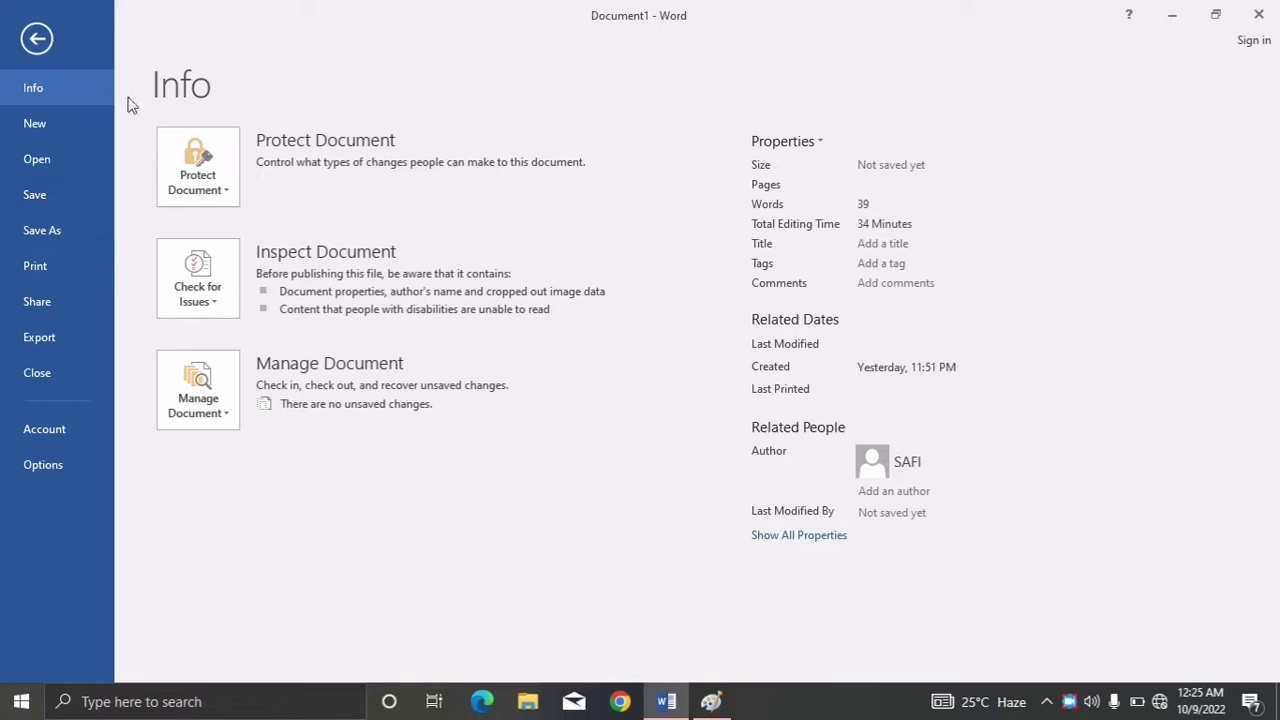
{"action": "left_click", "coordinate": [30, 44]}
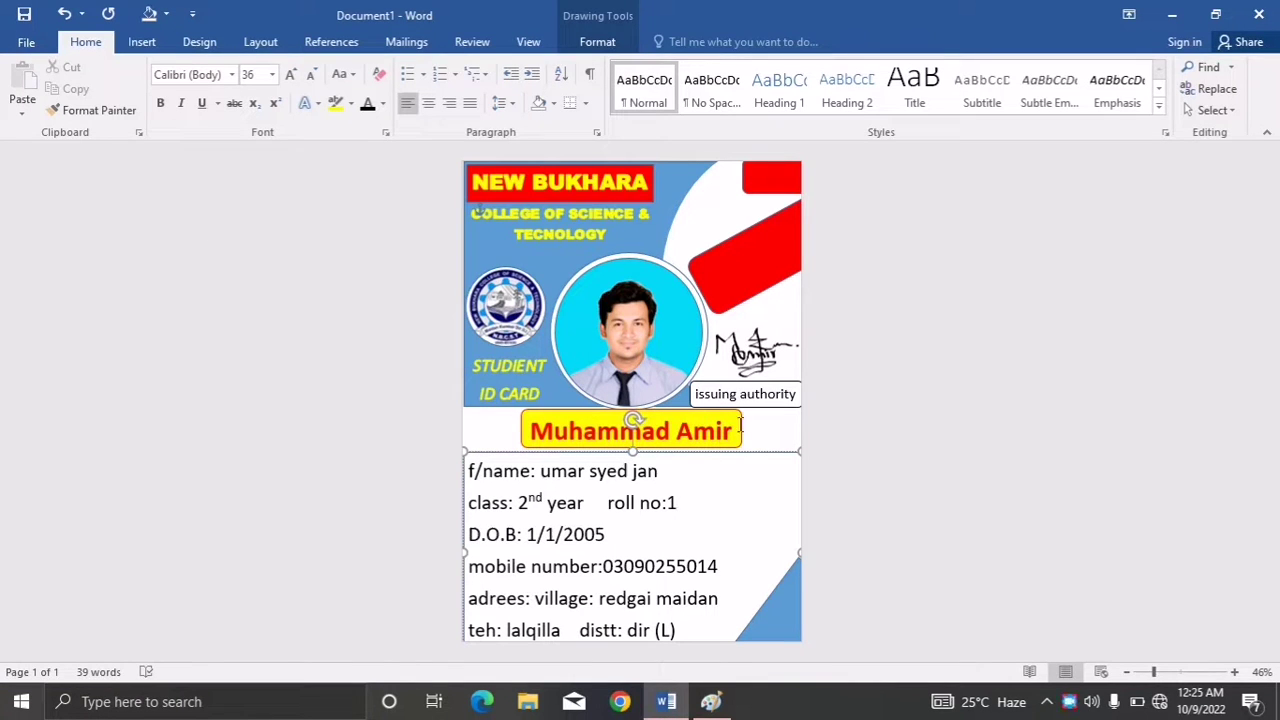
{"action": "right_click", "coordinate": [733, 496]}
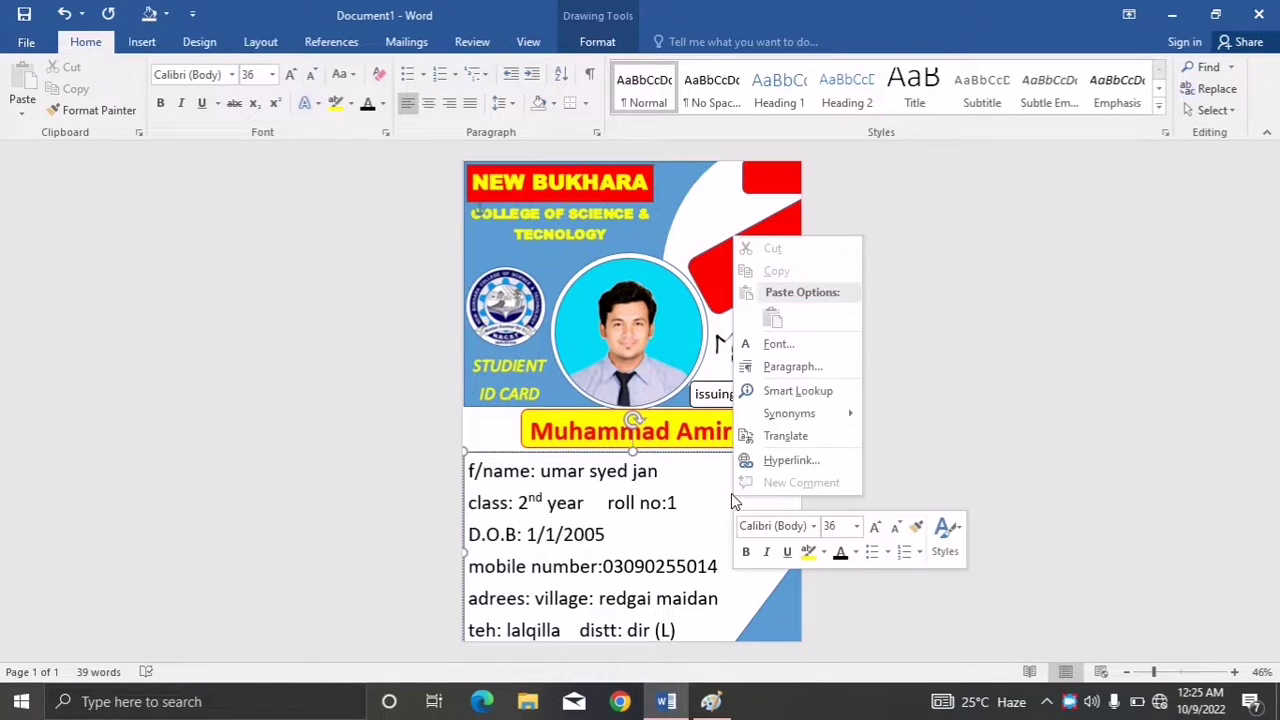
{"action": "left_click", "coordinate": [731, 494]}
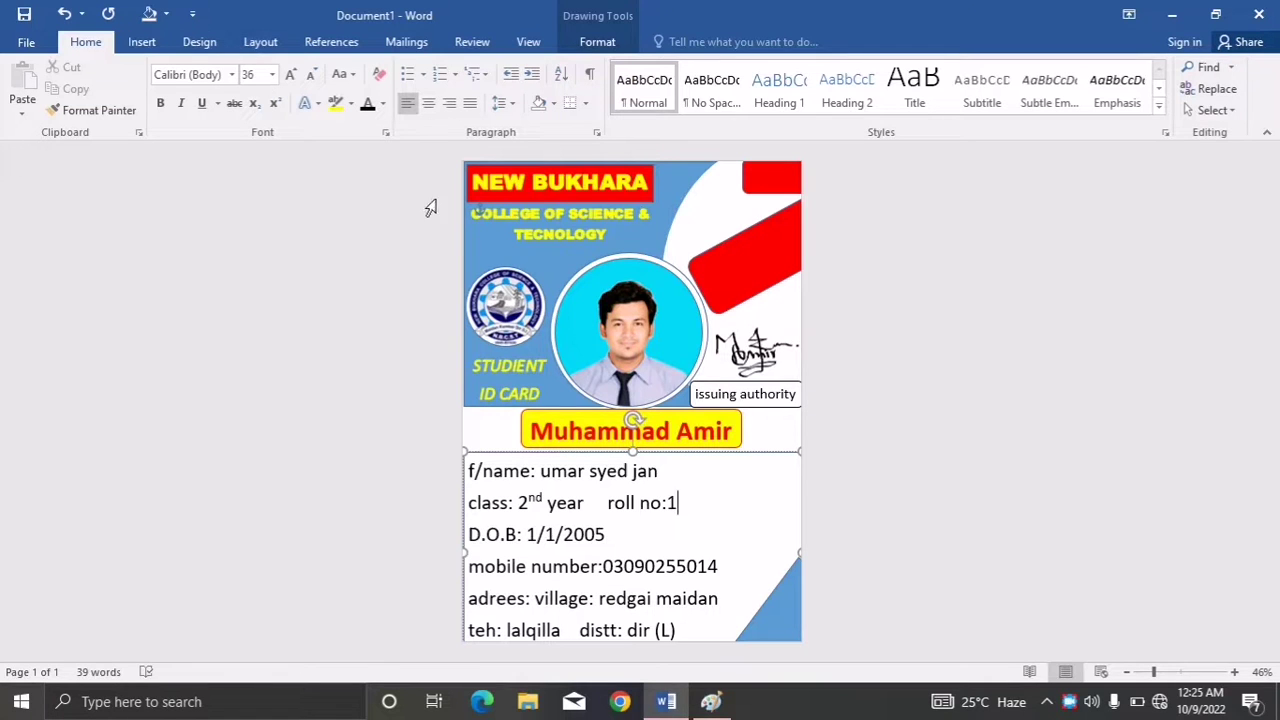
Set the details box's Shape Outline to No Outline and deselect the shapes.
{"action": "left_click", "coordinate": [597, 42]}
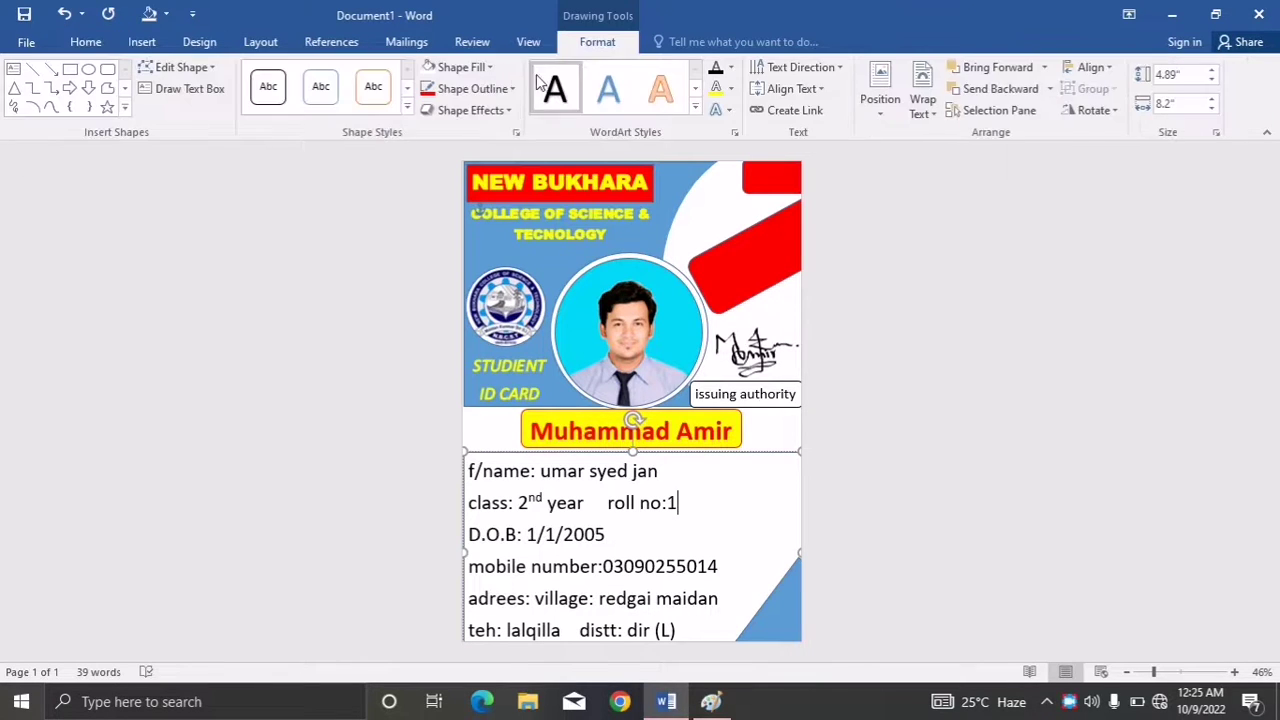
{"action": "left_click", "coordinate": [510, 88]}
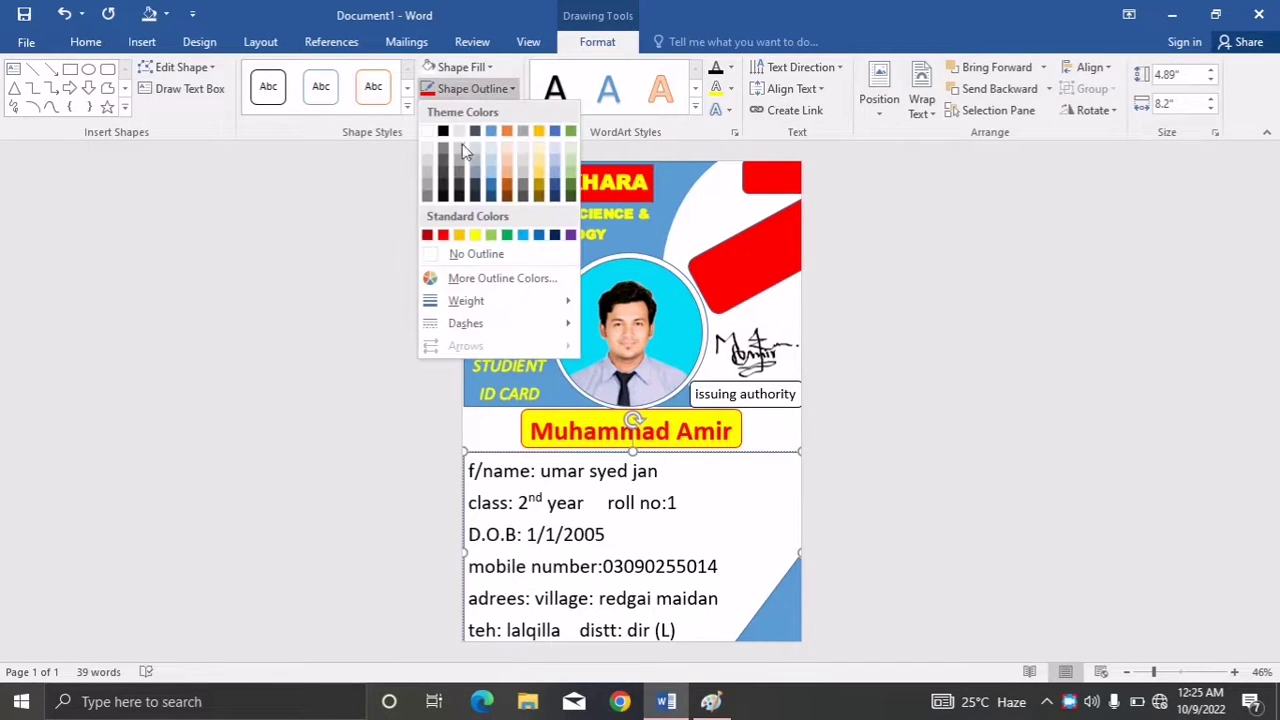
{"action": "left_click", "coordinate": [455, 262]}
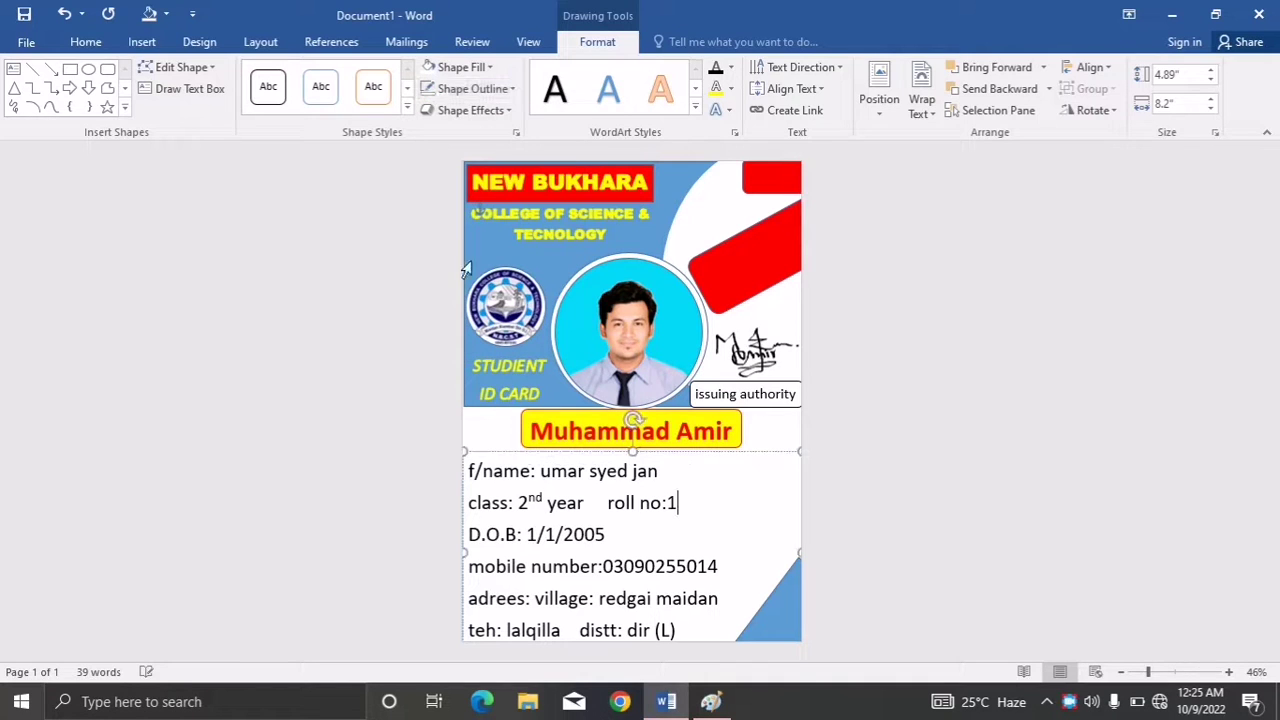
{"action": "left_click", "coordinate": [751, 429]}
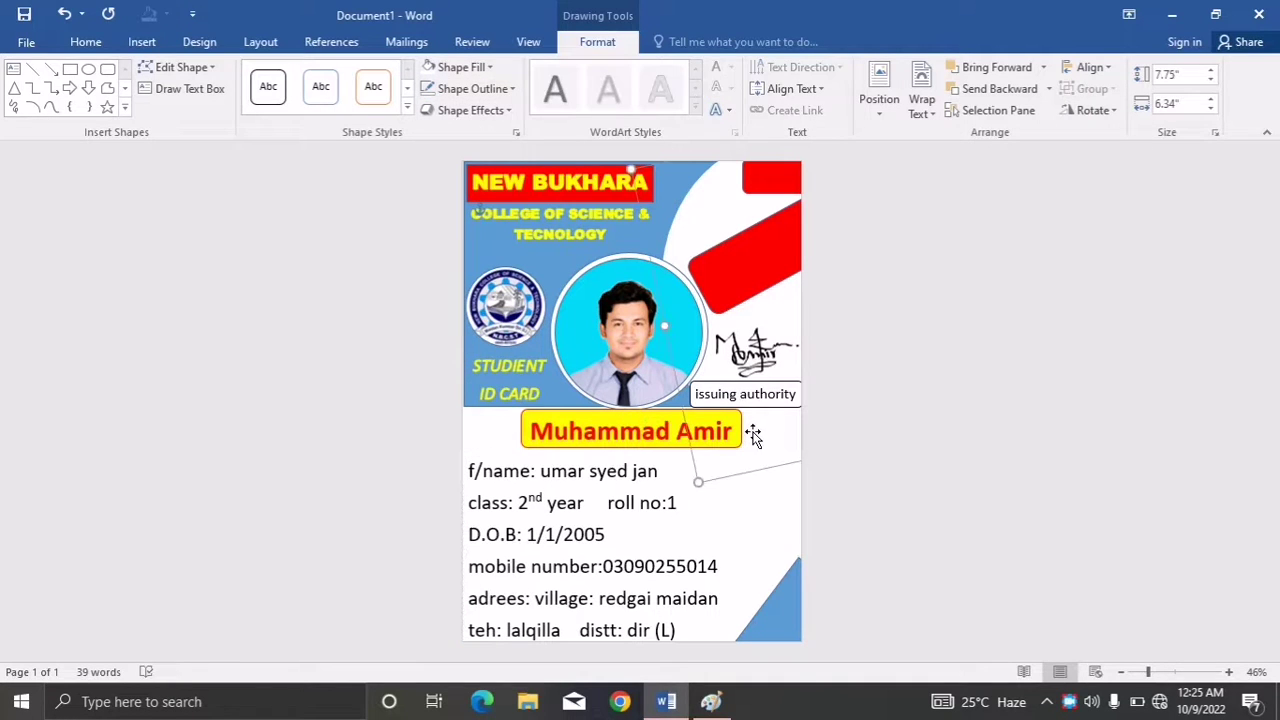
{"action": "left_click", "coordinate": [493, 440]}
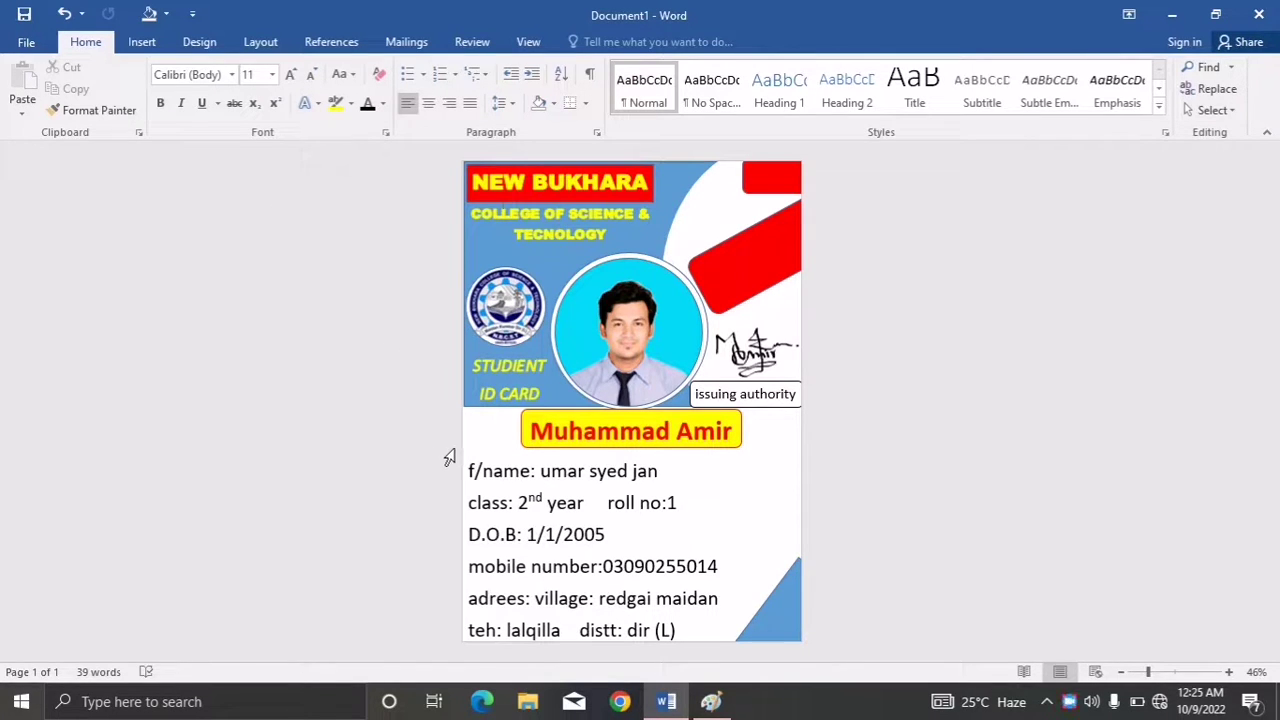
Save the card to the Desktop as a PDF named 'STRUDENT ID CARD'.
{"action": "left_click", "coordinate": [26, 42]}
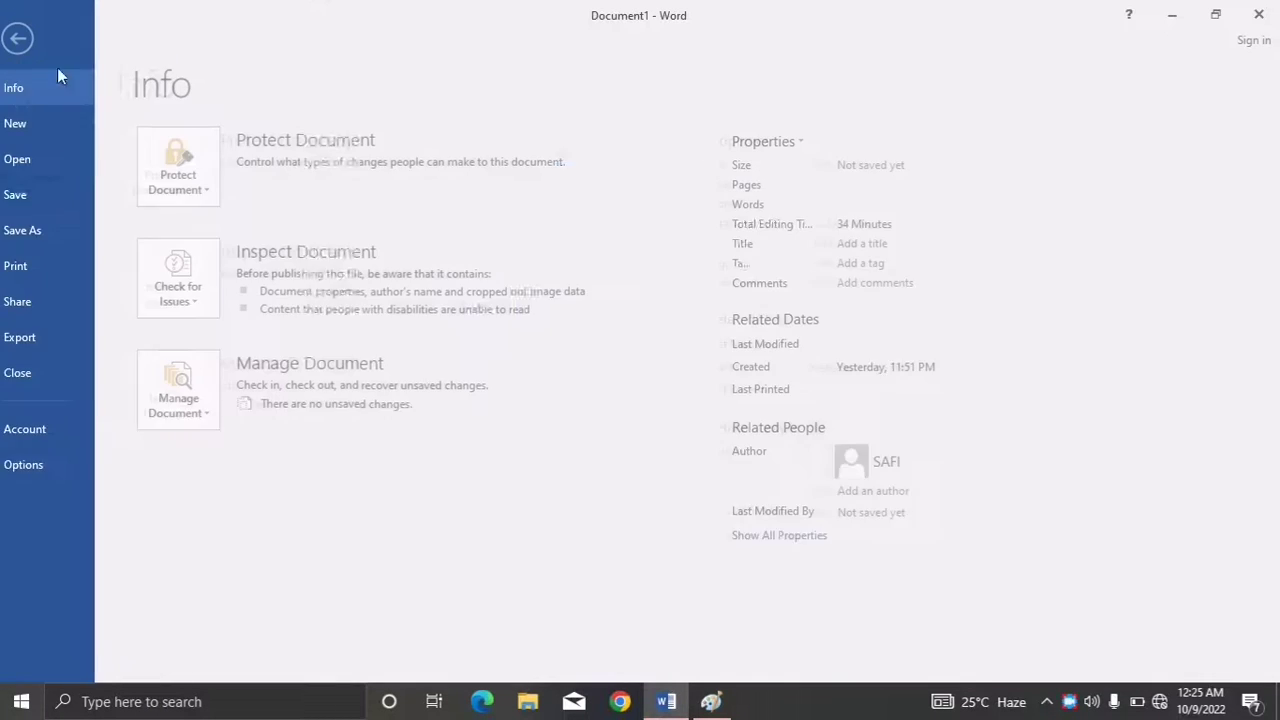
{"action": "left_click", "coordinate": [90, 230]}
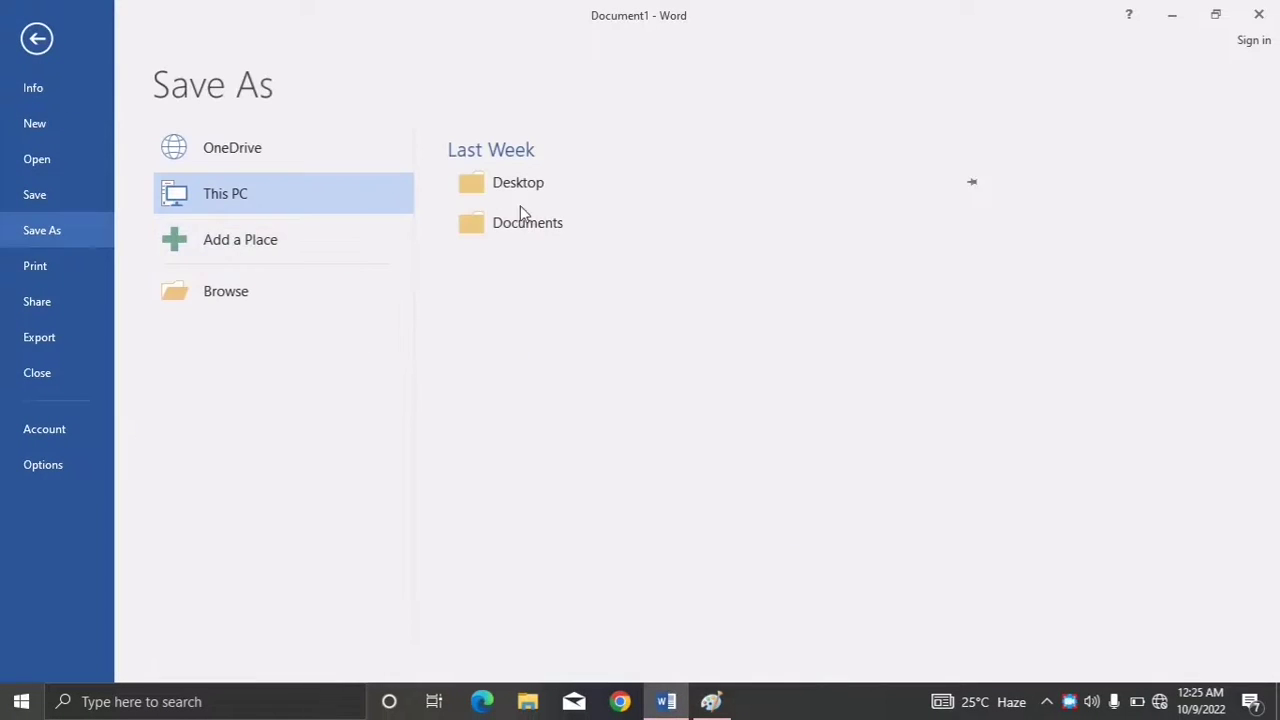
{"action": "left_click", "coordinate": [516, 194]}
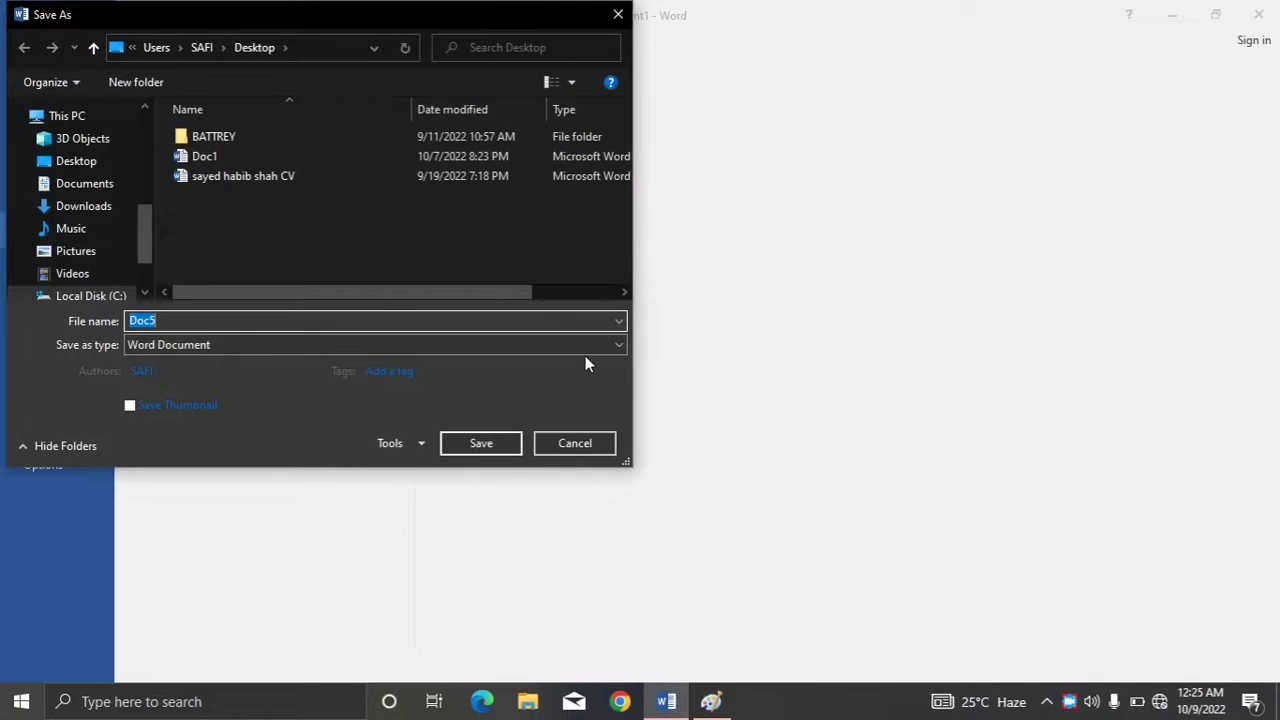
{"action": "left_click", "coordinate": [619, 344]}
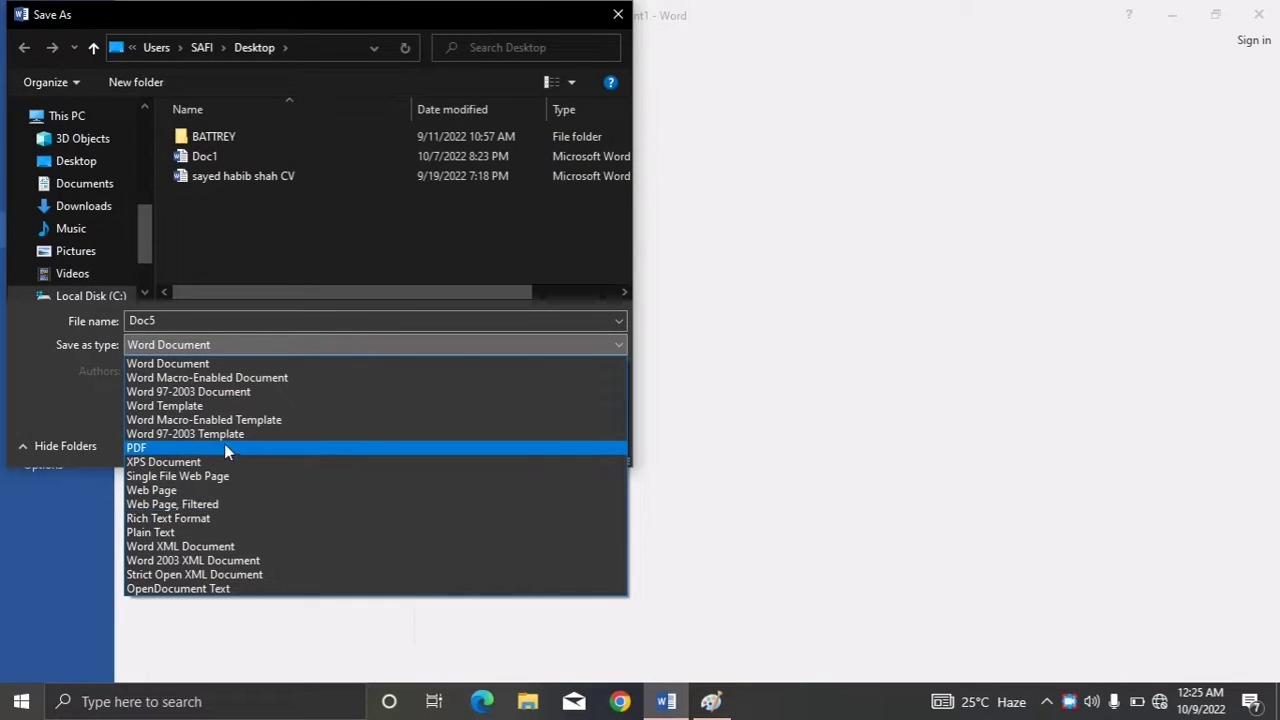
{"action": "left_click", "coordinate": [224, 447]}
{"action": "left_click", "coordinate": [262, 321]}
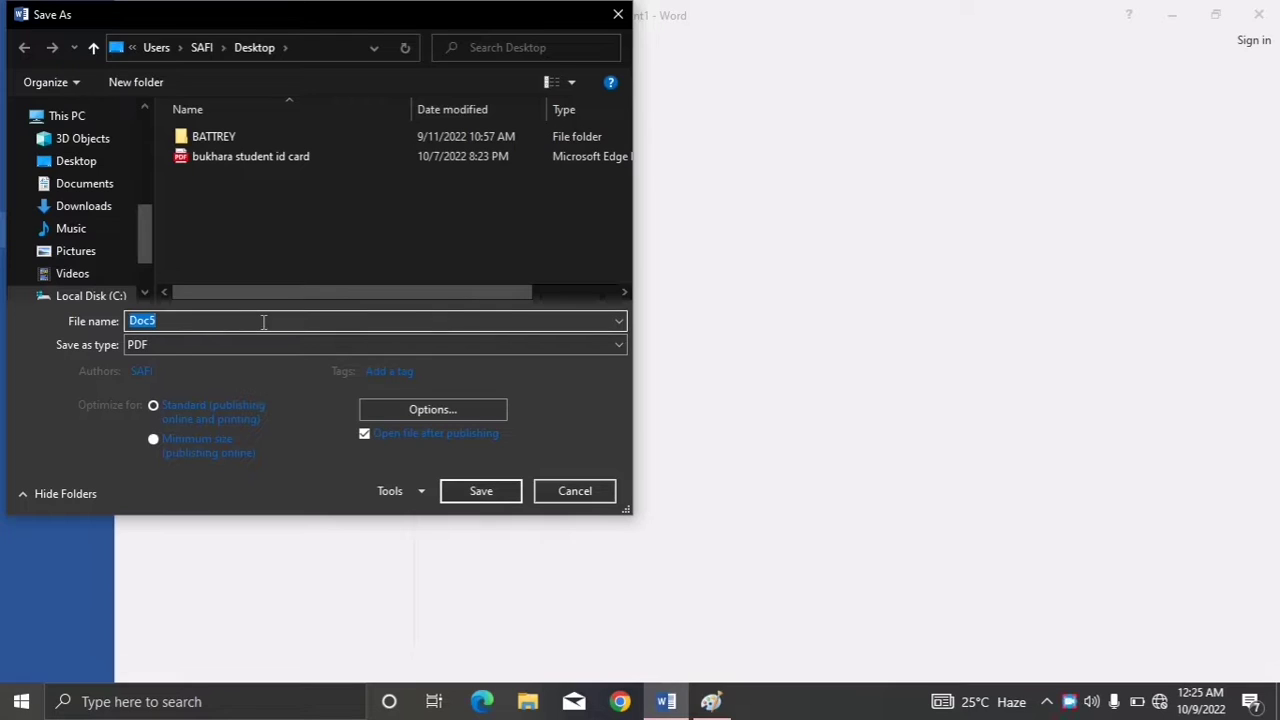
{"action": "key", "text": "BackSpace"}
{"action": "type", "text": "S"}
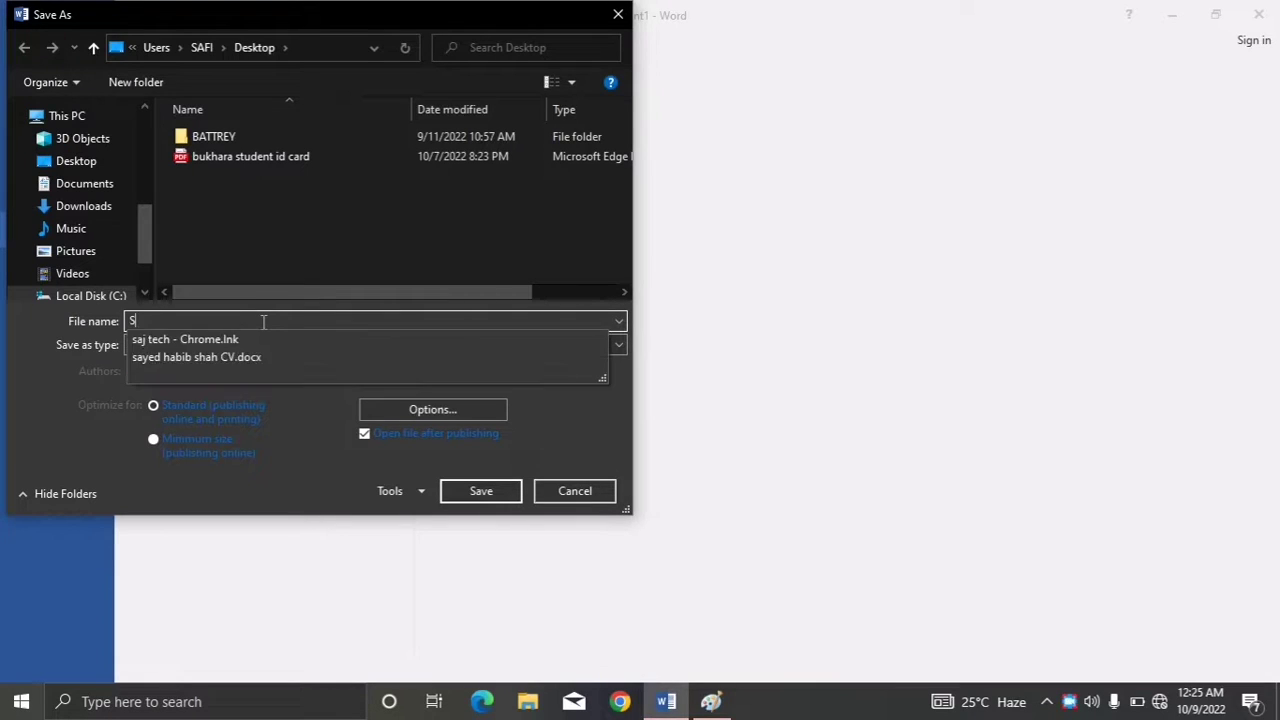
{"action": "type", "text": "TRUDENT"}
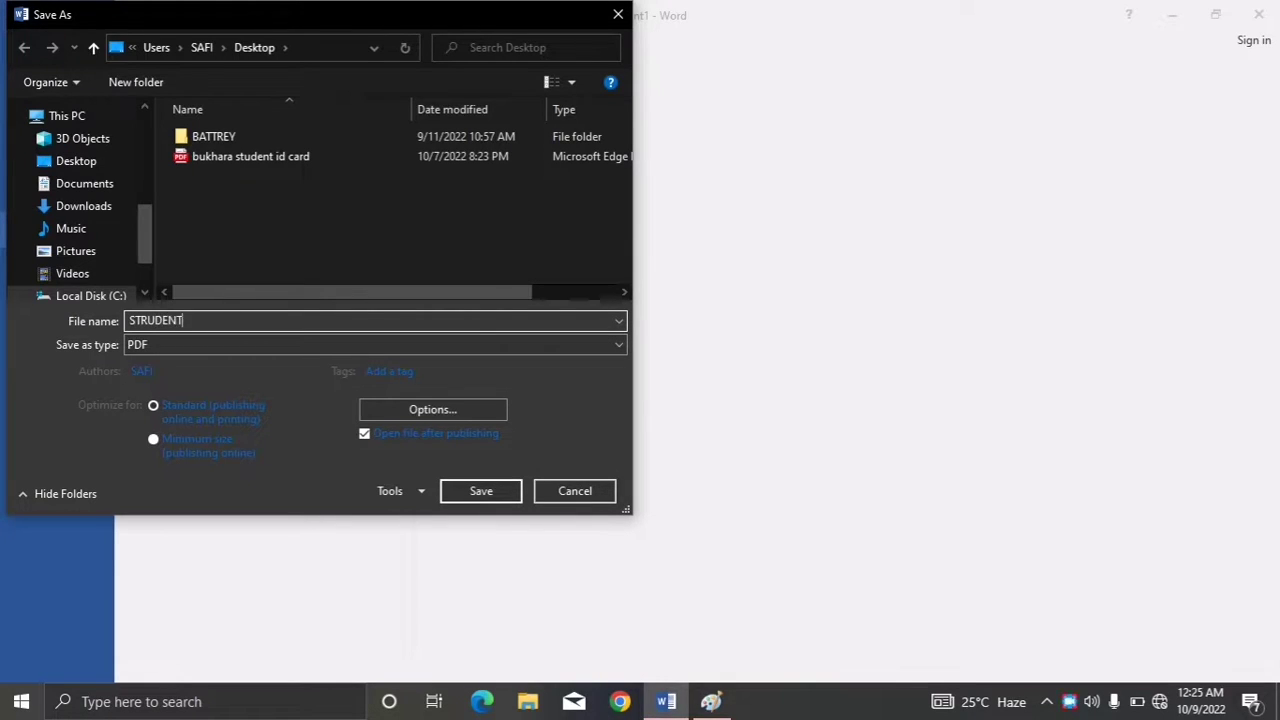
{"action": "type", "text": " ID CARD"}
{"action": "left_click", "coordinate": [465, 490]}
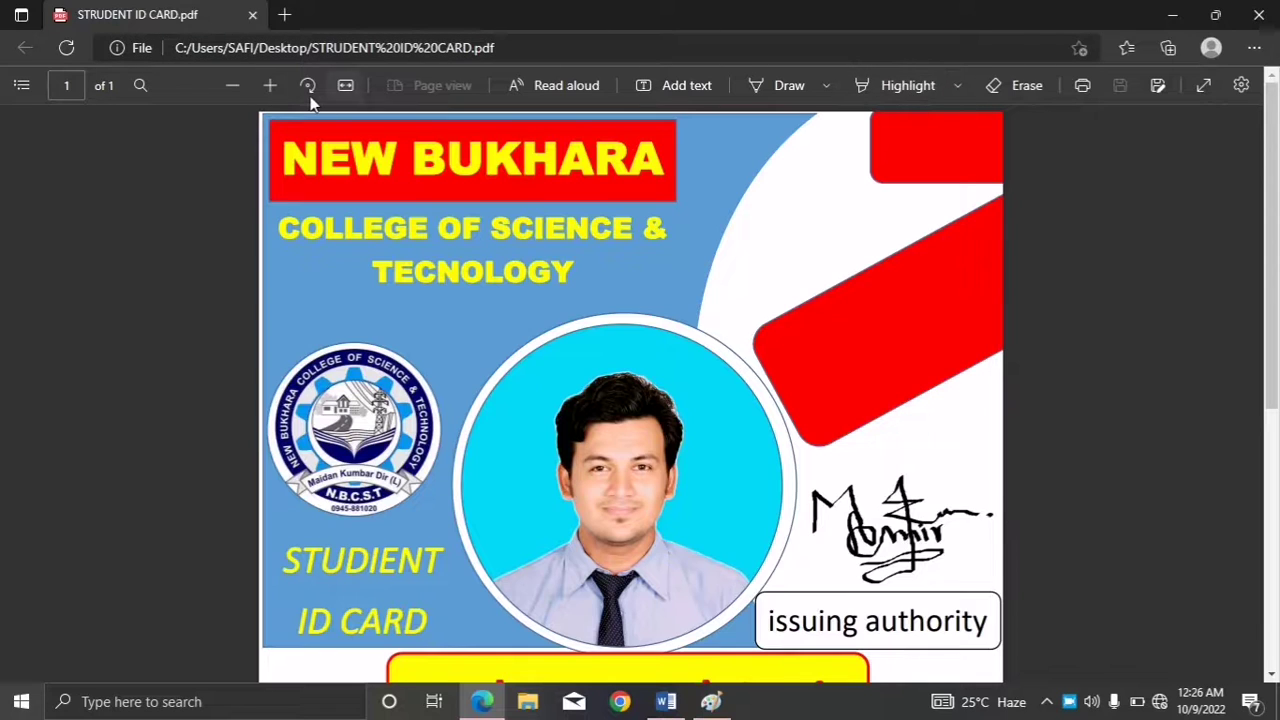
Fit the exported ID card PDF to the page, then reopen it from the desktop and close Edge.
{"action": "left_click", "coordinate": [340, 85]}
{"action": "left_click", "coordinate": [338, 85]}
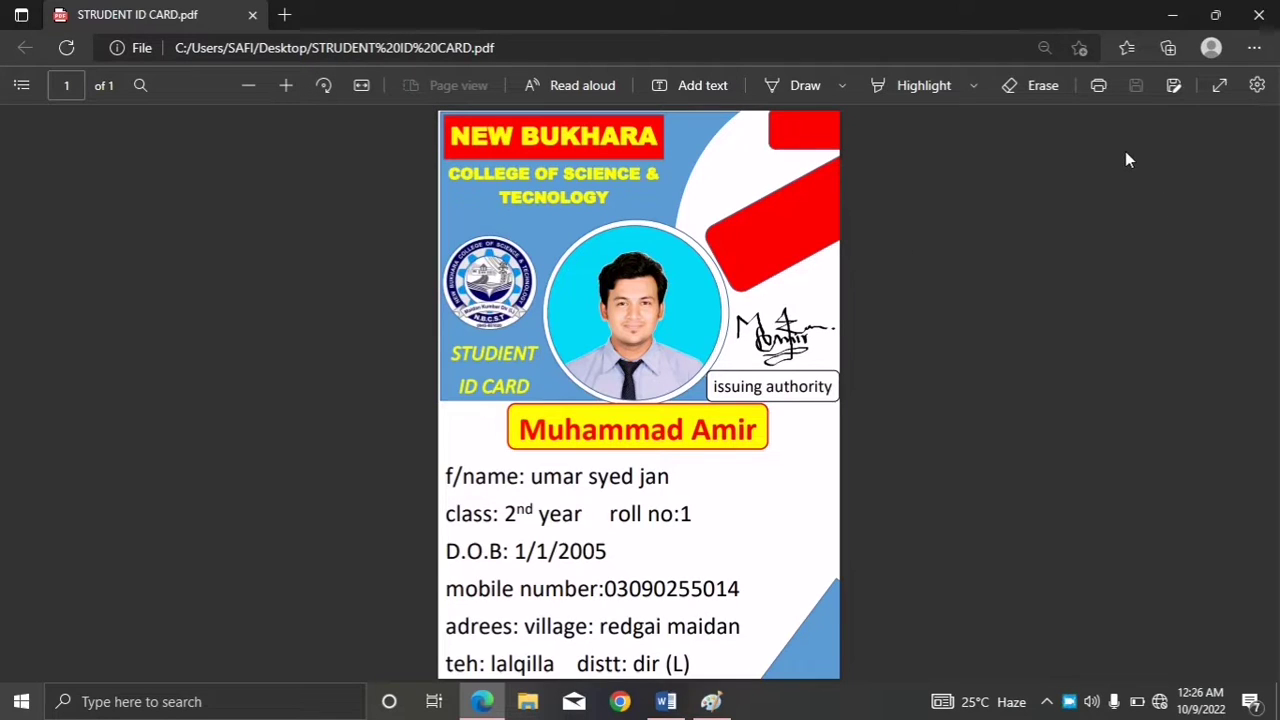
{"action": "left_click", "coordinate": [1258, 14]}
{"action": "left_click", "coordinate": [1170, 14]}
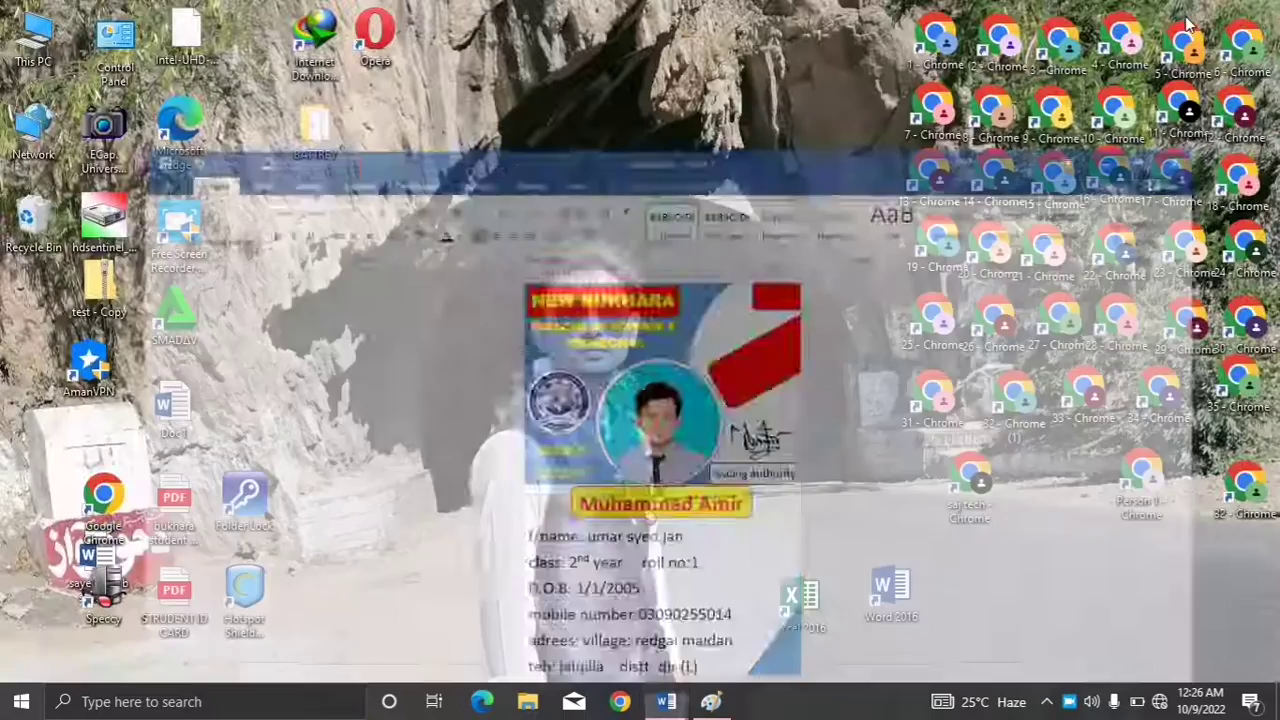
{"action": "double_click", "coordinate": [176, 592]}
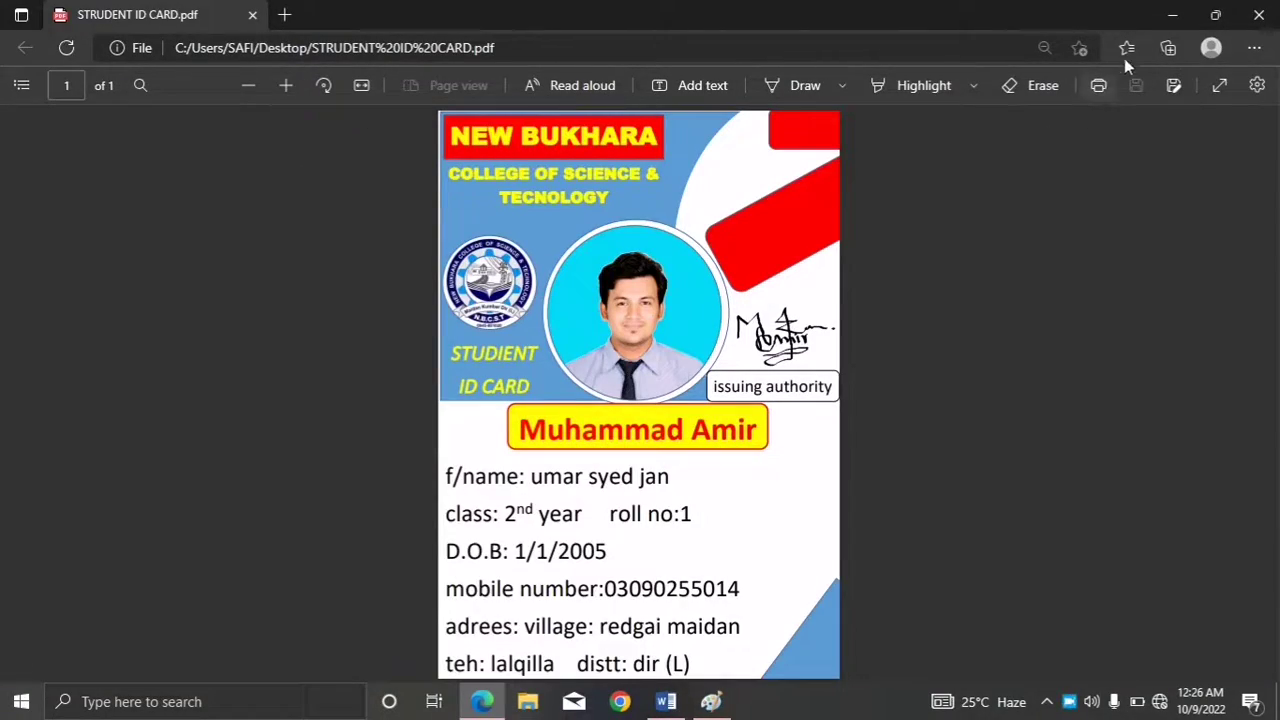
{"action": "left_click", "coordinate": [1257, 16]}
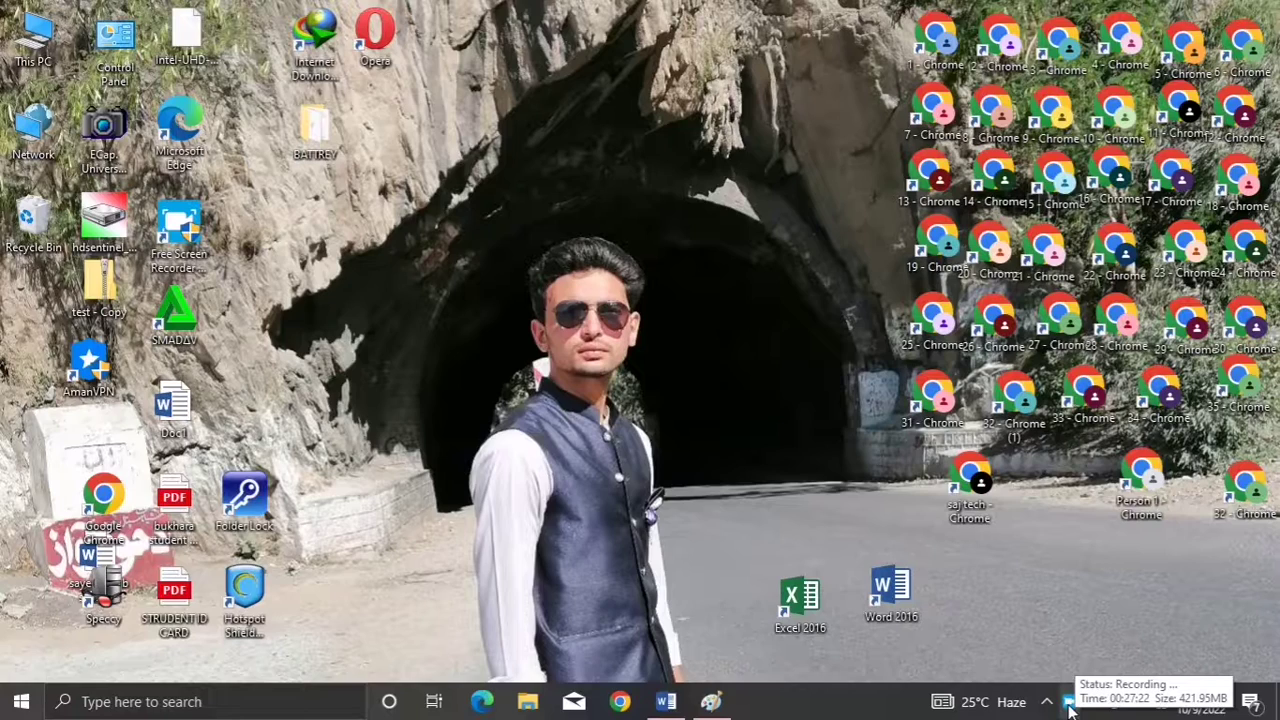
{"action": "right_click", "coordinate": [1069, 706]}
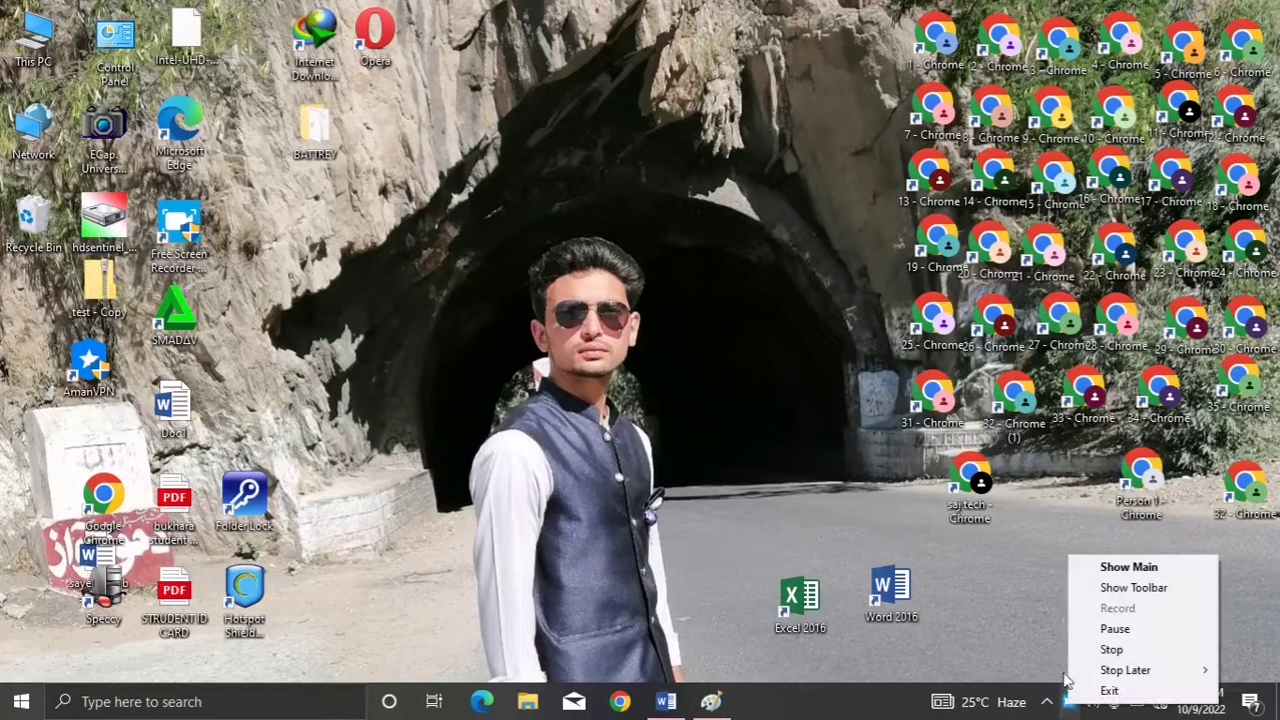